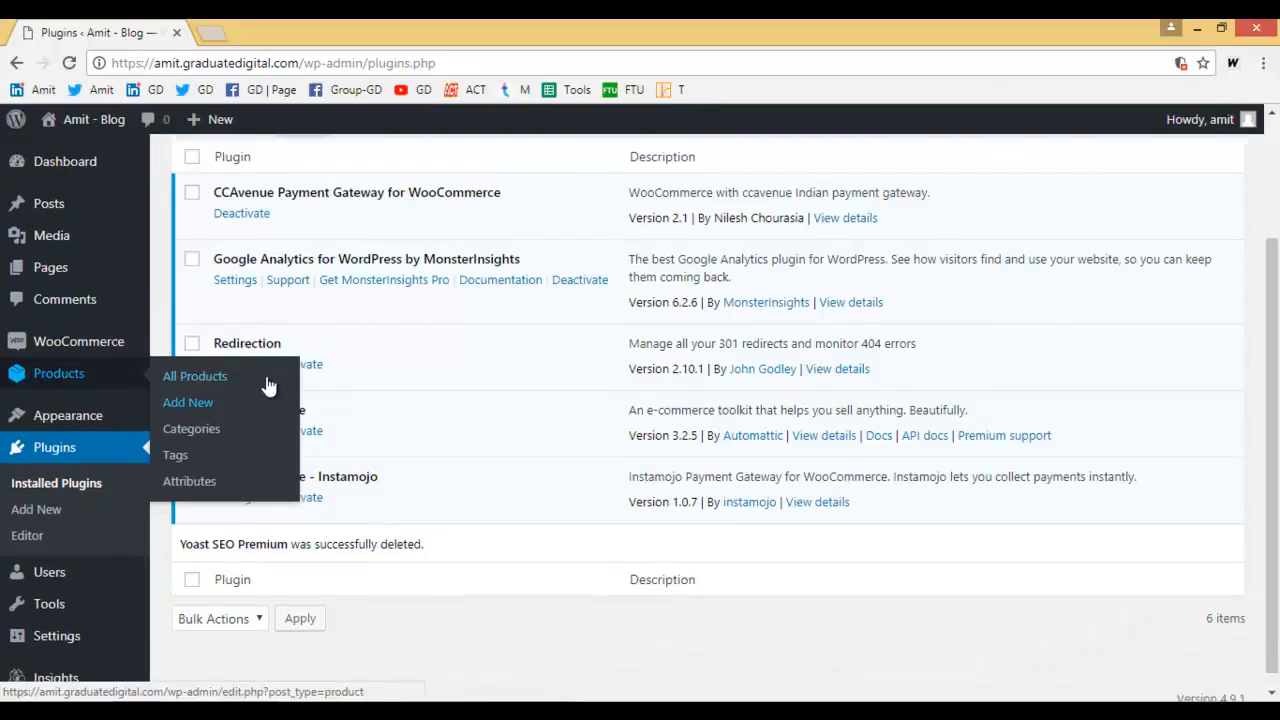
View the blog's live storefront in a separate tab, then return to the plugin administration page
mouse_move(63, 183)
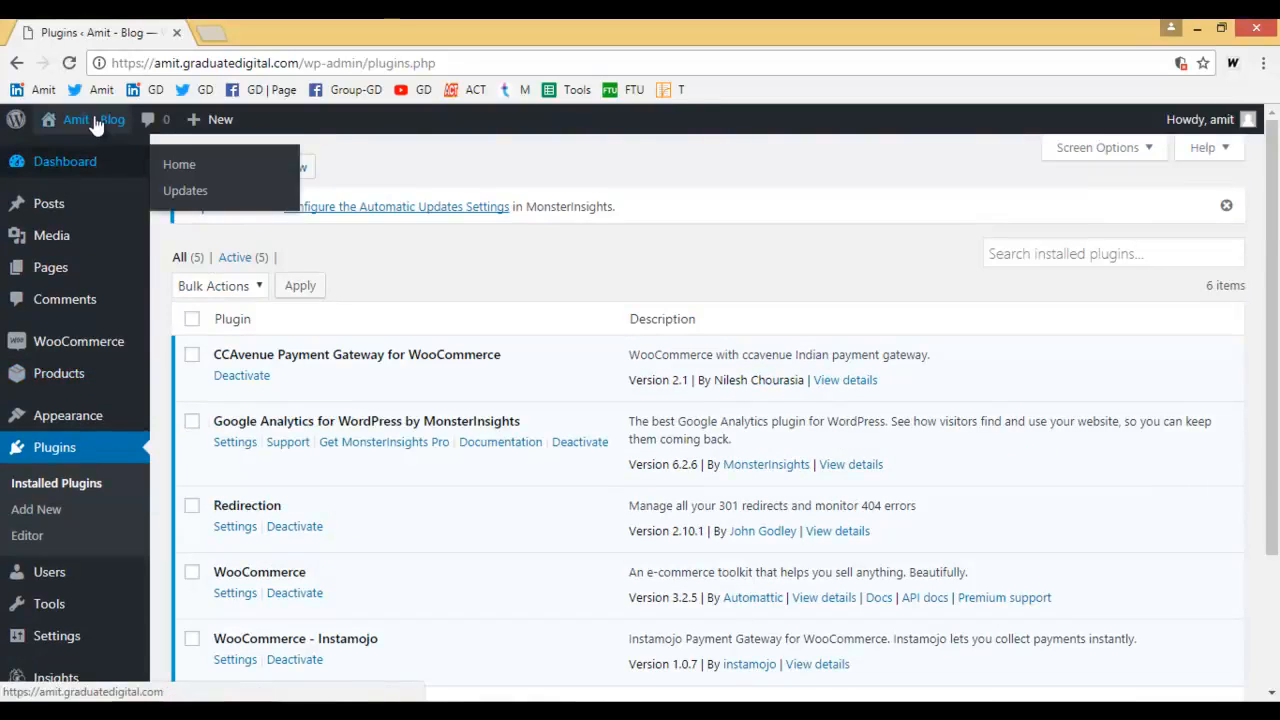
mouse_move(98, 127)
right_click(84, 151)
left_click(163, 163)
left_click(237, 27)
left_click(160, 27)
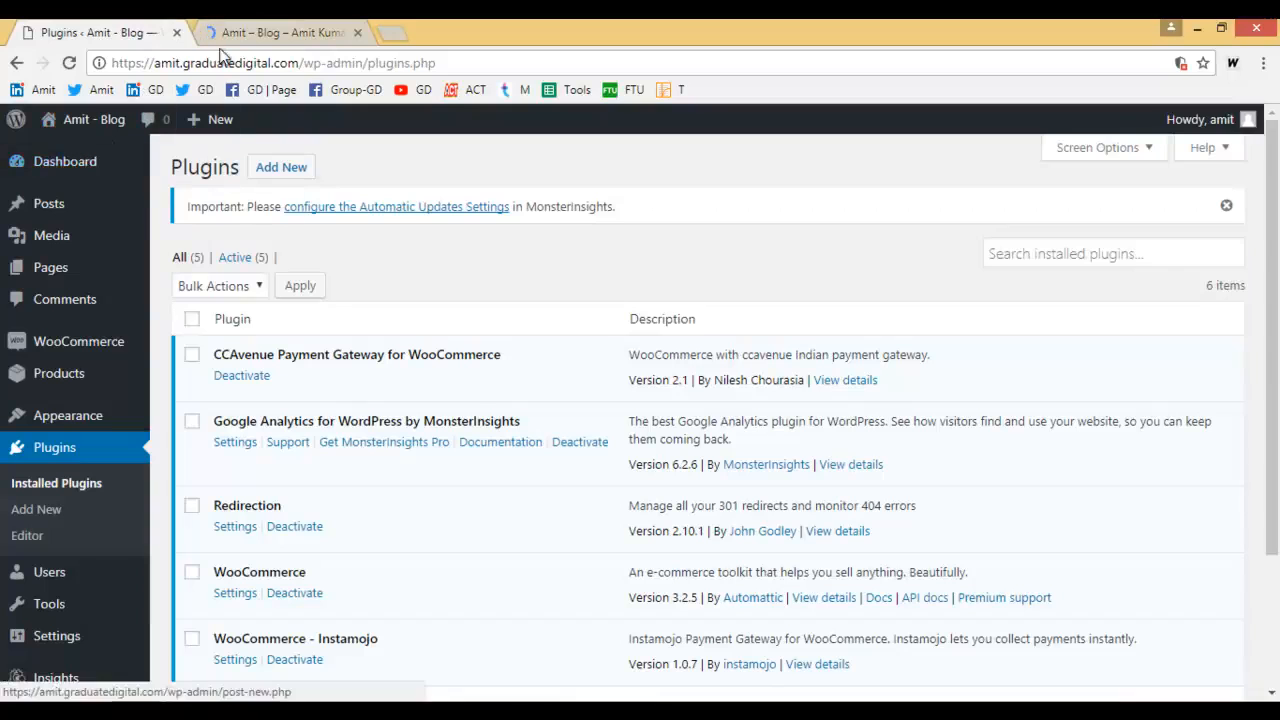
left_click(285, 33)
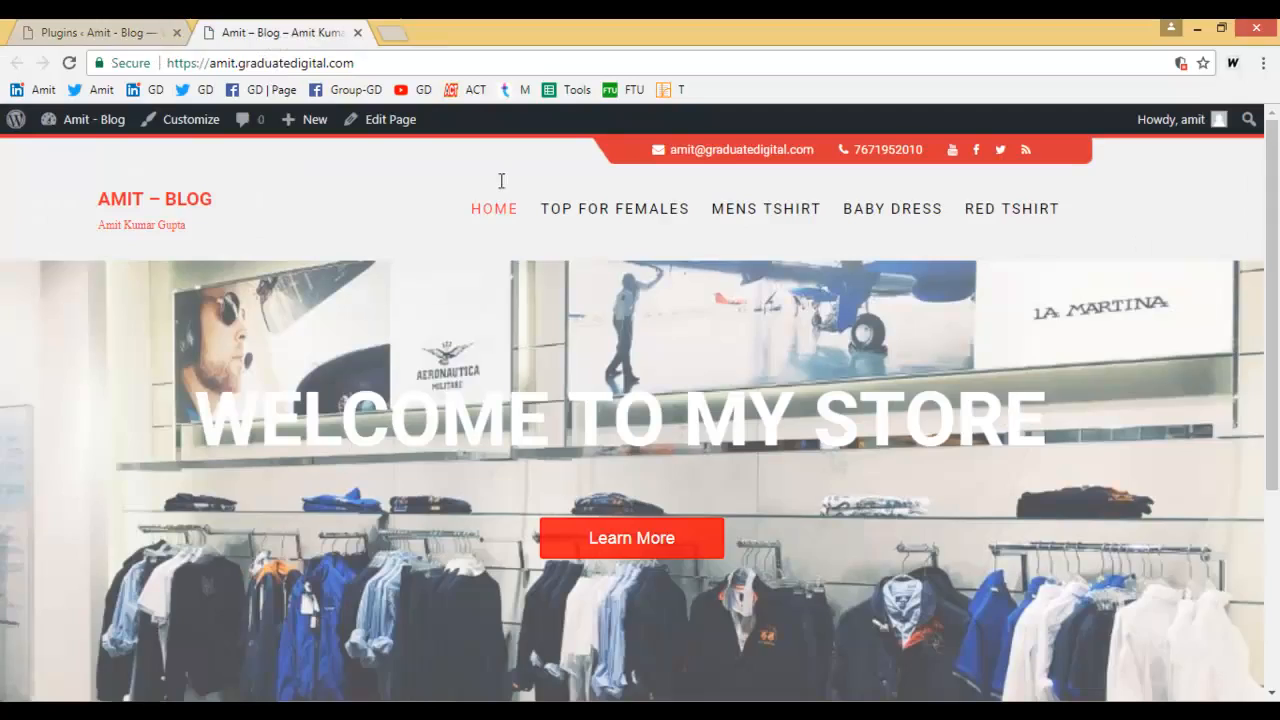
scroll(697, 331, "down", 3)
scroll(695, 344, "up", 3)
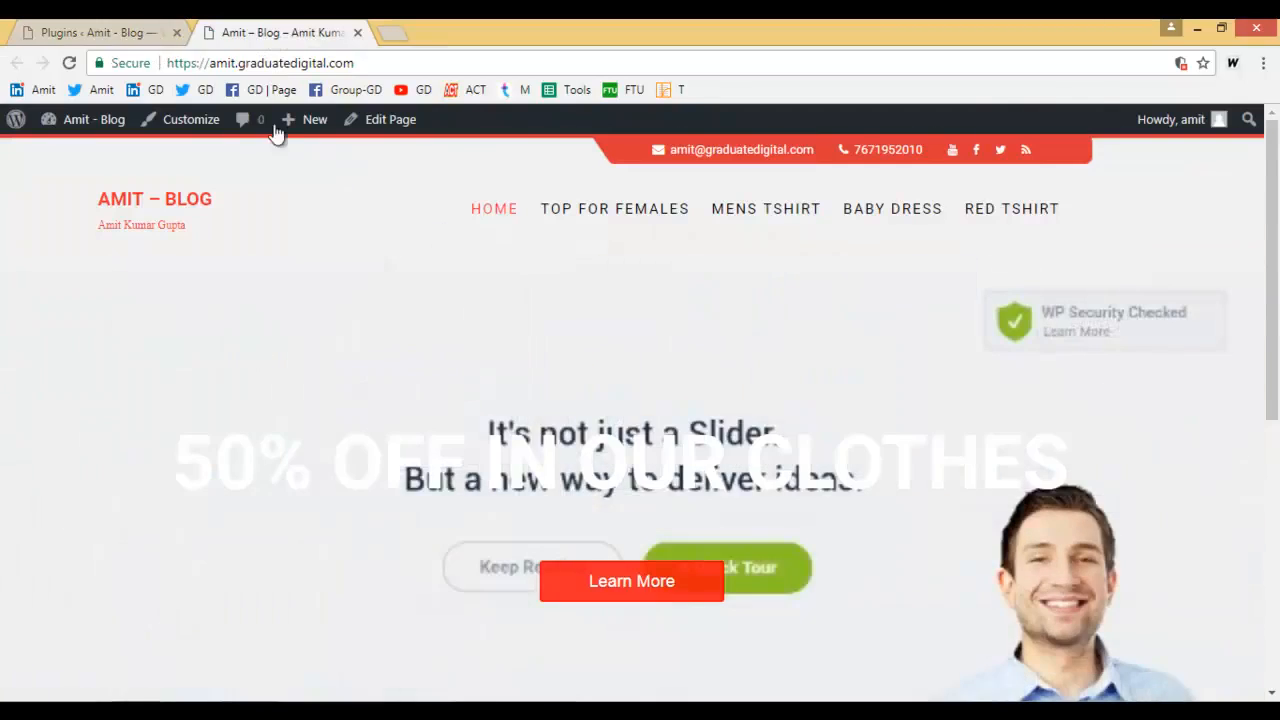
left_click(100, 32)
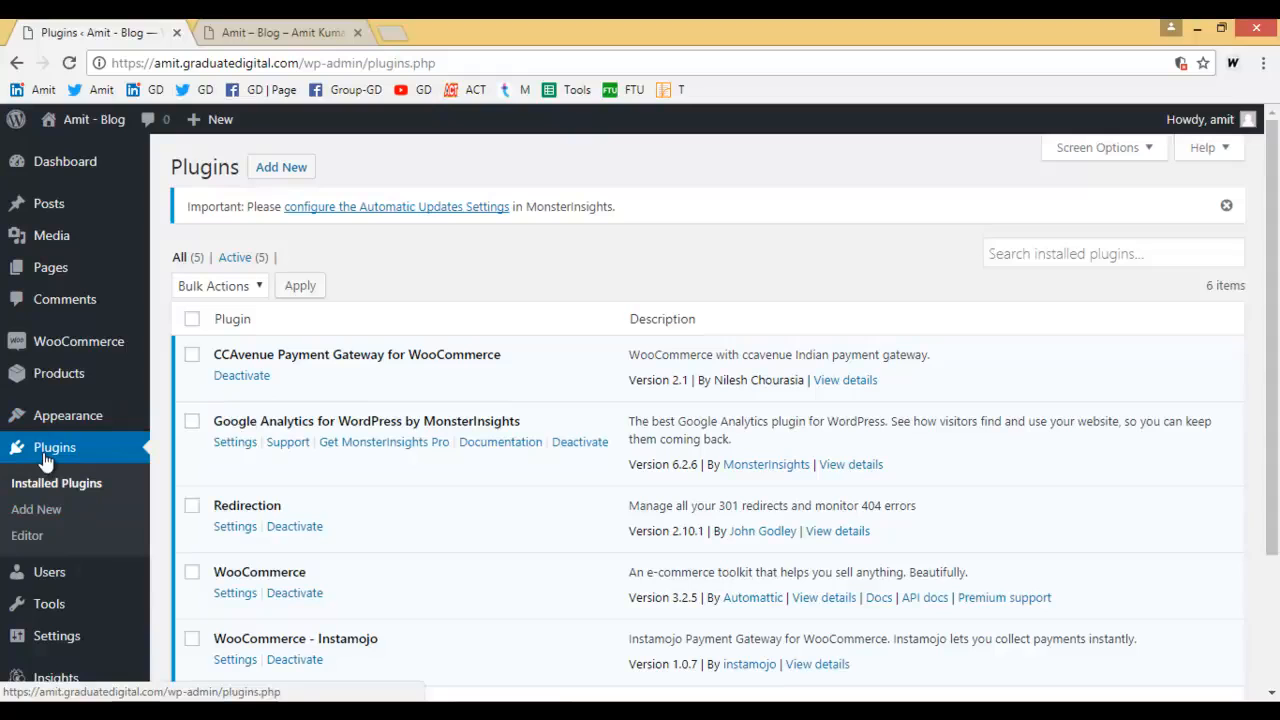
Search the directory of new plugins for "yoast"
left_click(88, 442)
left_click(293, 177)
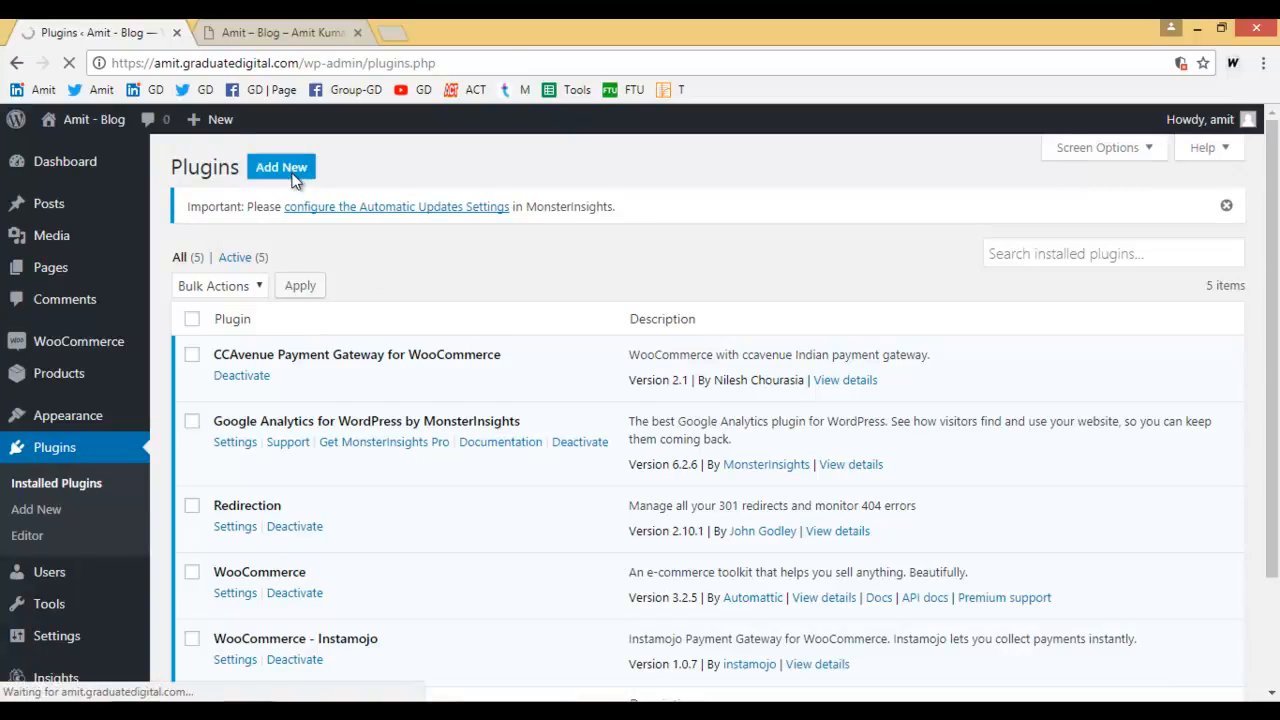
left_click(1182, 276)
type("yoast")
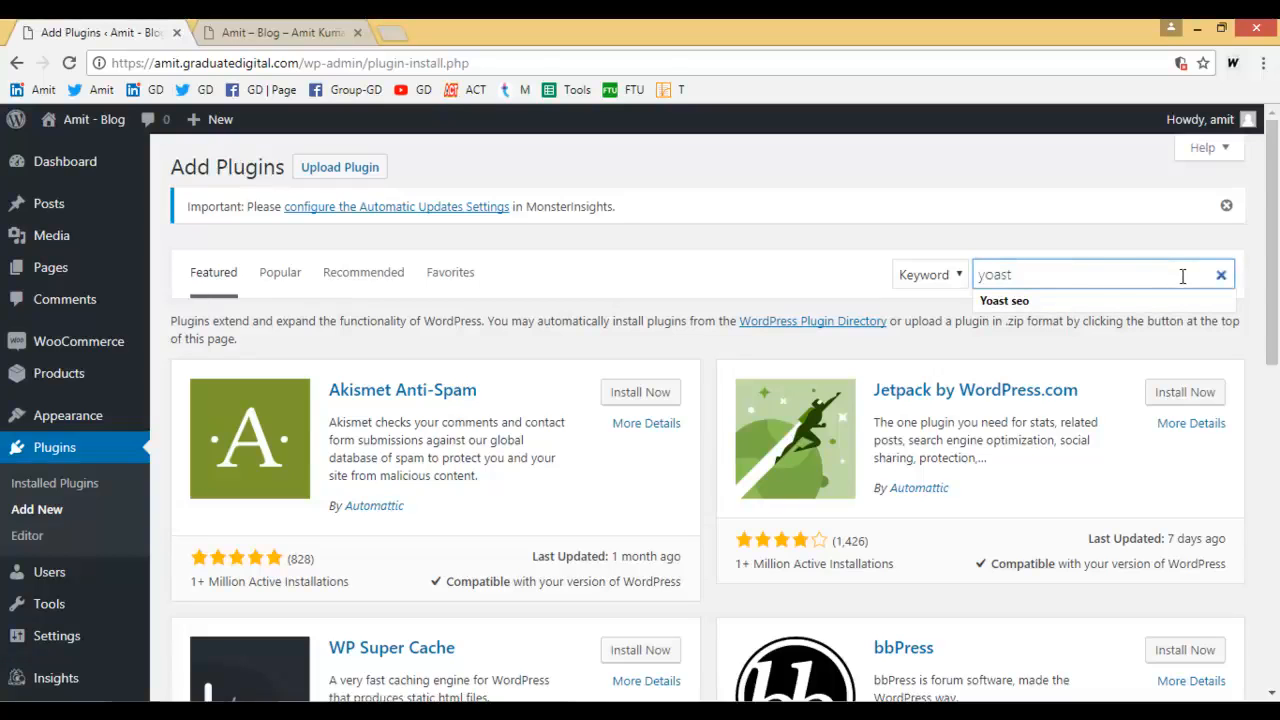
key("Return")
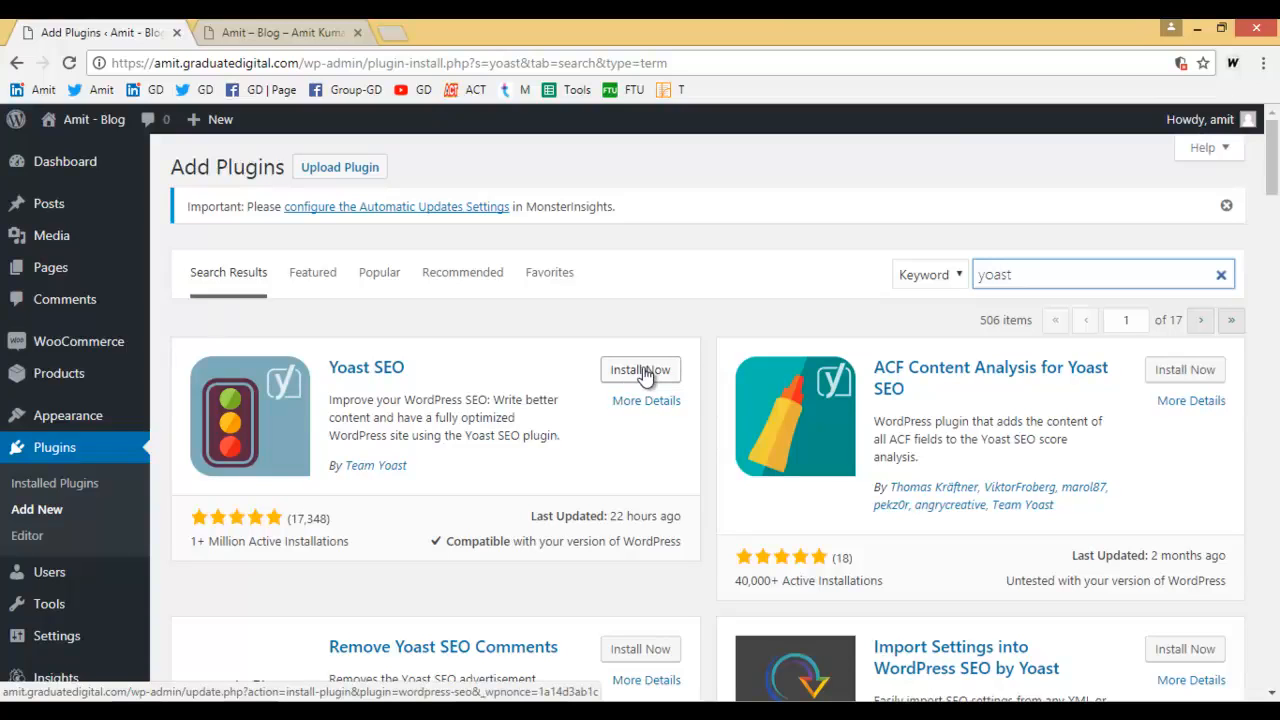
Upload yoast-seo-premium-313.zip from Downloads as a plugin, install it and activate it
left_click(371, 177)
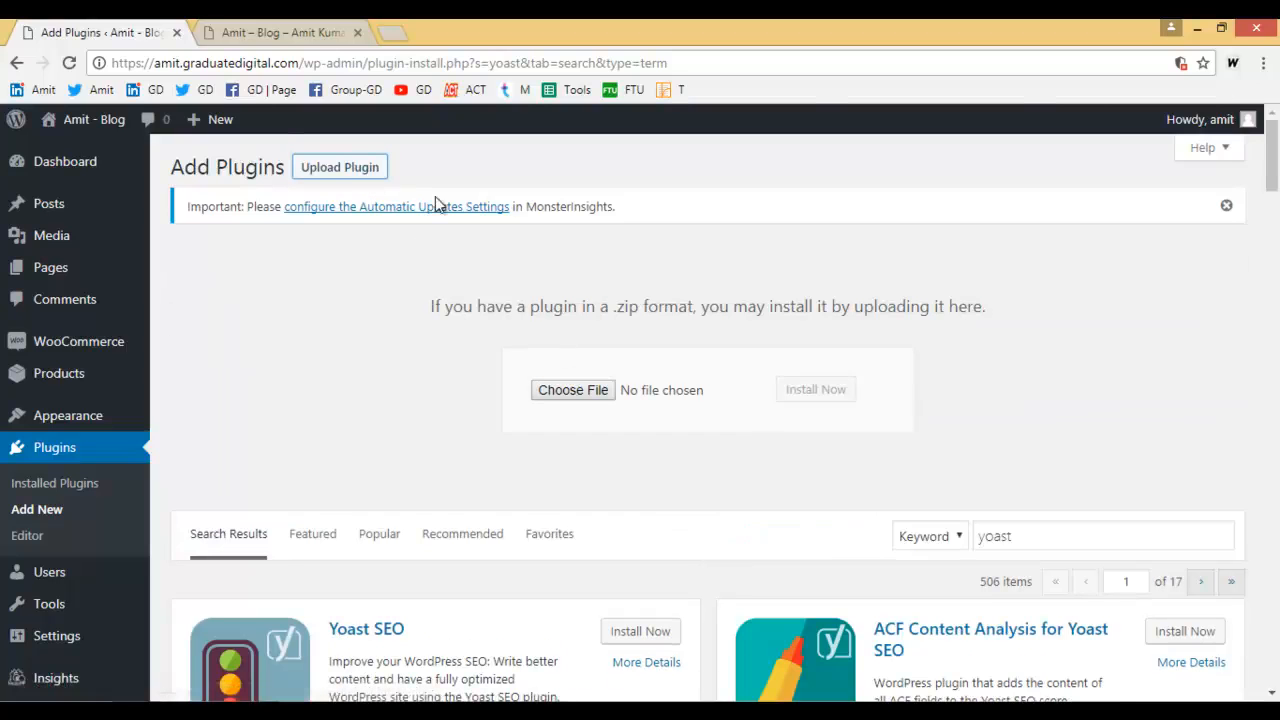
left_click(594, 393)
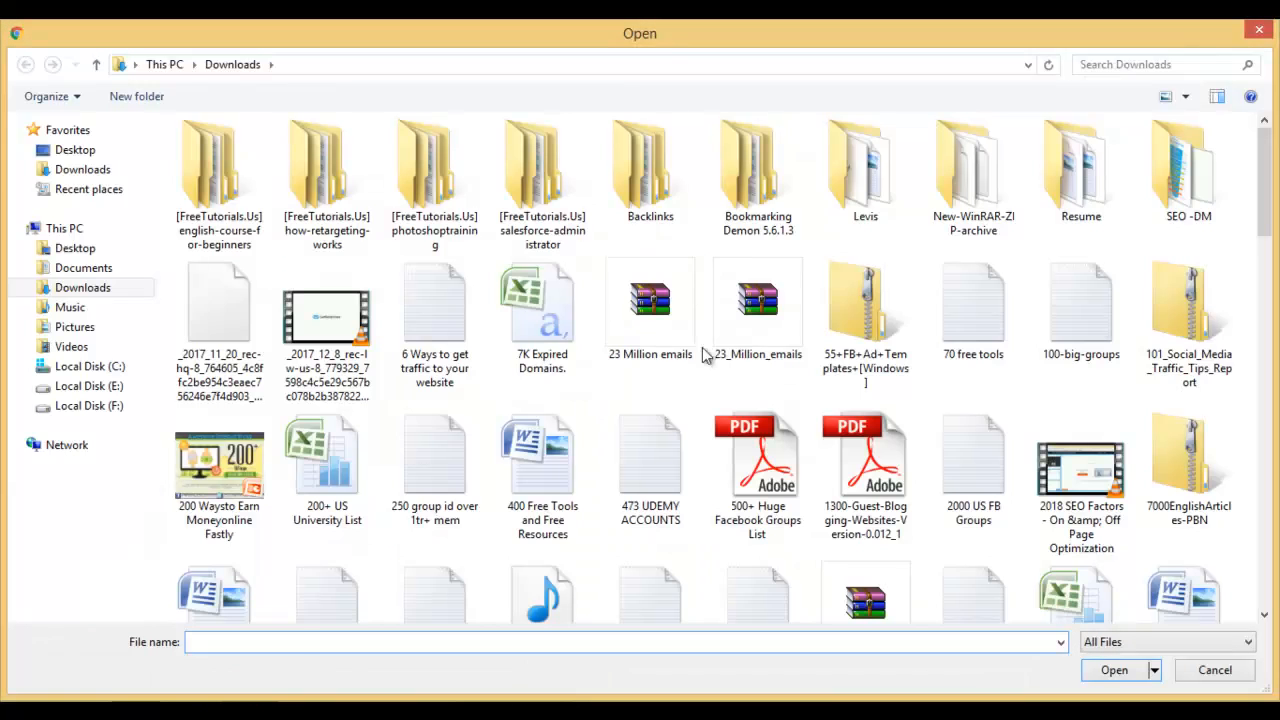
left_click(645, 492)
key("y")
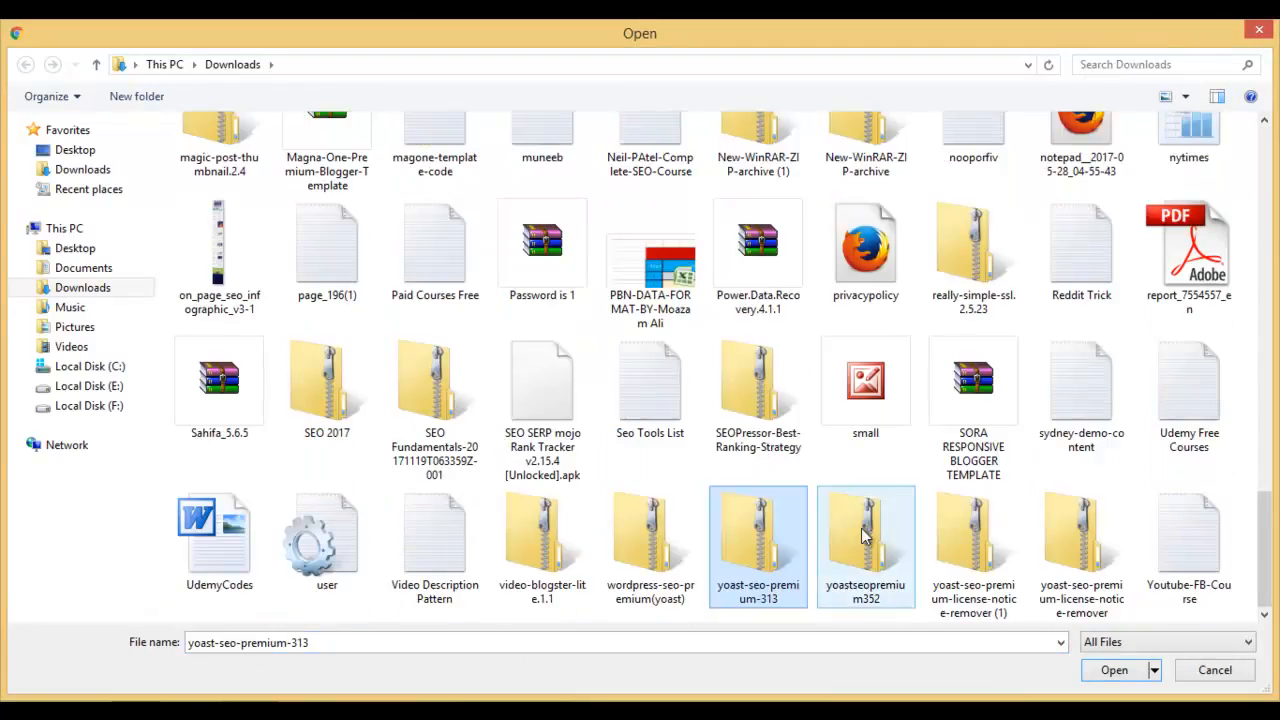
double_click(740, 557)
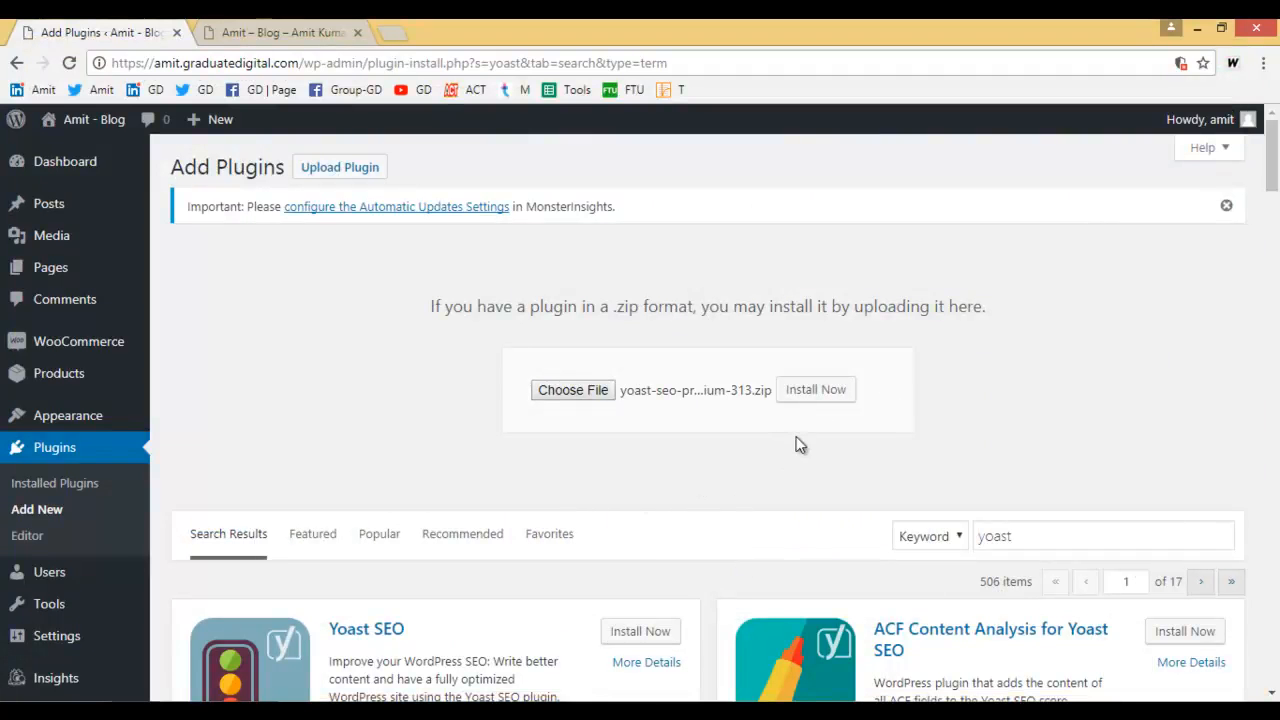
left_click(830, 405)
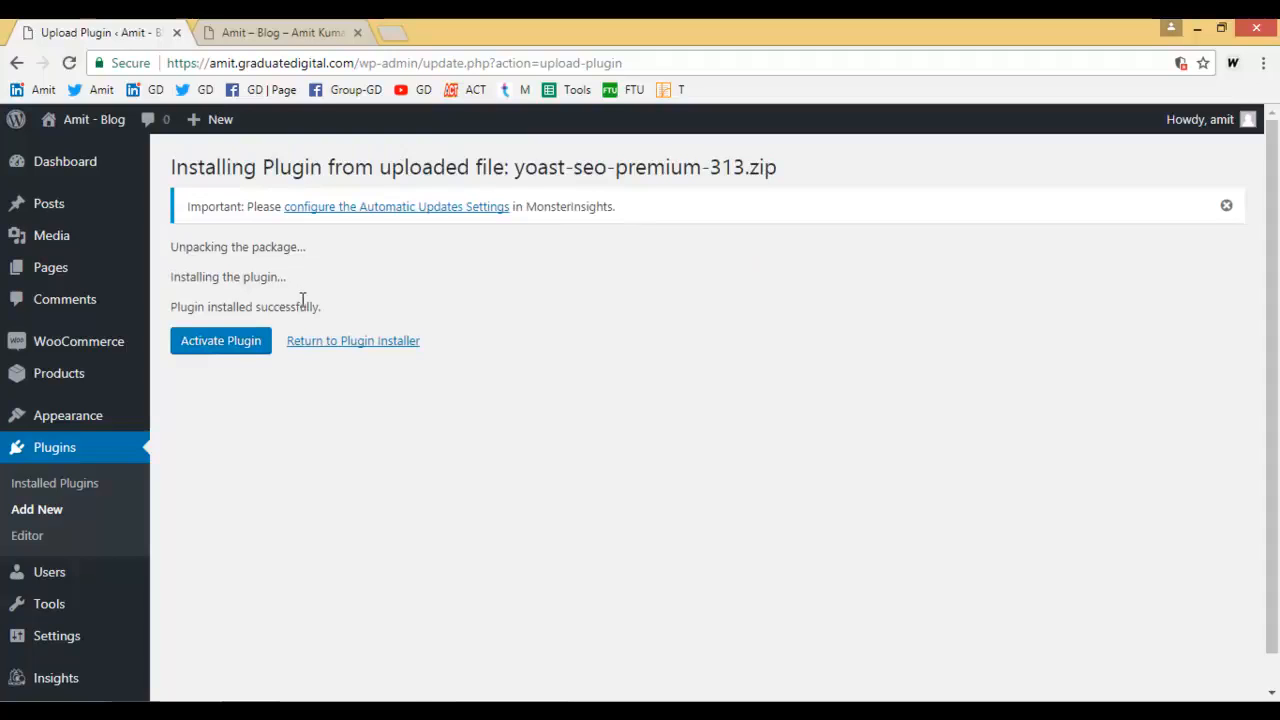
left_click(226, 344)
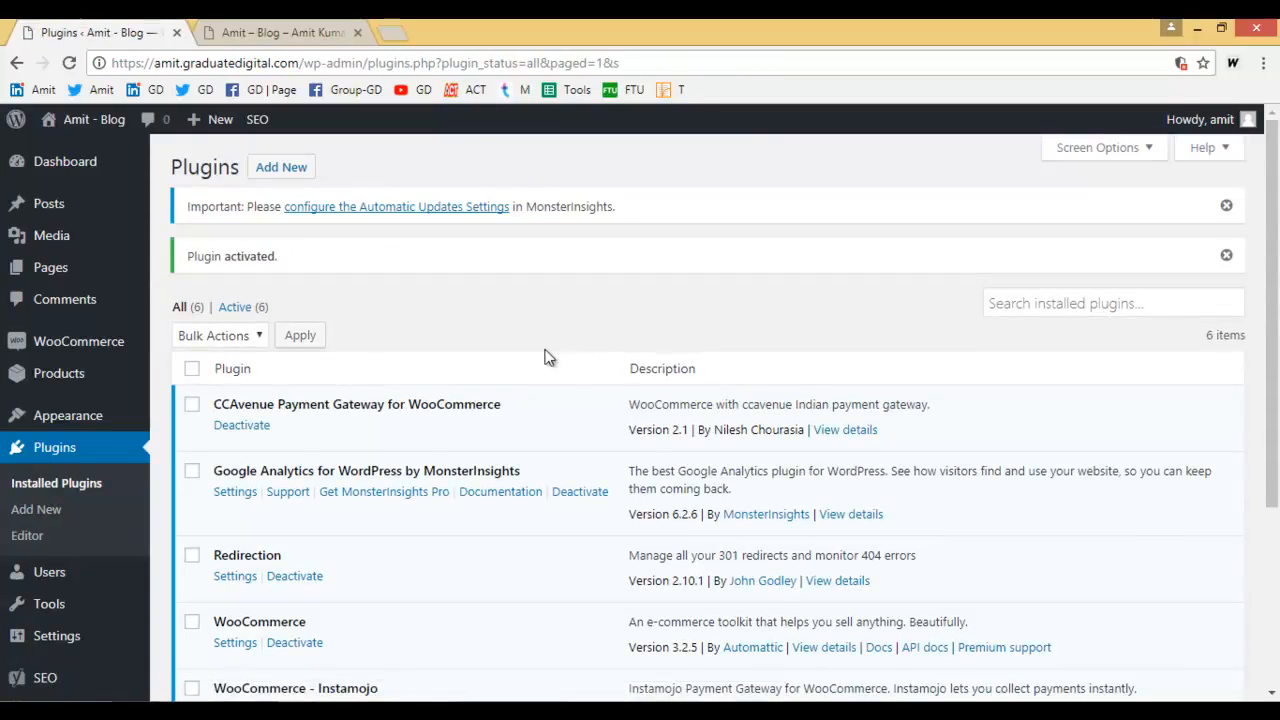
Find the Home front page in the list of all pages and open it for editing
mouse_move(63, 277)
left_click(181, 270)
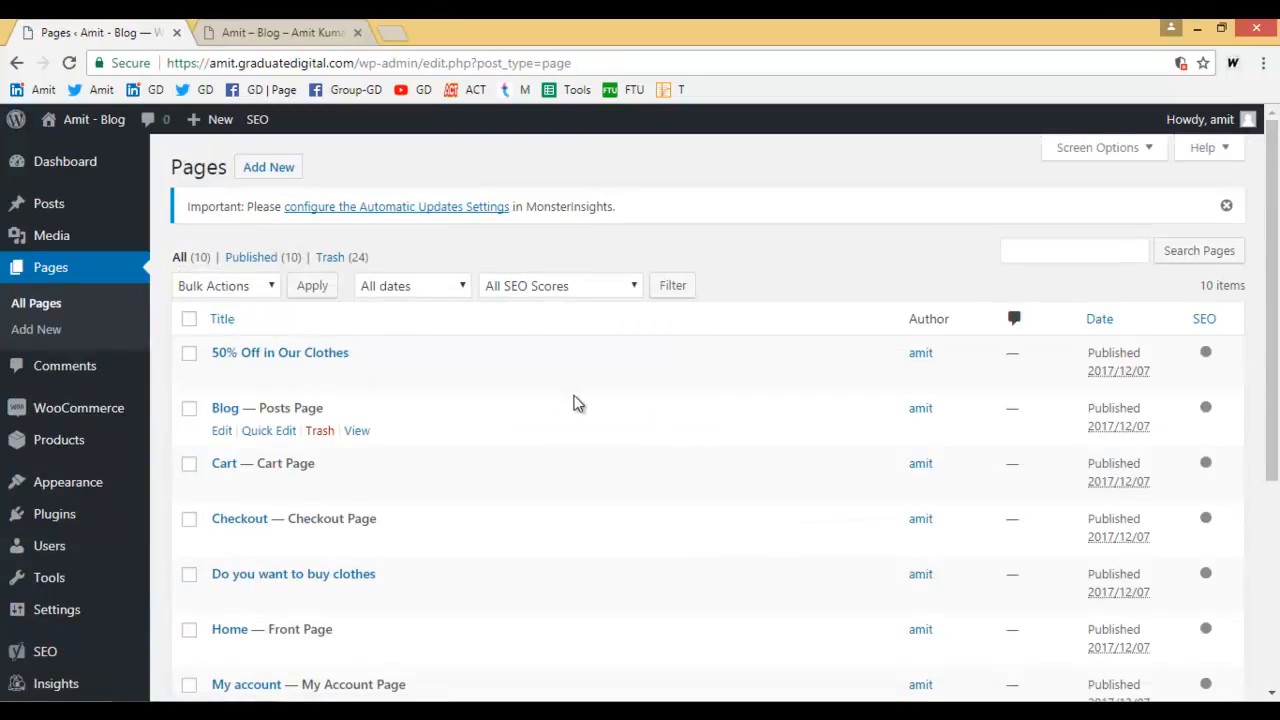
scroll(565, 395, "down", 1)
left_click(300, 32)
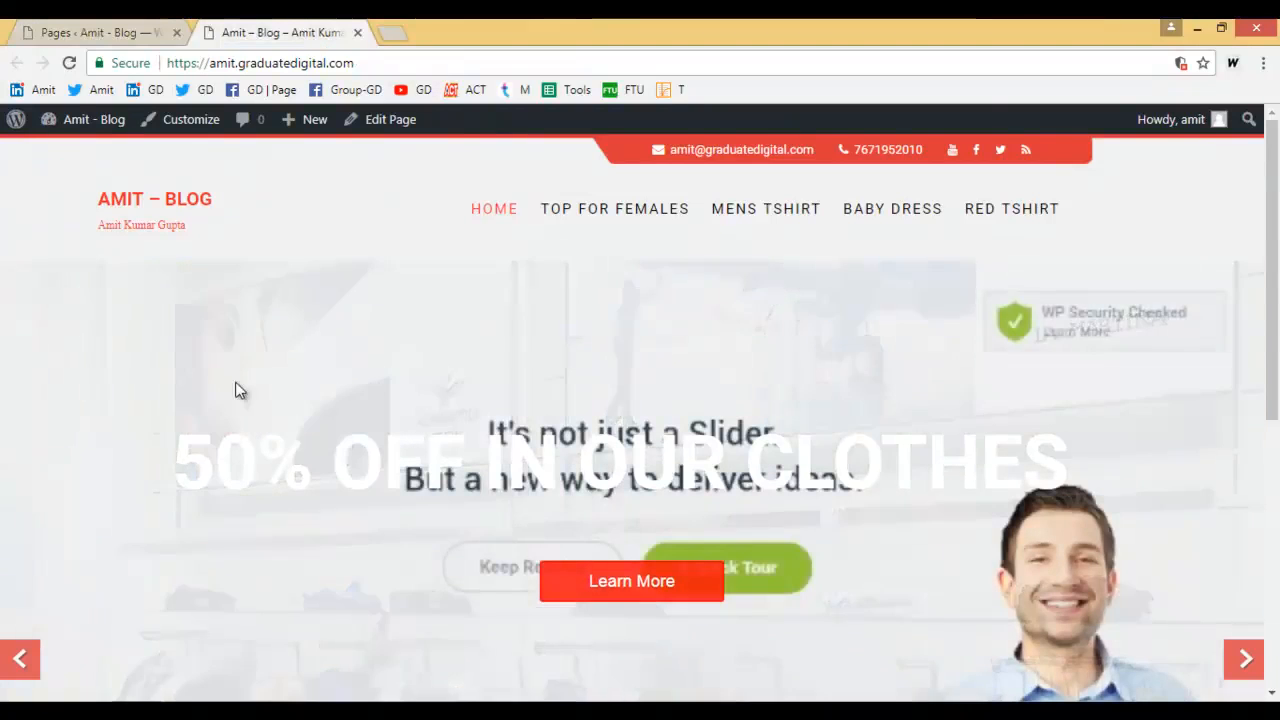
left_click(97, 30)
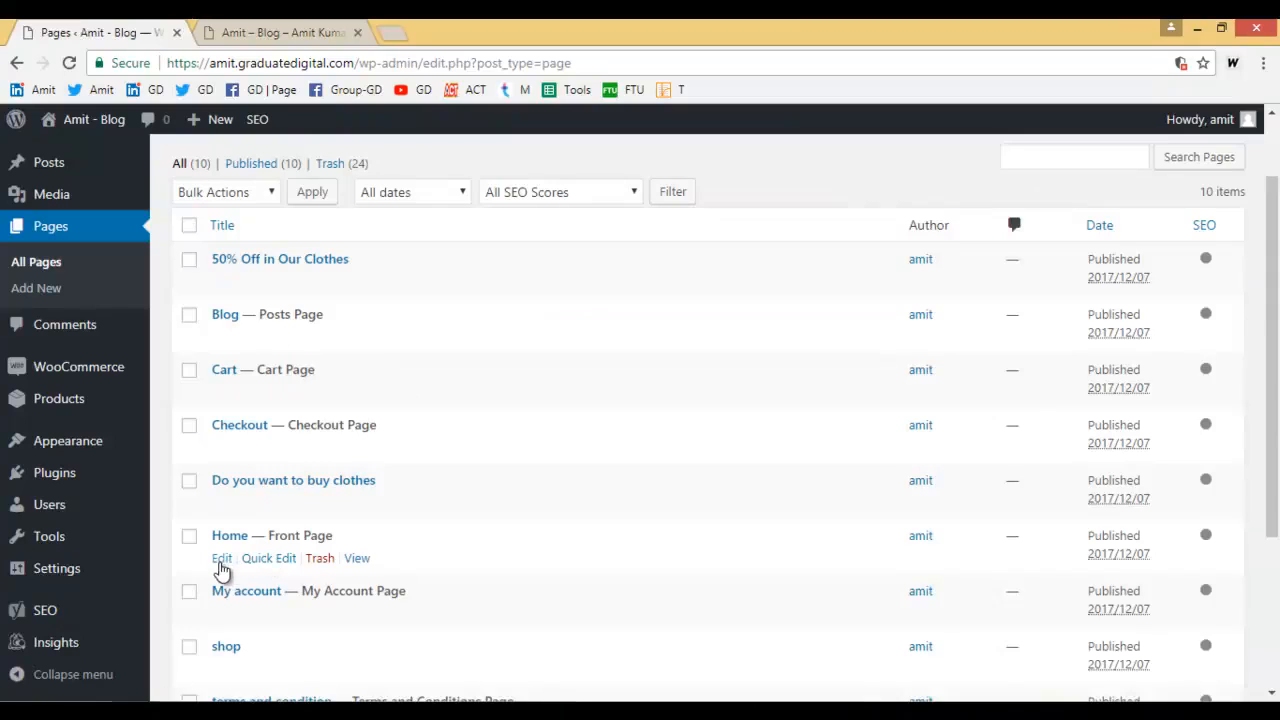
left_click(220, 560)
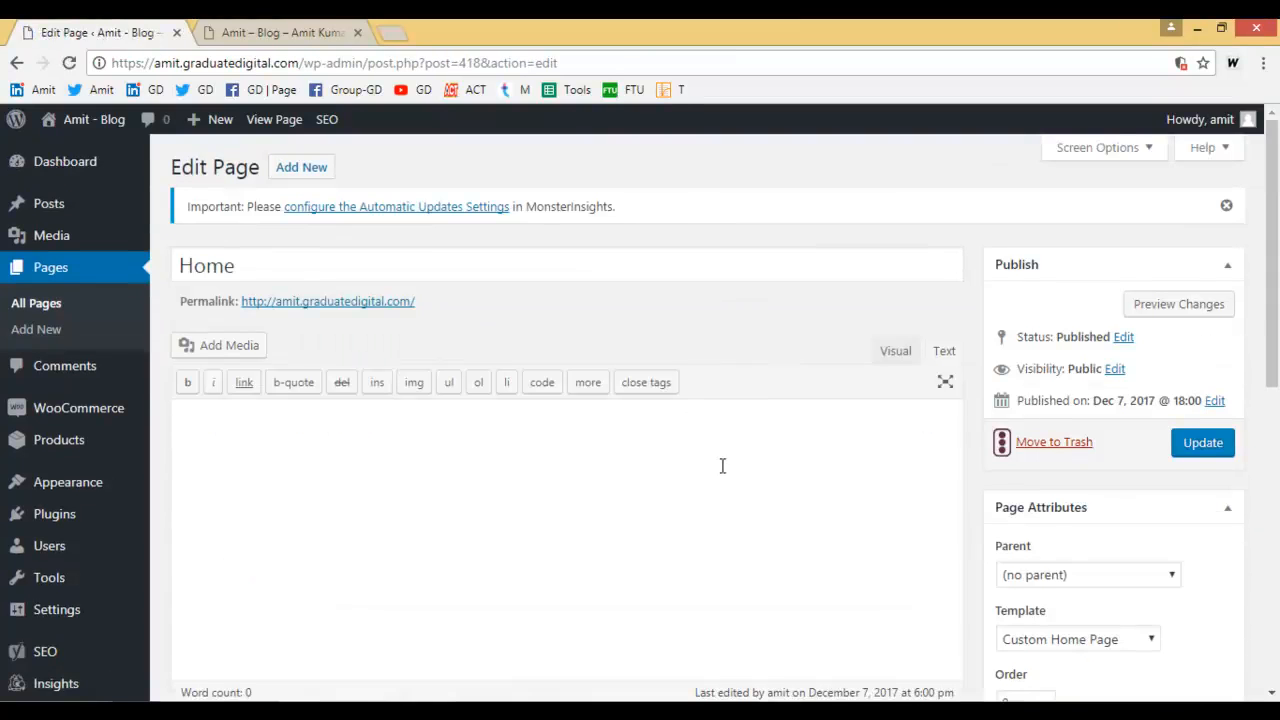
Set both the focus keyword and the meta keywords of the Home page to the blog's name, written without the dash
scroll(748, 460, "down", 2)
scroll(748, 453, "down", 4)
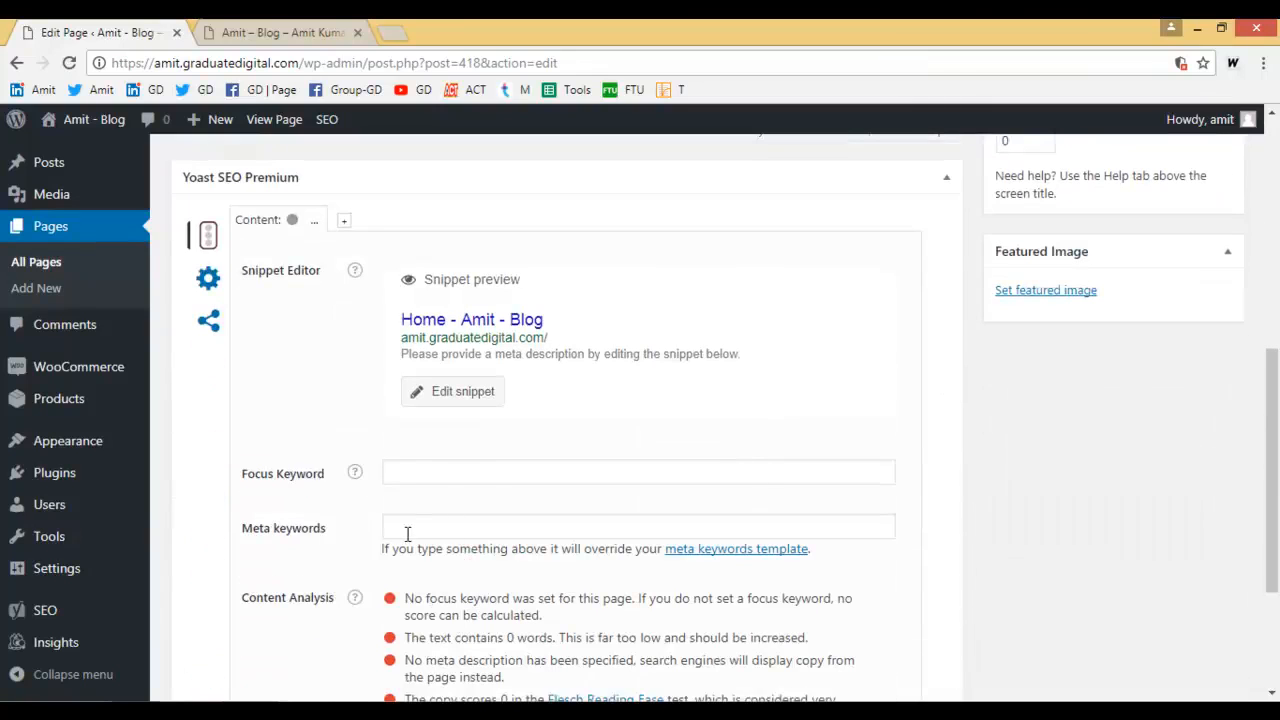
left_click(468, 477)
type("Amit Blog")
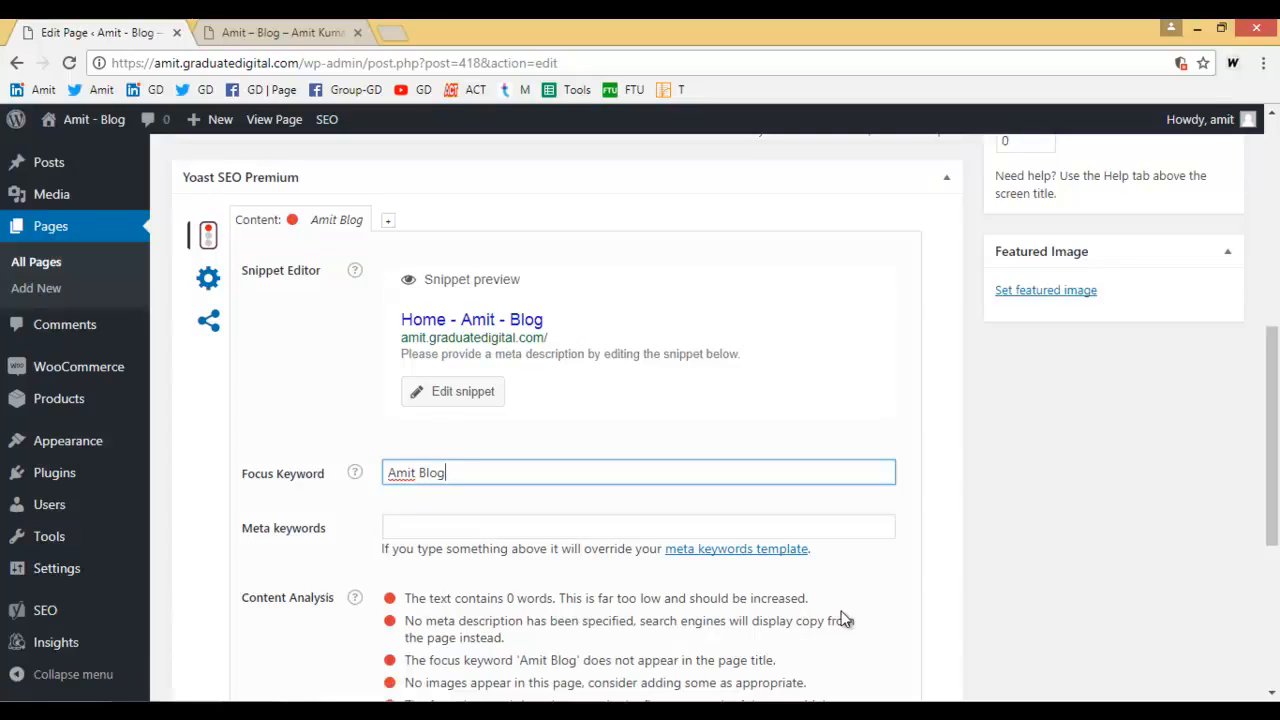
left_click(475, 529)
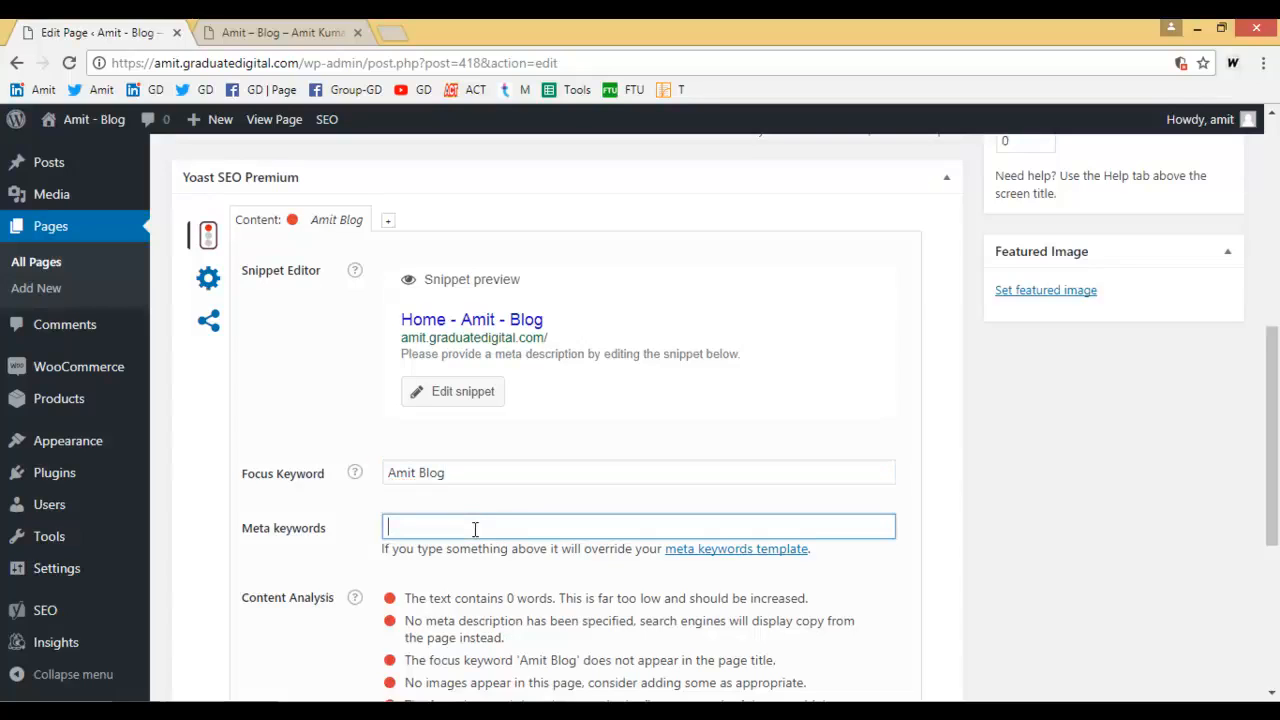
type("Amit Blog")
left_click(590, 497)
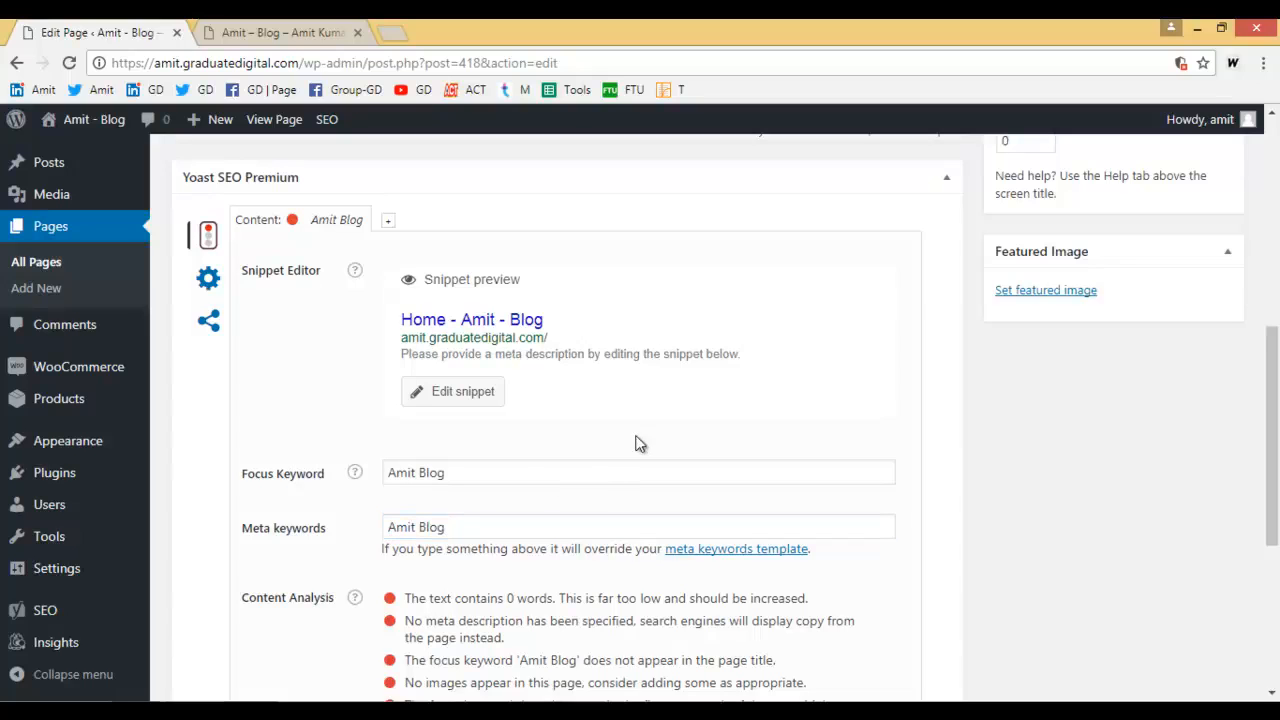
Open the Yoast snippet for editing and start the meta description with "Welcome to" followed by the blog's name
left_click(468, 400)
left_click(584, 534)
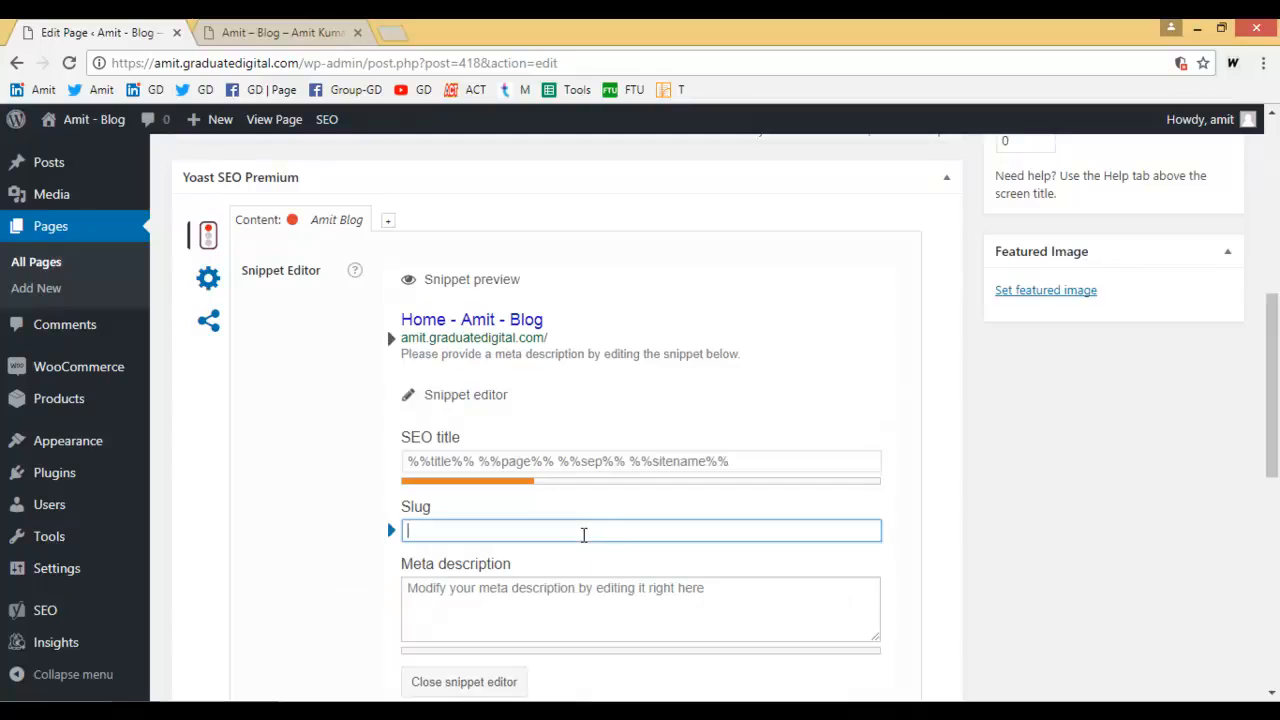
left_click(608, 604)
type("W")
key("BackSpace")
type("Wlec")
key("BackSpace")
key("BackSpace")
key("BackSpace")
type("elcom")
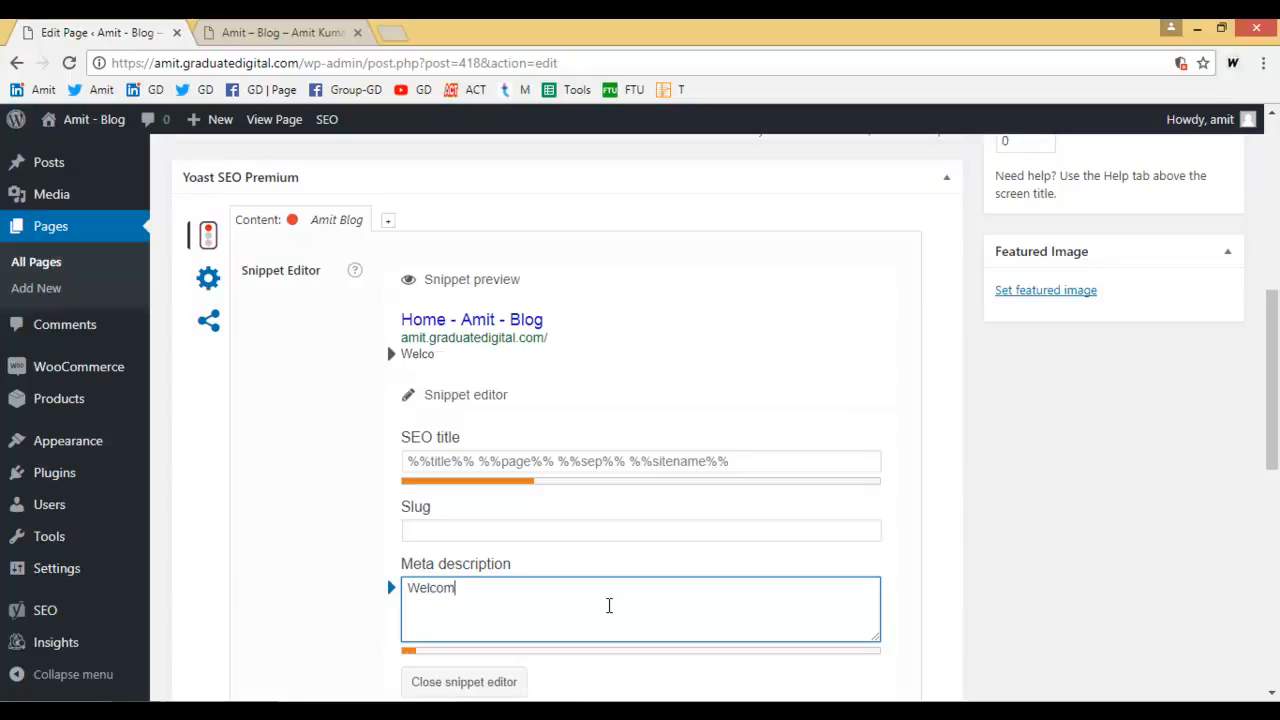
type("e to Amit Blog")
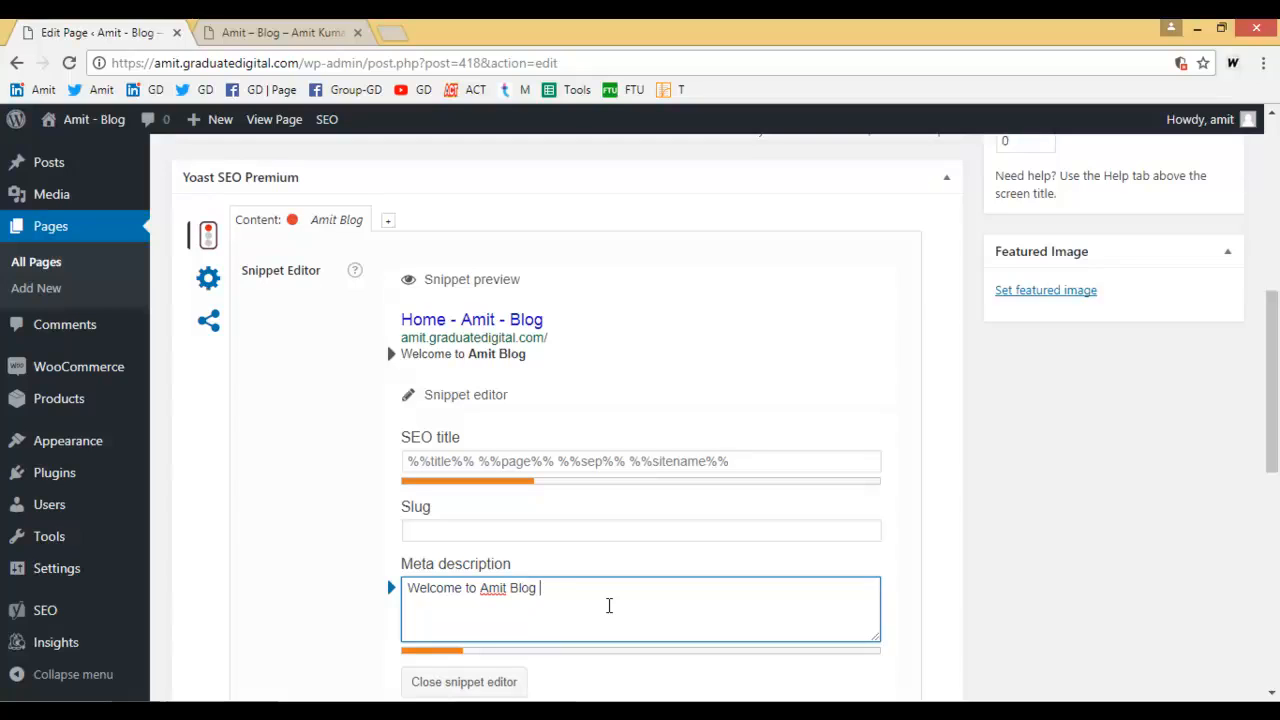
Continue the meta description with "- Get exclusive clothes from my store in discounted price."
type(" - H")
key("BackSpace")
type("Get excl")
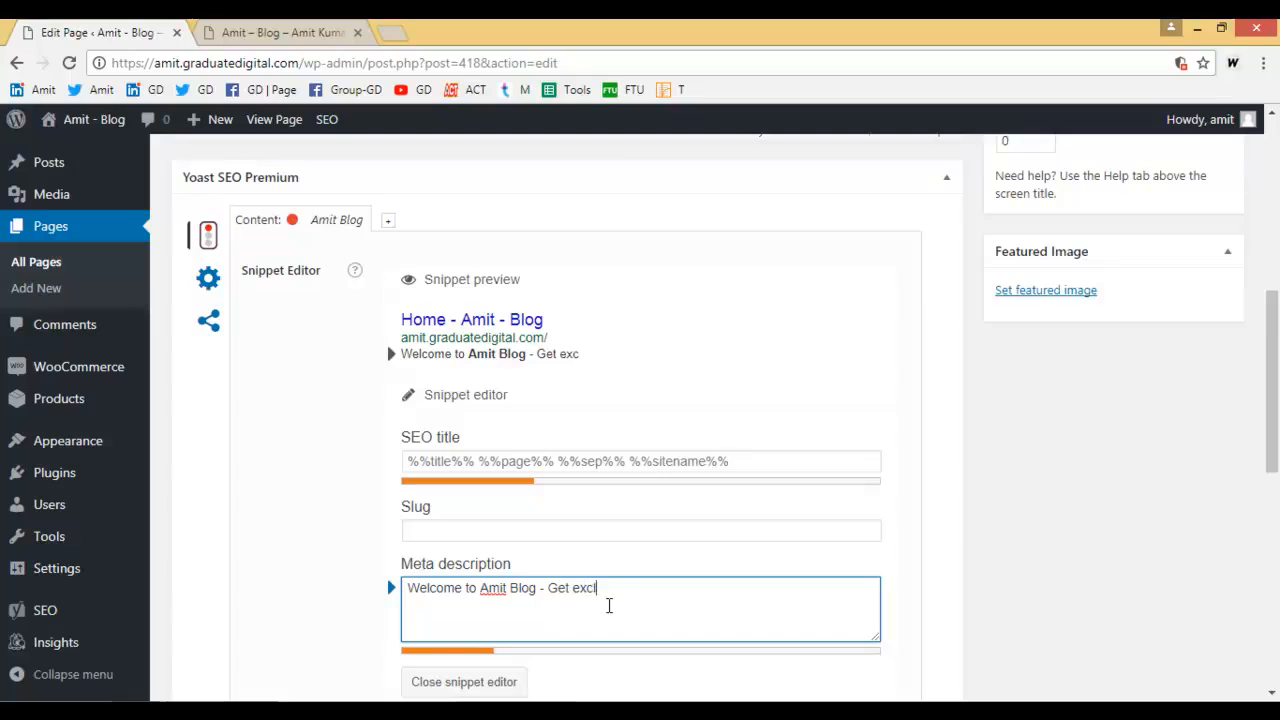
type("usive co")
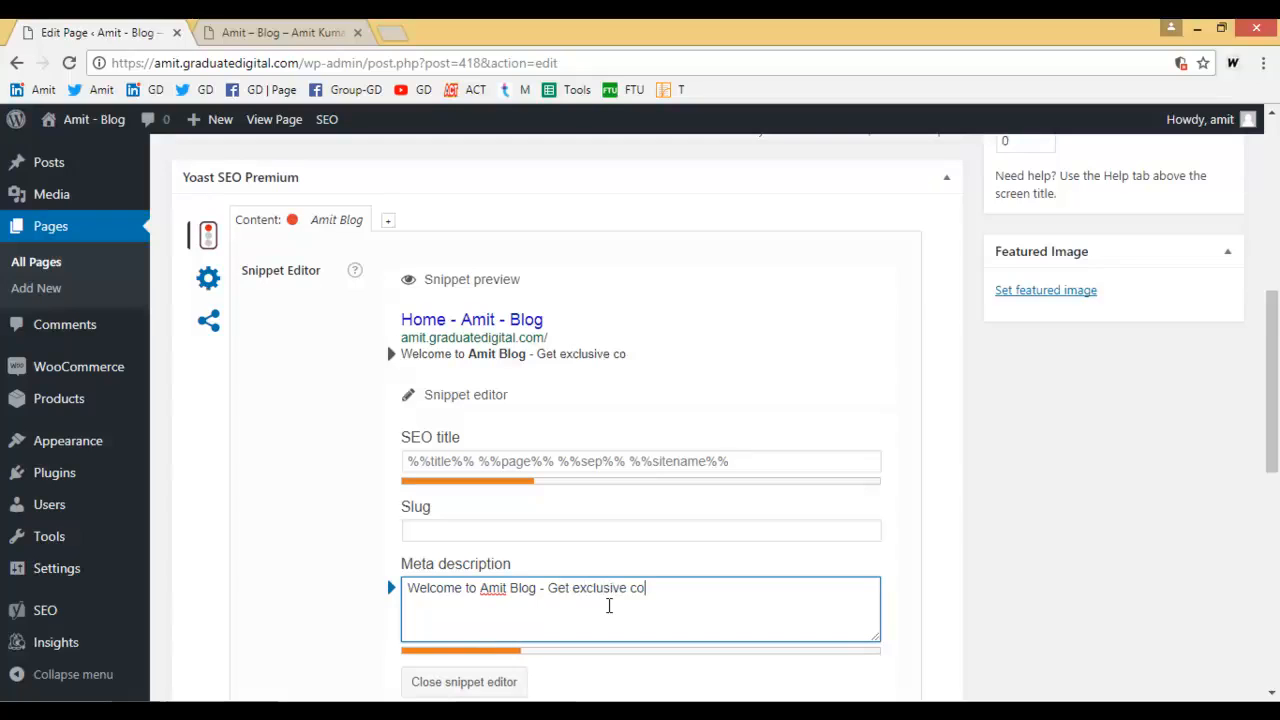
key("BackSpace")
type("lothes from my store in")
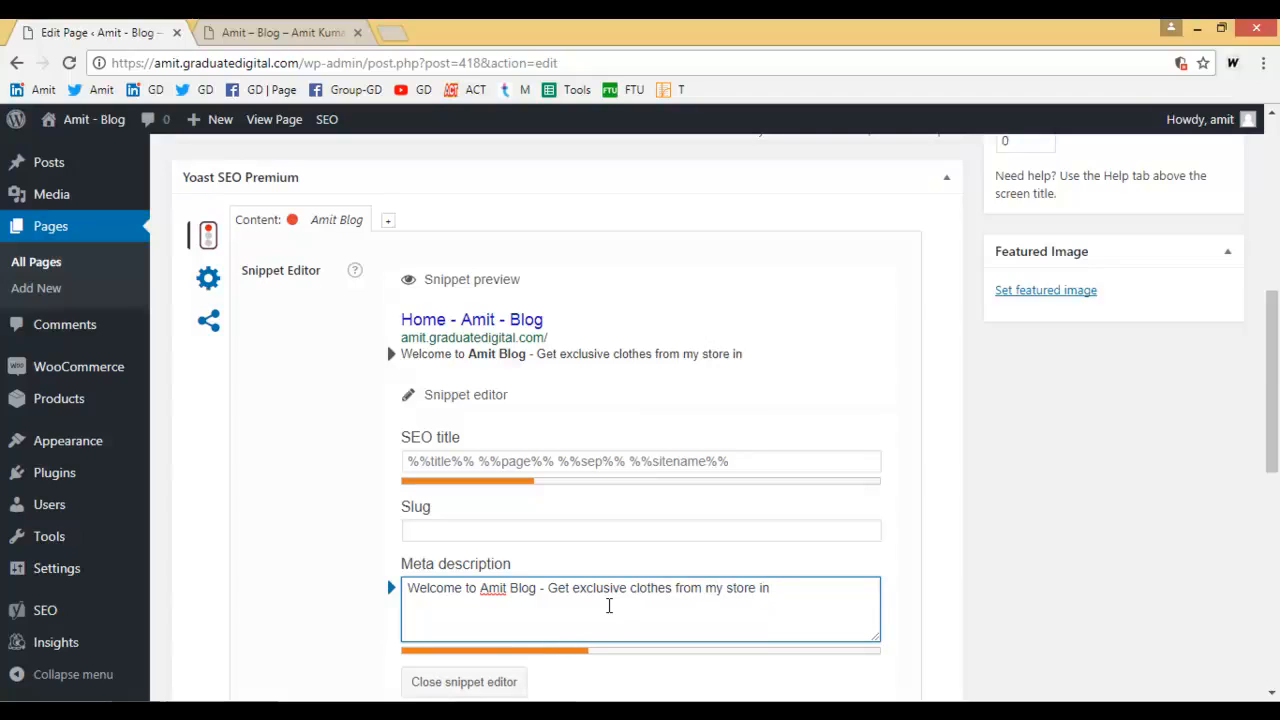
type(" discountd")
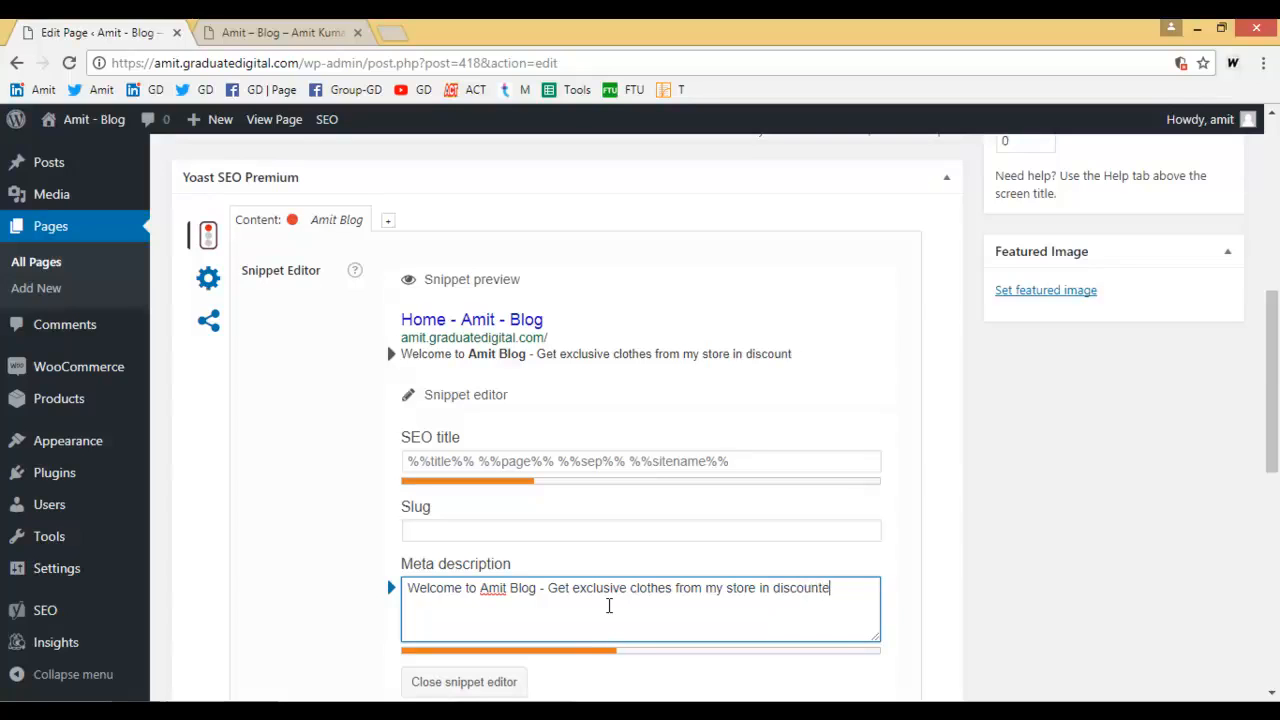
type("price ")
Extend the meta description with "Do lots of shopping in your budget. Buy clothes"
type(" Do lots of o")
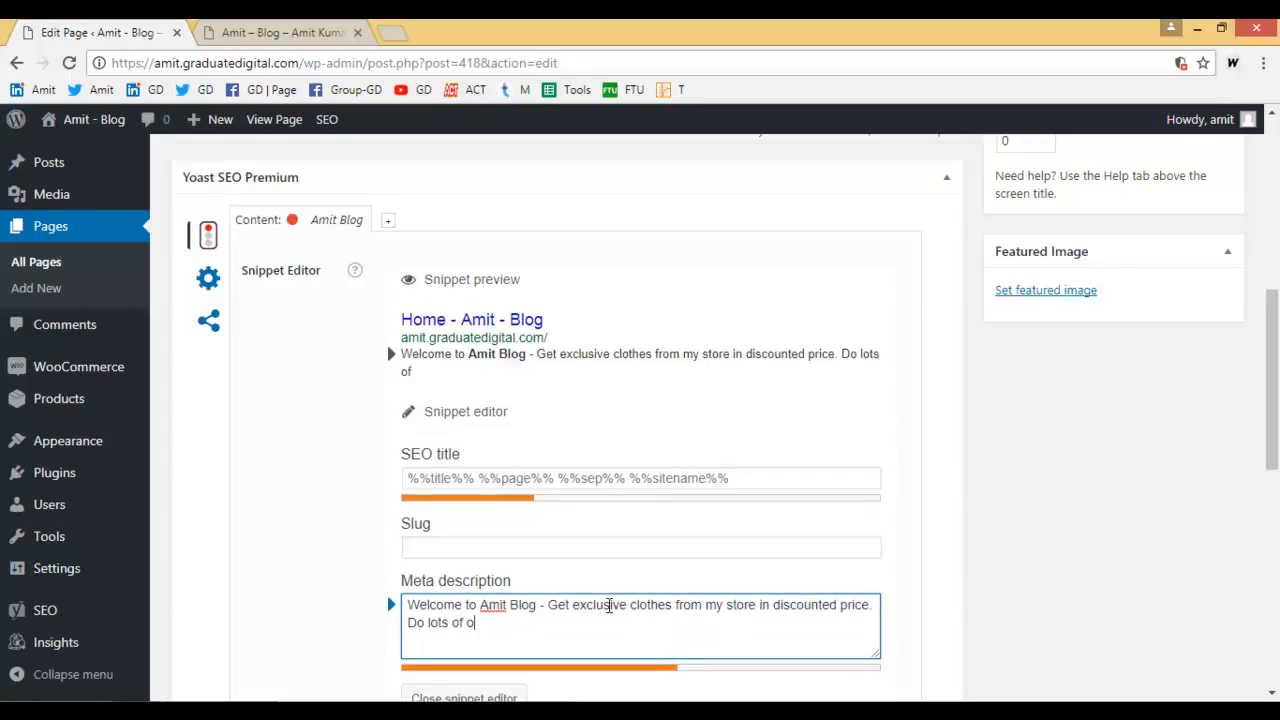
key("BackSpace")
type("shopping ")
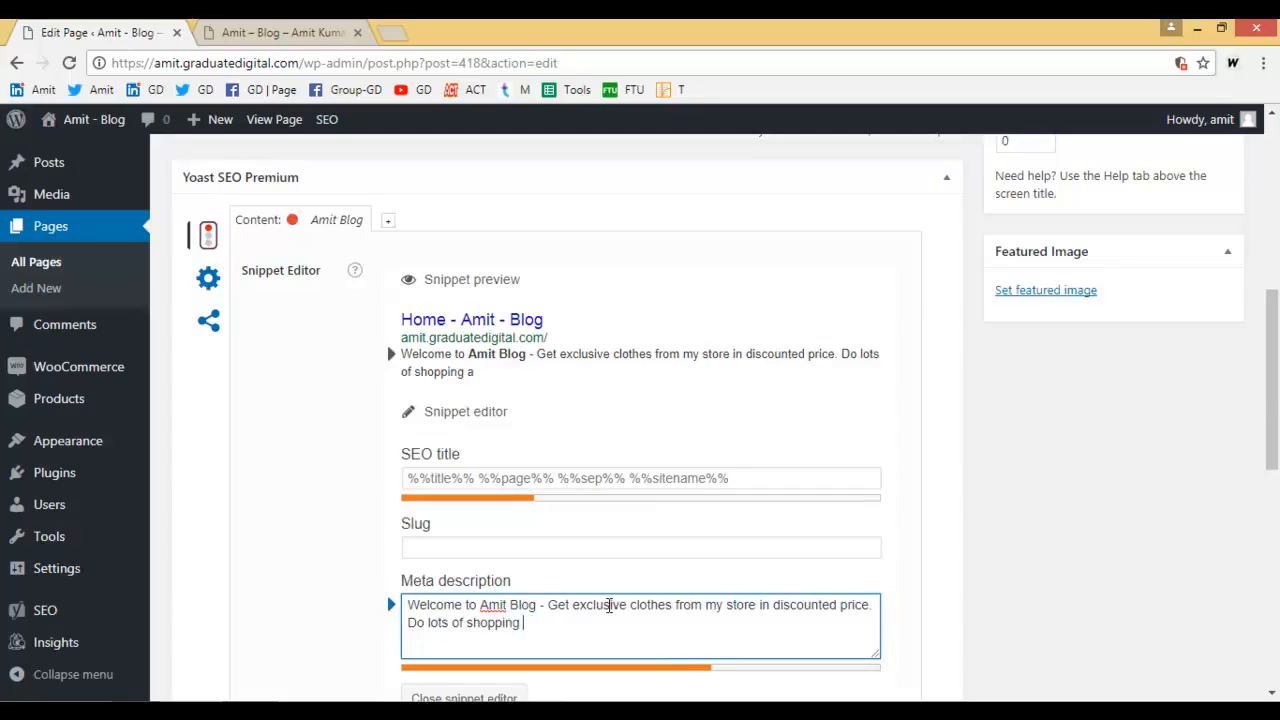
type("an you")
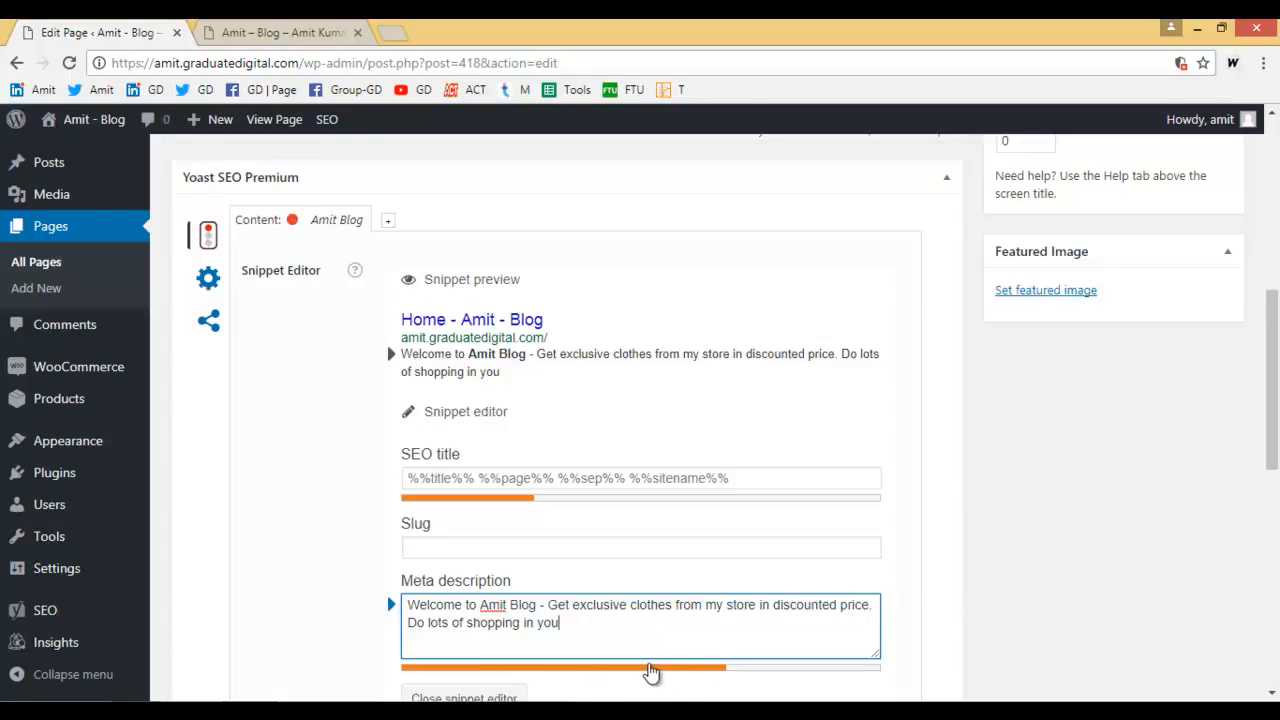
scroll(677, 664, "down", 1)
scroll(677, 662, "down", 1)
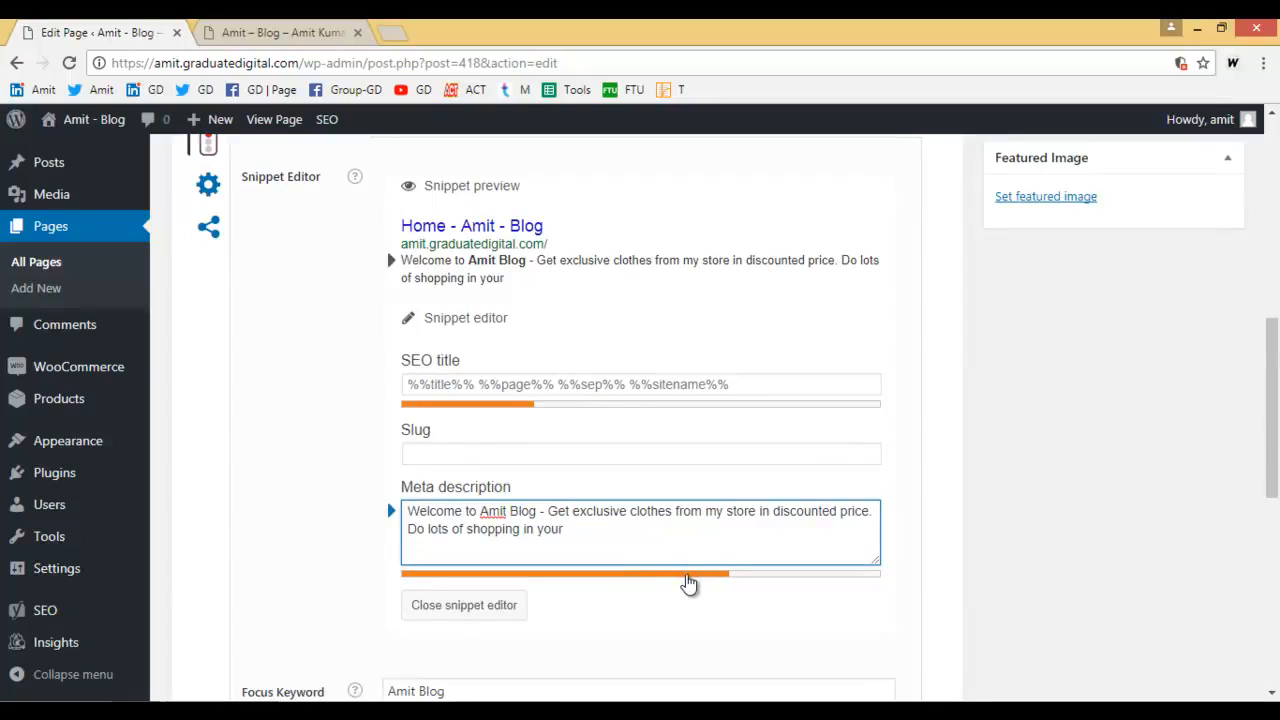
type("budget.")
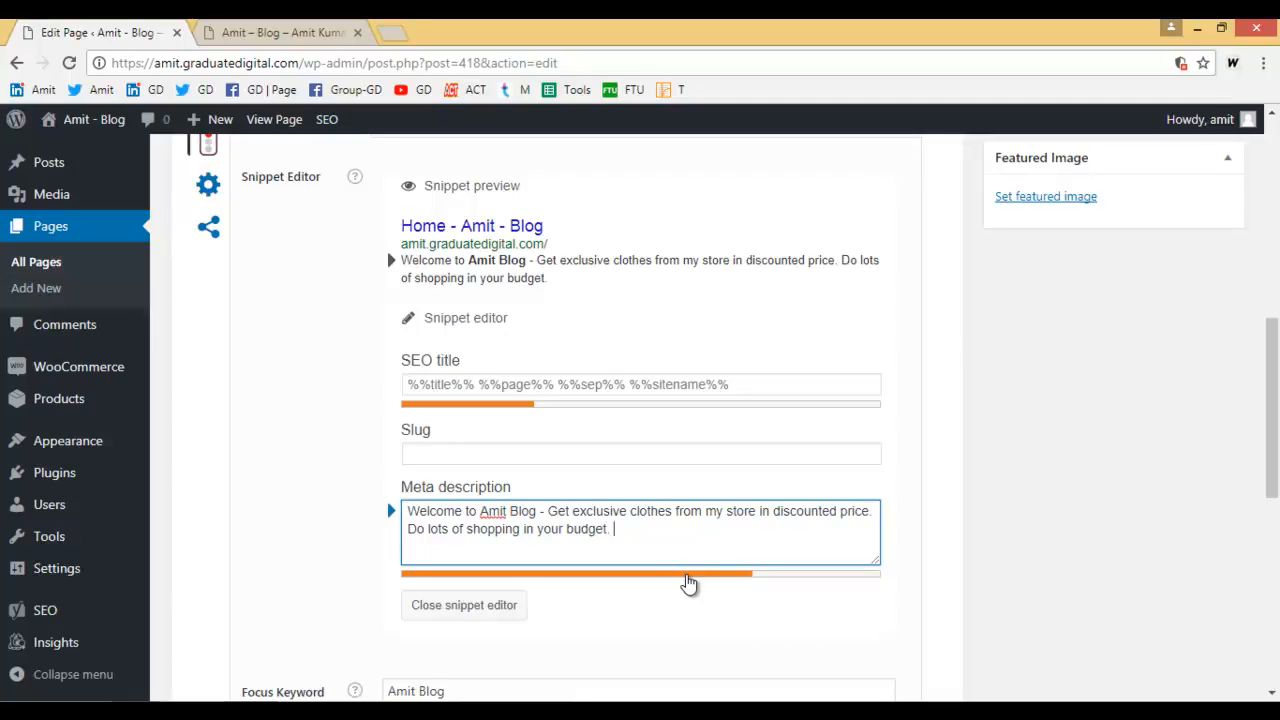
type("Buy clothes")
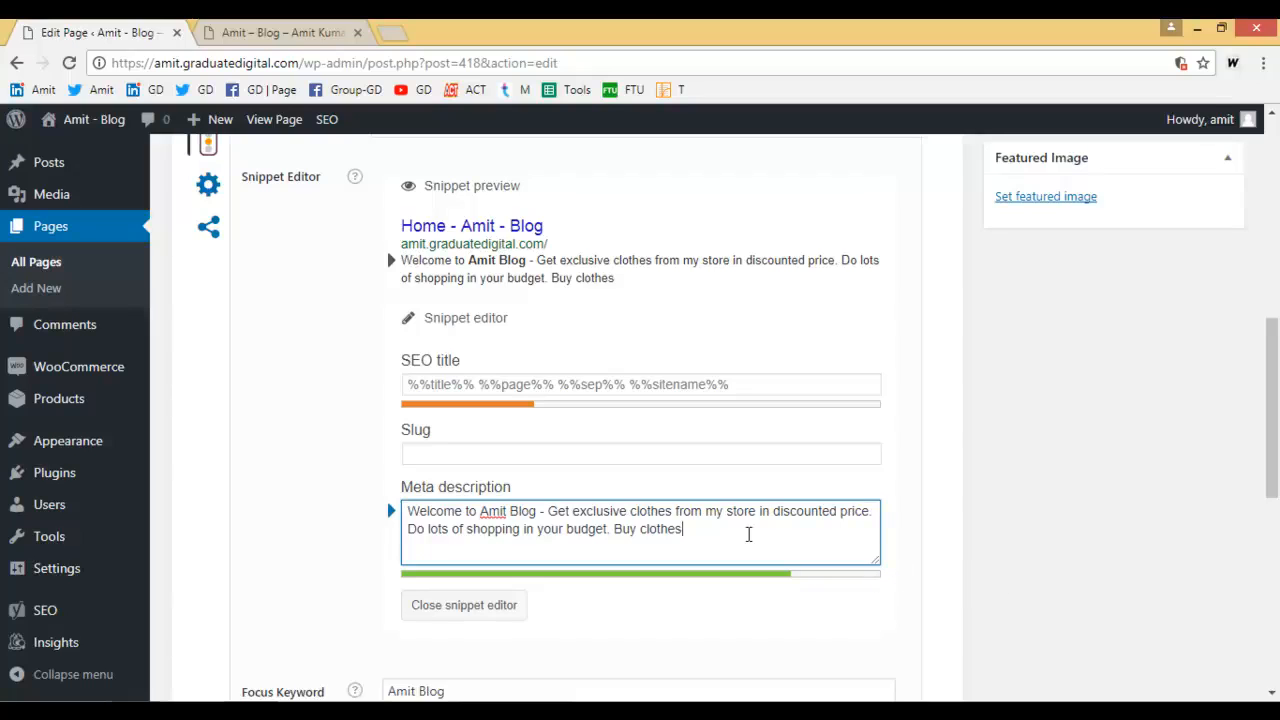
Continue the meta description's last sentence, "Buy clothes", with "for male or female"
type("for men")
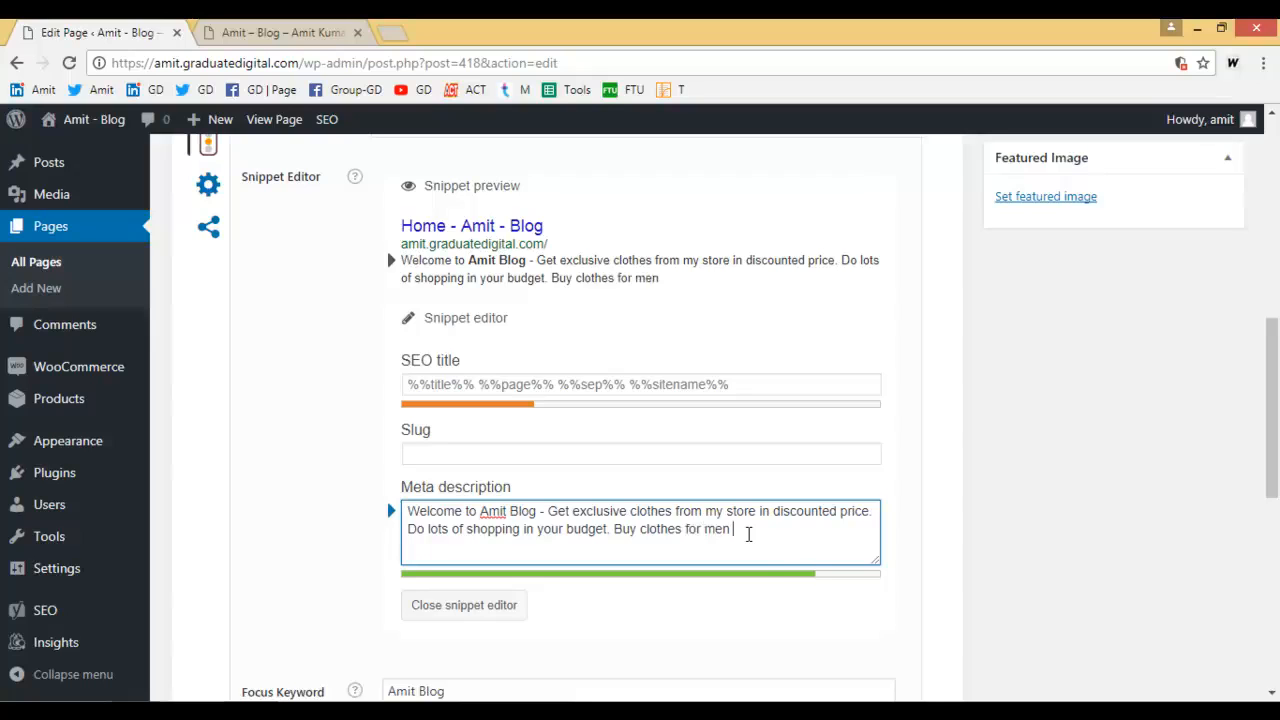
key("BackSpace")
key("BackSpace")
key("BackSpace")
type("male or female ")
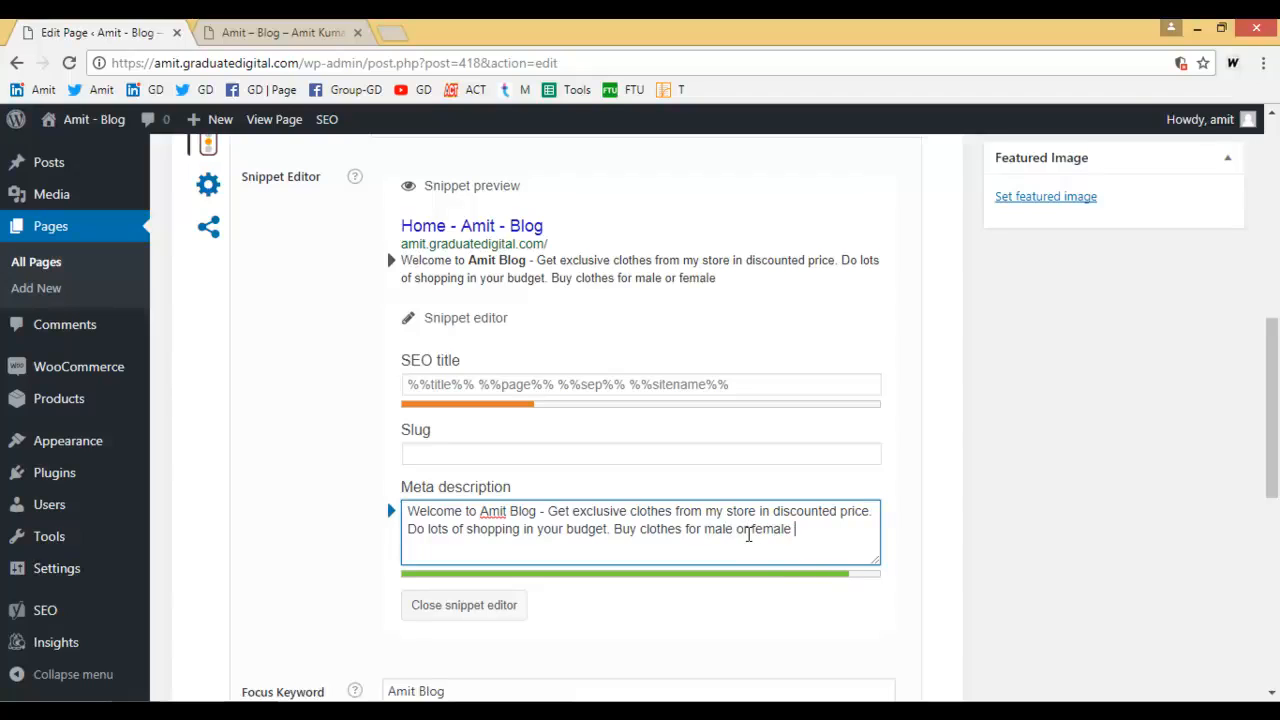
type("from our store")
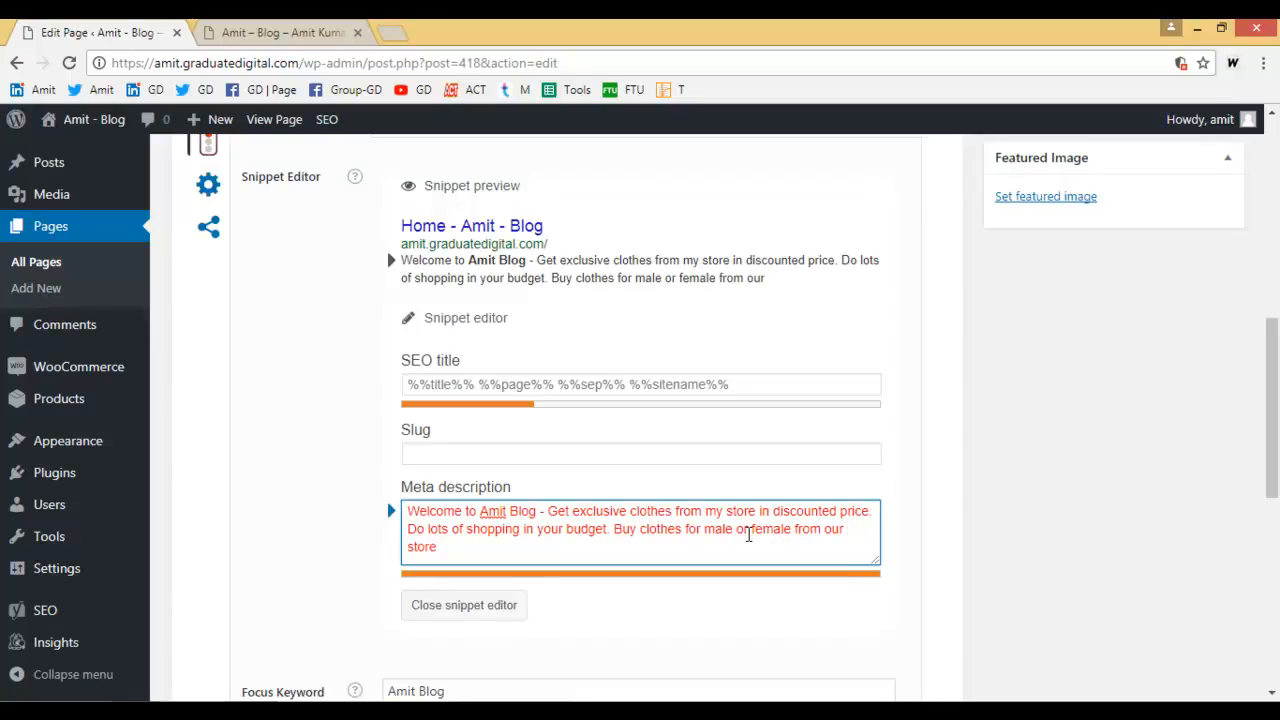
key("BackSpace")
key("BackSpace")
key("BackSpace")
key("BackSpace")
key("BackSpace")
key("BackSpace")
key("BackSpace")
key("BackSpace")
key("BackSpace")
key("BackSpace")
key("BackSpace")
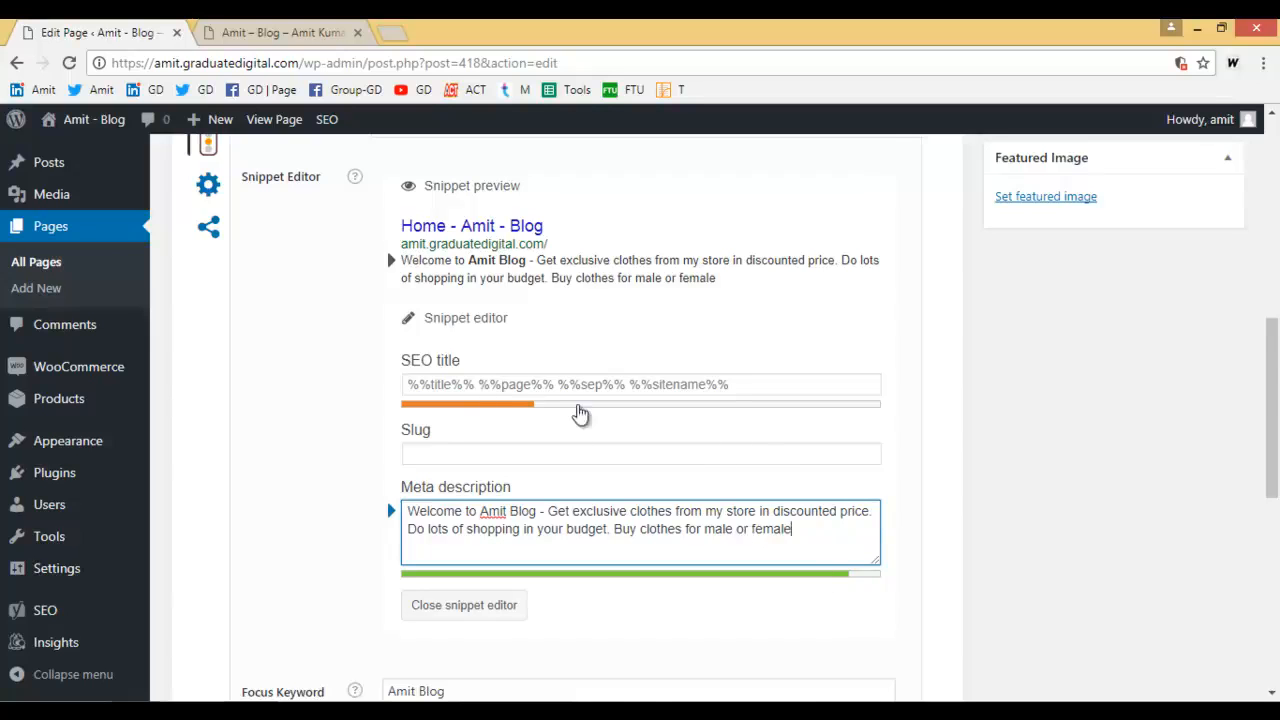
Review the Home page's snippet preview, the live storefront and the page's content analysis
scroll(699, 524, "down", 6)
scroll(699, 524, "up", 10)
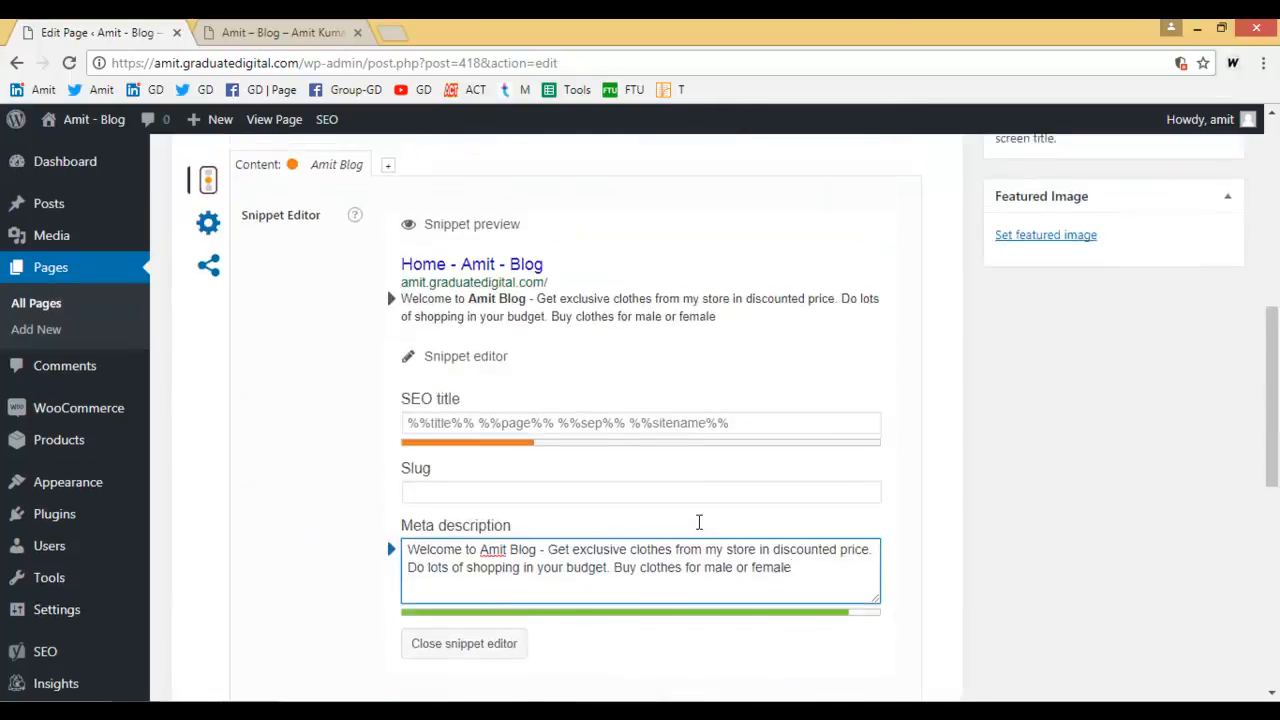
scroll(525, 560, "down", 2)
scroll(590, 557, "up", 4)
left_click(591, 553)
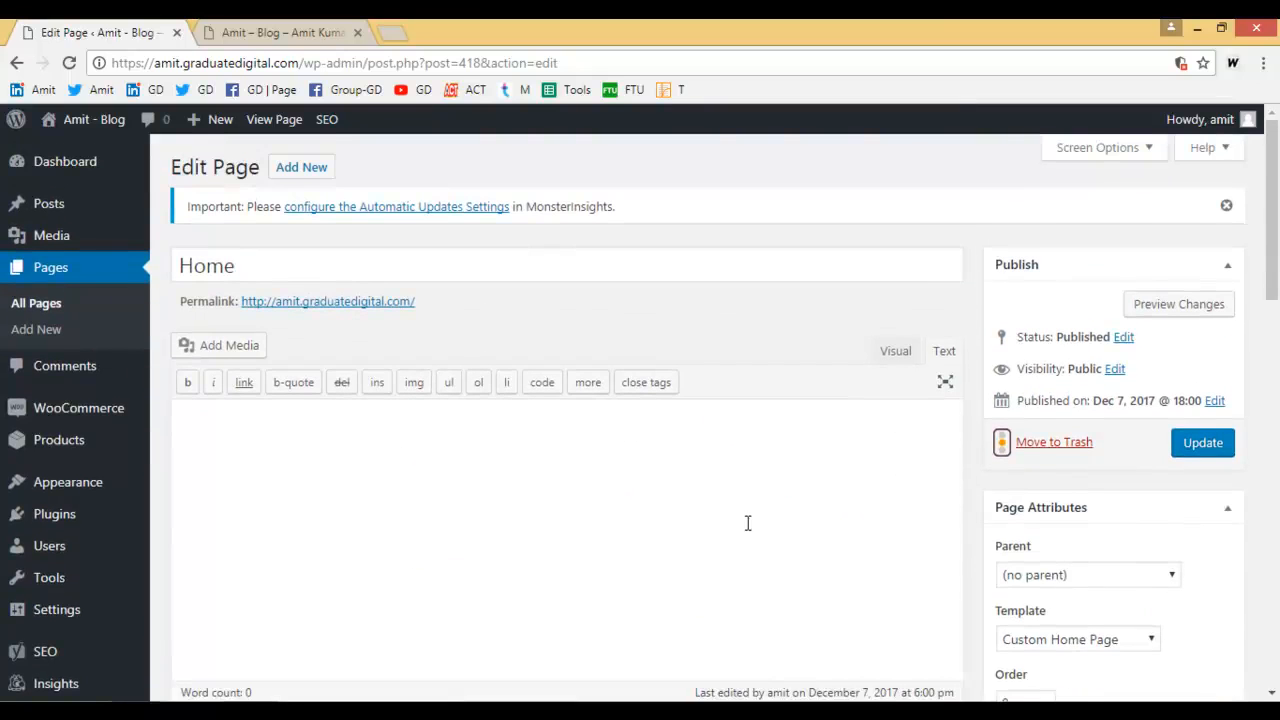
scroll(746, 523, "down", 5)
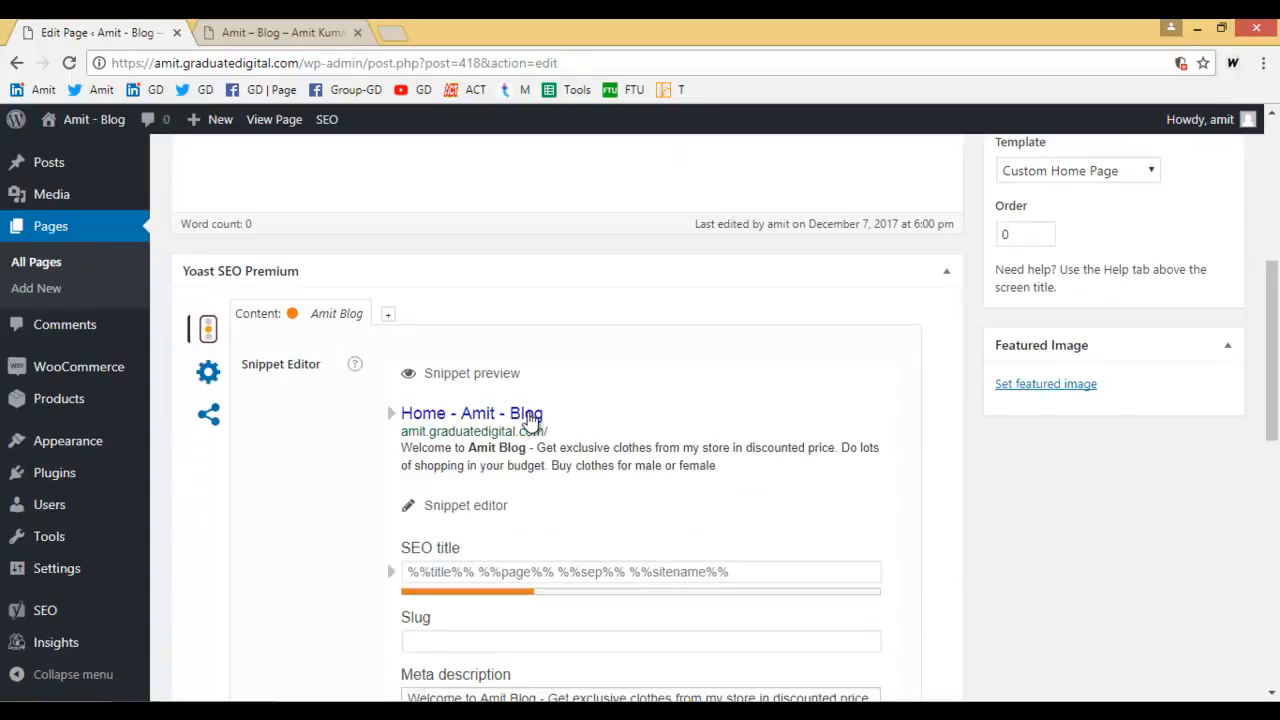
left_click(290, 32)
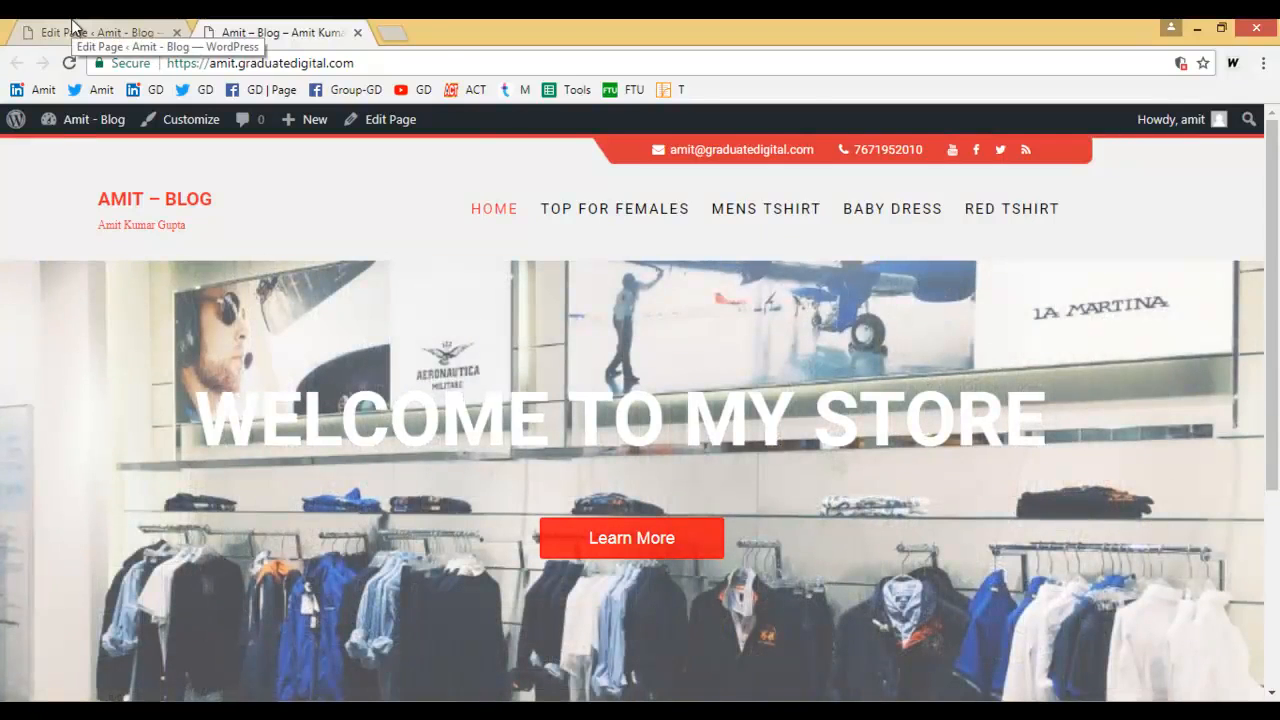
left_click(72, 26)
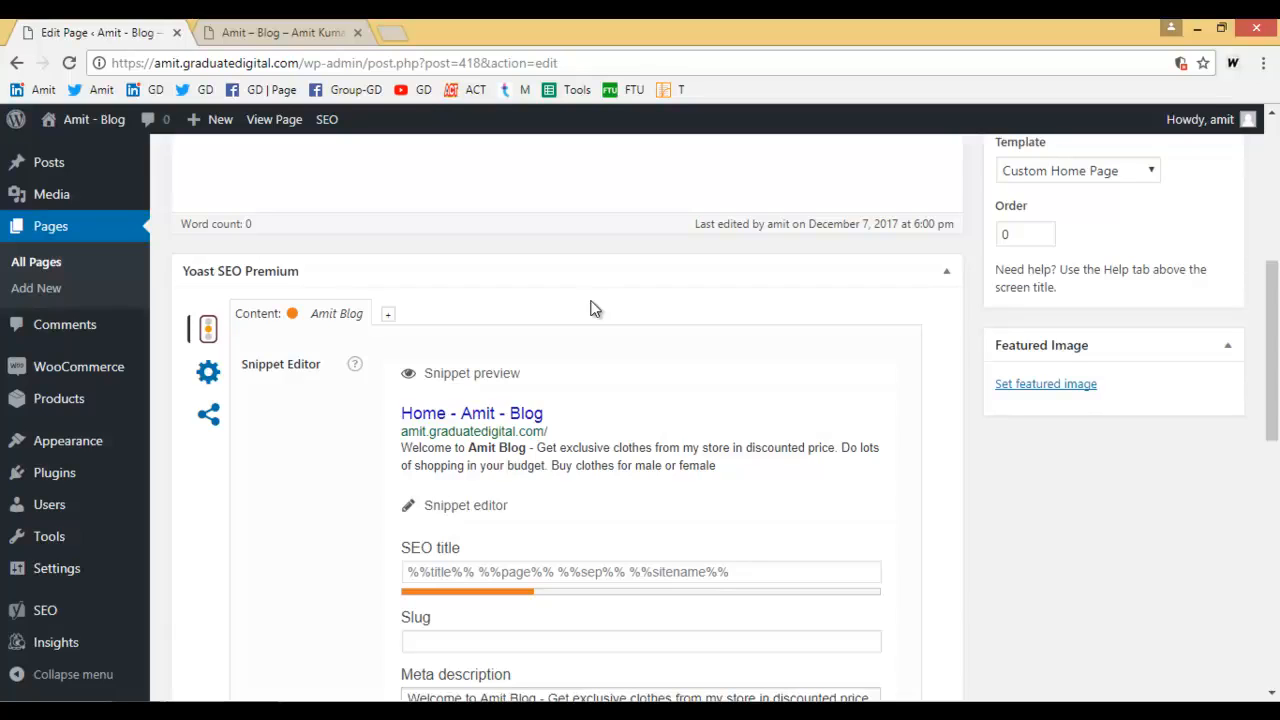
scroll(630, 383, "down", 8)
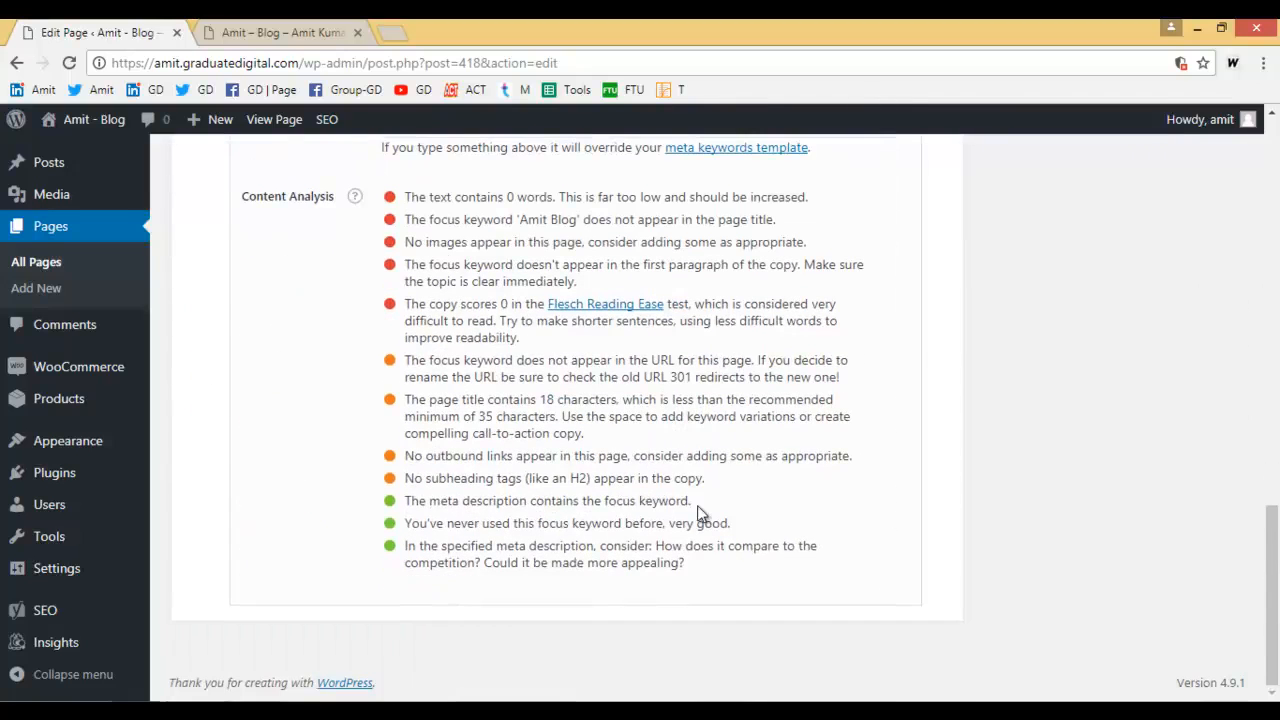
Update the published Home page to save its Yoast SEO settings
scroll(700, 517, "up", 5)
scroll(700, 517, "up", 7)
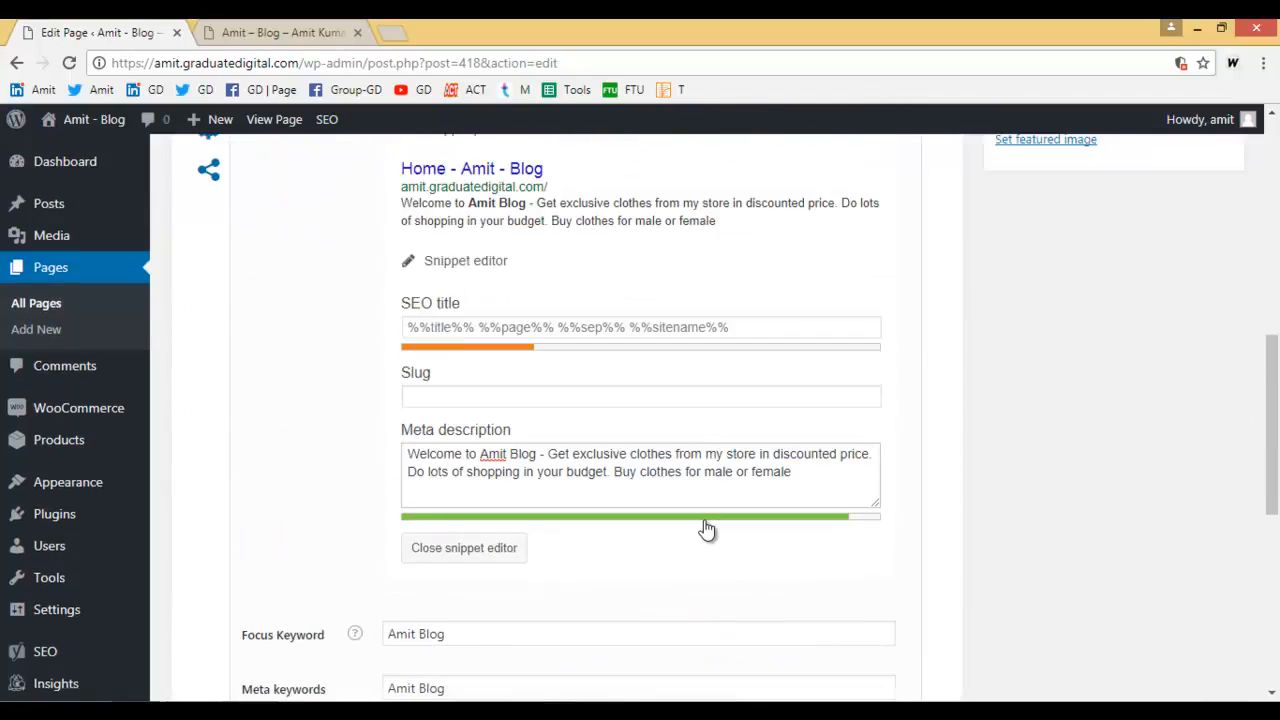
scroll(952, 535, "up", 3)
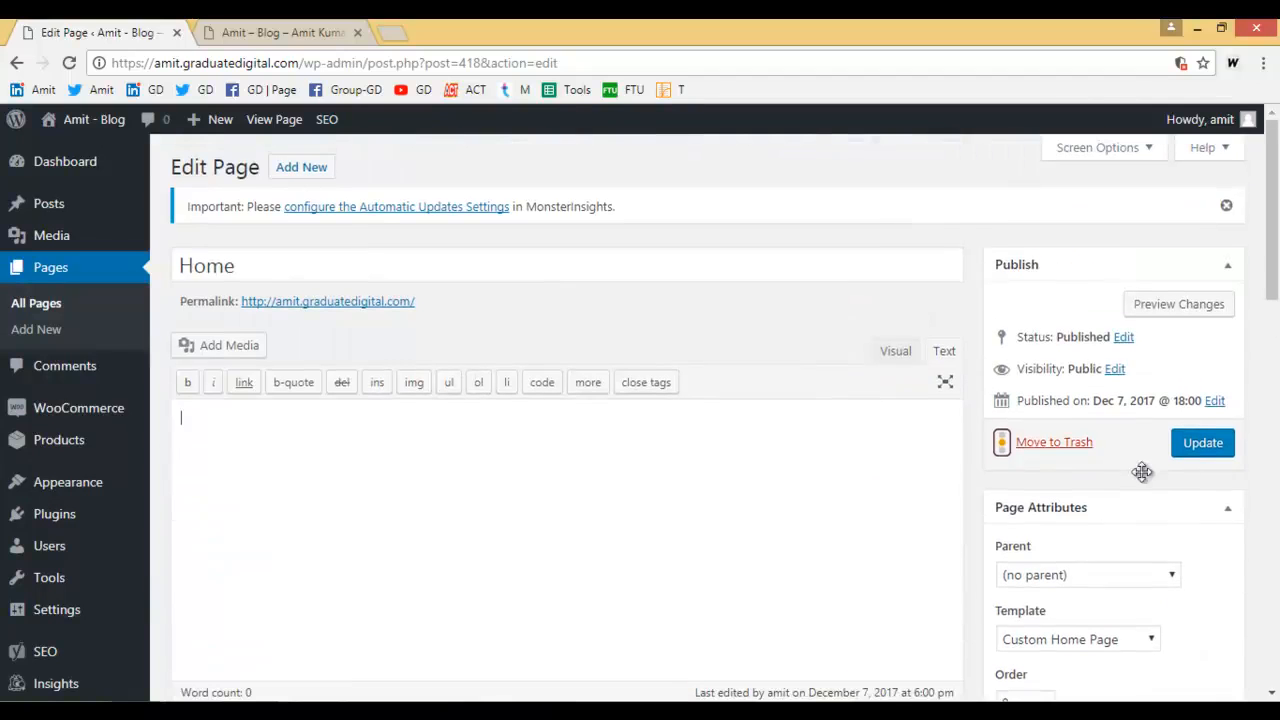
left_click(1216, 454)
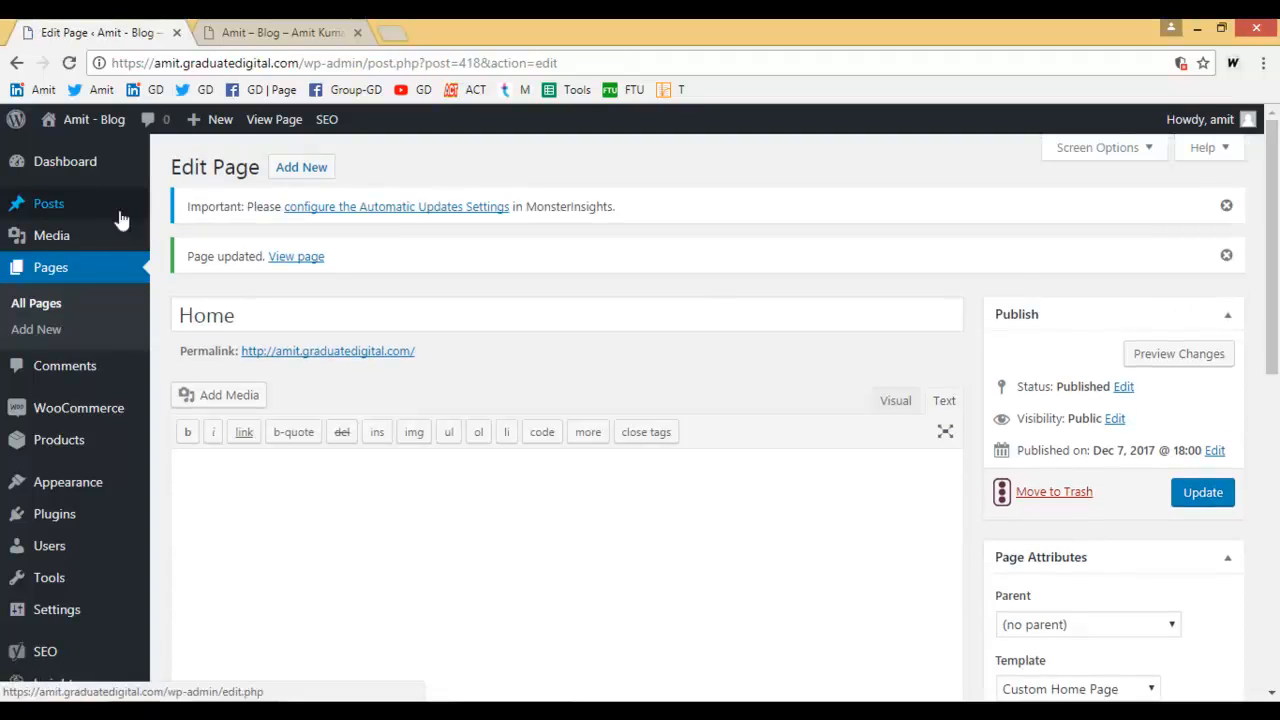
Open the published Hyderabad welcome post from the list of all posts for editing
mouse_move(71, 205)
left_click(196, 214)
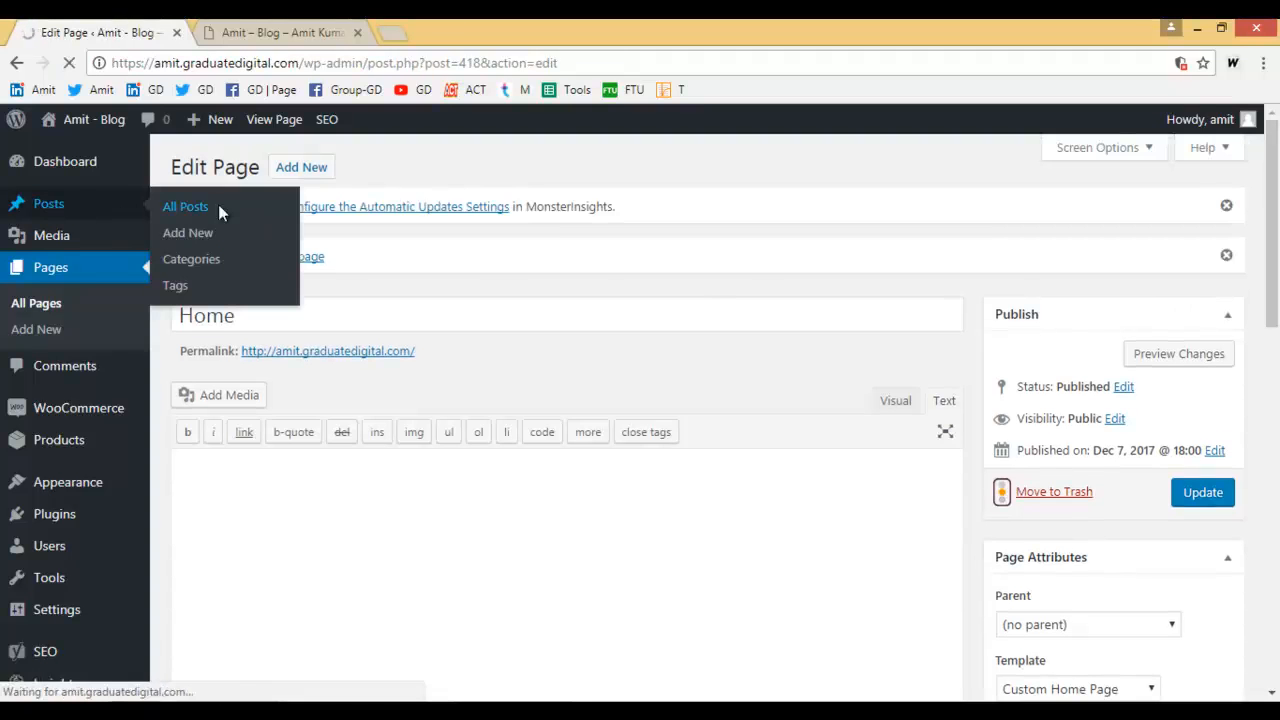
mouse_move(215, 385)
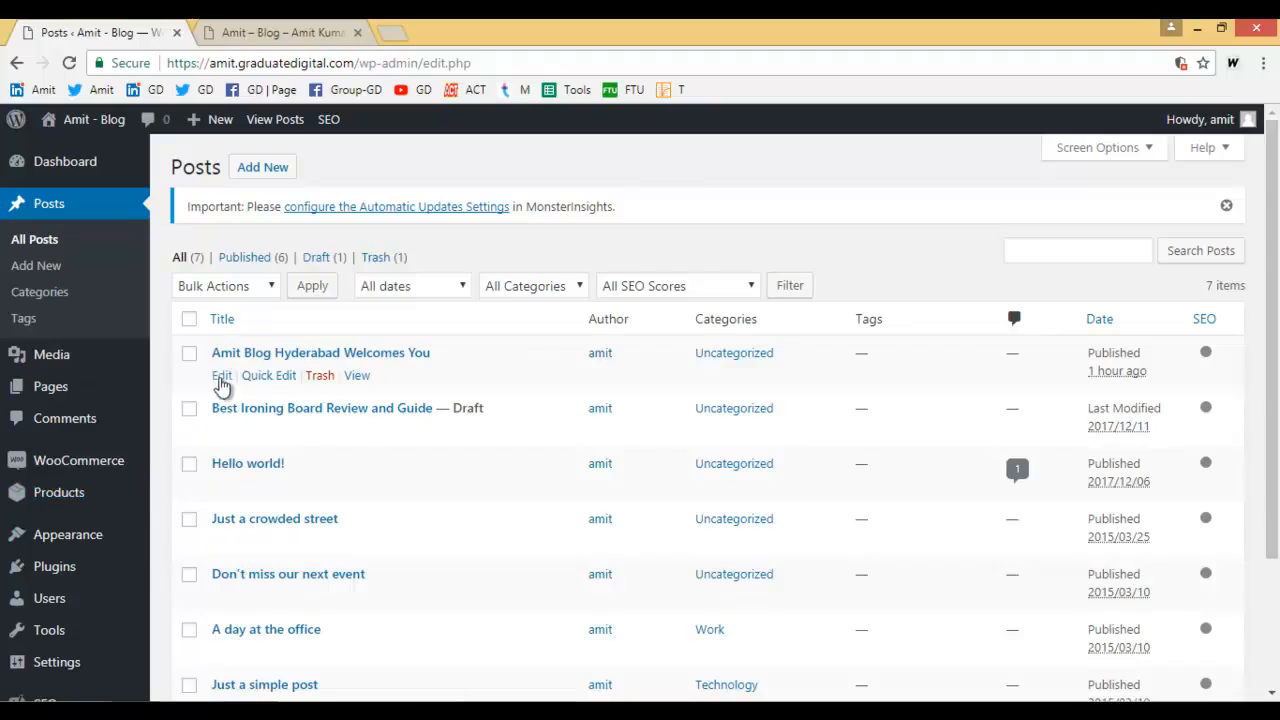
left_click(294, 358)
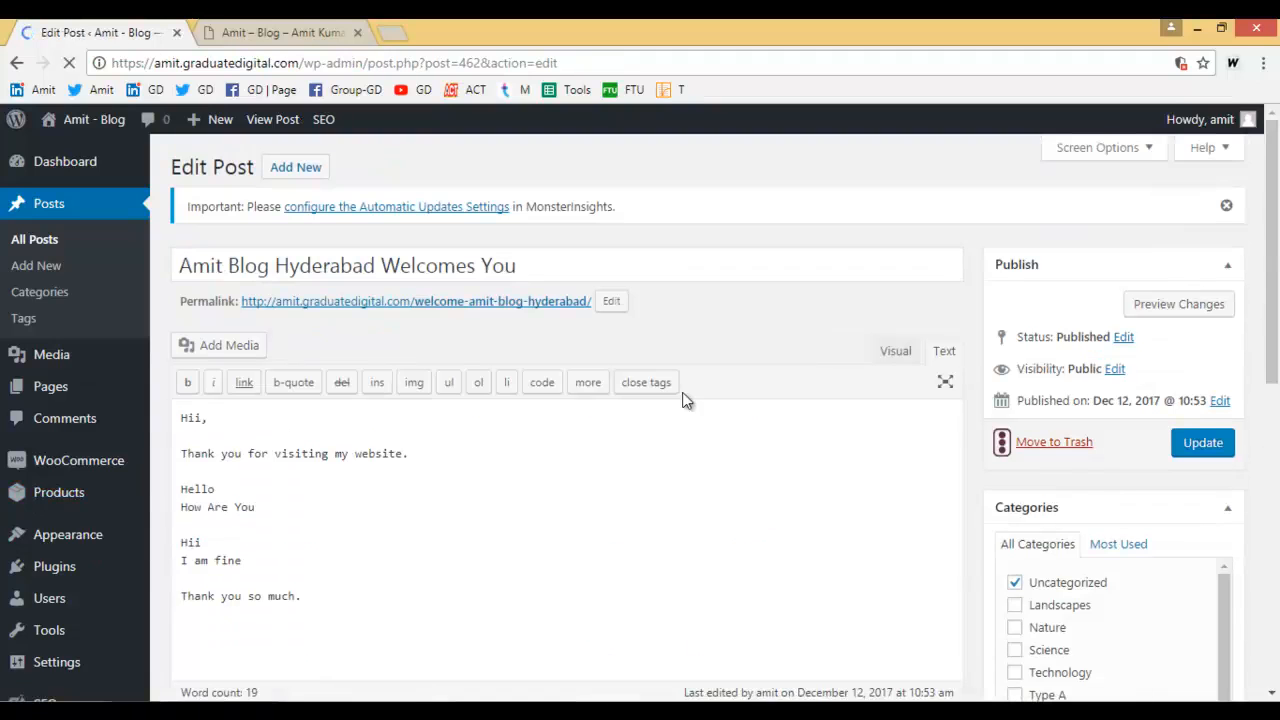
Copy the blog's name from the post title into the focus keyword and meta keywords, and open the snippet for editing
left_click(274, 266)
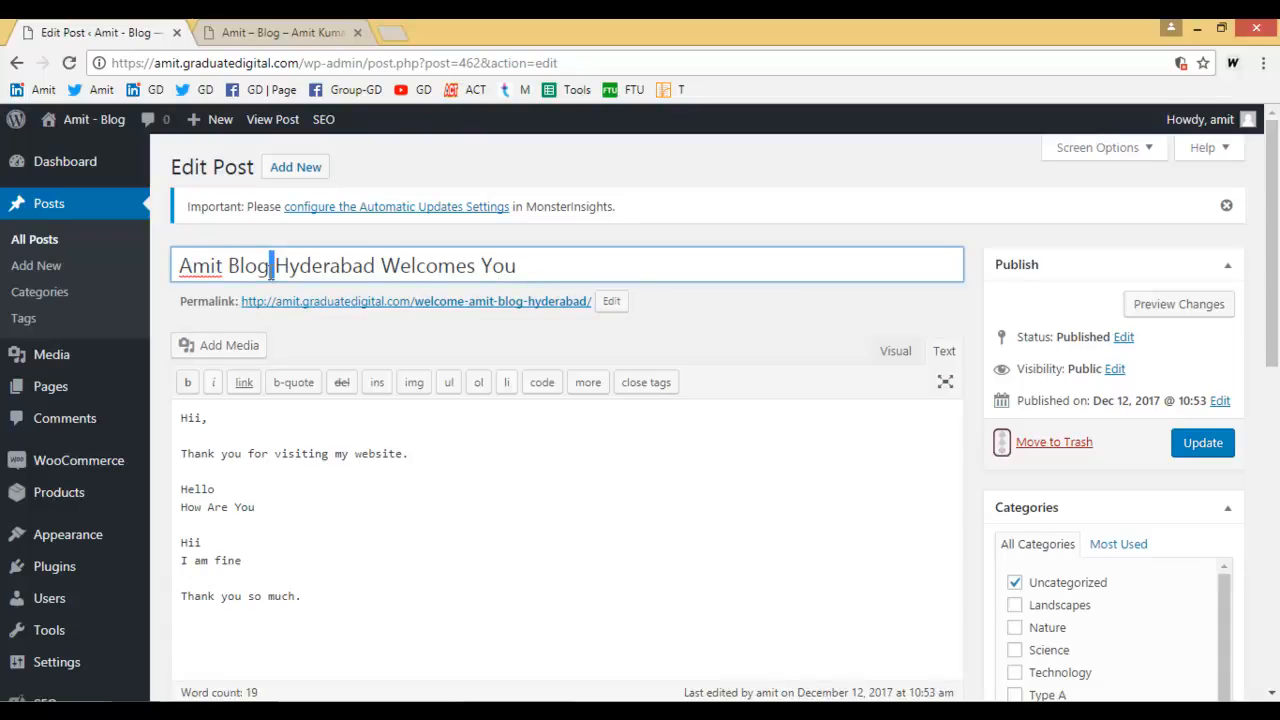
left_click_drag(270, 266, 166, 266)
key("ctrl+c")
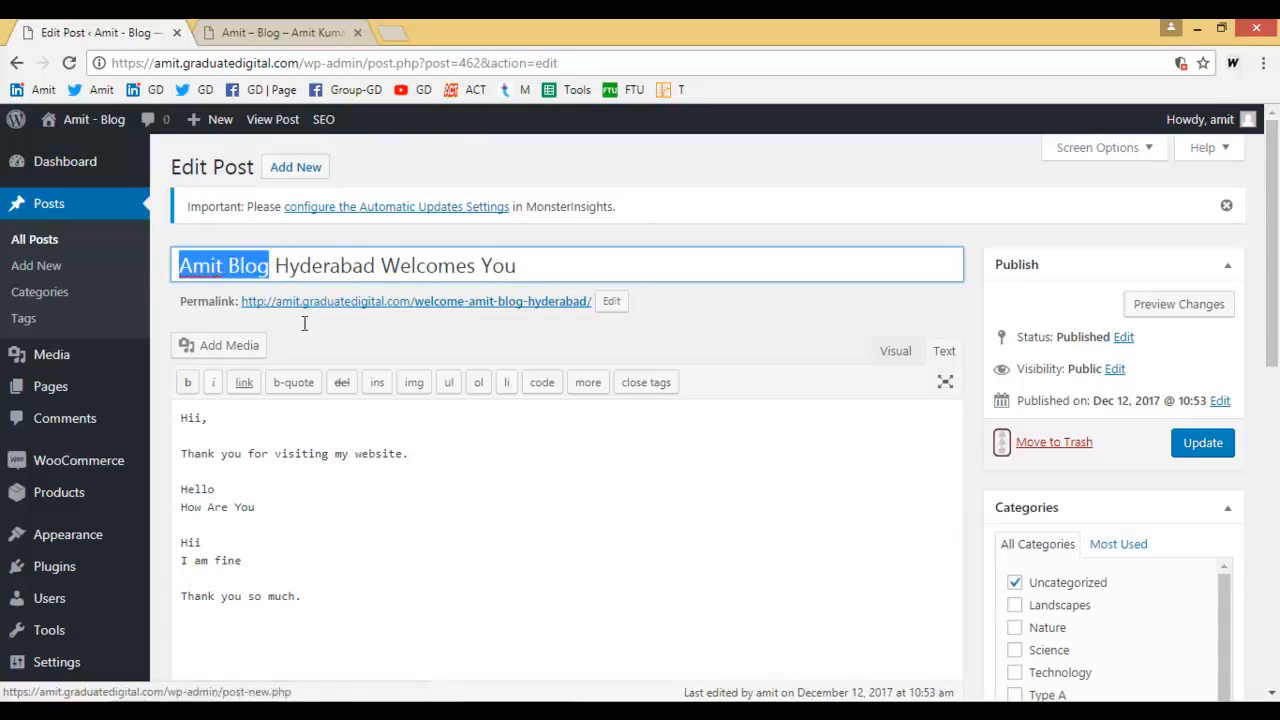
scroll(539, 608, "down", 7)
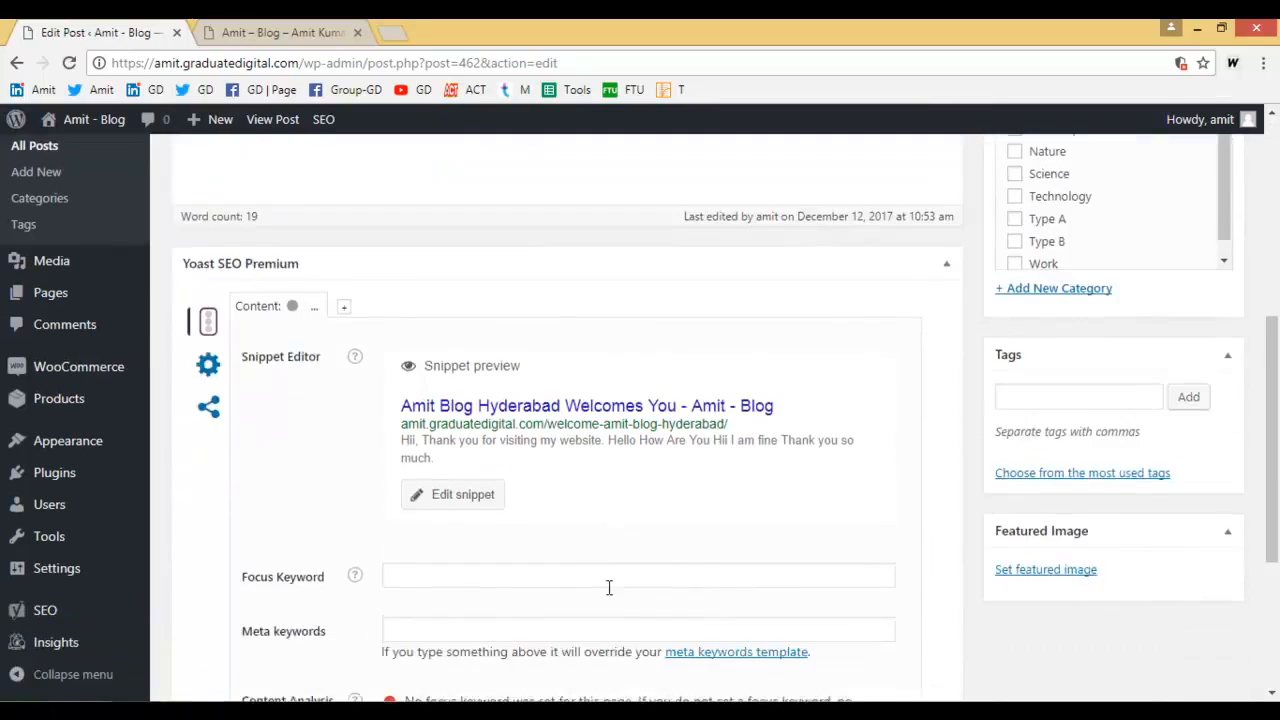
left_click(485, 391)
key("ctrl+v")
left_click(510, 447)
key("ctrl+v")
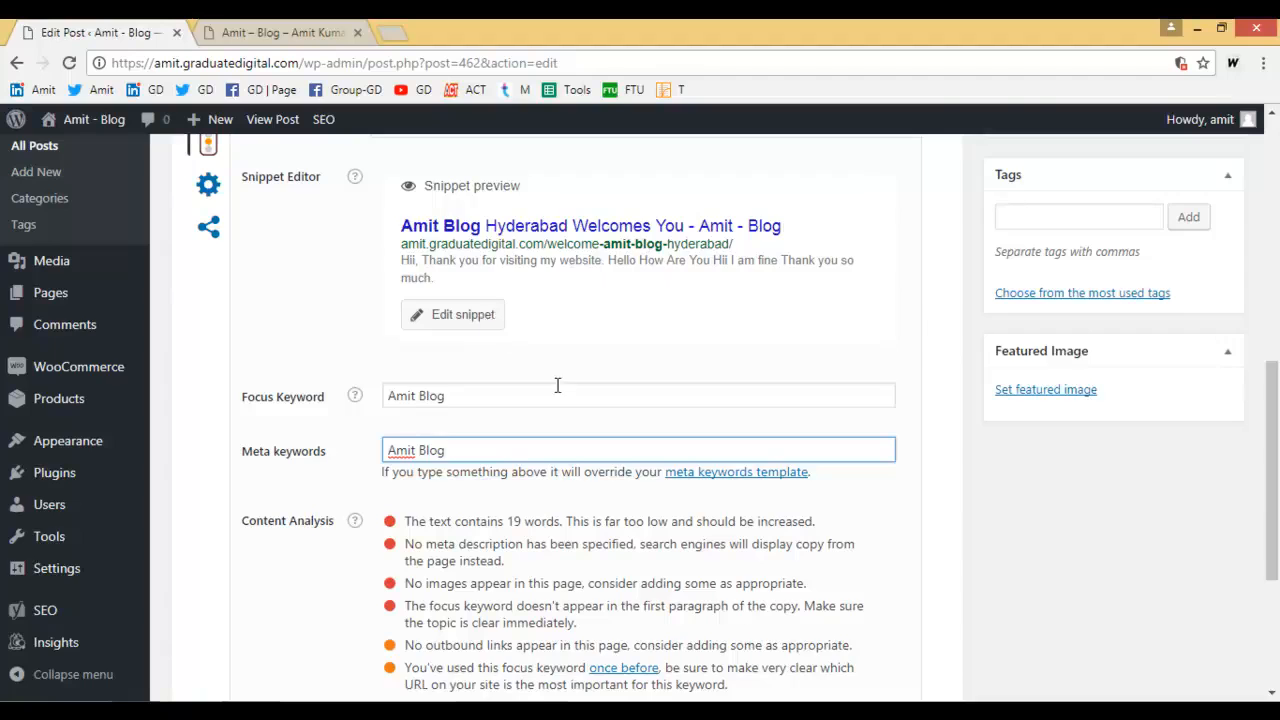
scroll(555, 383, "up", 1)
left_click(428, 407)
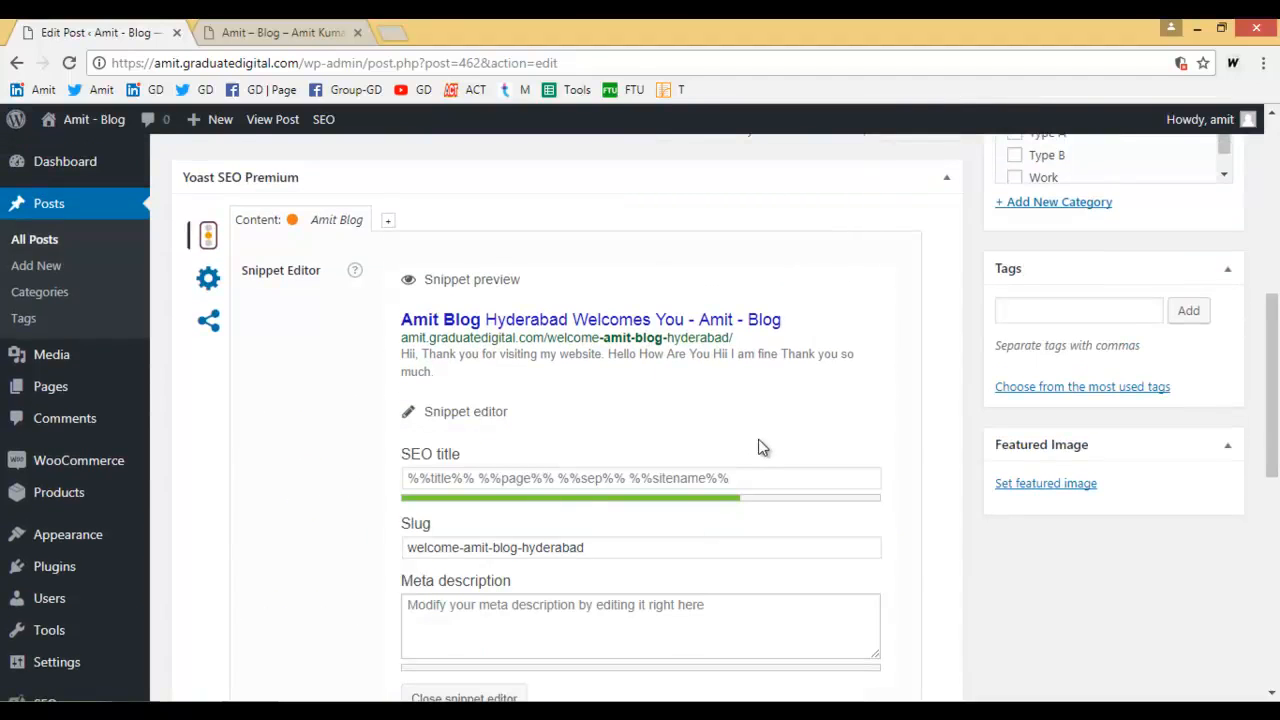
After "Thank you for visiting my website.", add that the blog "is a fashion store for male and female to buy clothes in less price."
scroll(600, 420, "up", 8)
left_click(445, 457)
type("Amit blog is a fashion")
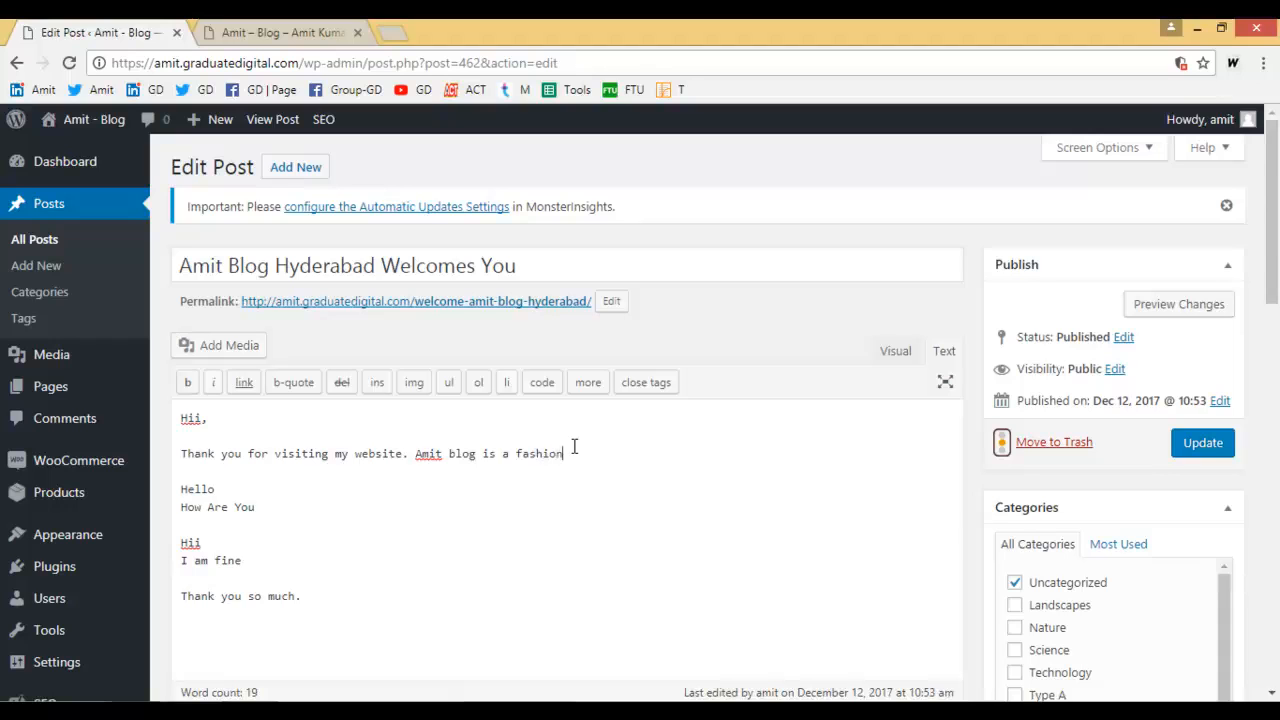
type(" store for male and female to buy clothes in less price.")
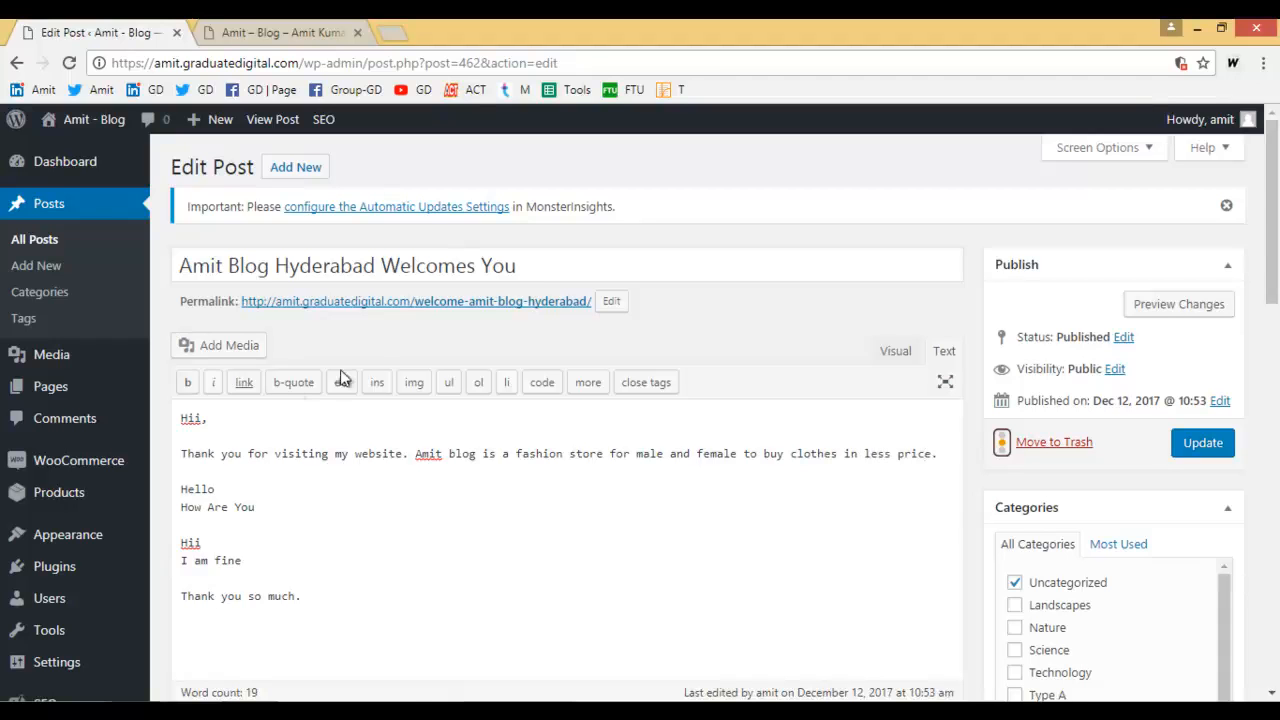
Examine the post's snippet preview, empty meta description, keywords and content analysis ratings
scroll(615, 477, "down", 6)
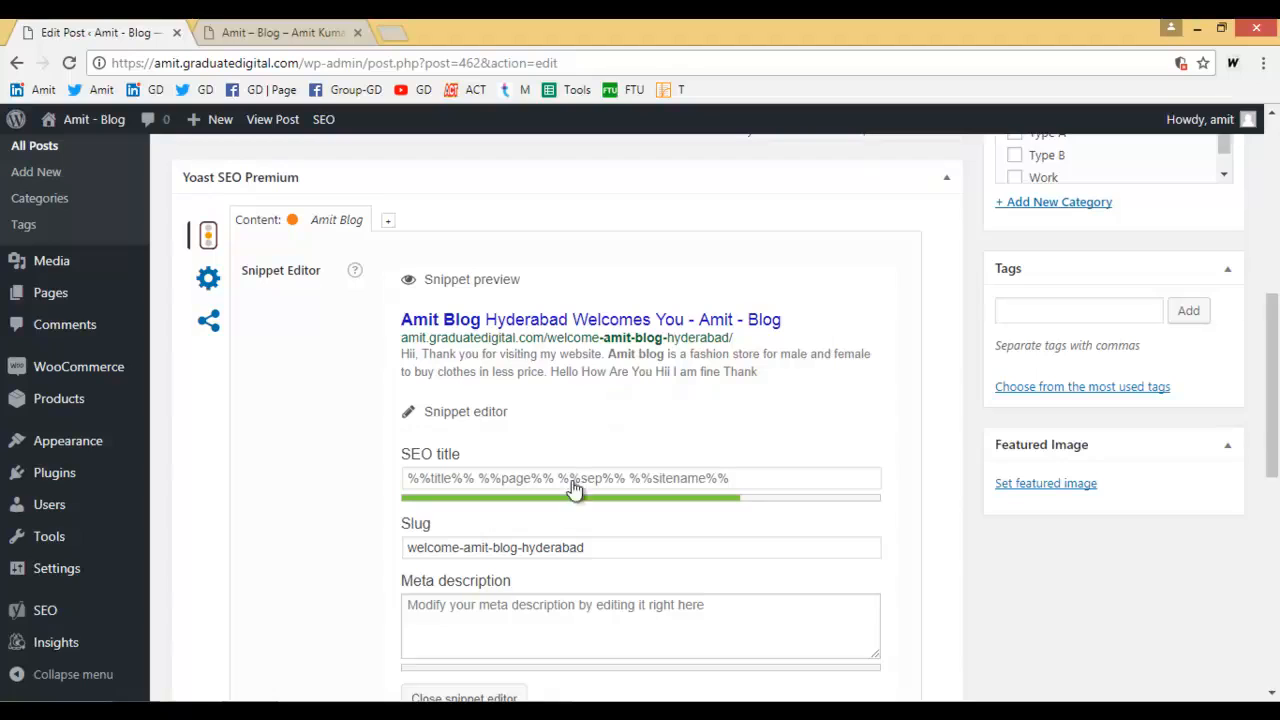
left_click(540, 628)
scroll(600, 625, "down", 7)
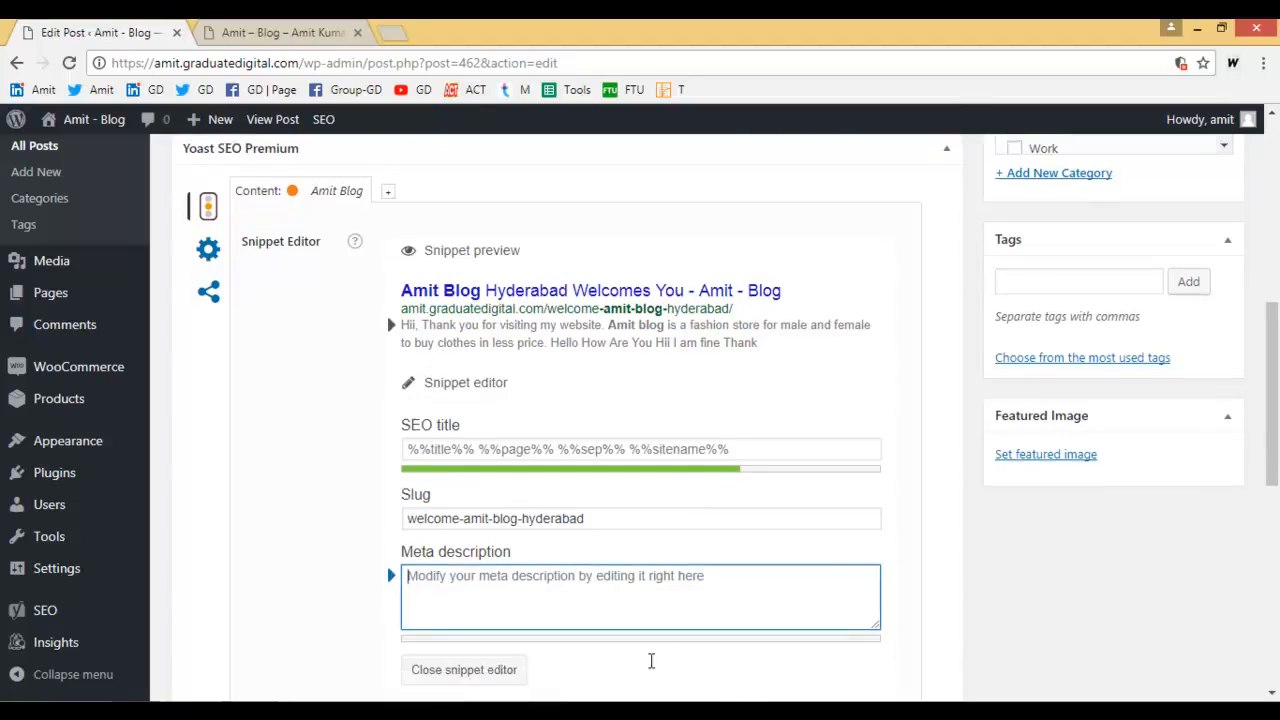
scroll(583, 645, "up", 1)
scroll(558, 620, "up", 10)
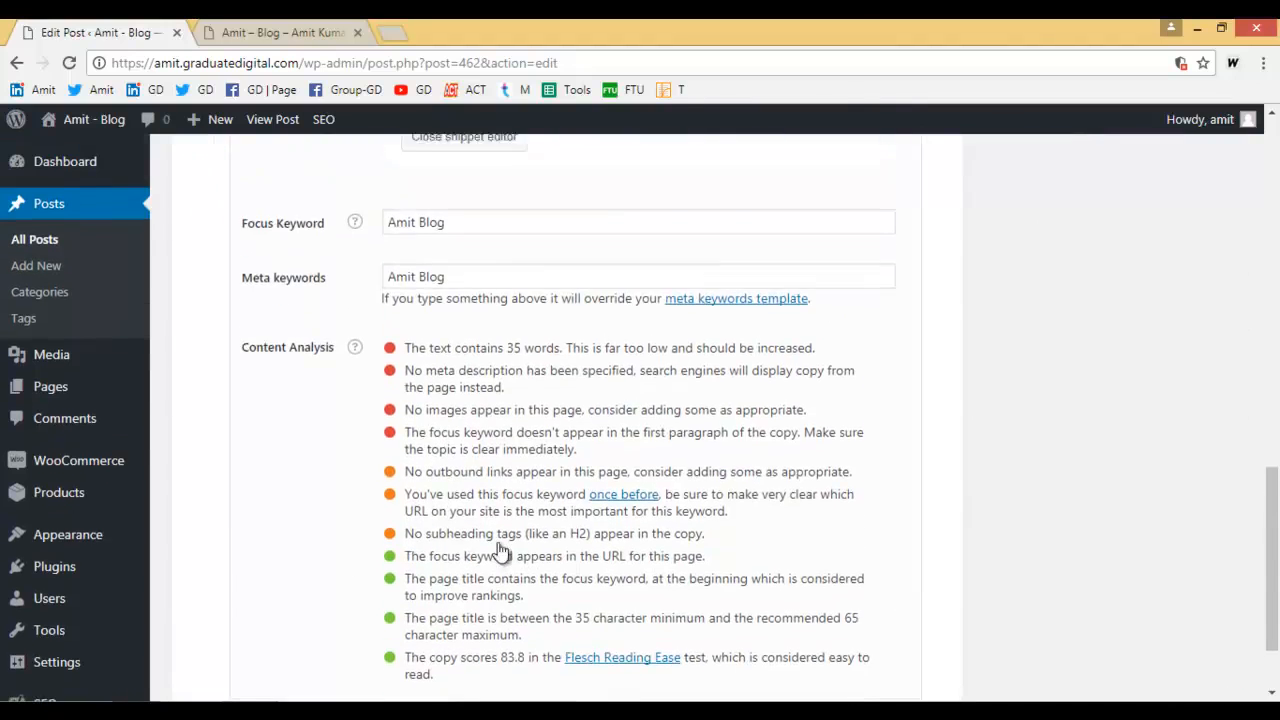
scroll(800, 445, "down", 9)
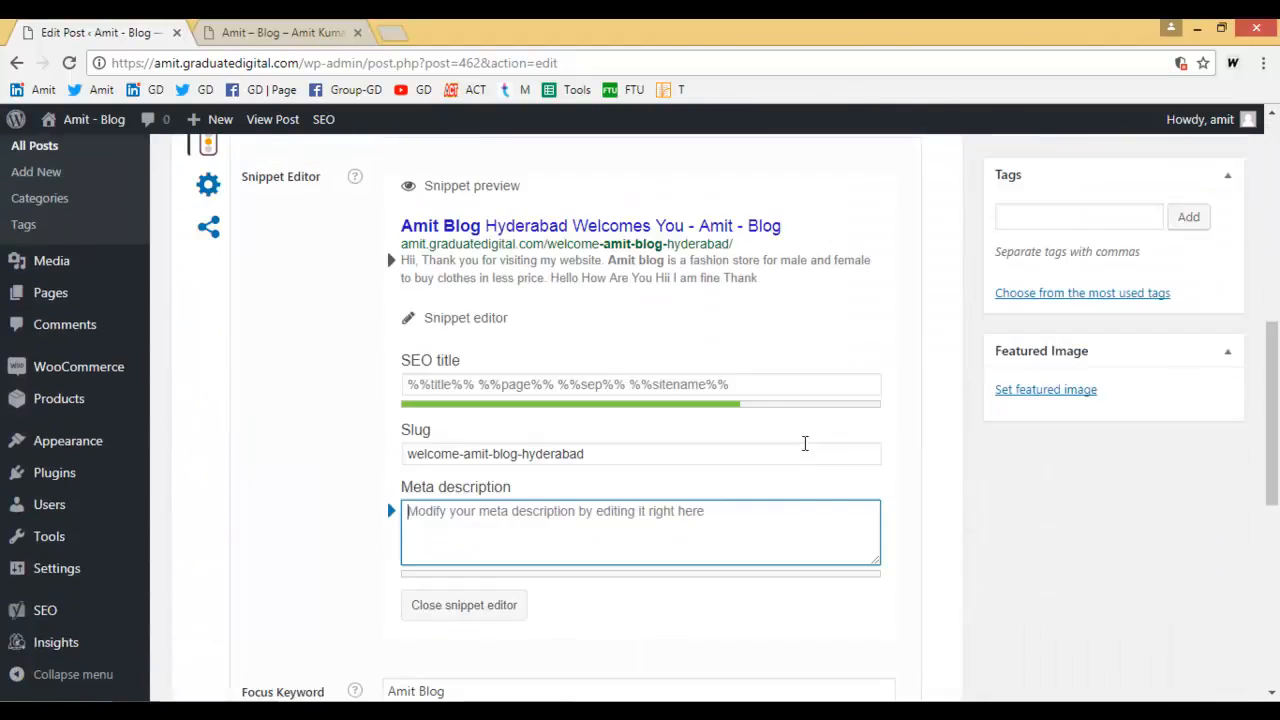
scroll(569, 406, "up", 5)
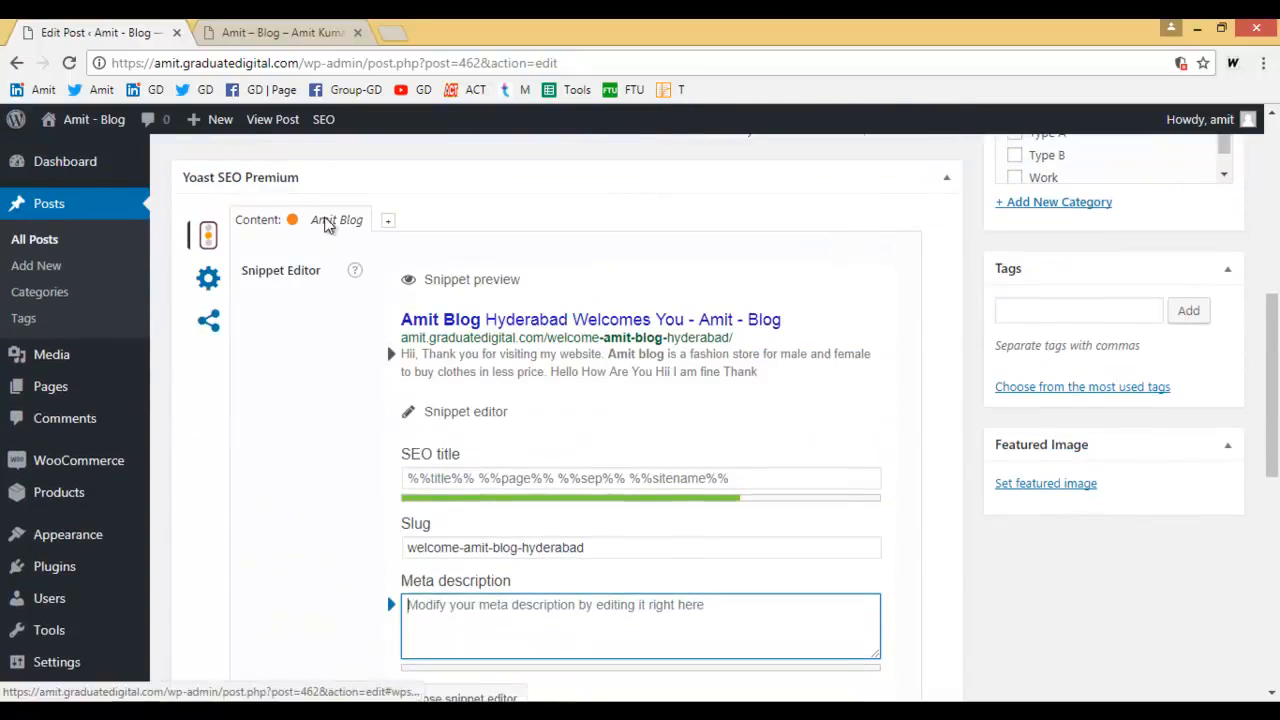
scroll(369, 460, "down", 4)
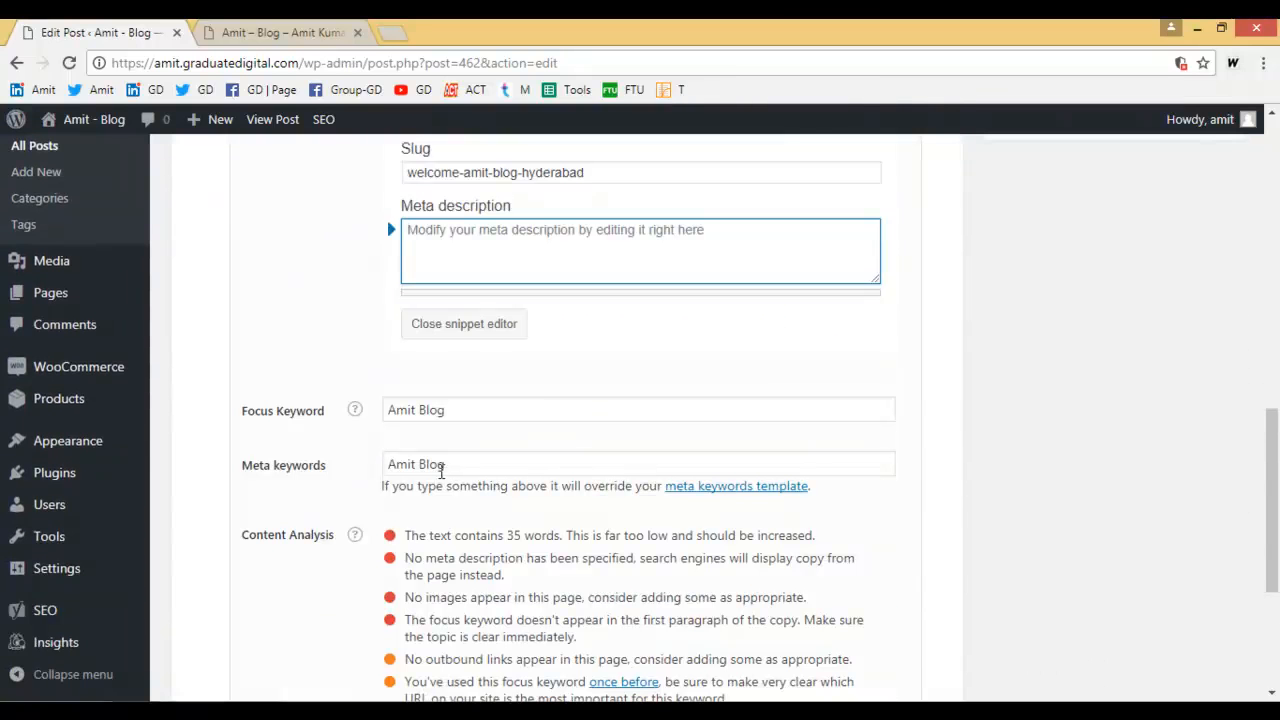
scroll(772, 513, "down", 2)
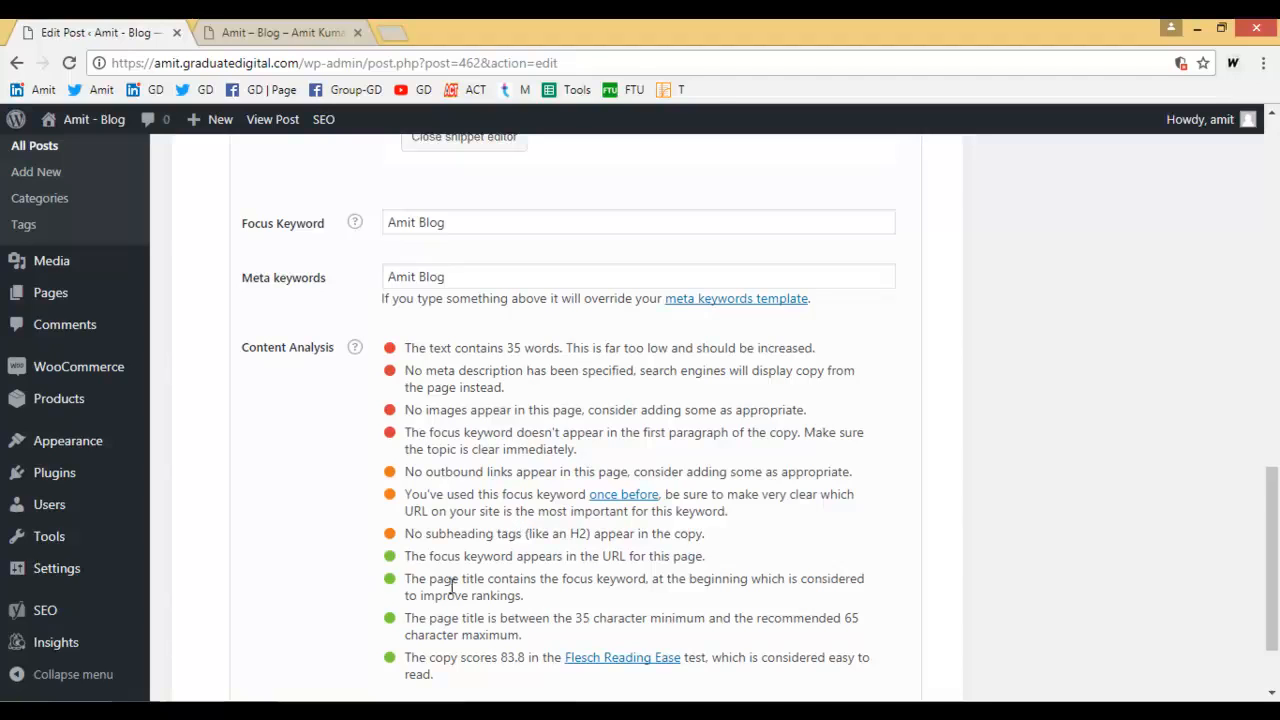
scroll(470, 578, "down", 2)
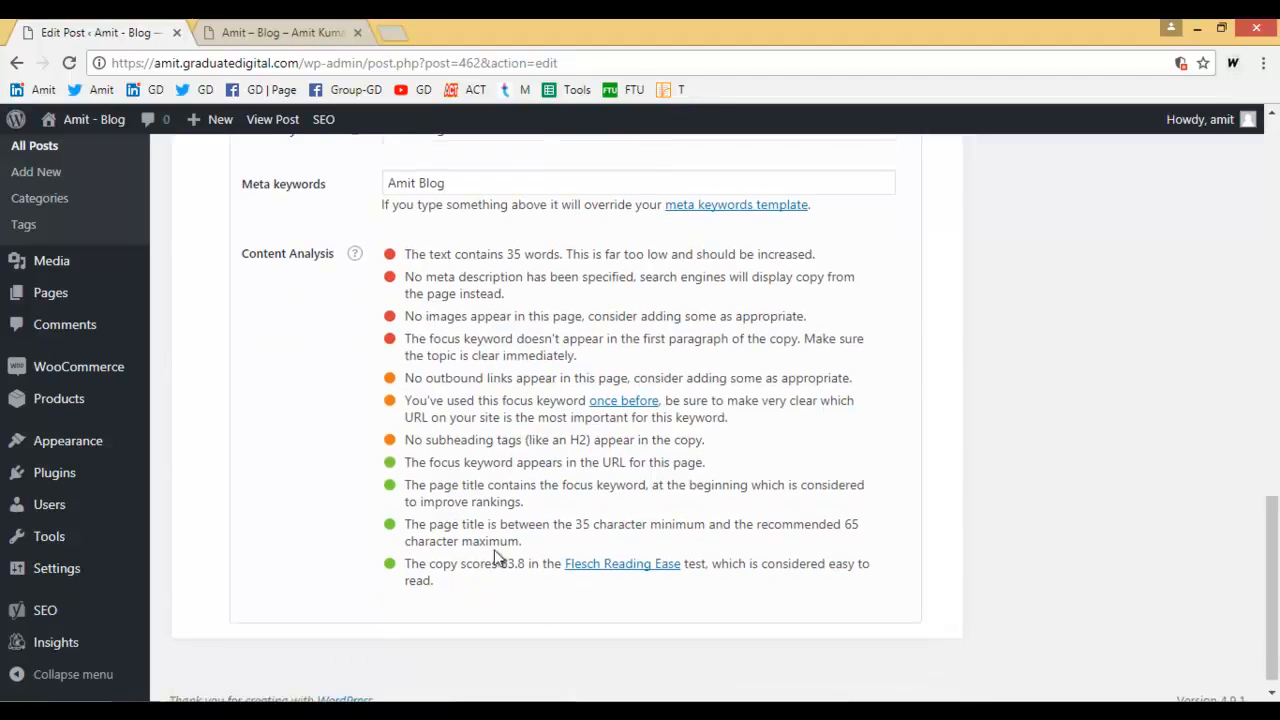
scroll(489, 545, "up", 10)
scroll(489, 545, "up", 5)
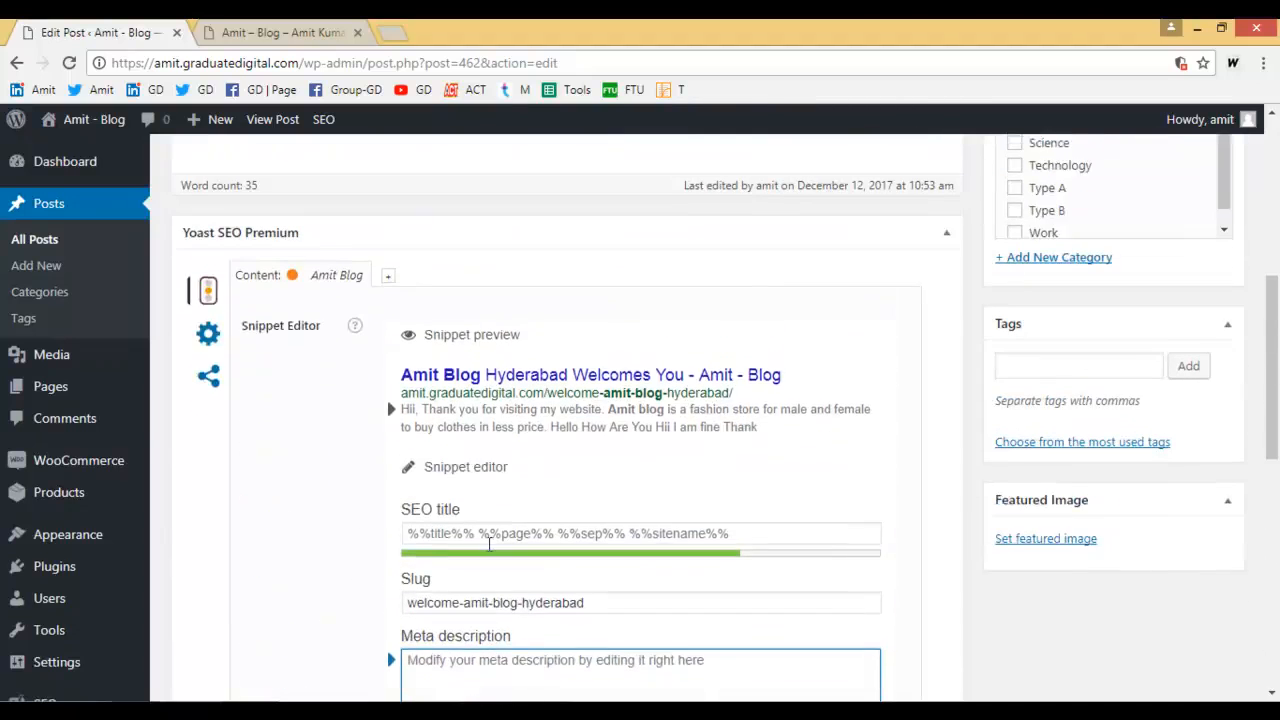
Make the post's focus keyword plural by adding an "s" to the blog's name
scroll(355, 525, "down", 10)
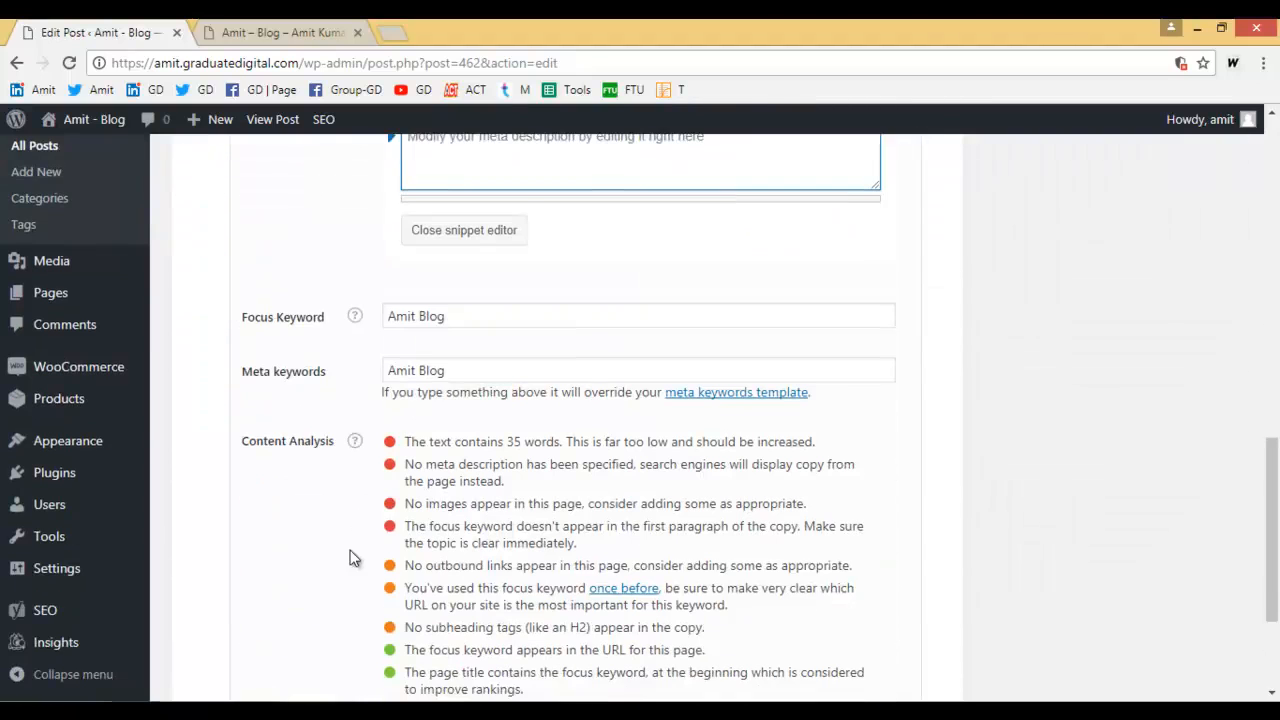
scroll(350, 555, "down", 2)
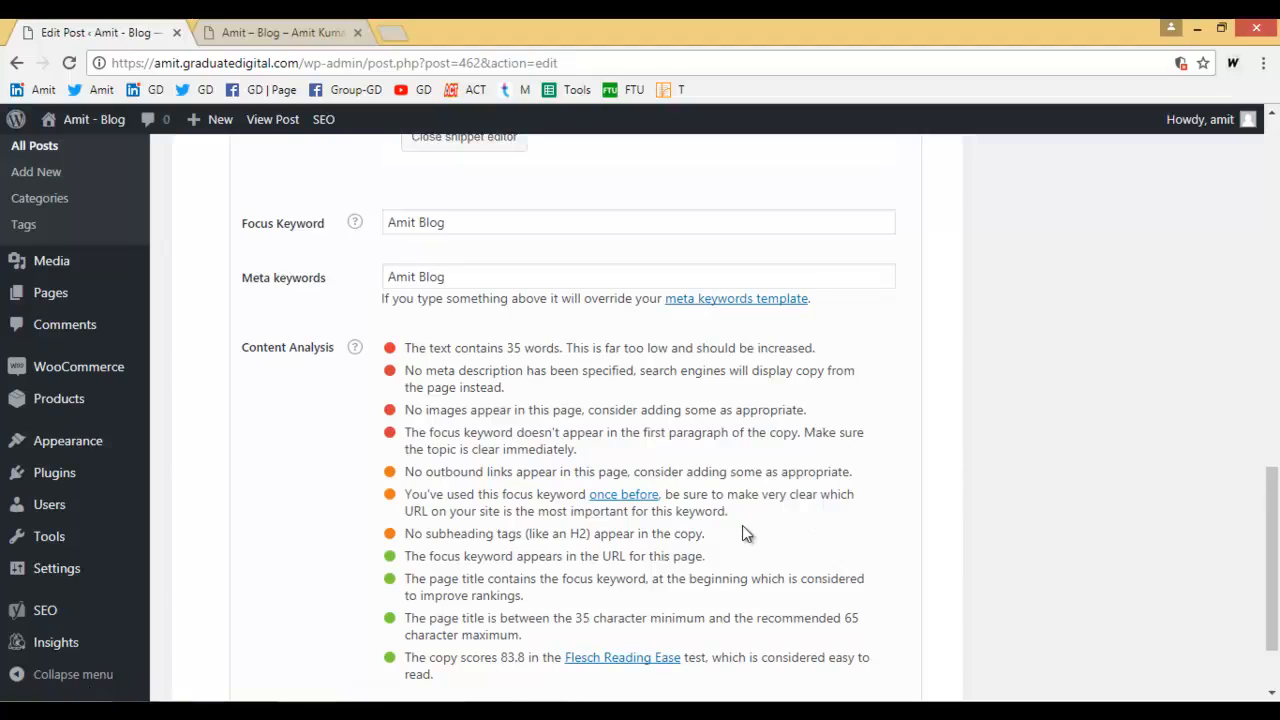
left_click(513, 224)
type("s")
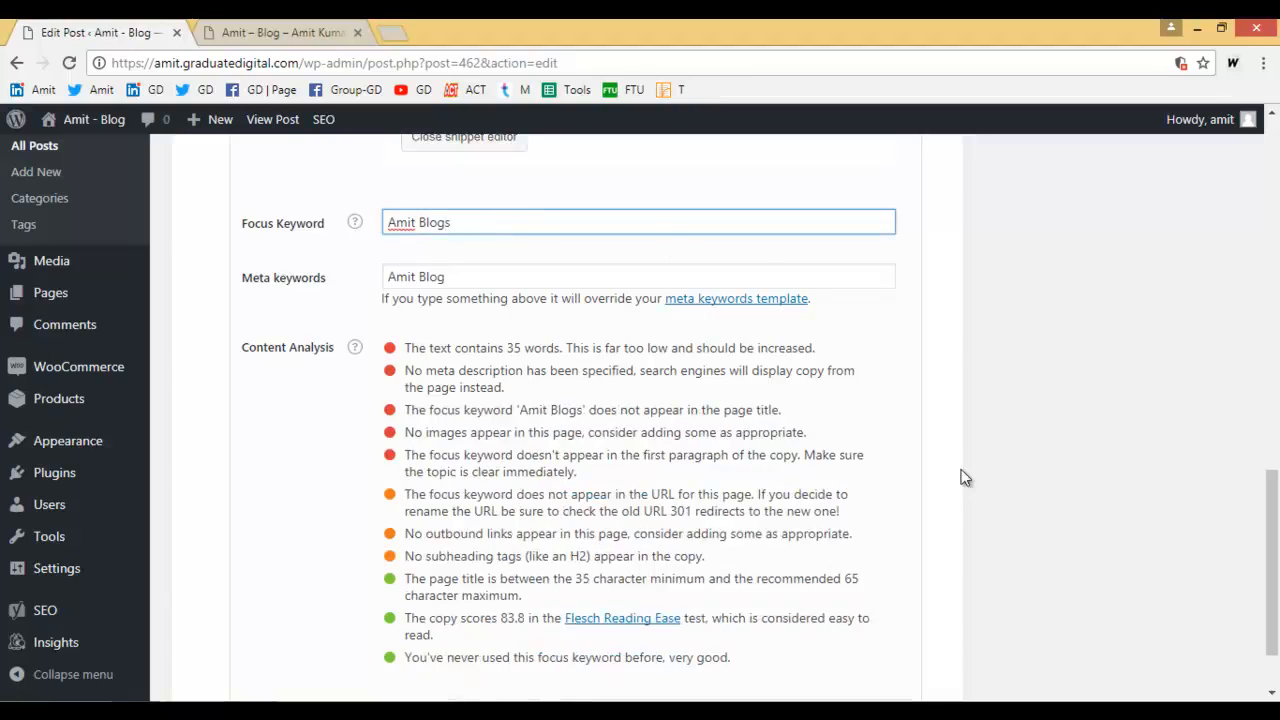
Make the blog's name plural in the post's opening "Thank you for visiting my website" paragraph by adding an "s"
left_click(952, 476)
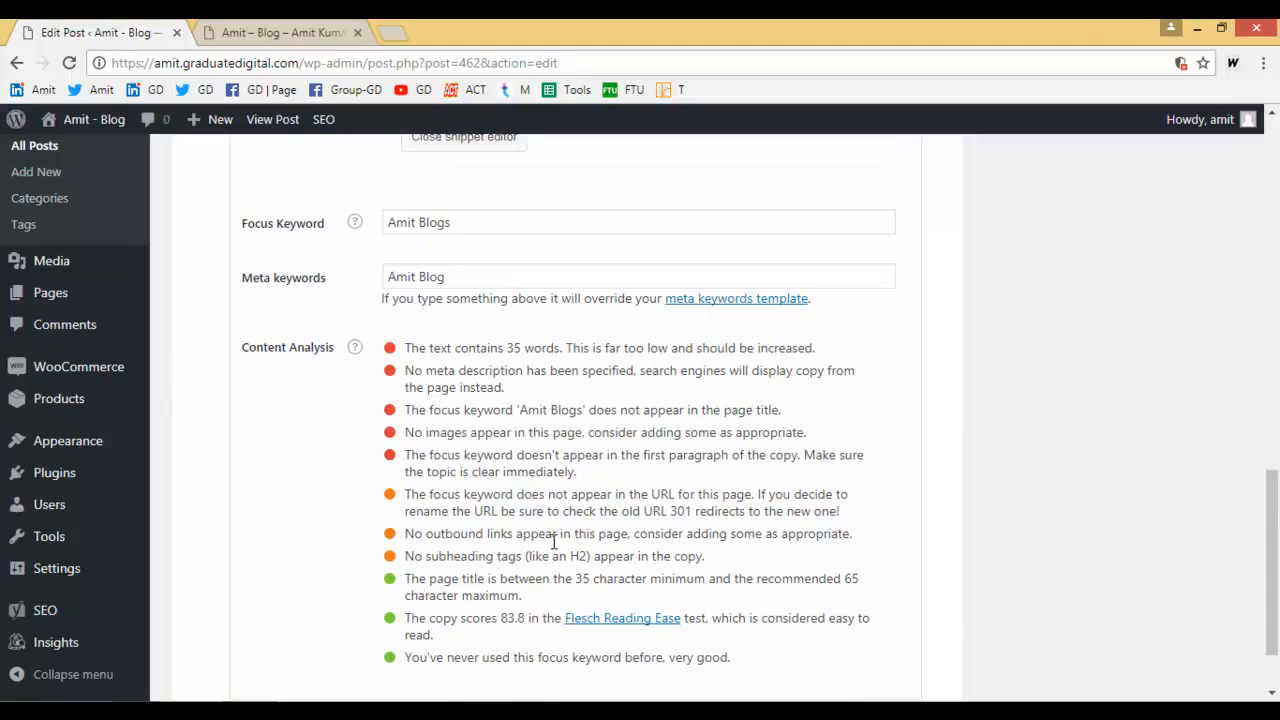
scroll(557, 540, "up", 7)
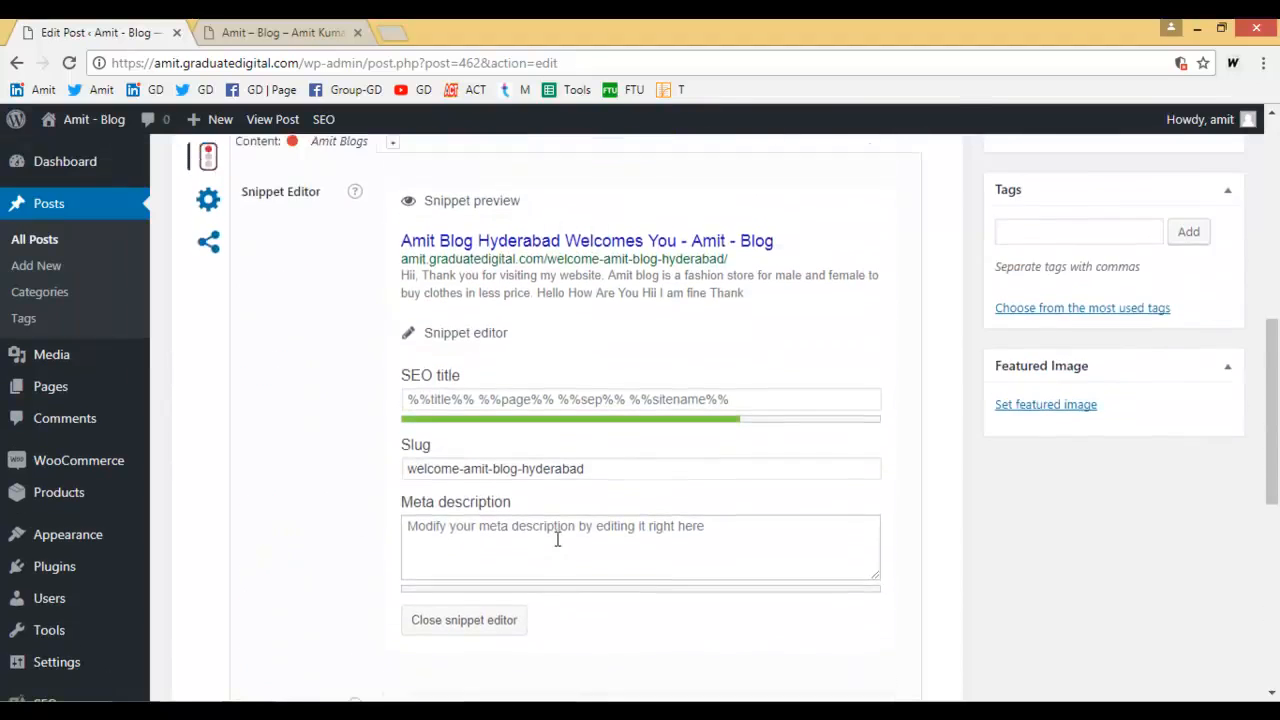
scroll(557, 545, "up", 1)
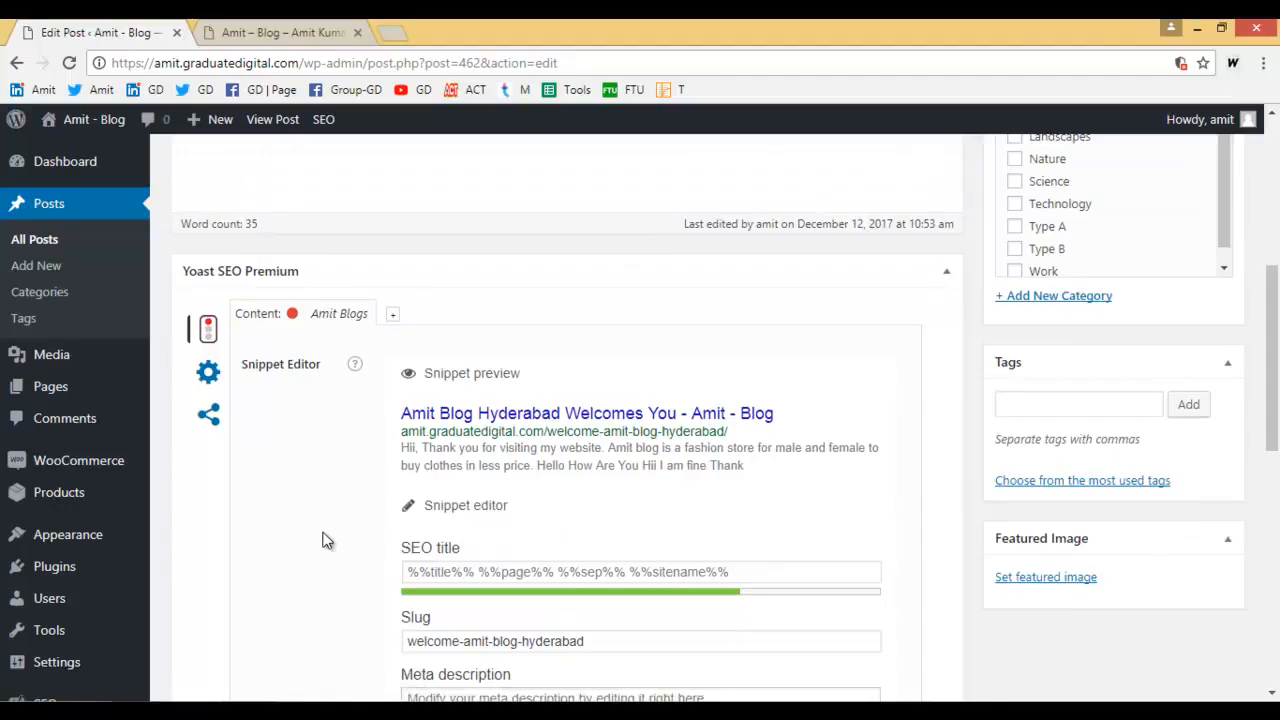
scroll(323, 537, "down", 6)
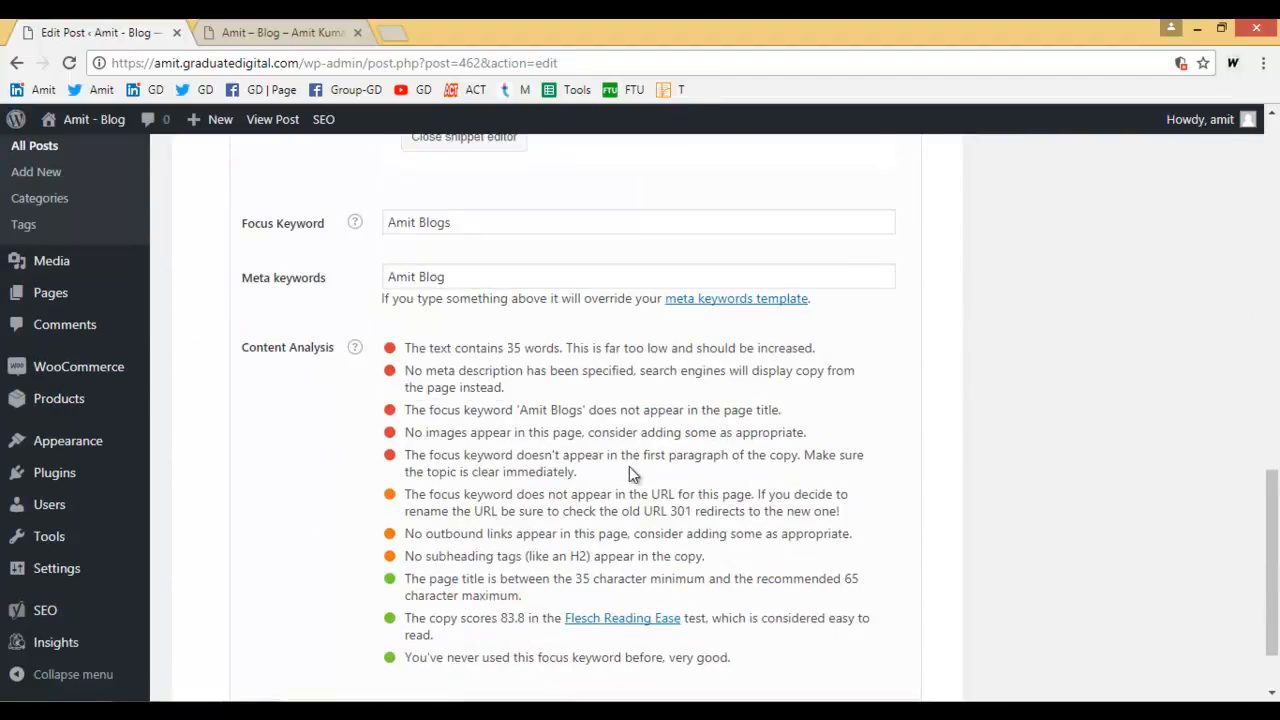
scroll(742, 488, "up", 1)
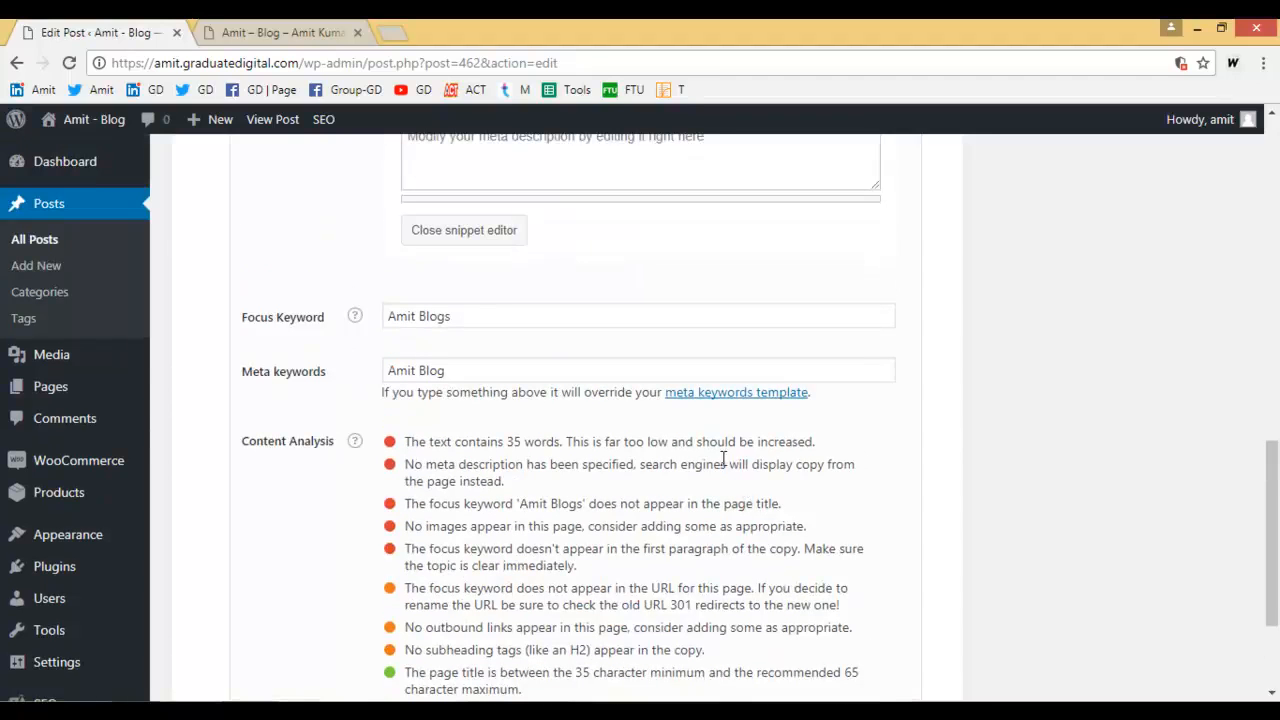
scroll(517, 337, "up", 1)
scroll(524, 332, "up", 10)
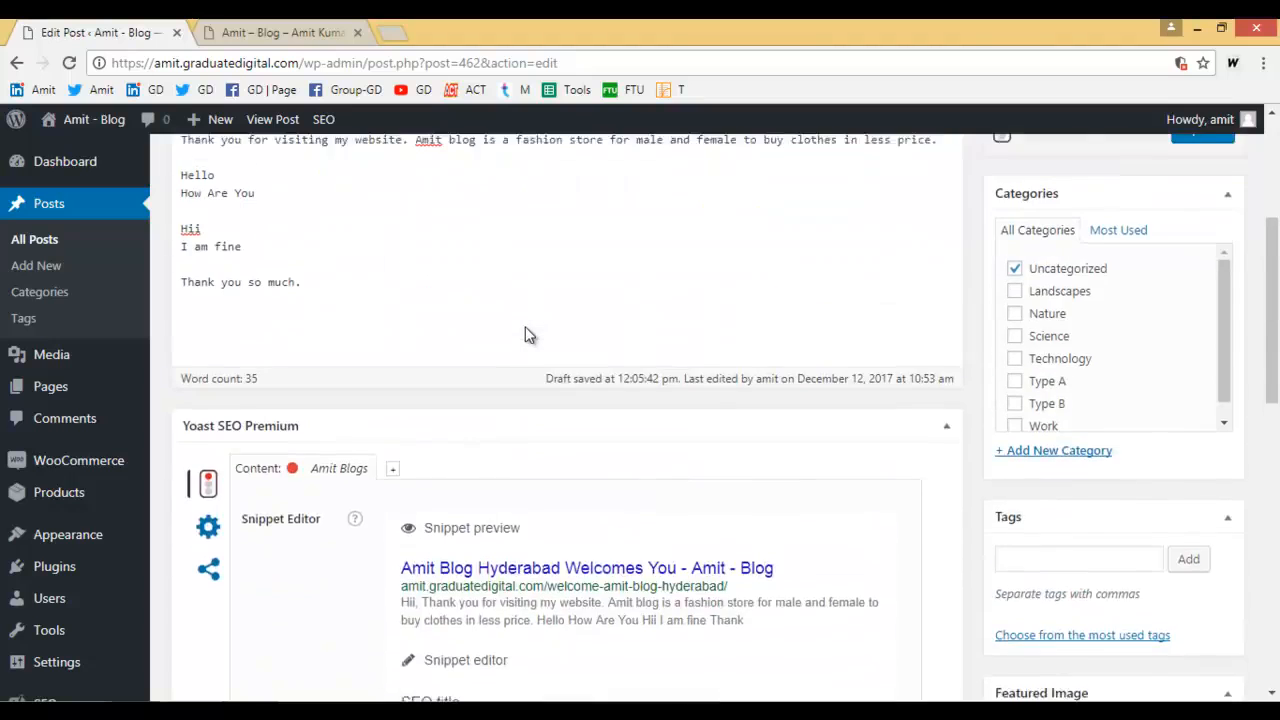
left_click(475, 456)
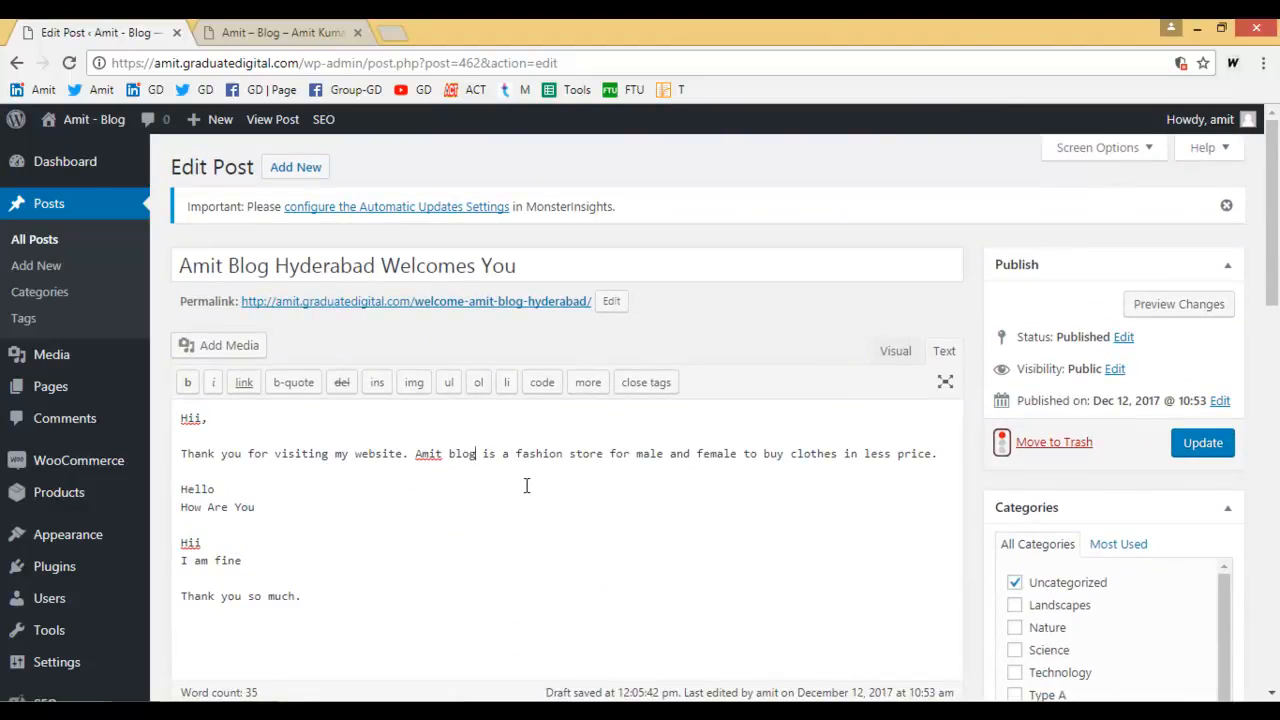
type("s")
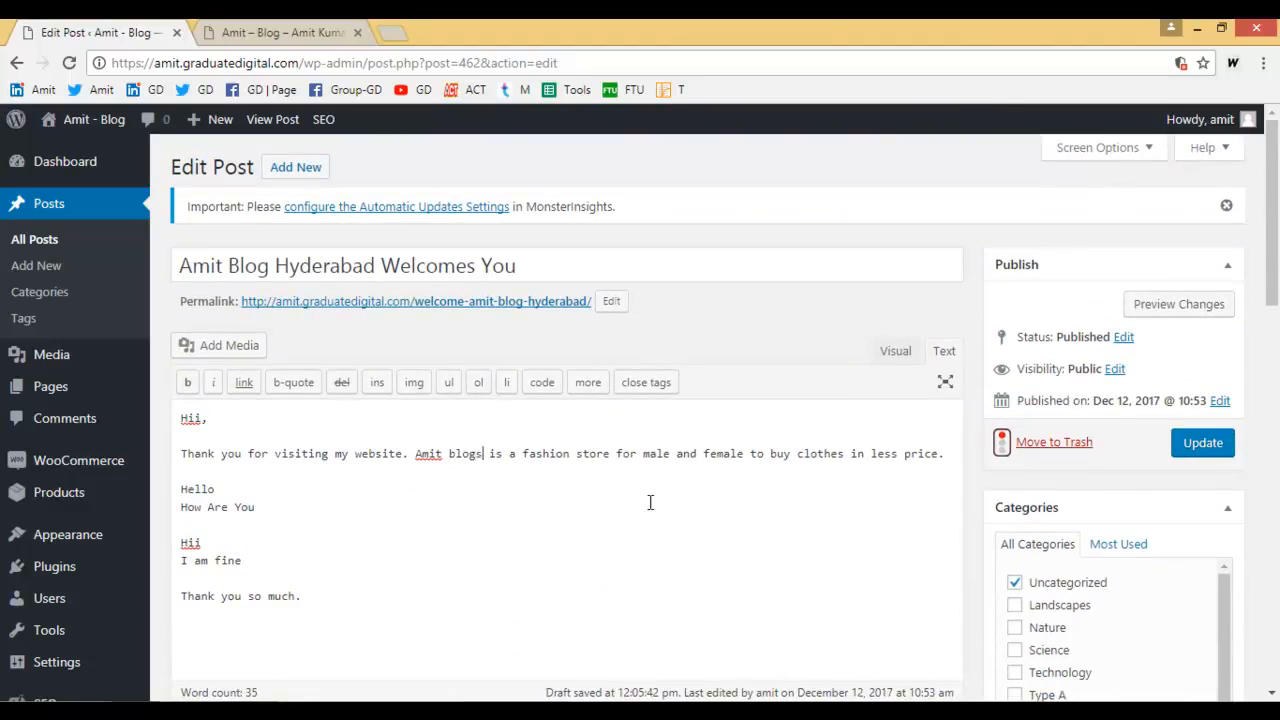
Add an "s" to the blog's name in both the post title and the permalink slug
scroll(668, 525, "down", 5)
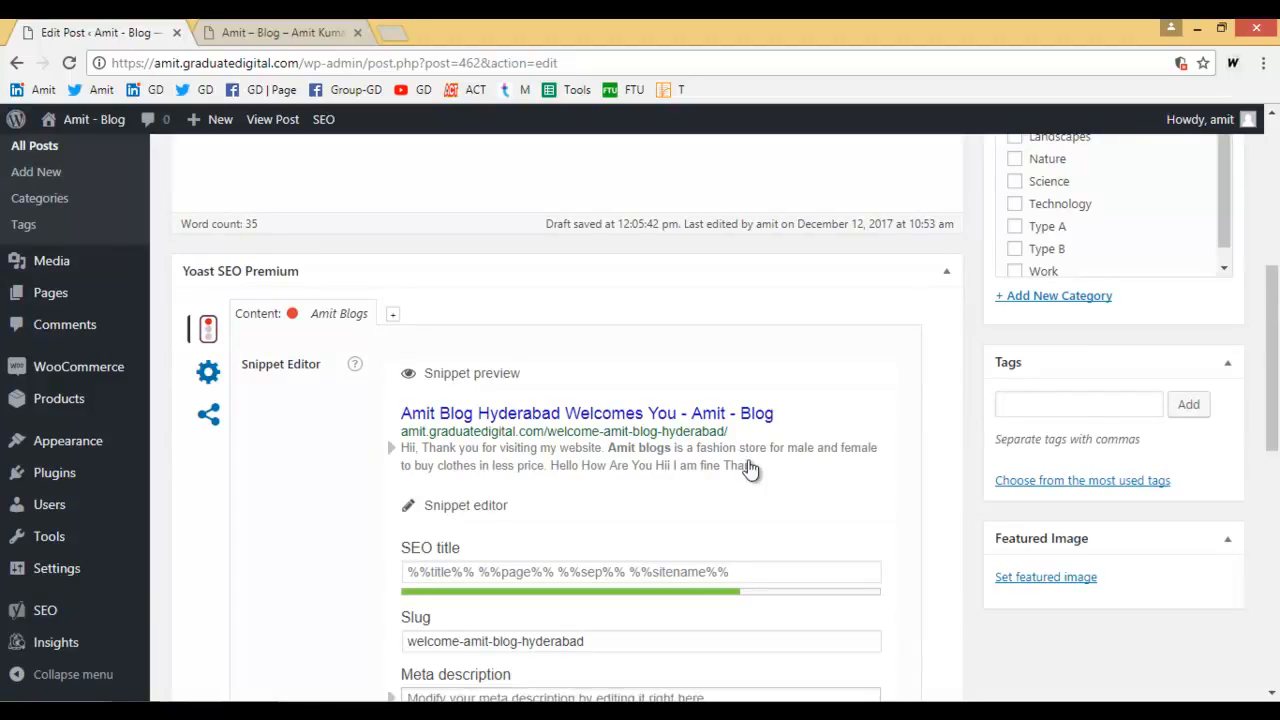
scroll(750, 468, "down", 5)
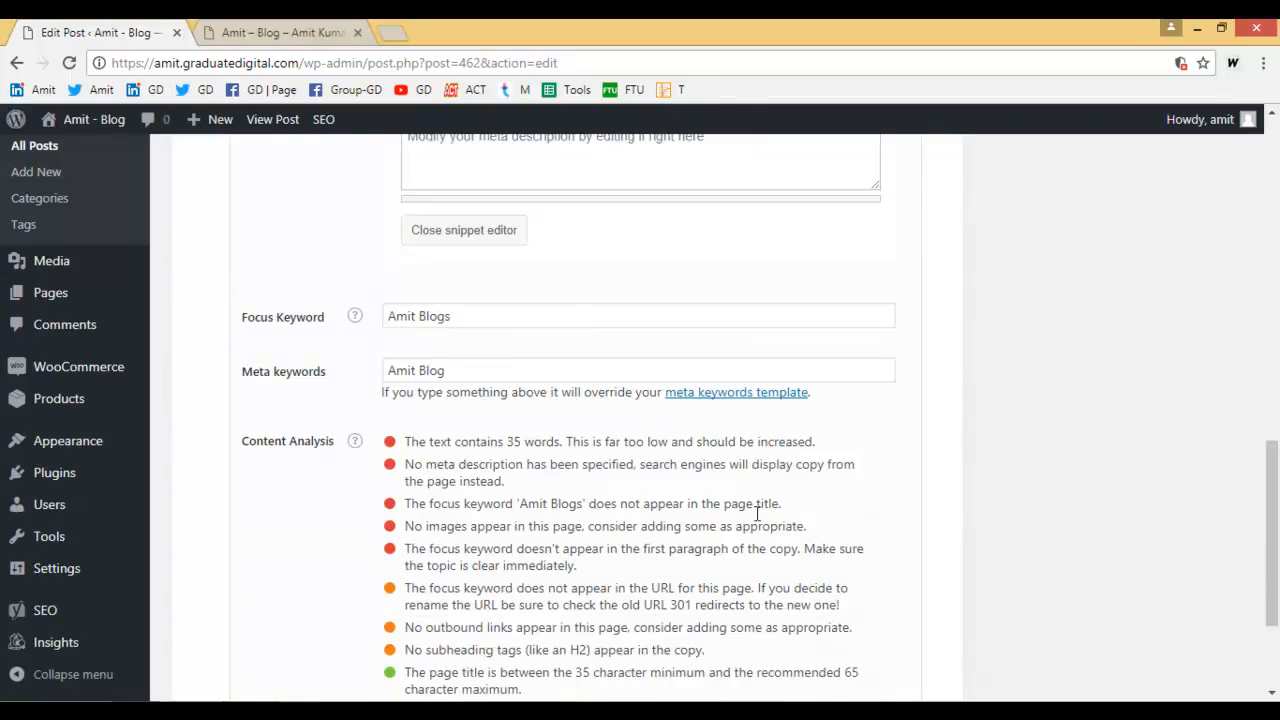
scroll(750, 527, "up", 10)
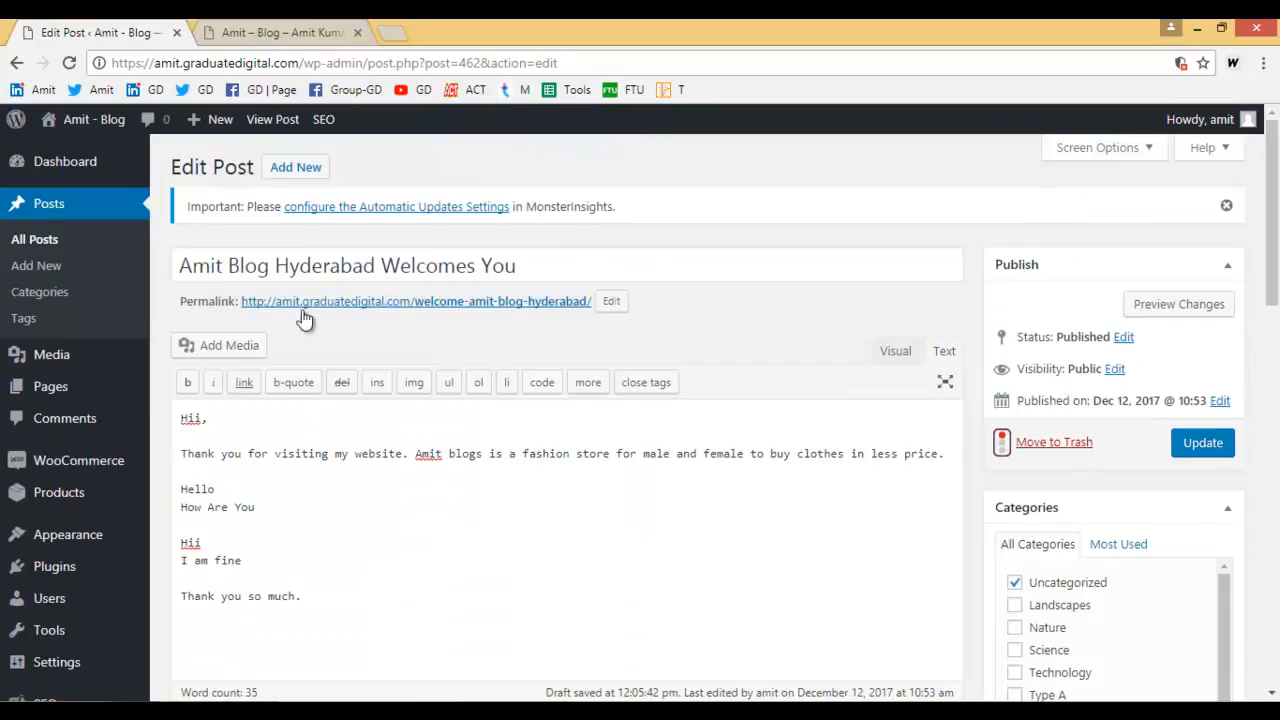
left_click(273, 266)
type("s")
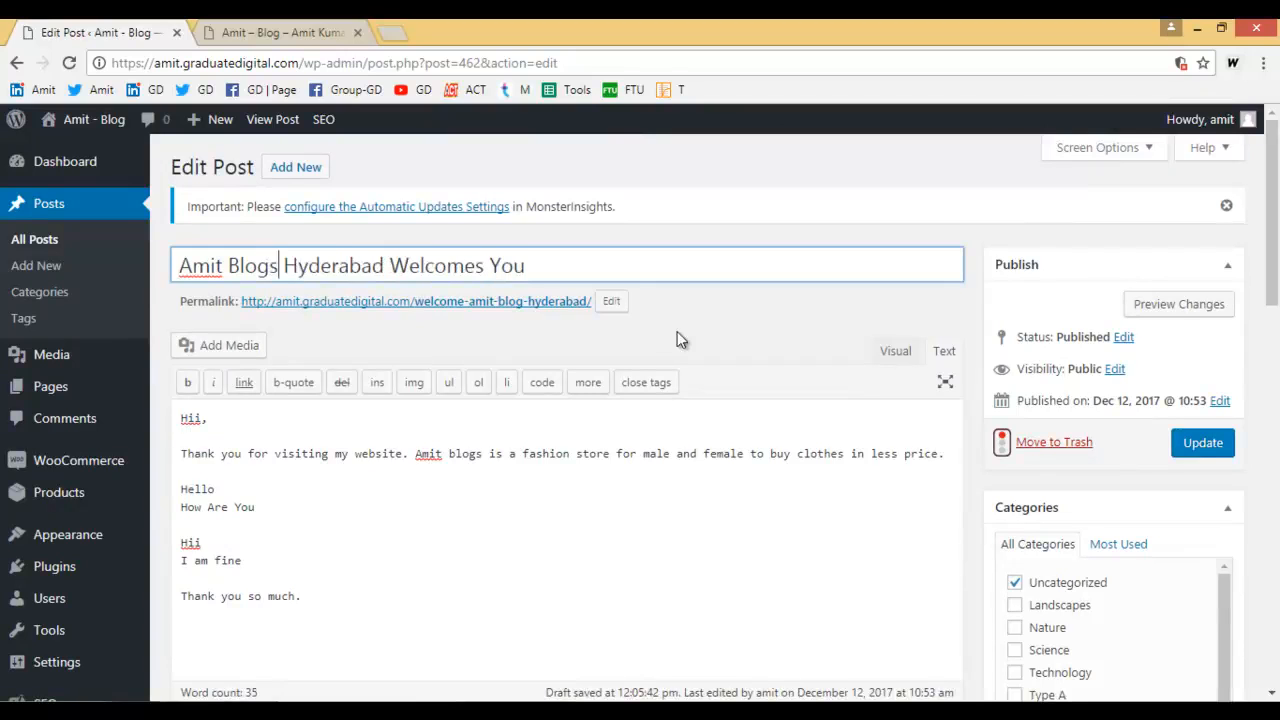
left_click(612, 304)
type("s")
left_click(633, 302)
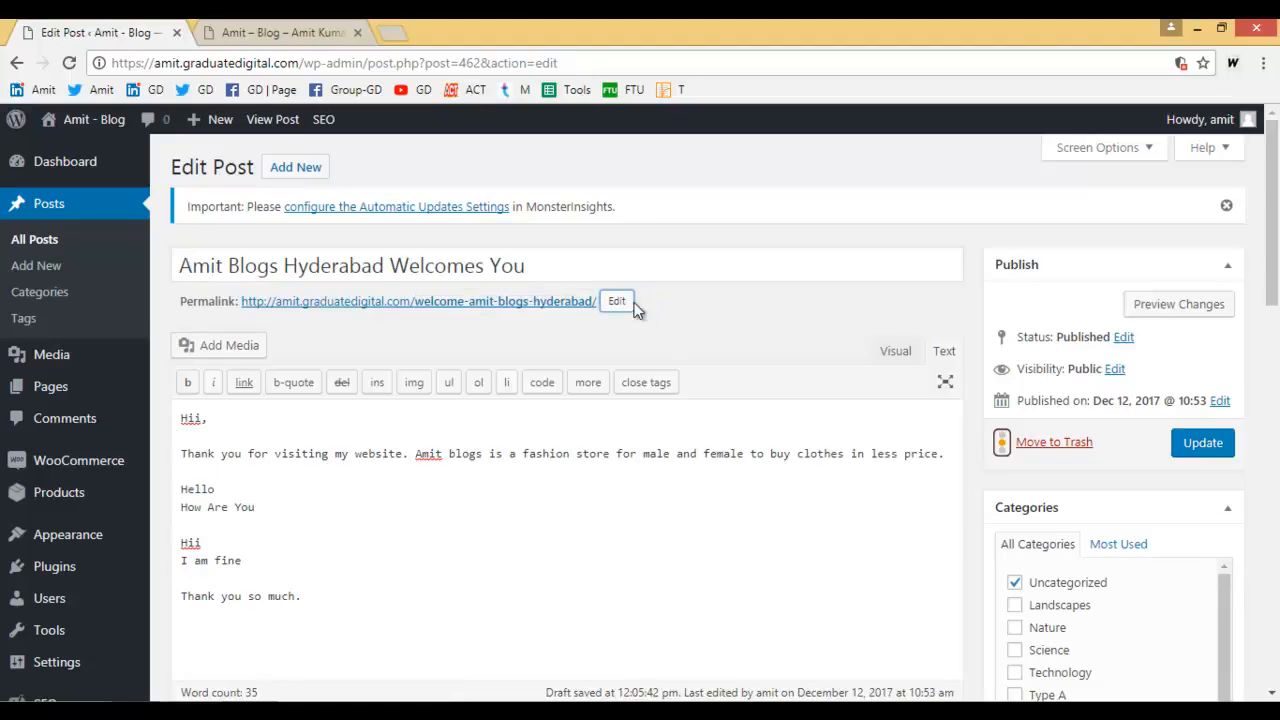
scroll(560, 450, "down", 7)
scroll(558, 459, "down", 1)
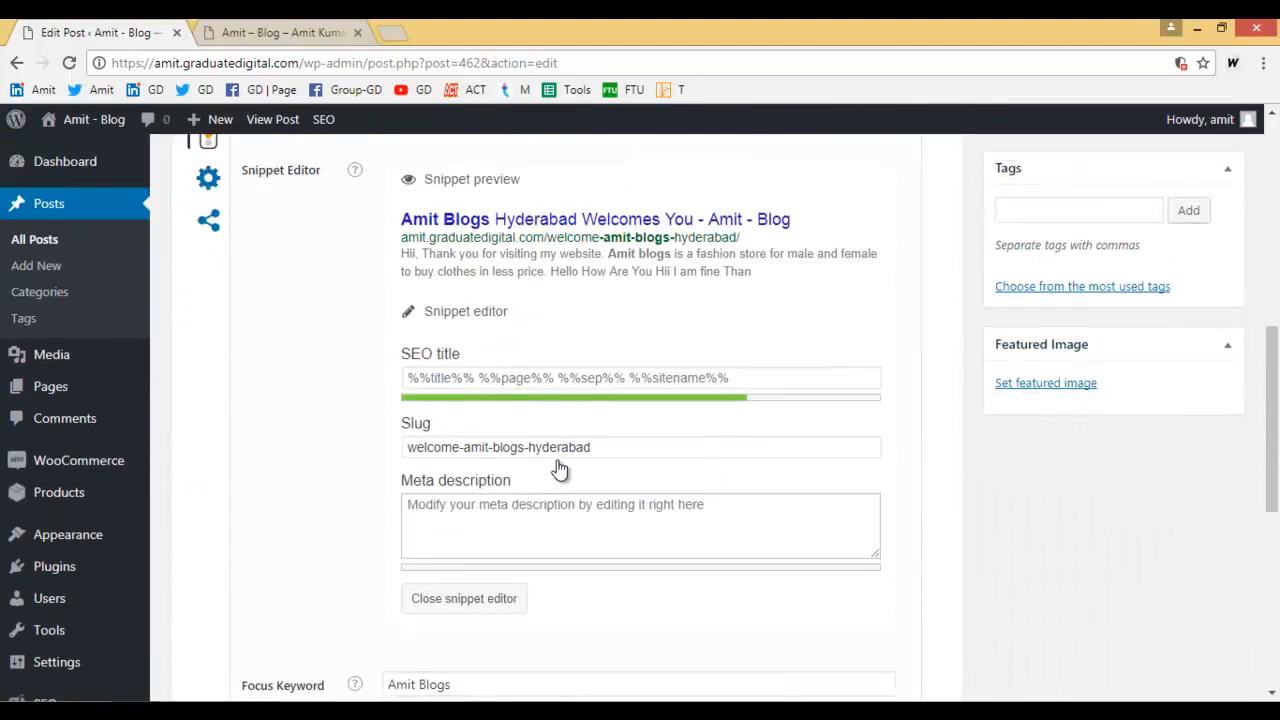
scroll(560, 465, "up", 2)
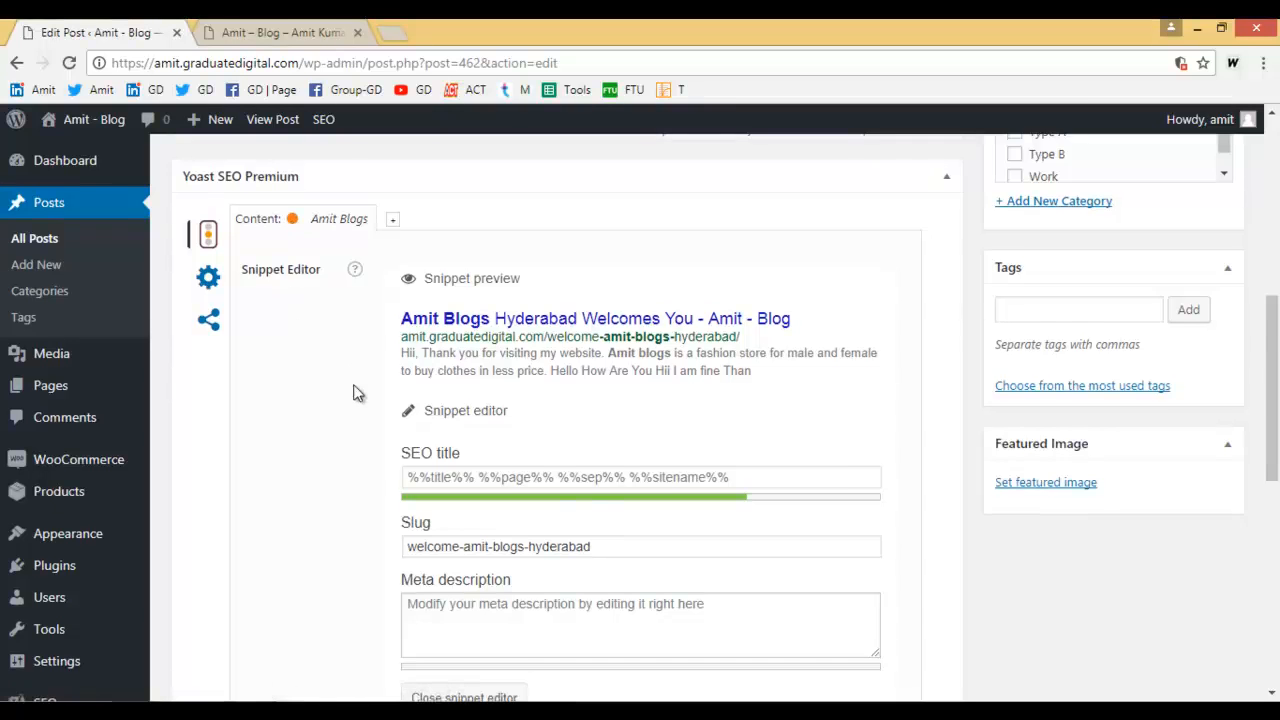
scroll(460, 410, "down", 3)
scroll(566, 420, "down", 3)
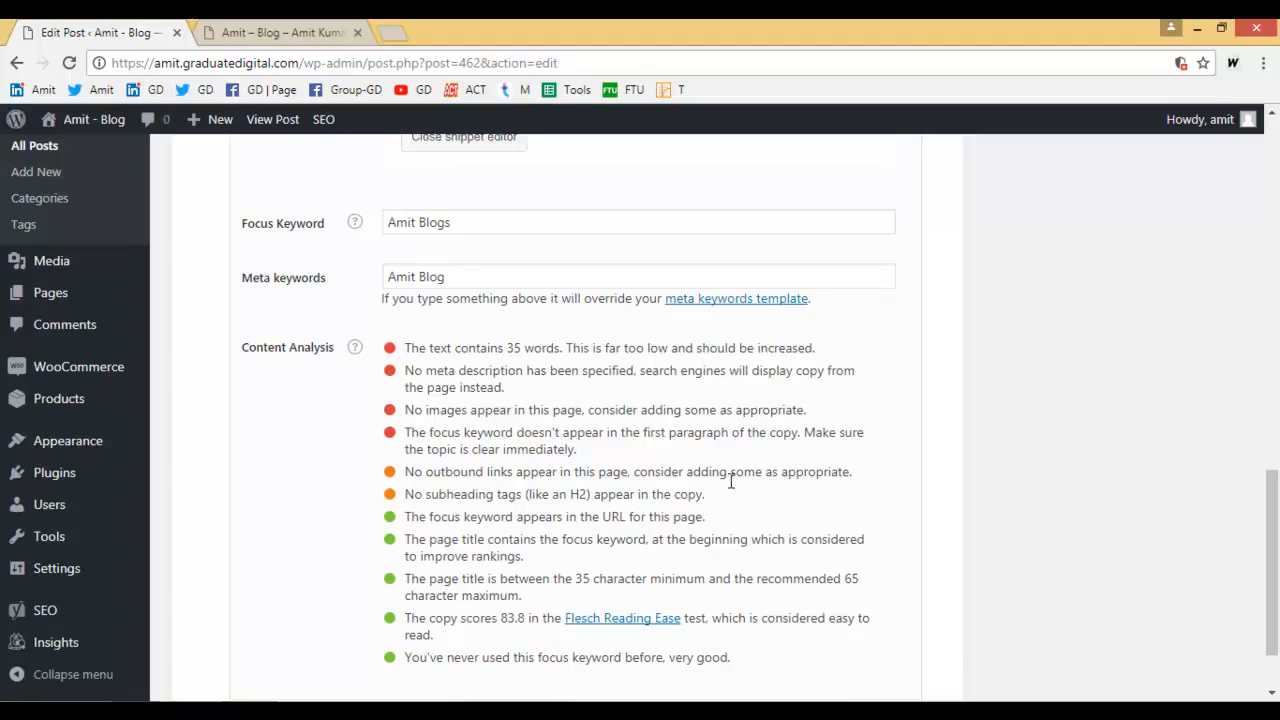
scroll(730, 481, "up", 10)
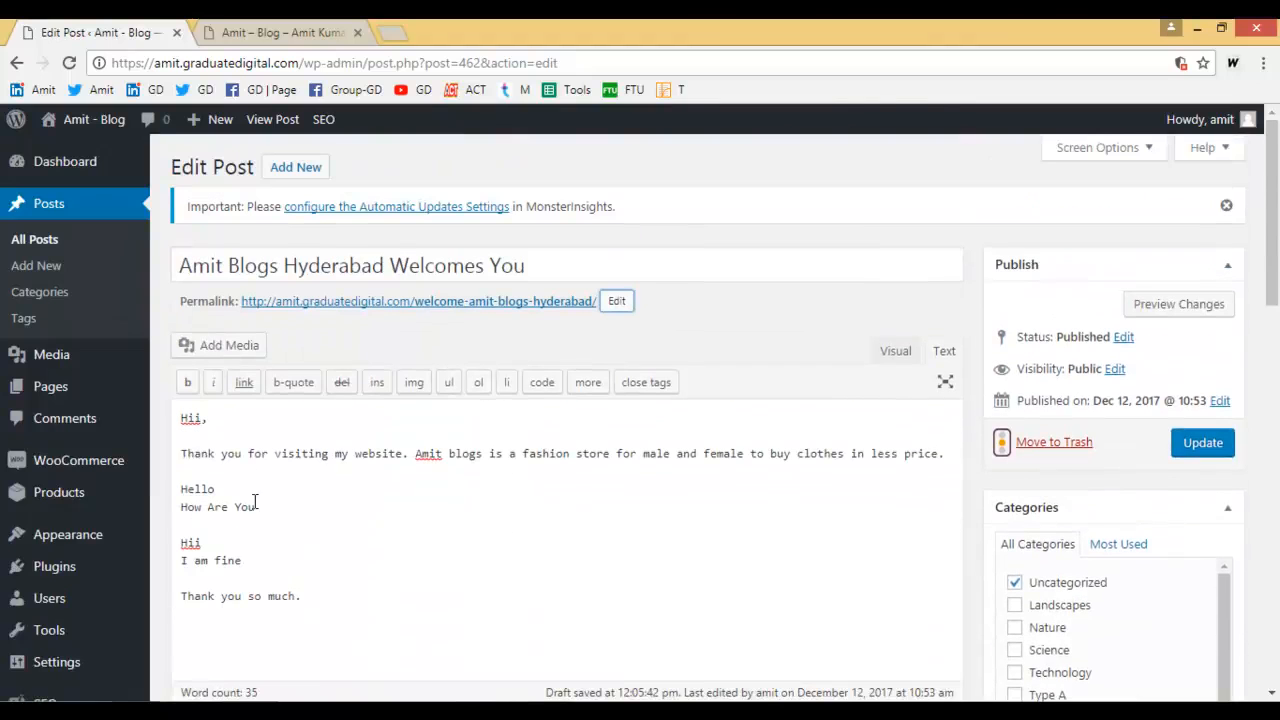
left_click_drag(228, 489, 176, 489)
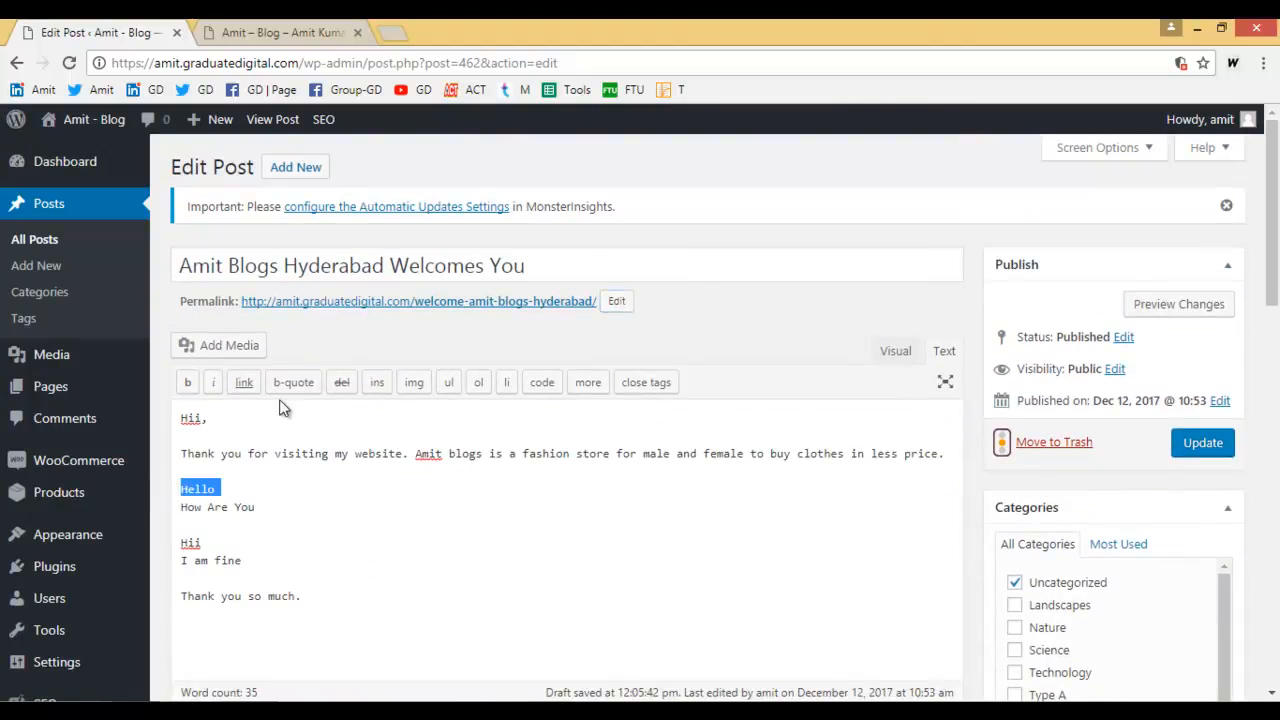
left_click(244, 382)
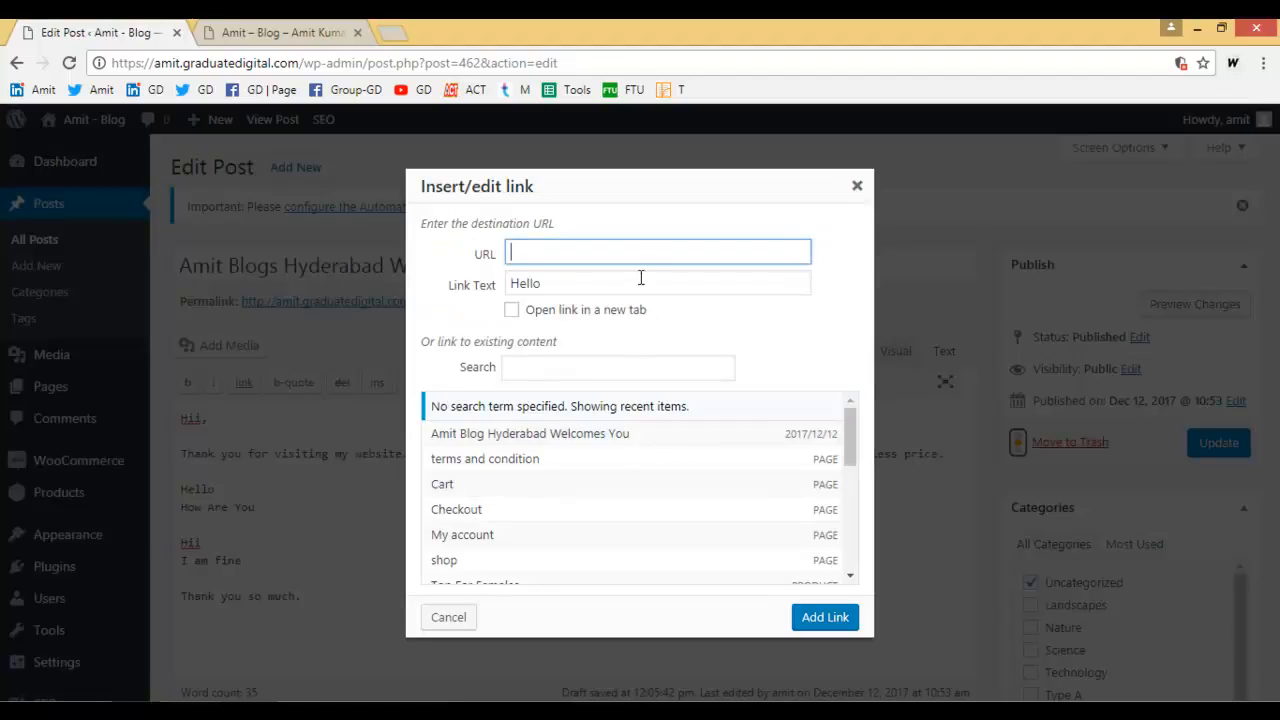
left_click(625, 250)
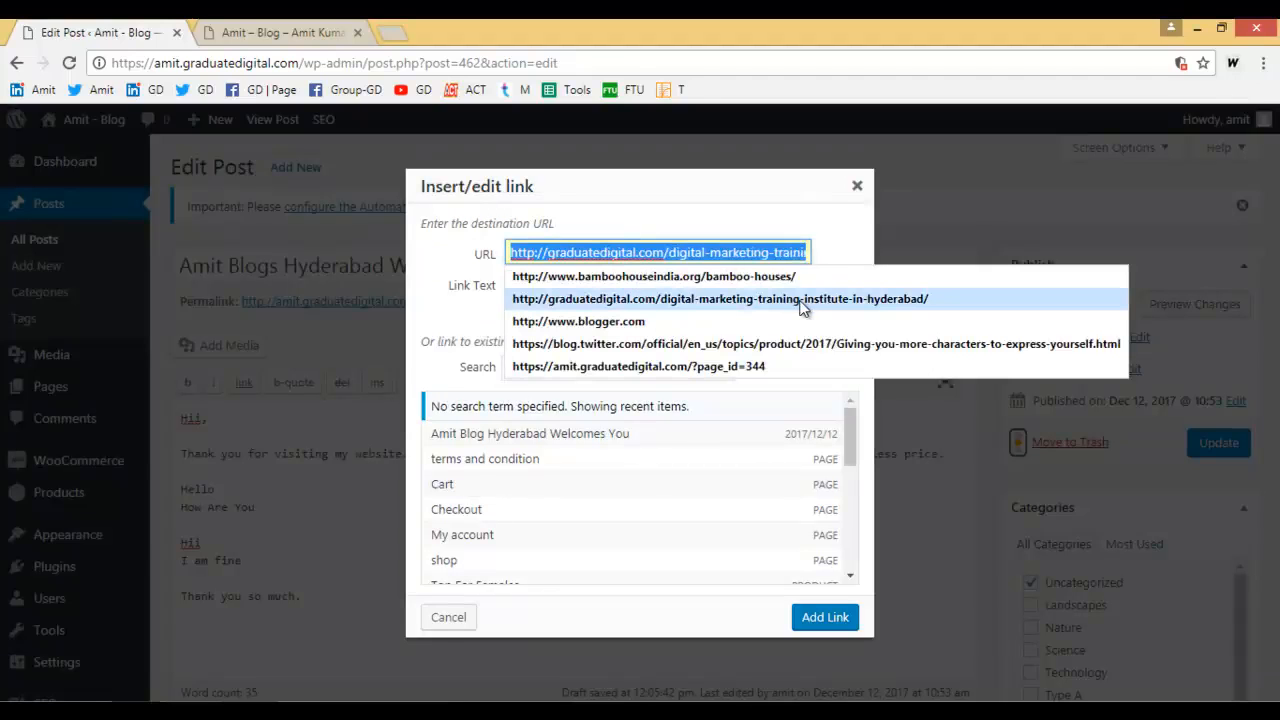
left_click(729, 299)
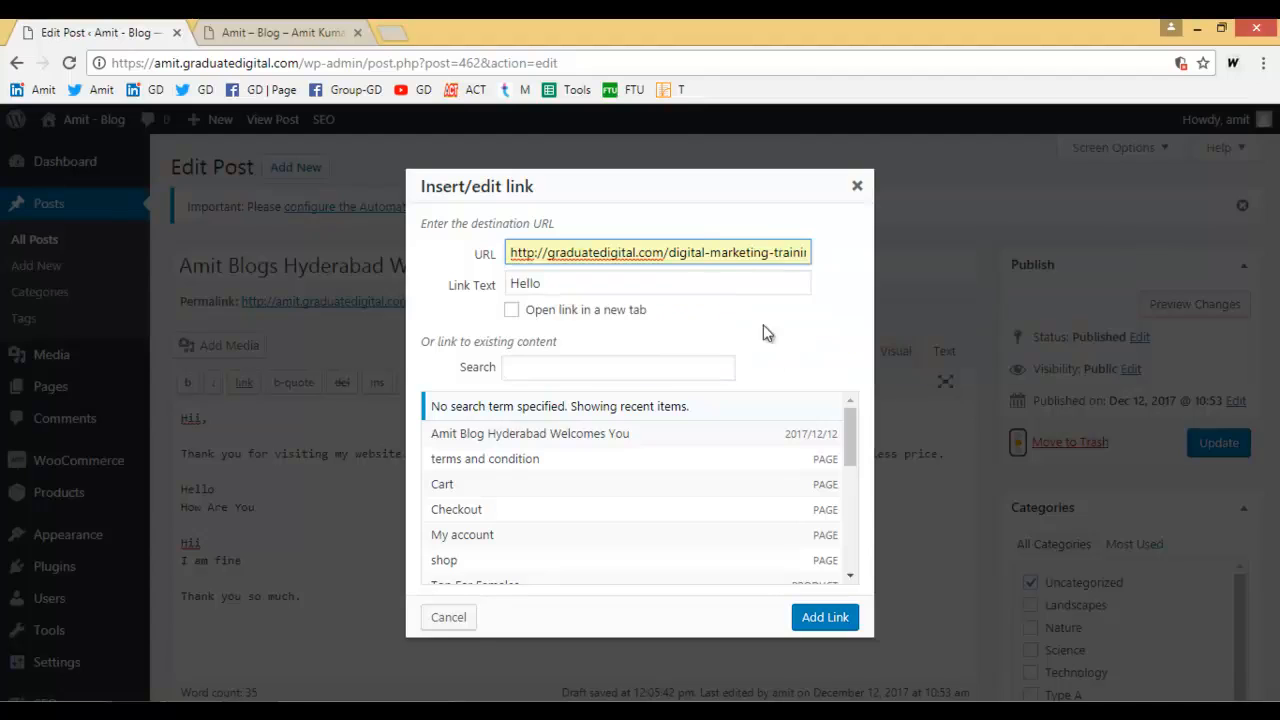
left_click(825, 617)
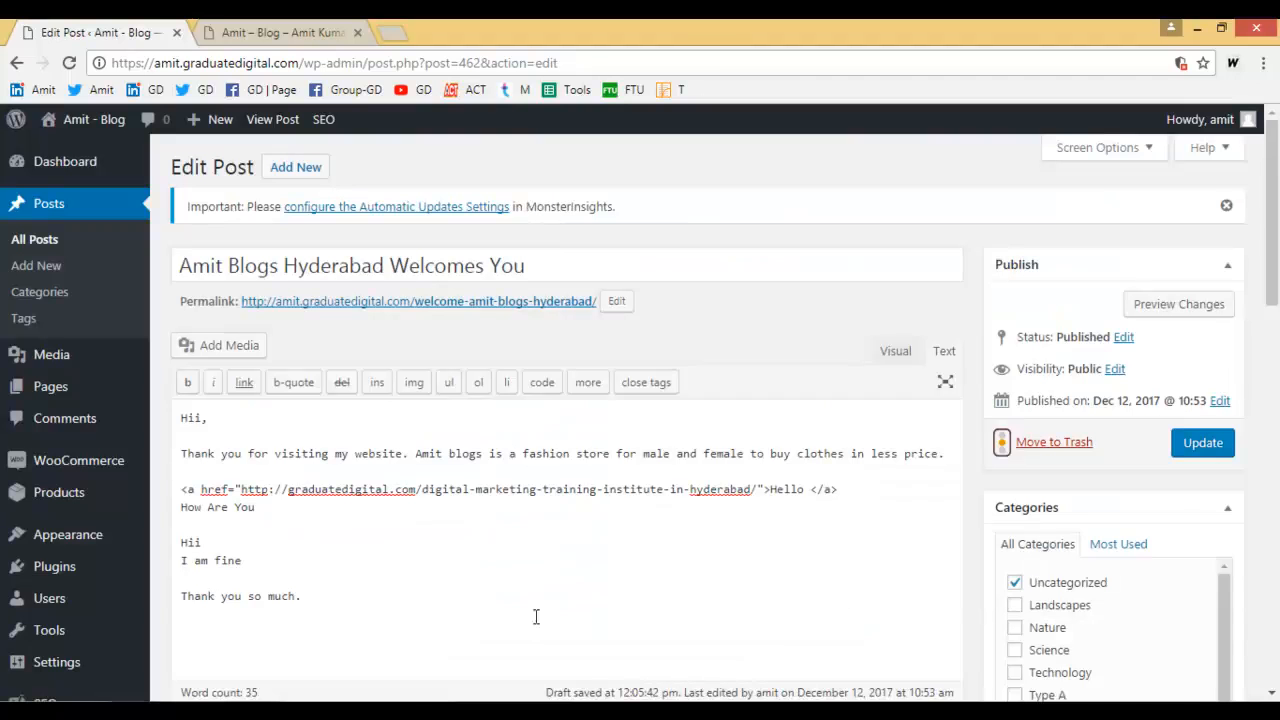
Turn the "Hii" line above "I am fine" into an H2 heading and append the blog's singular name to it
scroll(343, 548, "down", 1)
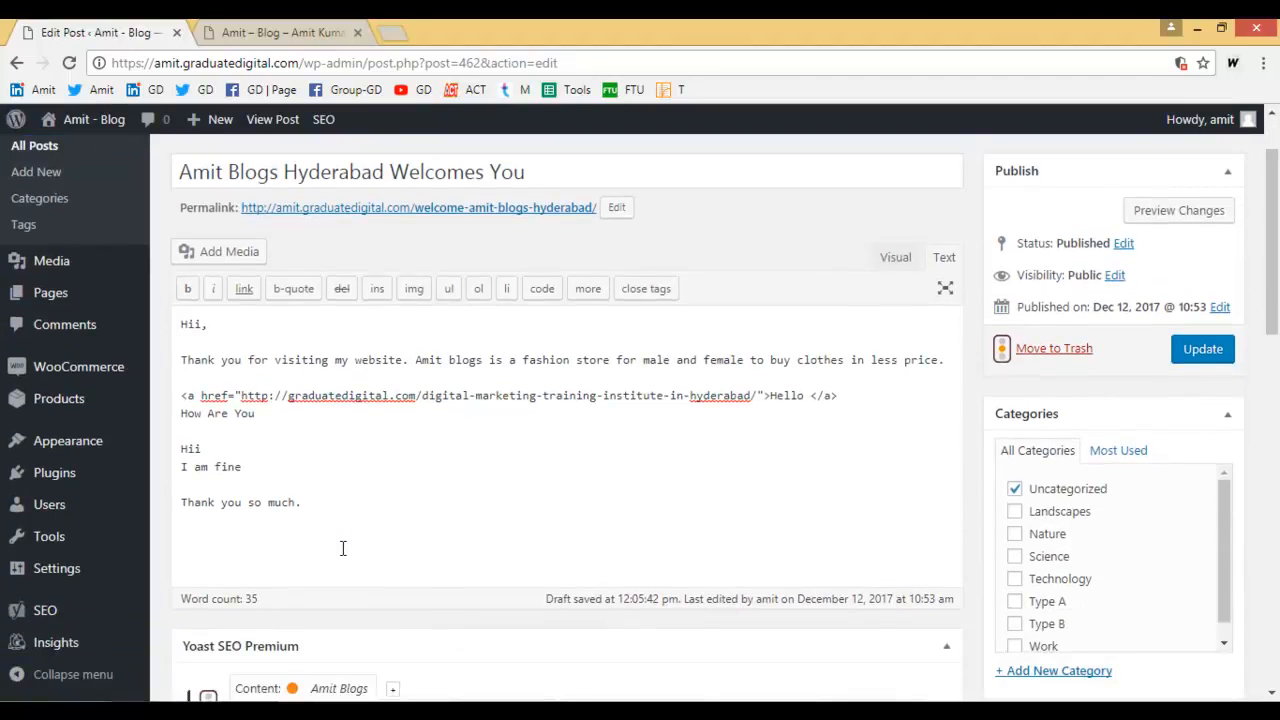
double_click(190, 448)
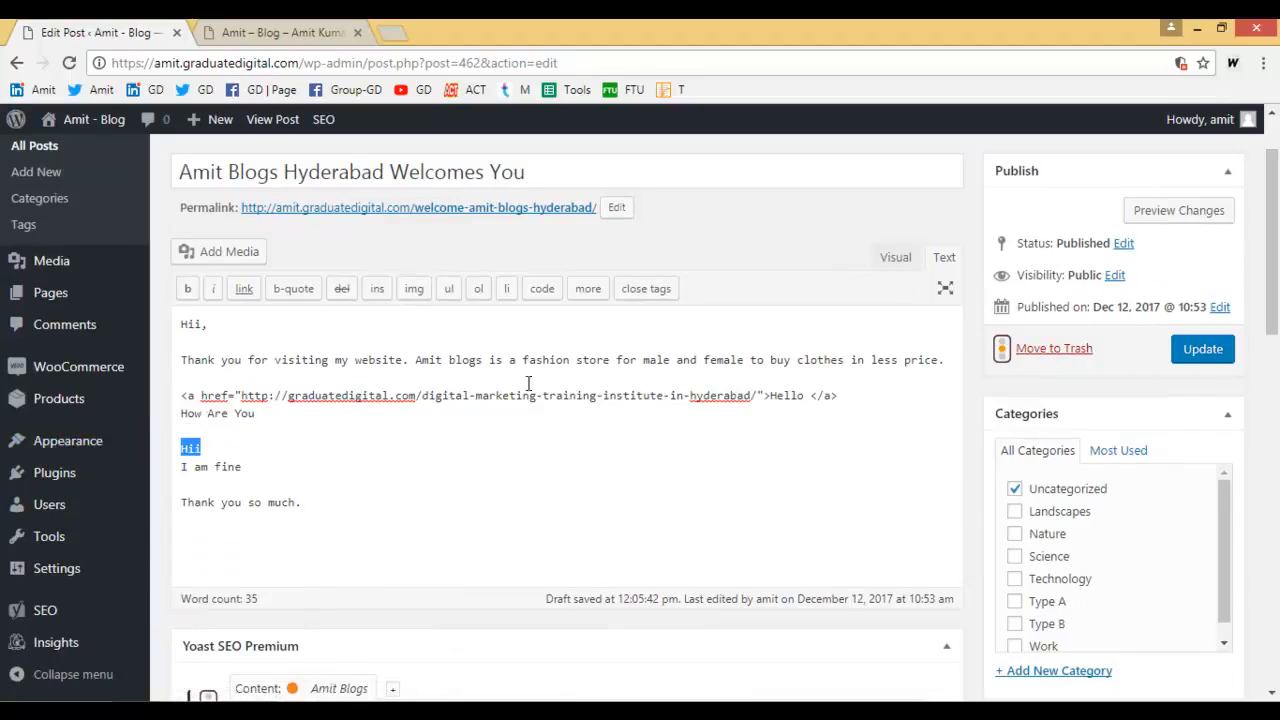
left_click(405, 447)
key("Home")
type("<>")
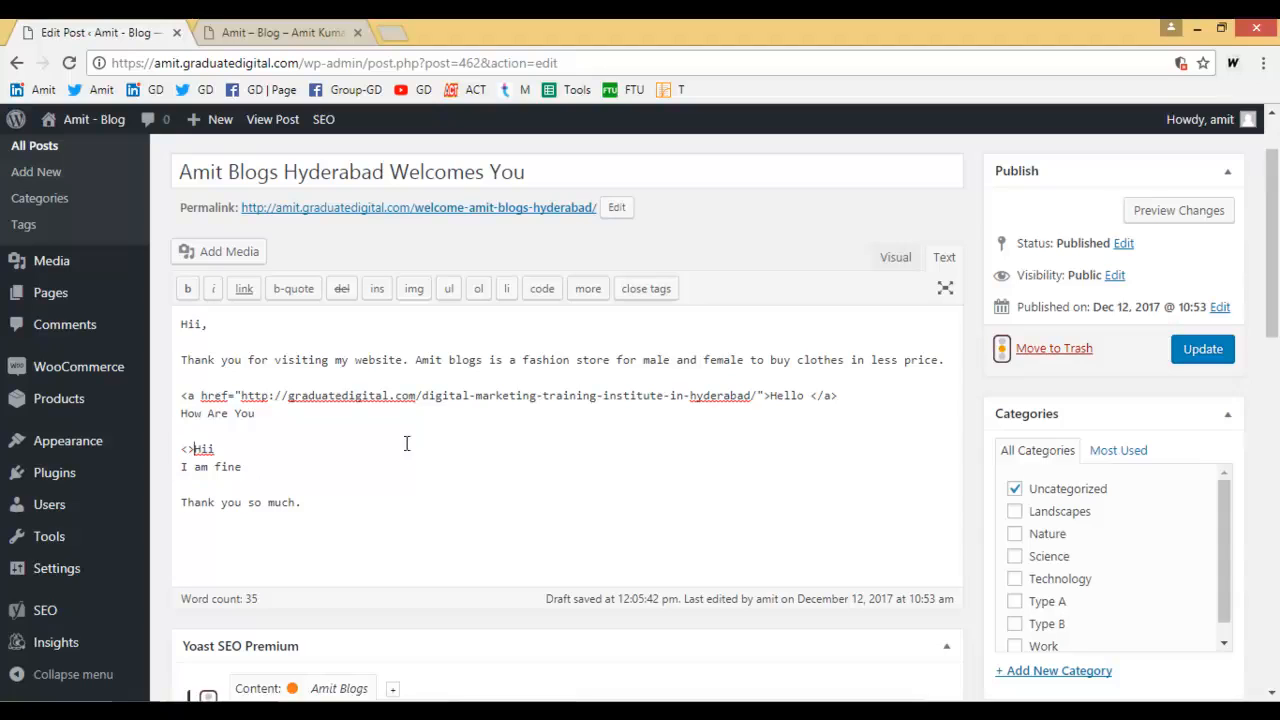
key("Left")
type("h2>Hii Amit Blog")
Examine the post's overall SEO rating and the content analysis items on subheadings, images, links and first paragraph
scroll(450, 450, "down", 4)
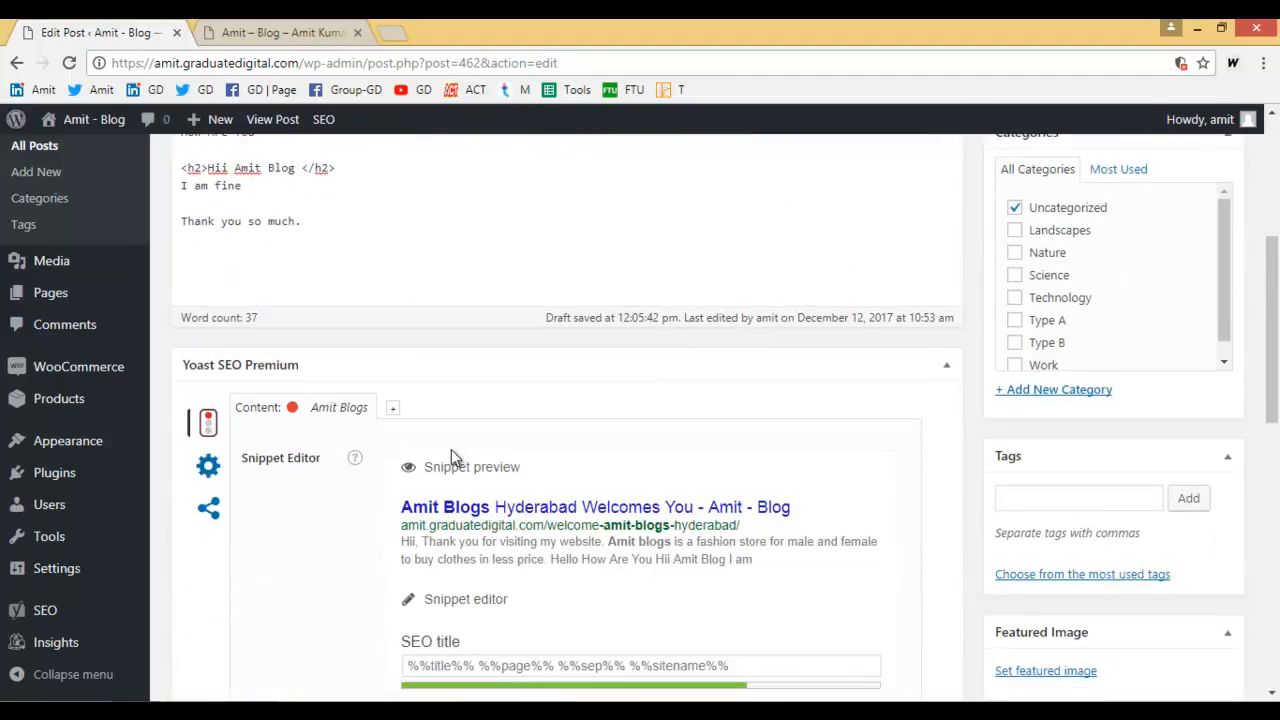
scroll(780, 510, "down", 4)
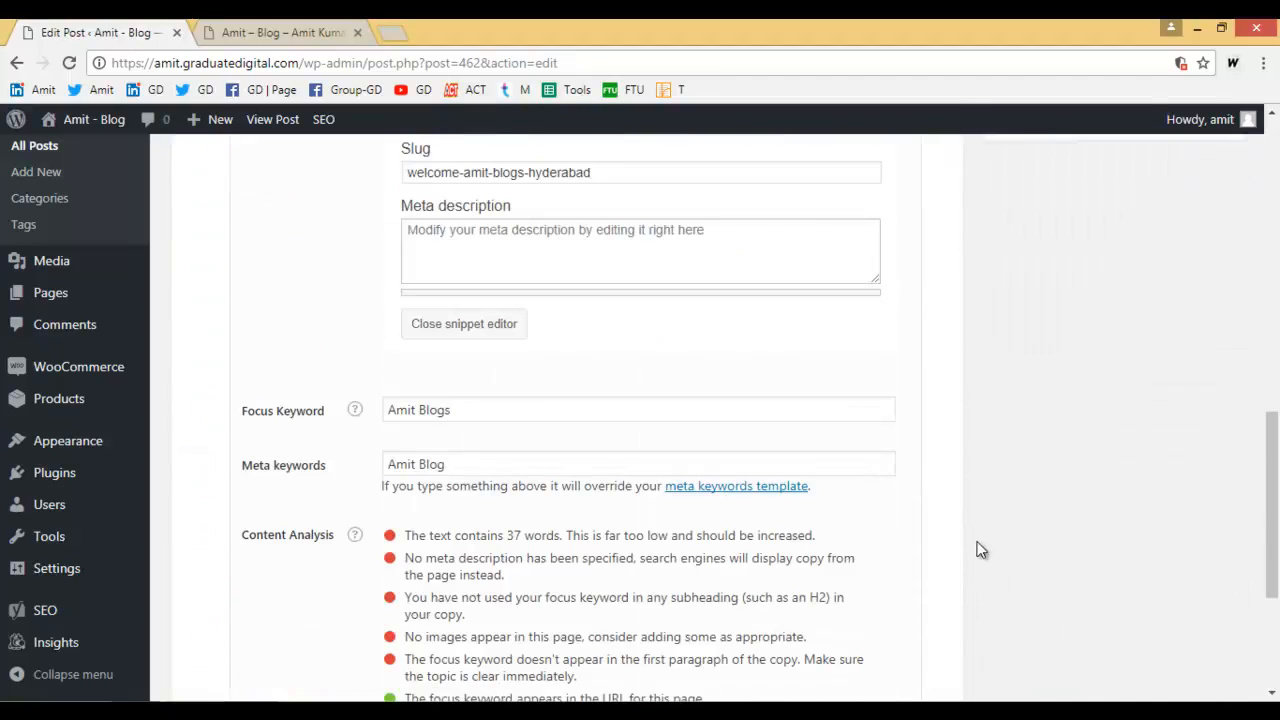
scroll(950, 547, "down", 2)
scroll(846, 534, "up", 7)
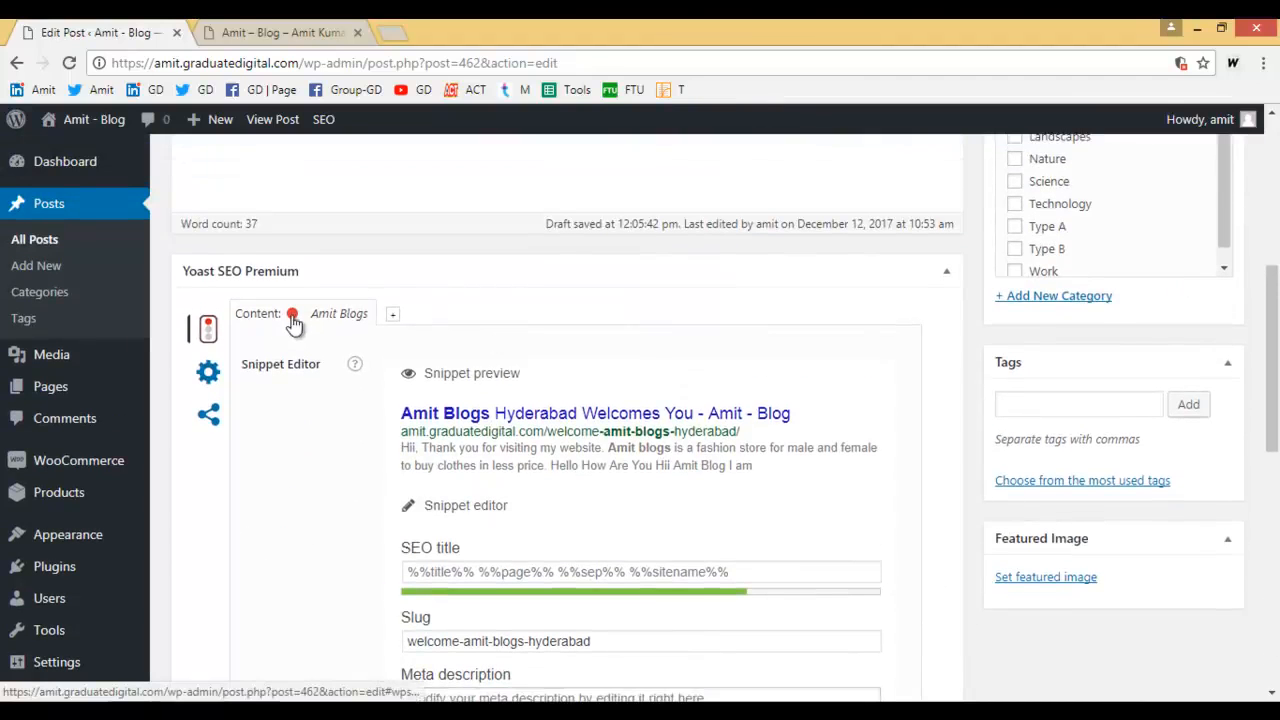
scroll(689, 529, "down", 5)
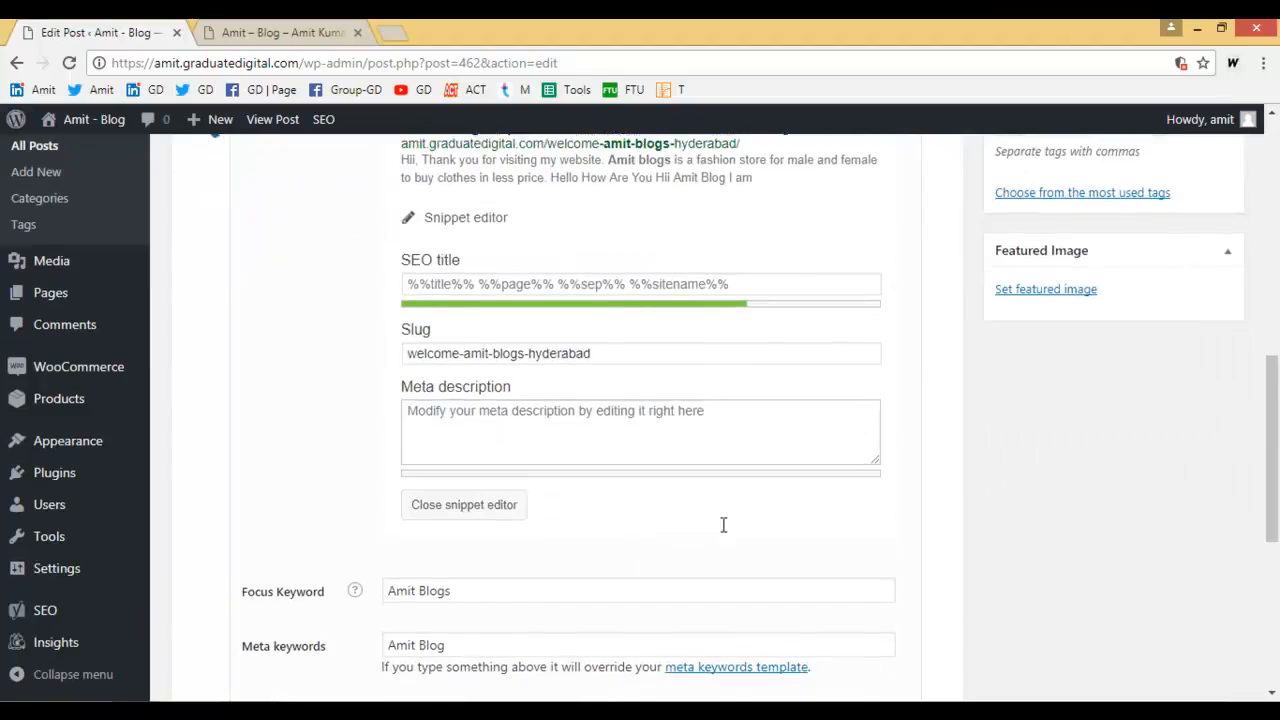
scroll(720, 532, "down", 3)
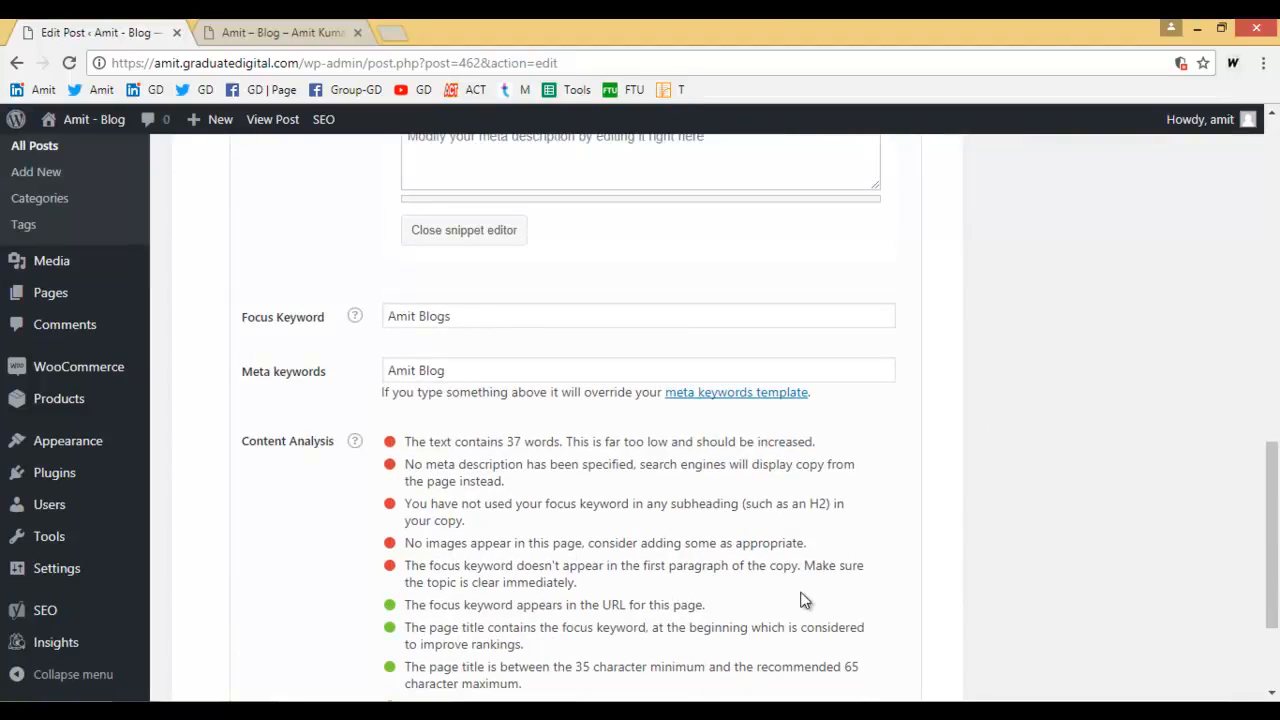
scroll(805, 600, "up", 10)
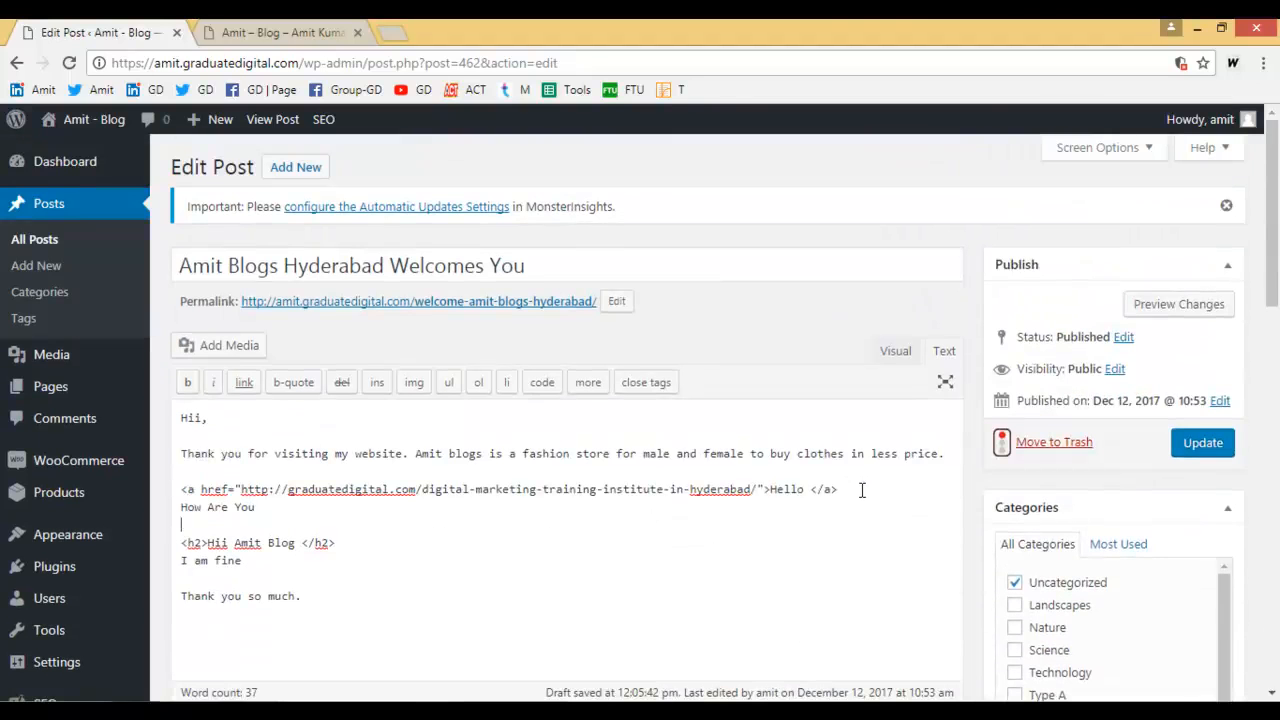
Move the linked "Hello" line from above "How Are You" to the end of the post, directly below "Thank you so much."
left_click_drag(862, 486, 100, 491)
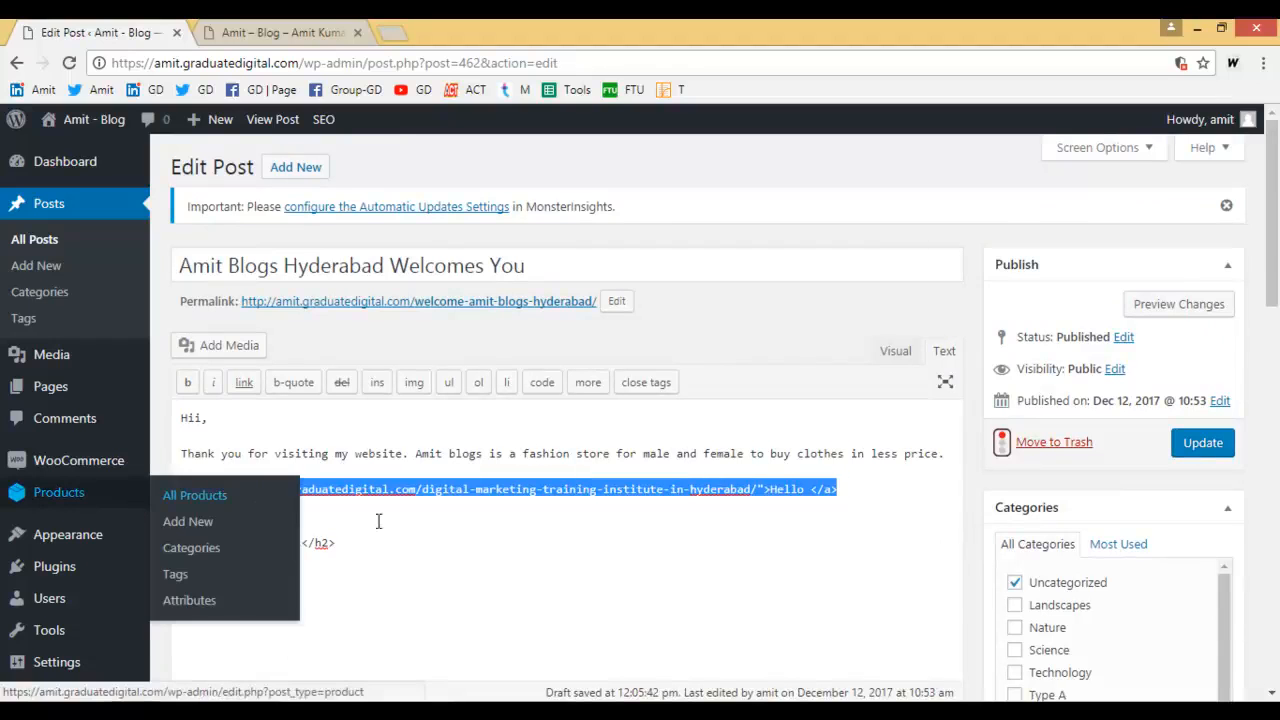
key("BackSpace")
key("Delete")
left_click(388, 591)
key("Return")
type("<a href=\"http://graduatedigital.com/digital-marketing-training-institute-in-hyderabad\">Hello </a>")
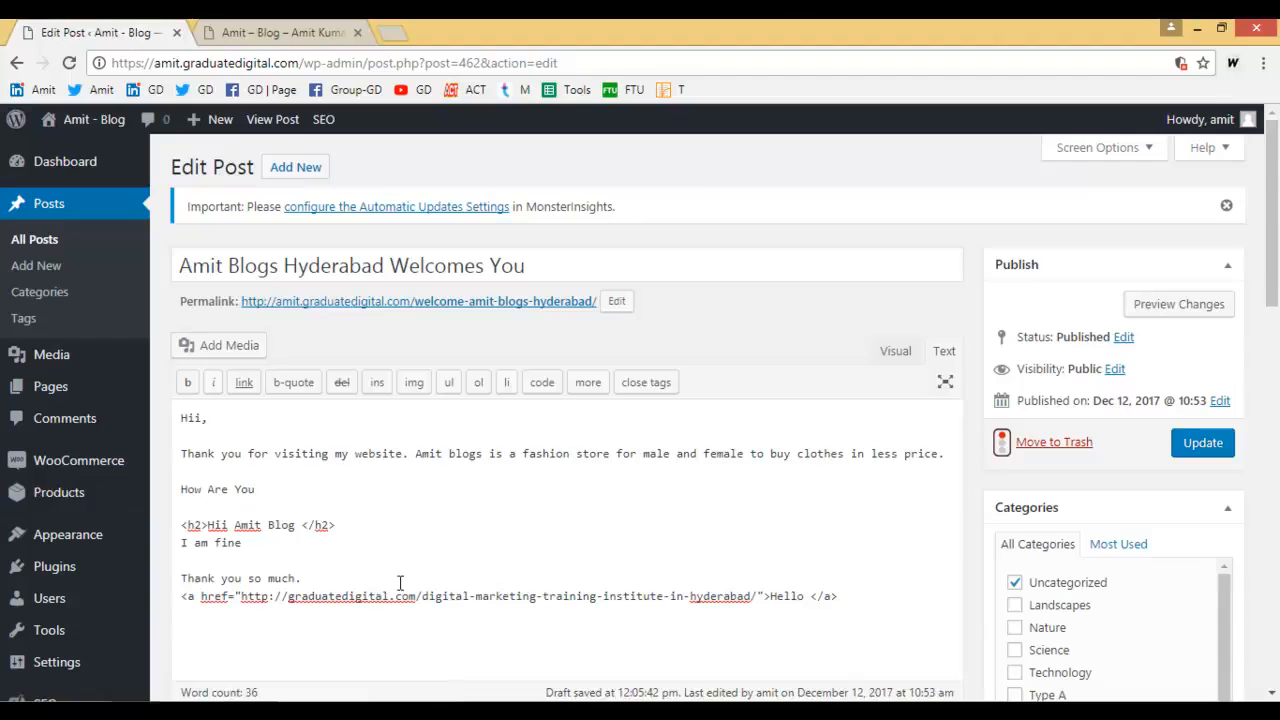
scroll(579, 499, "down", 6)
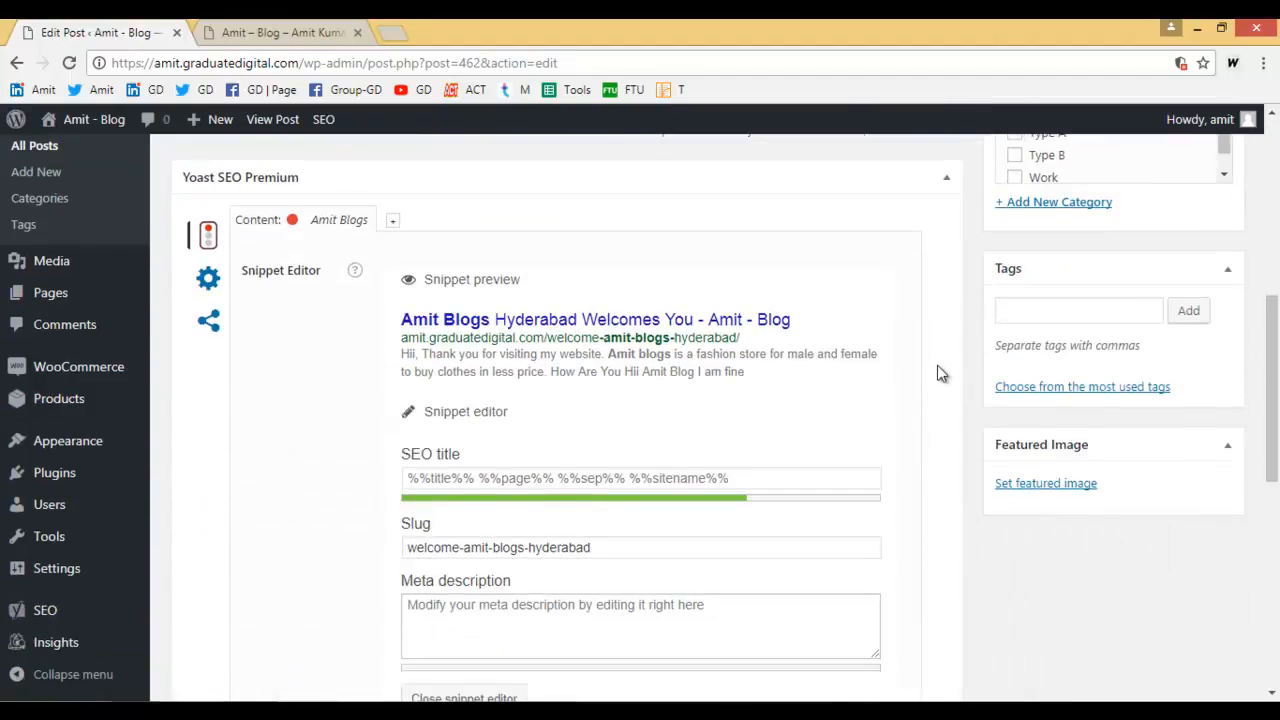
scroll(937, 372, "up", 5)
left_click(321, 407)
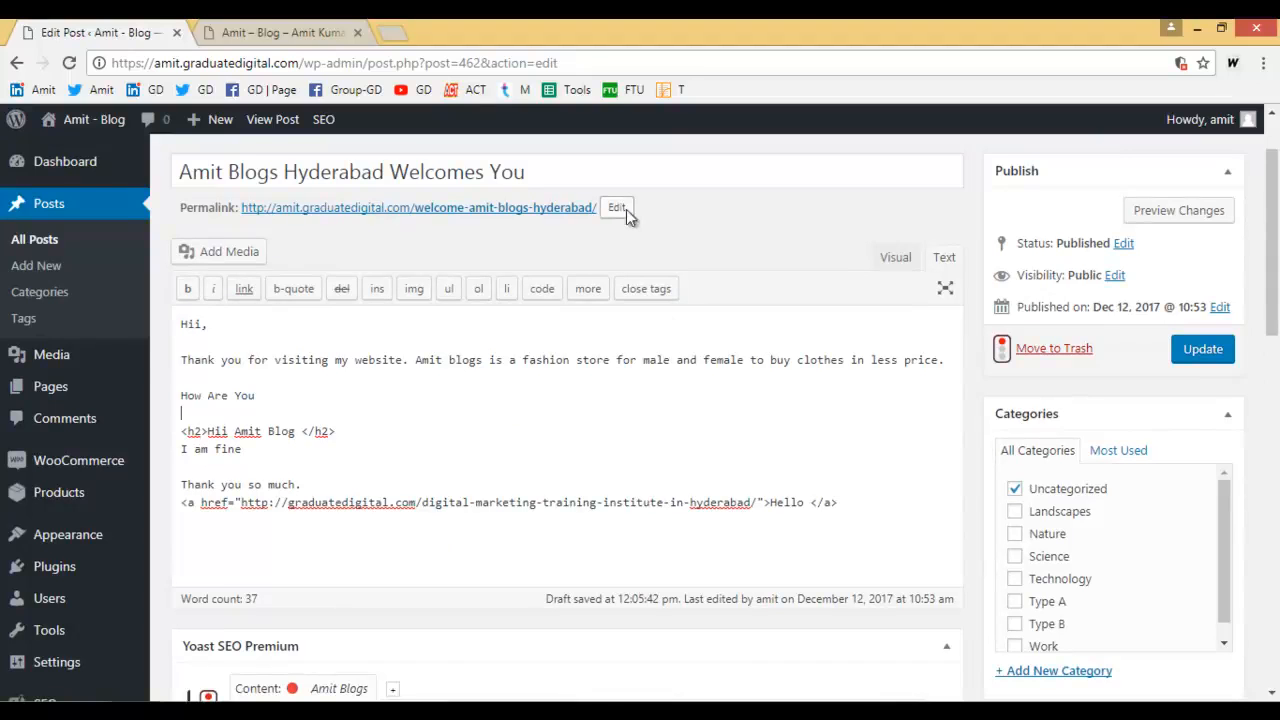
Choose images-4.jpg, the navy LOVE sweatshirt, for the post's featured image and set its title to the focus keyword in lowercase
scroll(608, 404, "down", 10)
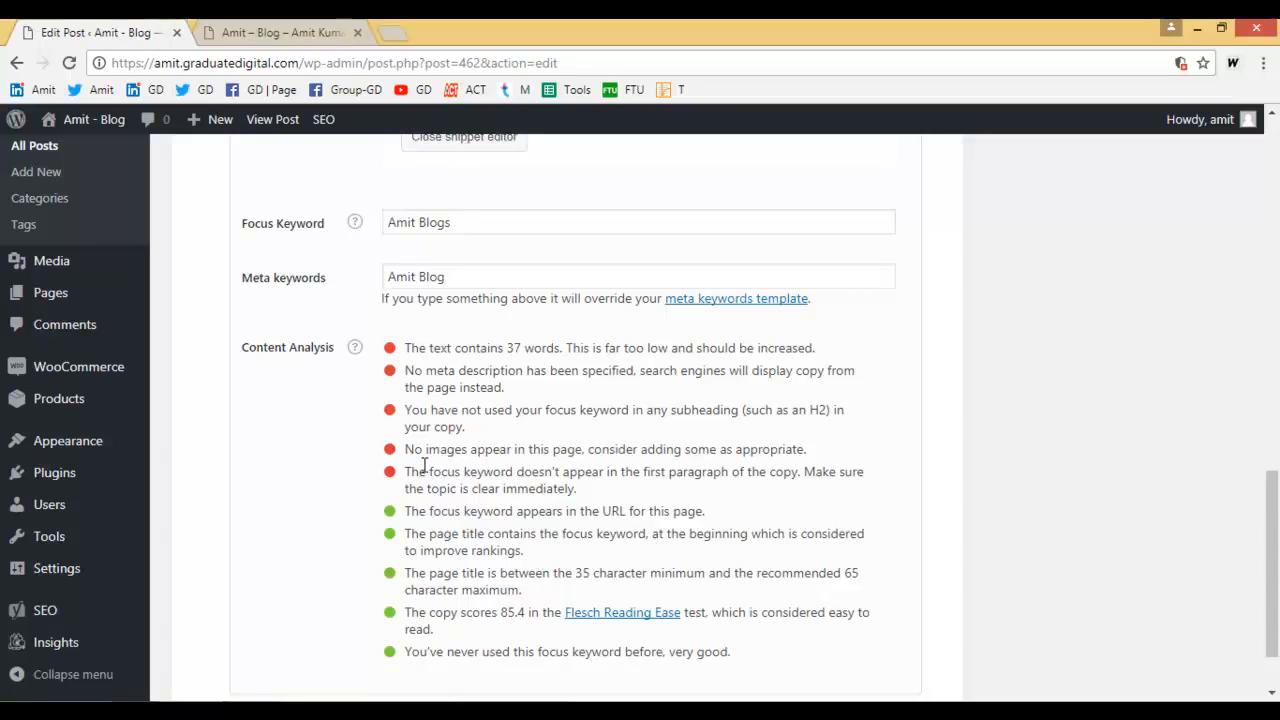
left_click_drag(404, 450, 602, 451)
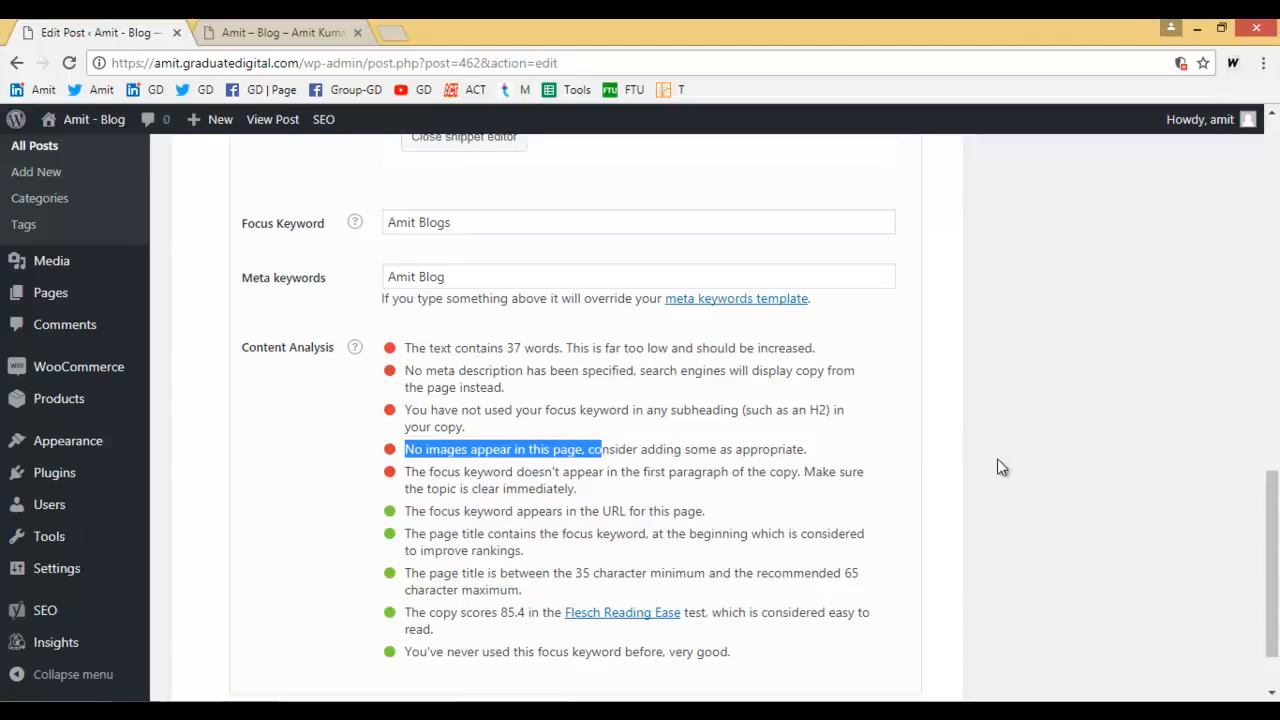
scroll(1185, 412, "up", 10)
scroll(1185, 412, "down", 6)
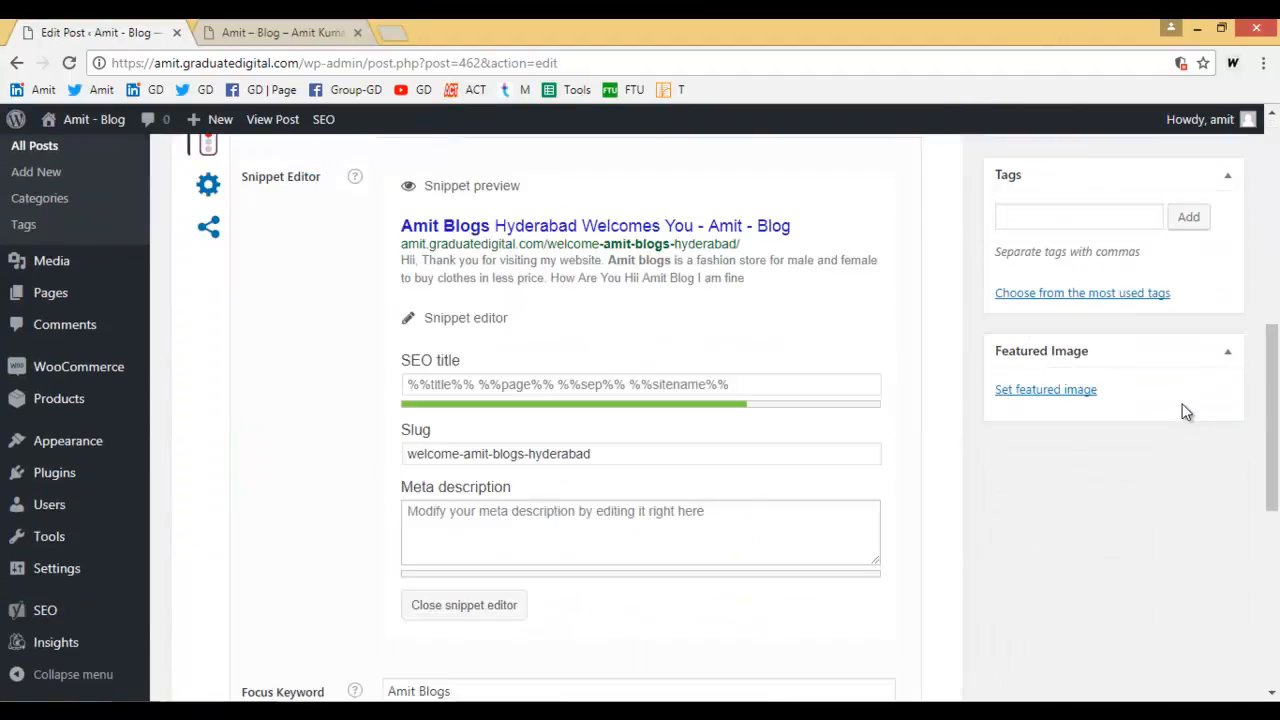
left_click(1040, 391)
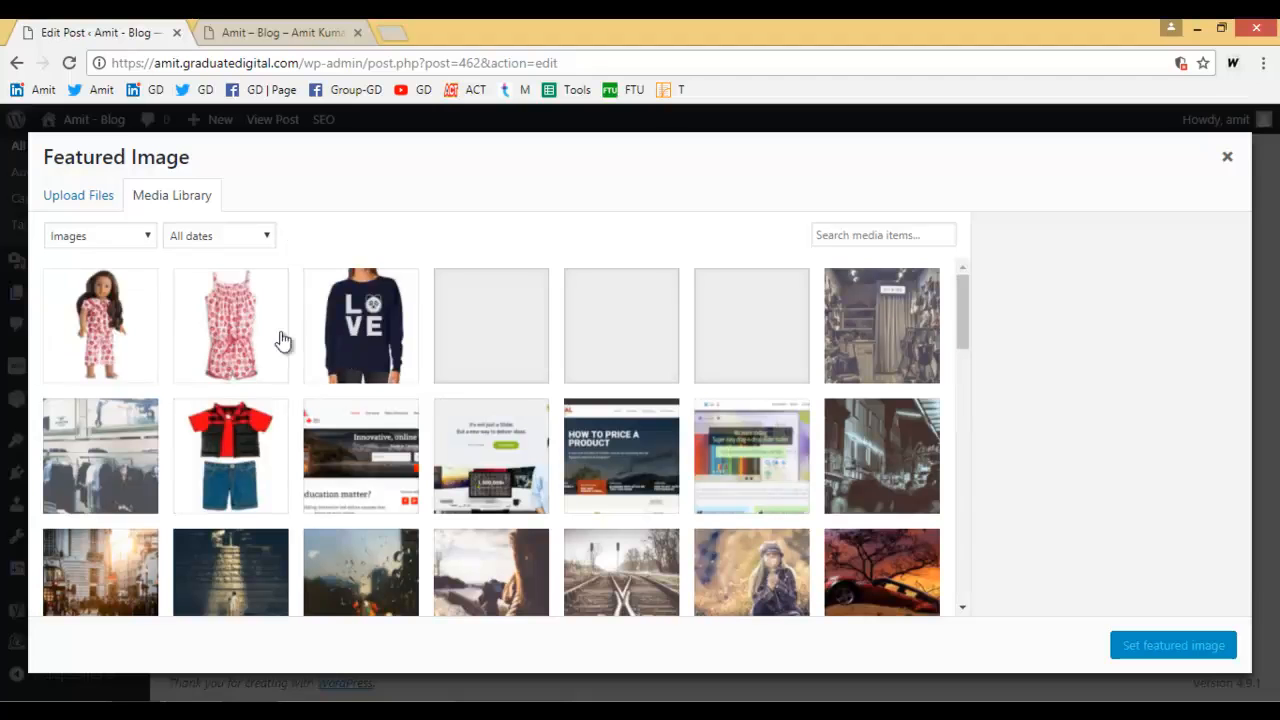
left_click(350, 338)
left_click(1175, 456)
triple_click(1175, 456)
type("amit blogs")
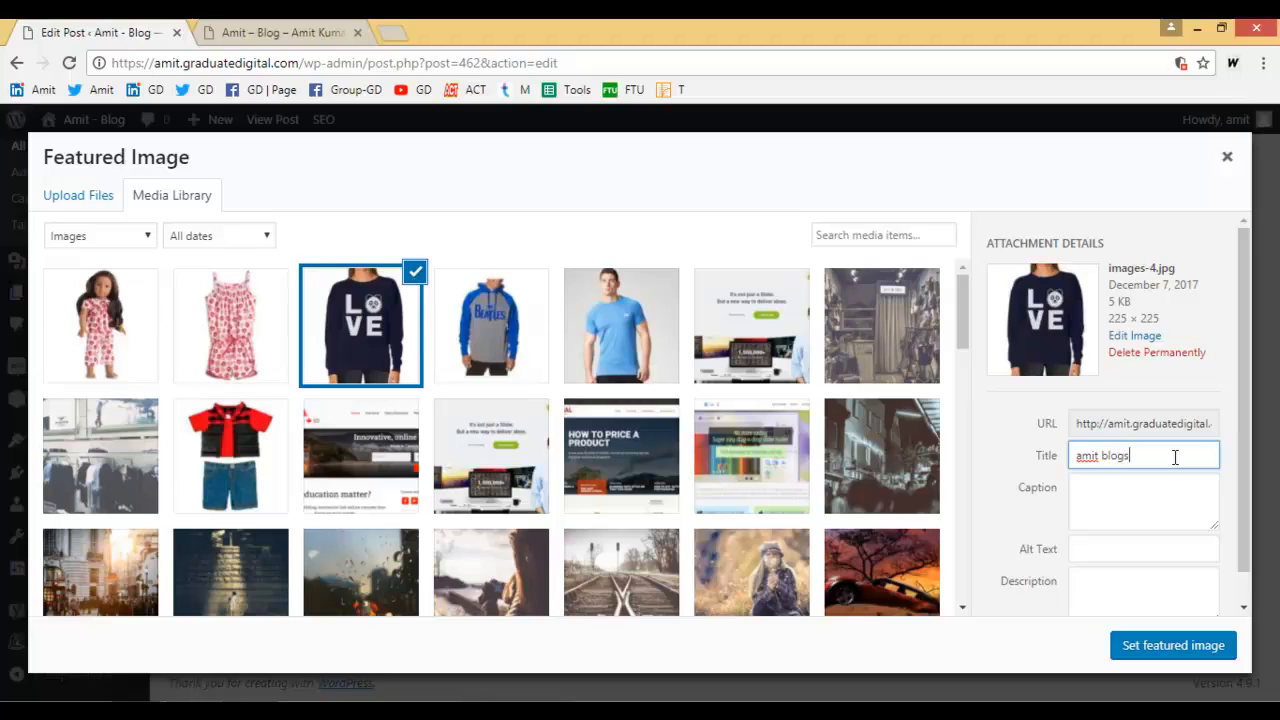
Reuse the image title in its alt text, description and caption, and set the image as the post's featured image
triple_click(1175, 457)
key("ctrl+c")
key("Tab")
type("v")
key("Tab")
key("ctrl+v")
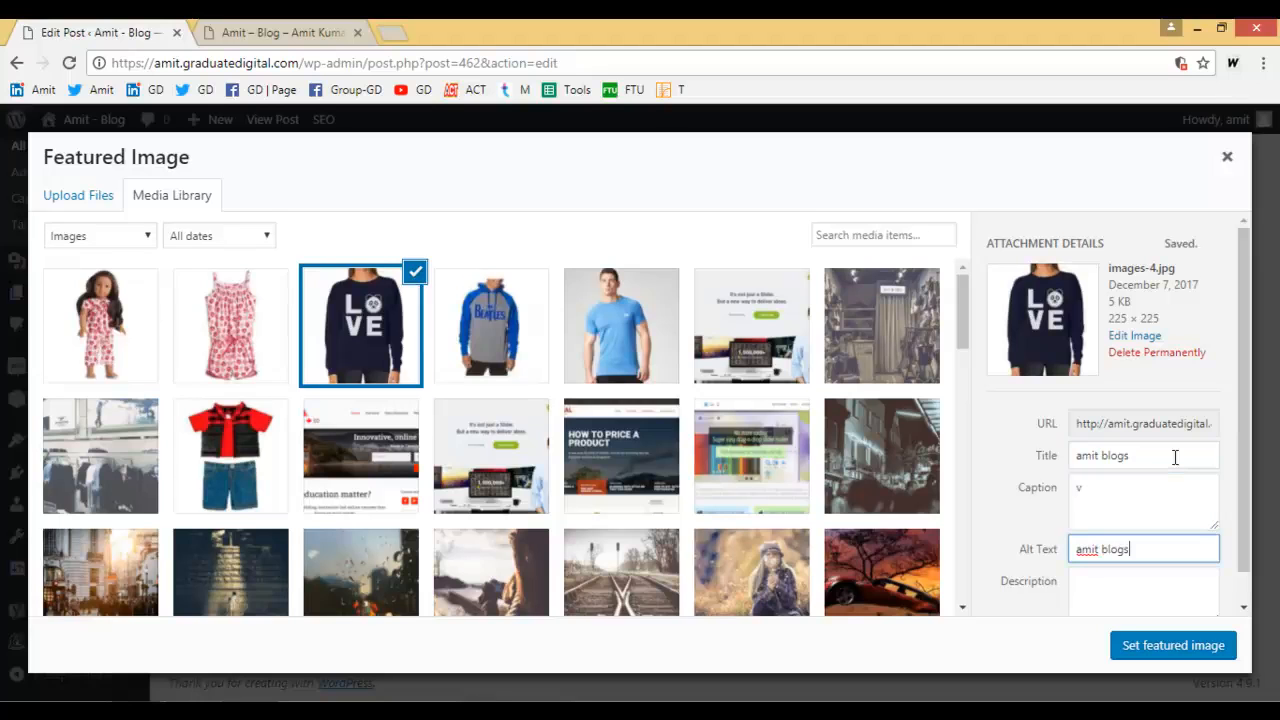
key("Tab")
key("ctrl+v")
left_click(1146, 511)
key("ctrl+v")
left_click(1203, 646)
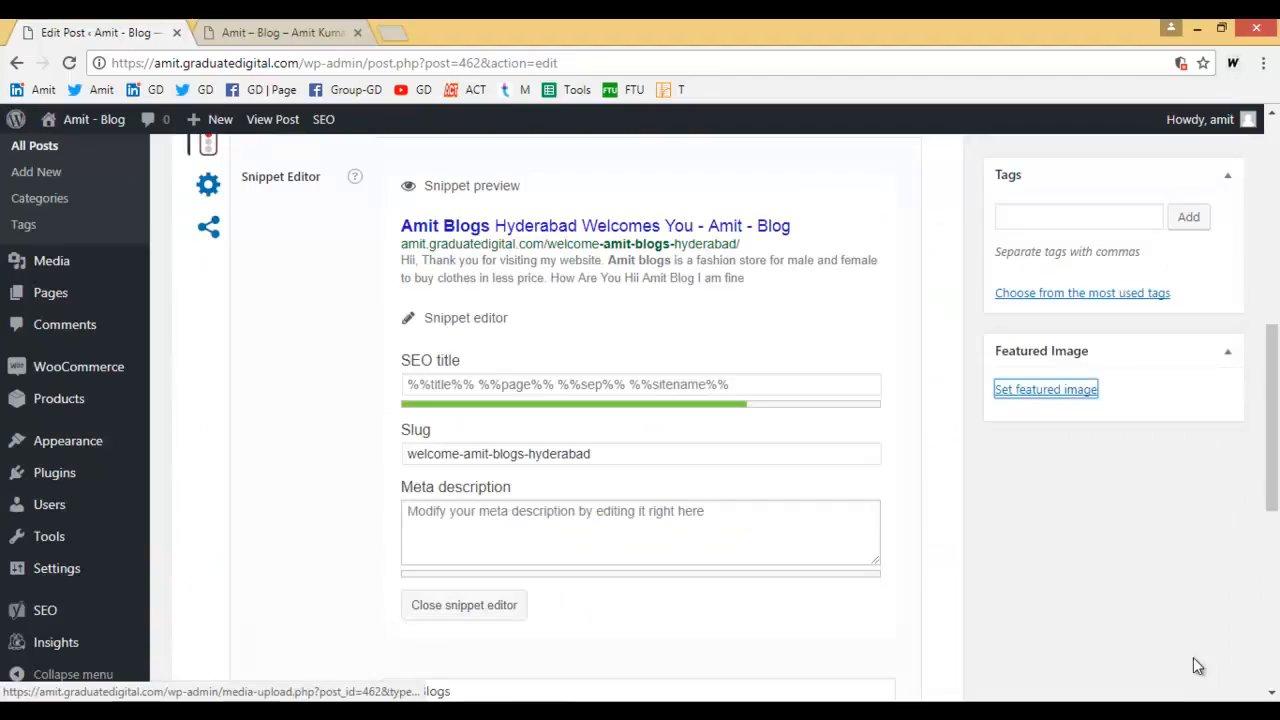
Examine the post's content analysis and the places where the focus keyword occurs in the title and first body paragraph
scroll(933, 535, "up", 2)
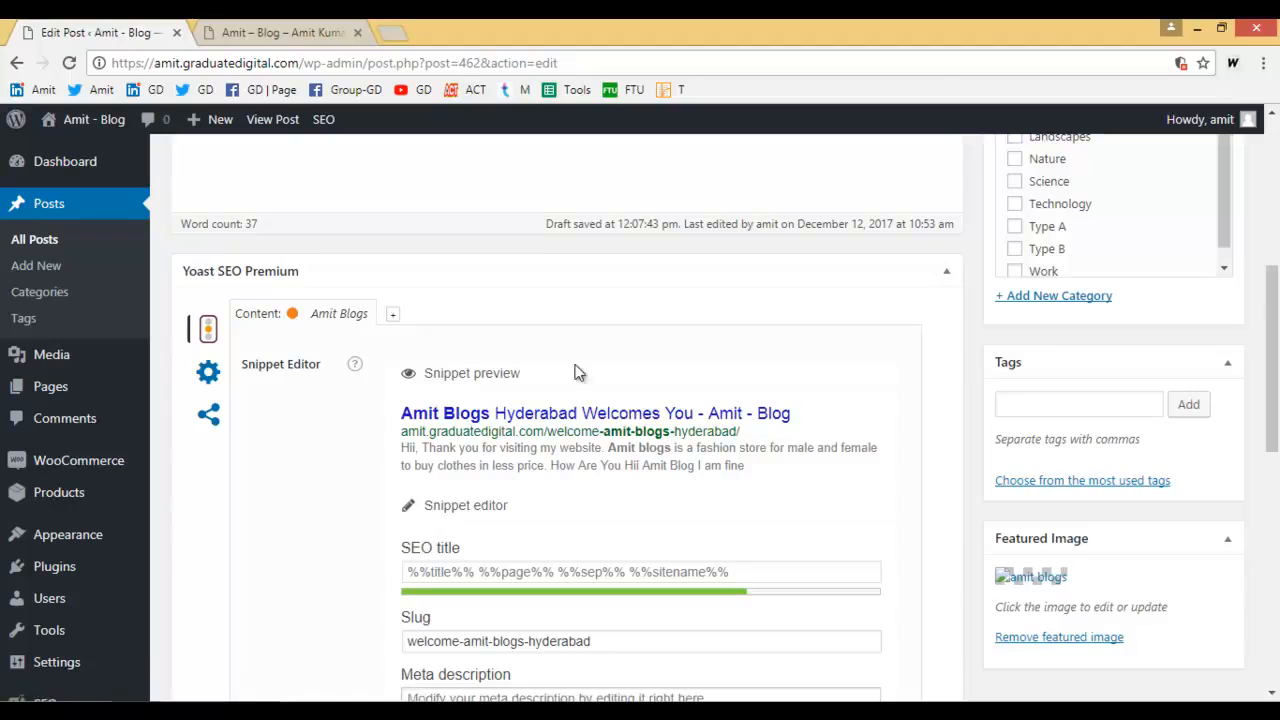
scroll(630, 405, "down", 6)
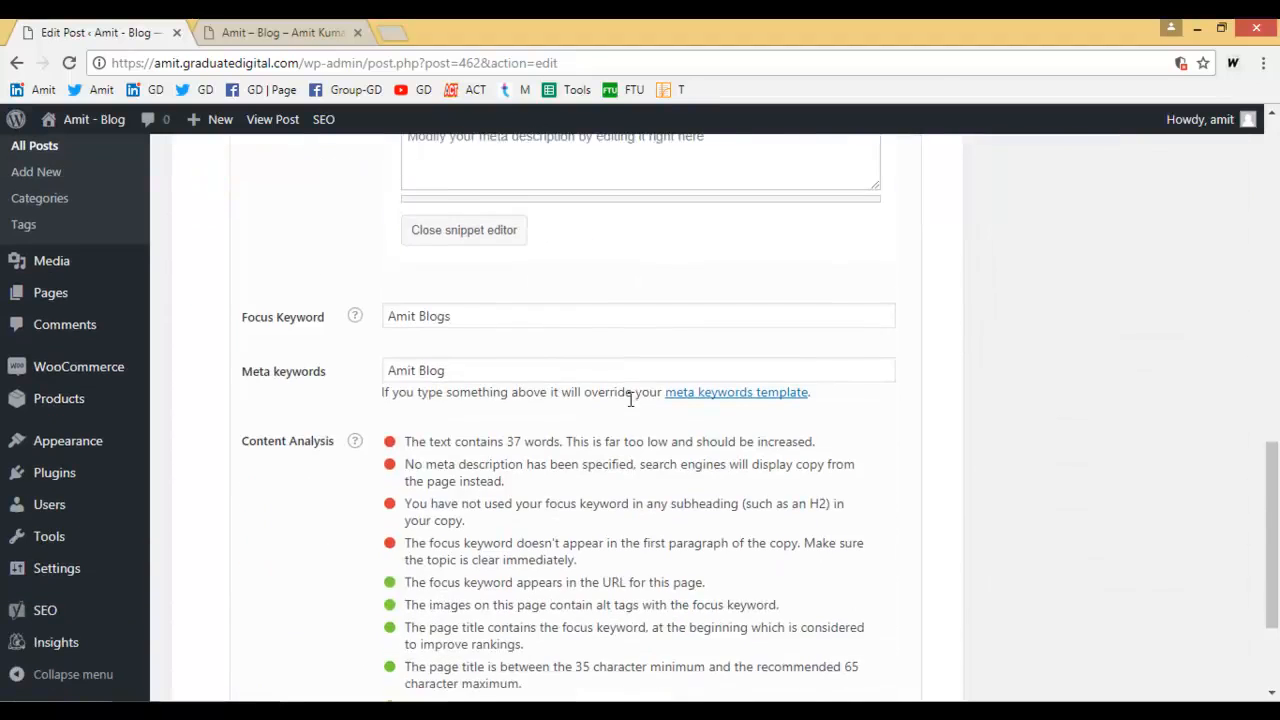
scroll(630, 400, "down", 1)
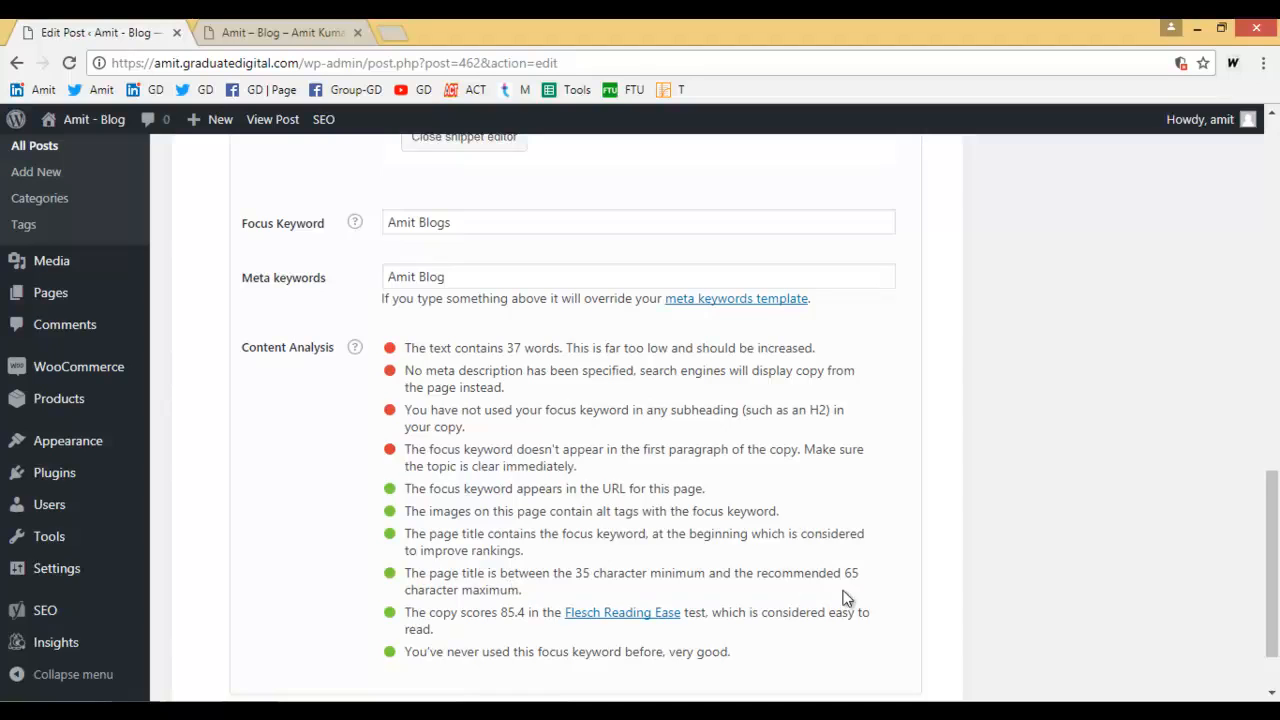
scroll(845, 595, "down", 1)
scroll(816, 556, "up", 1)
scroll(816, 556, "up", 8)
scroll(816, 560, "up", 4)
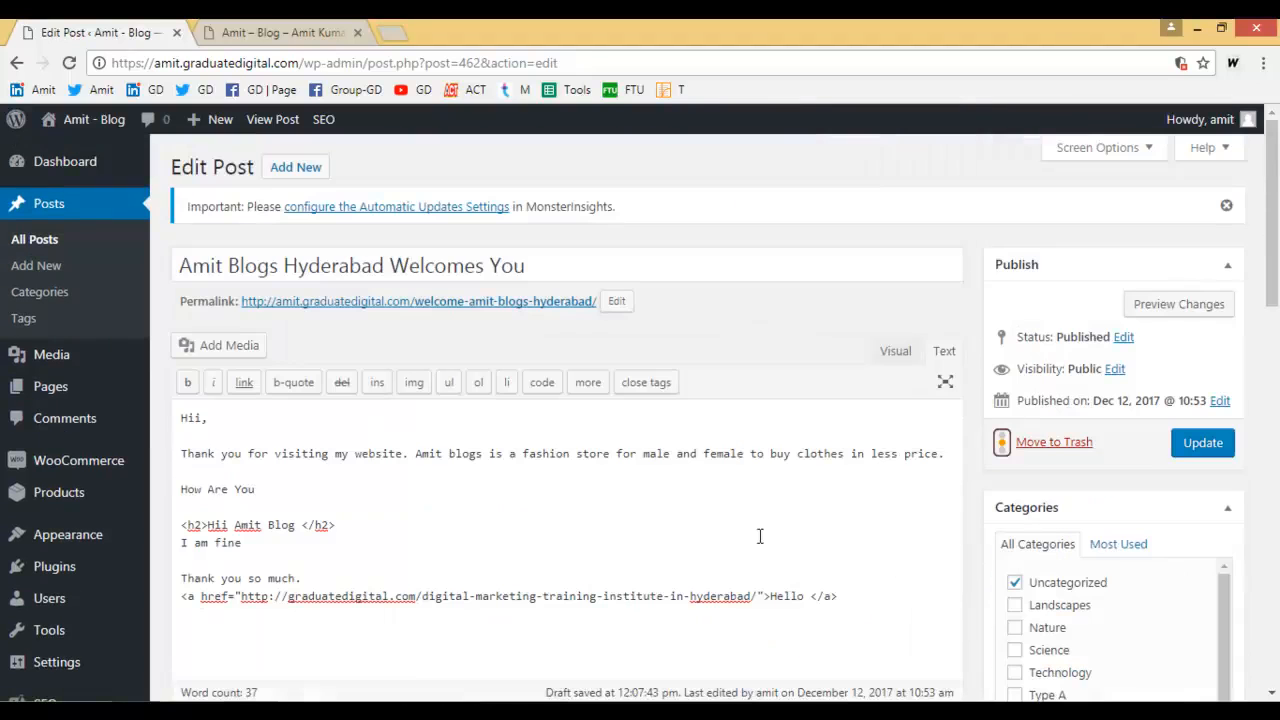
scroll(501, 506, "down", 5)
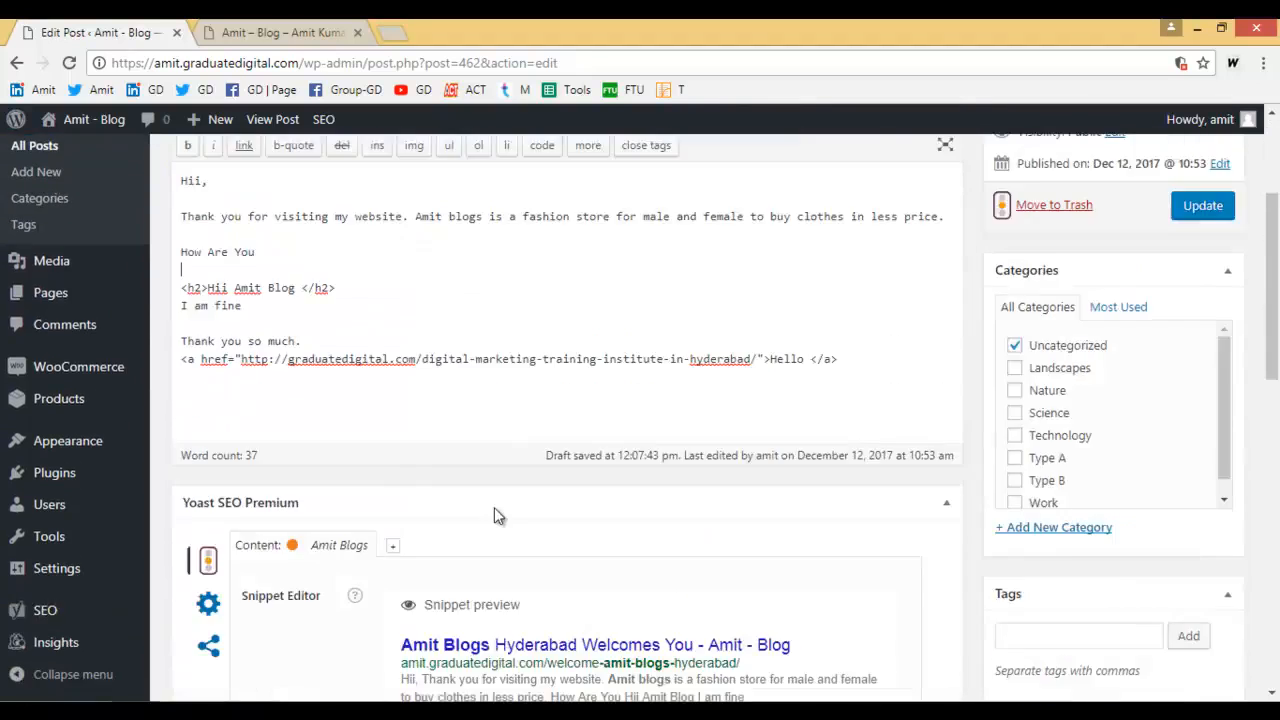
scroll(634, 488, "up", 5)
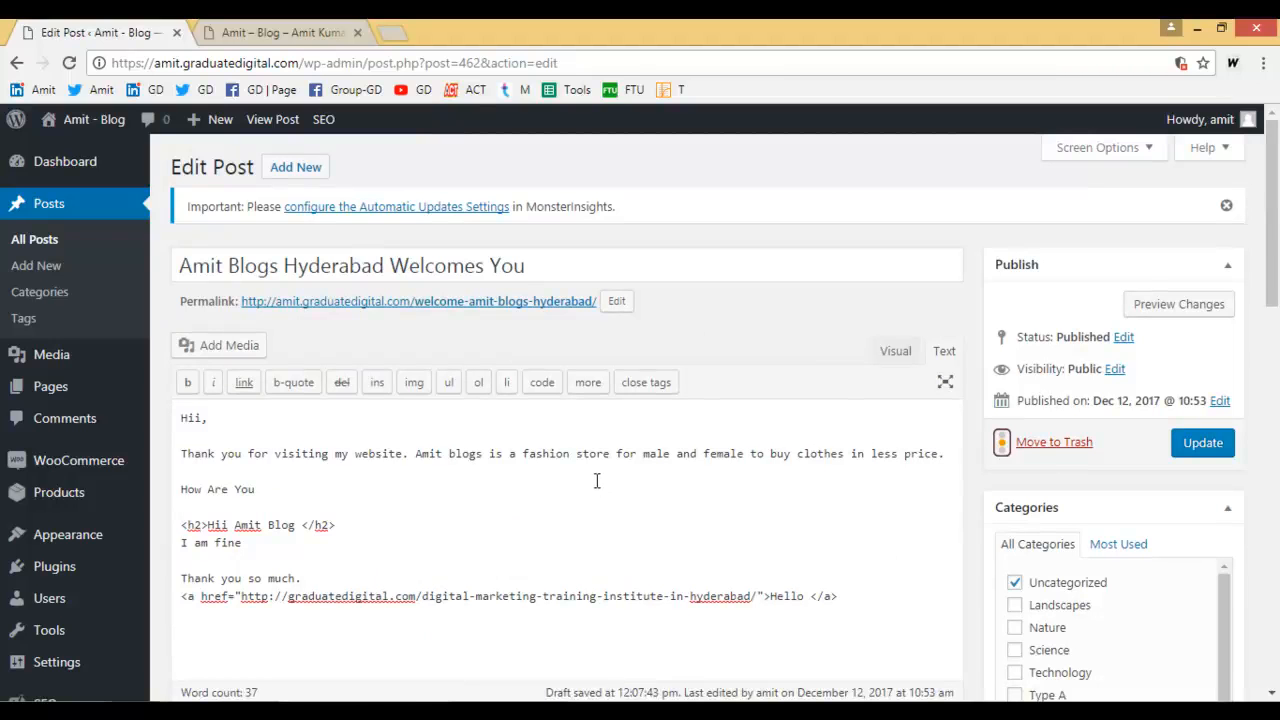
left_click_drag(181, 267, 320, 268)
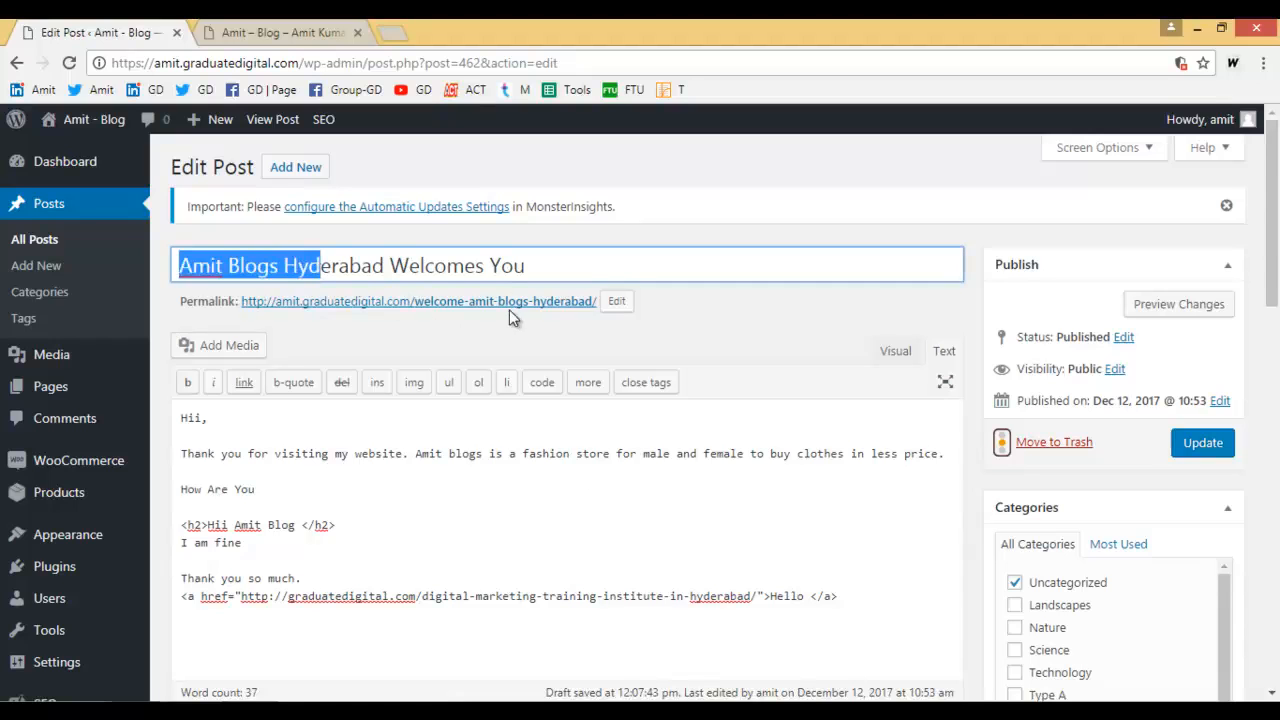
left_click_drag(412, 454, 478, 455)
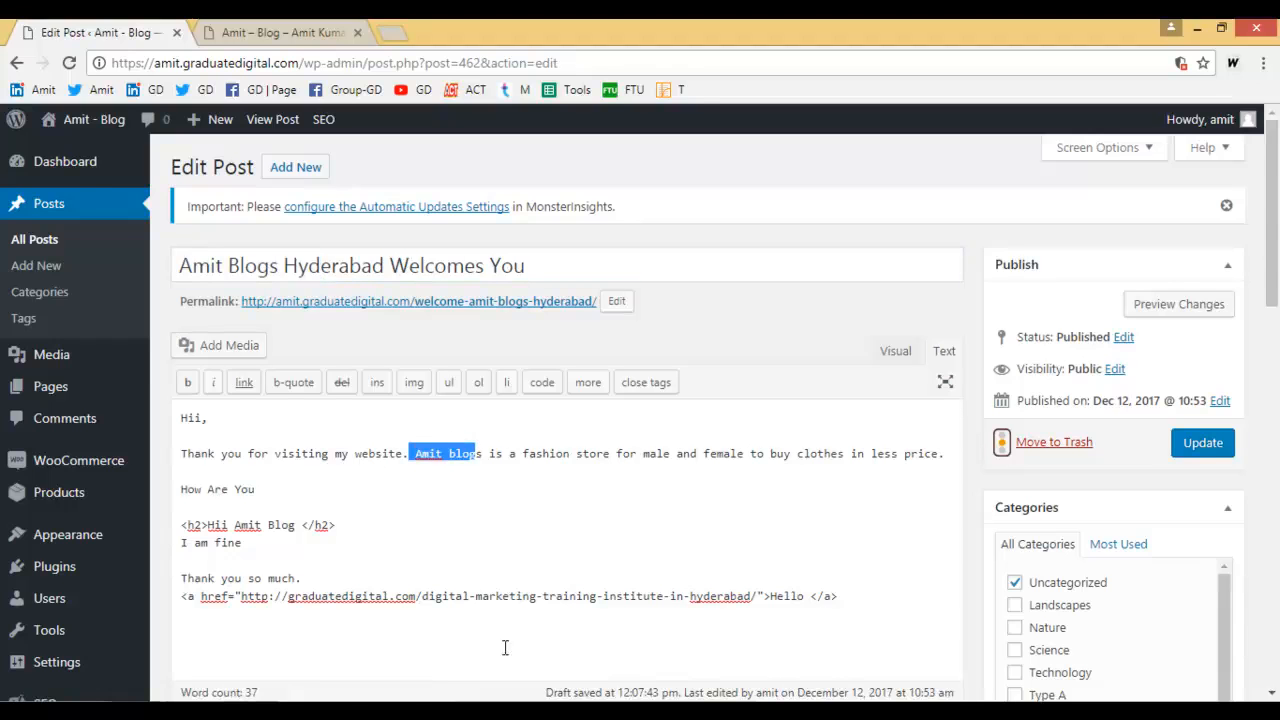
Add the focus keyword as a new last line of the post body, directly below the linked "Hello"
scroll(517, 649, "down", 1)
left_click(406, 541)
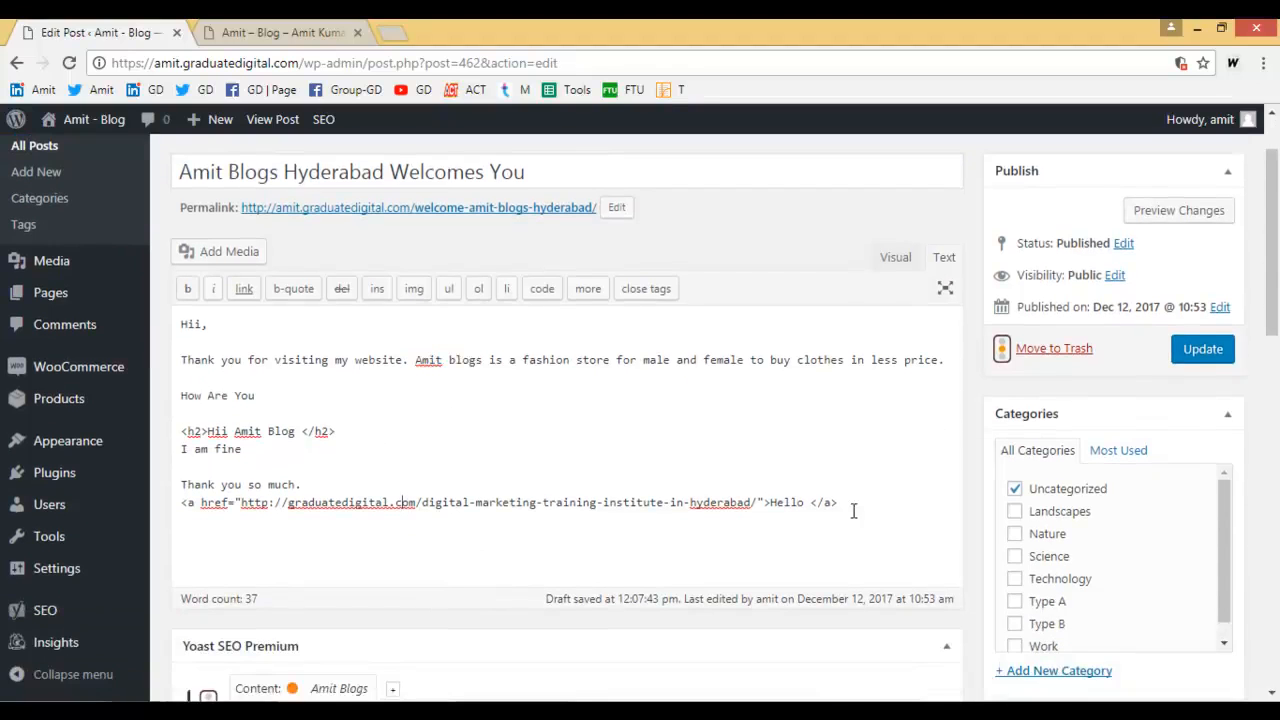
type("blogs")
scroll(608, 531, "down", 1)
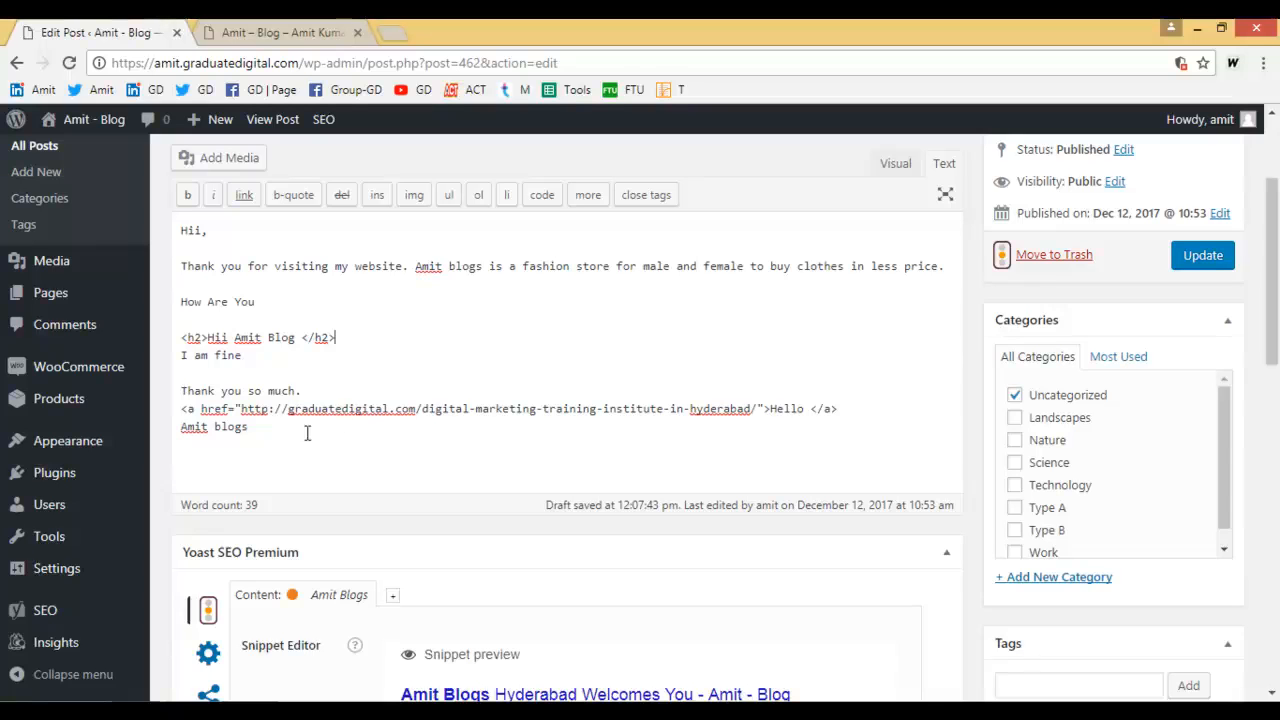
triple_click(260, 425)
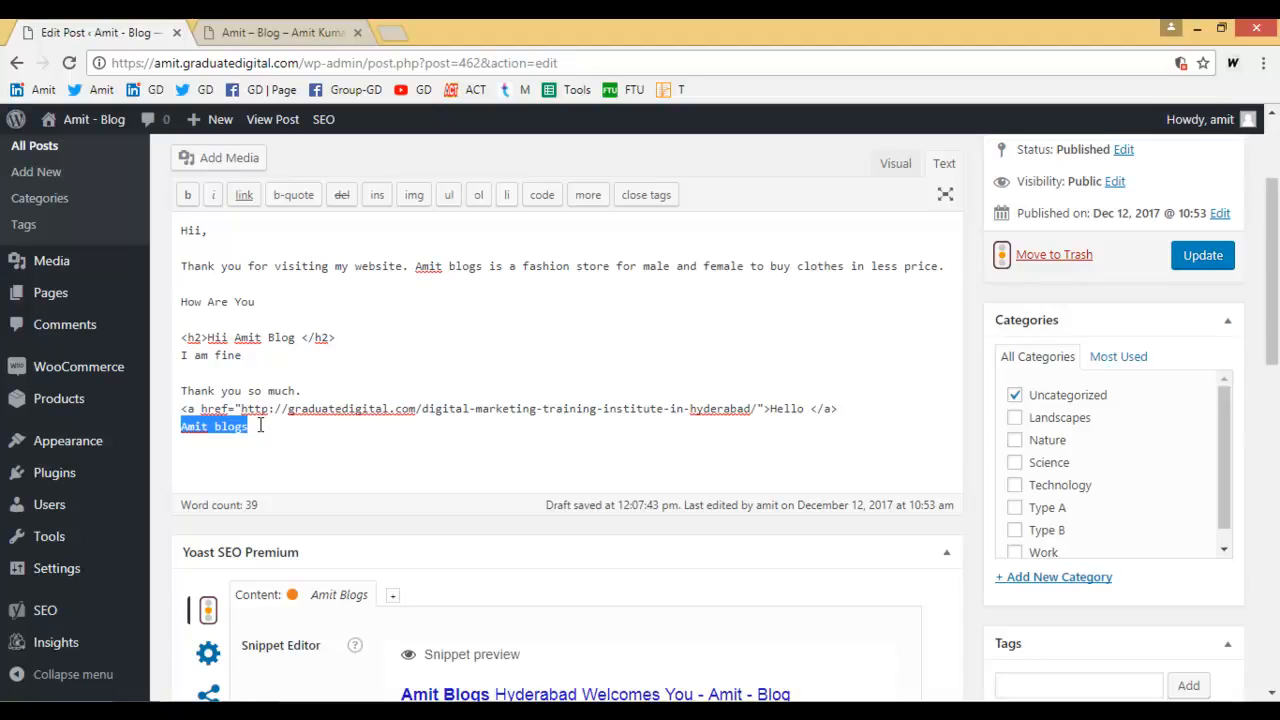
left_click(259, 424)
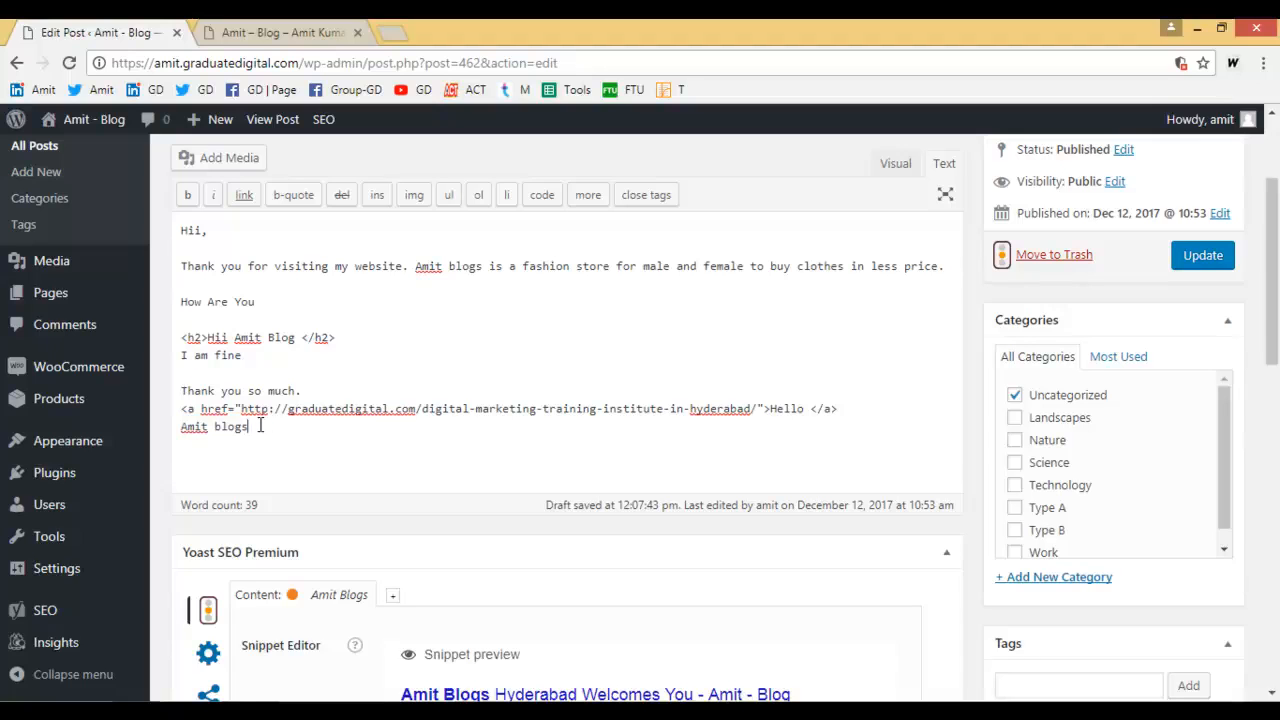
Recheck the content analysis for the edited text and update the published post
scroll(349, 394, "up", 3)
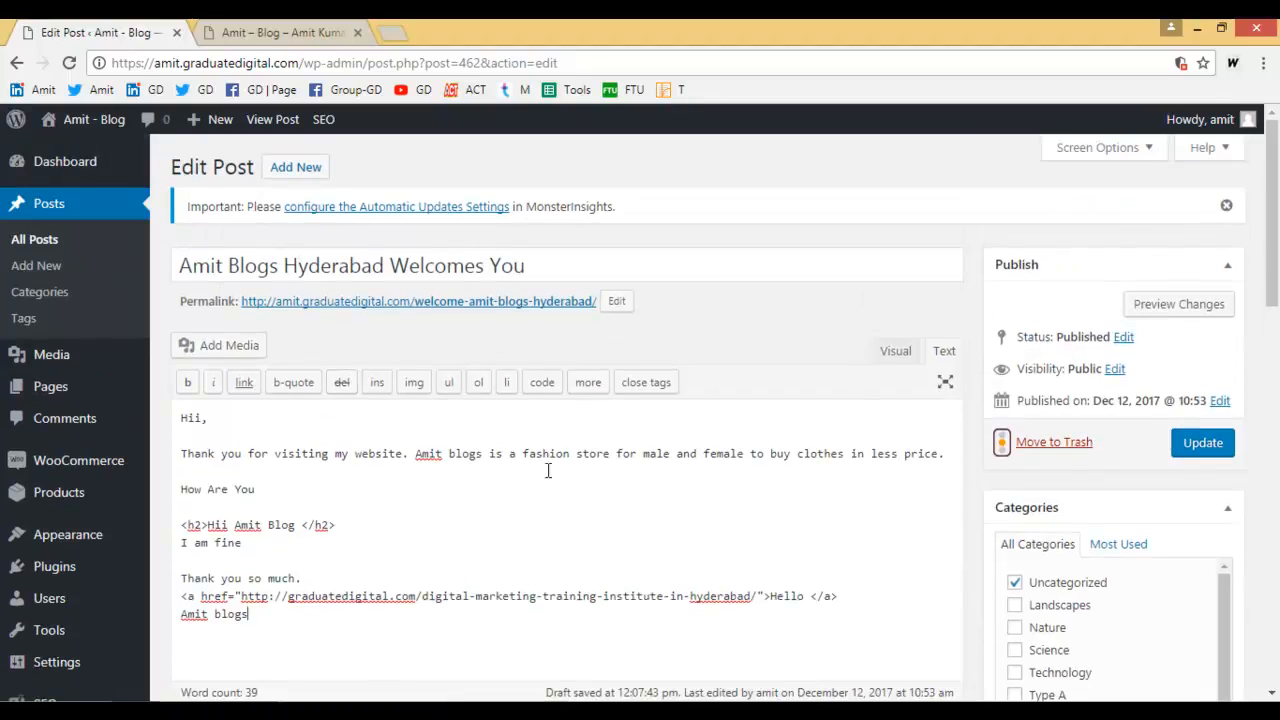
scroll(440, 470, "down", 1)
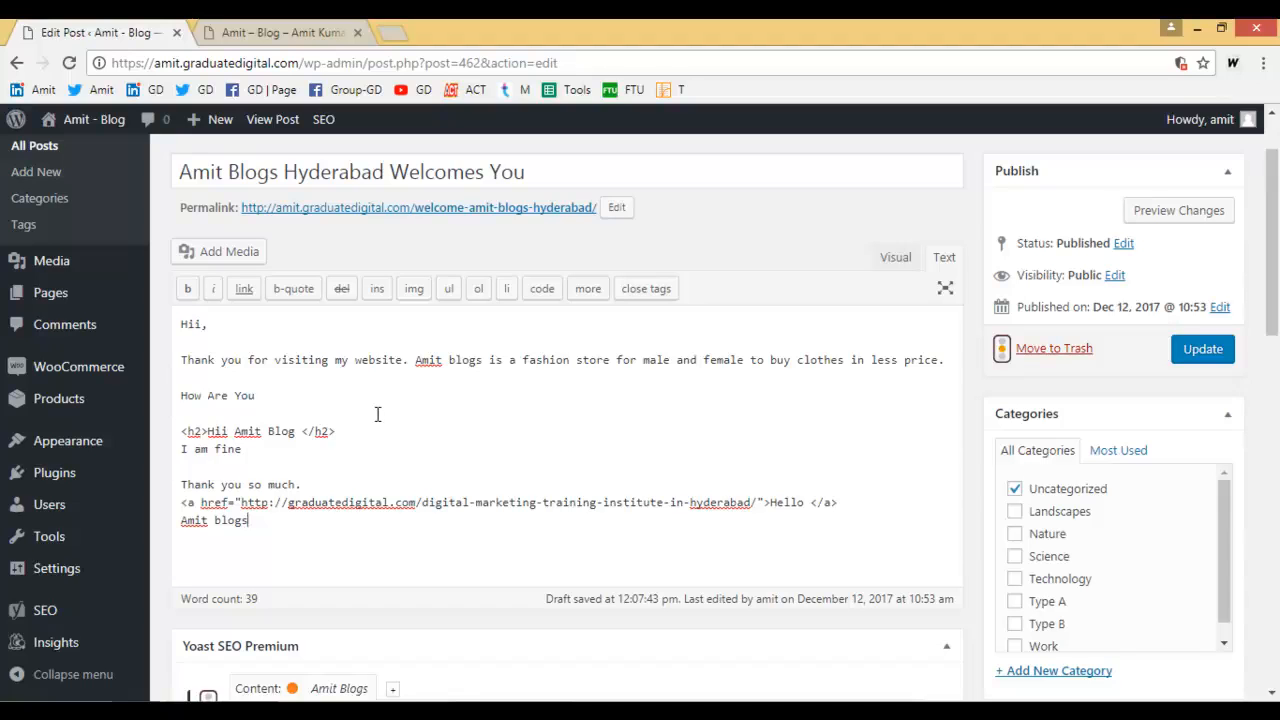
scroll(394, 423, "down", 2)
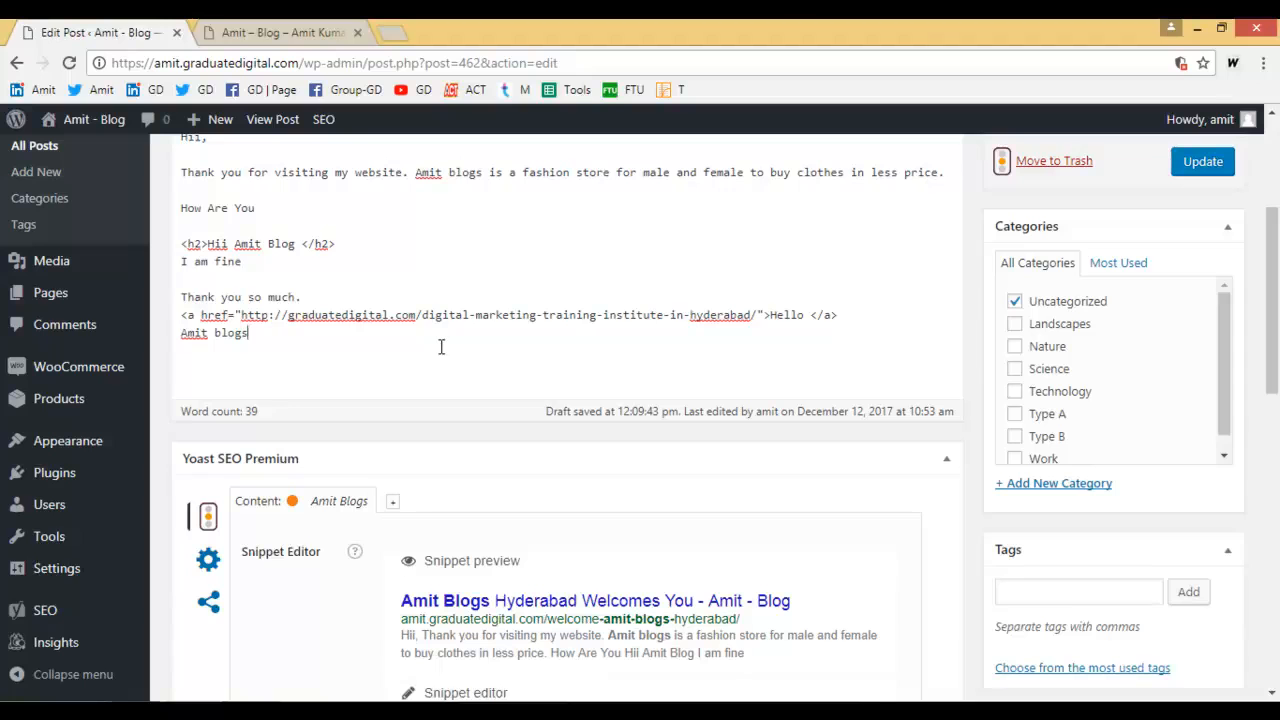
scroll(551, 369, "down", 10)
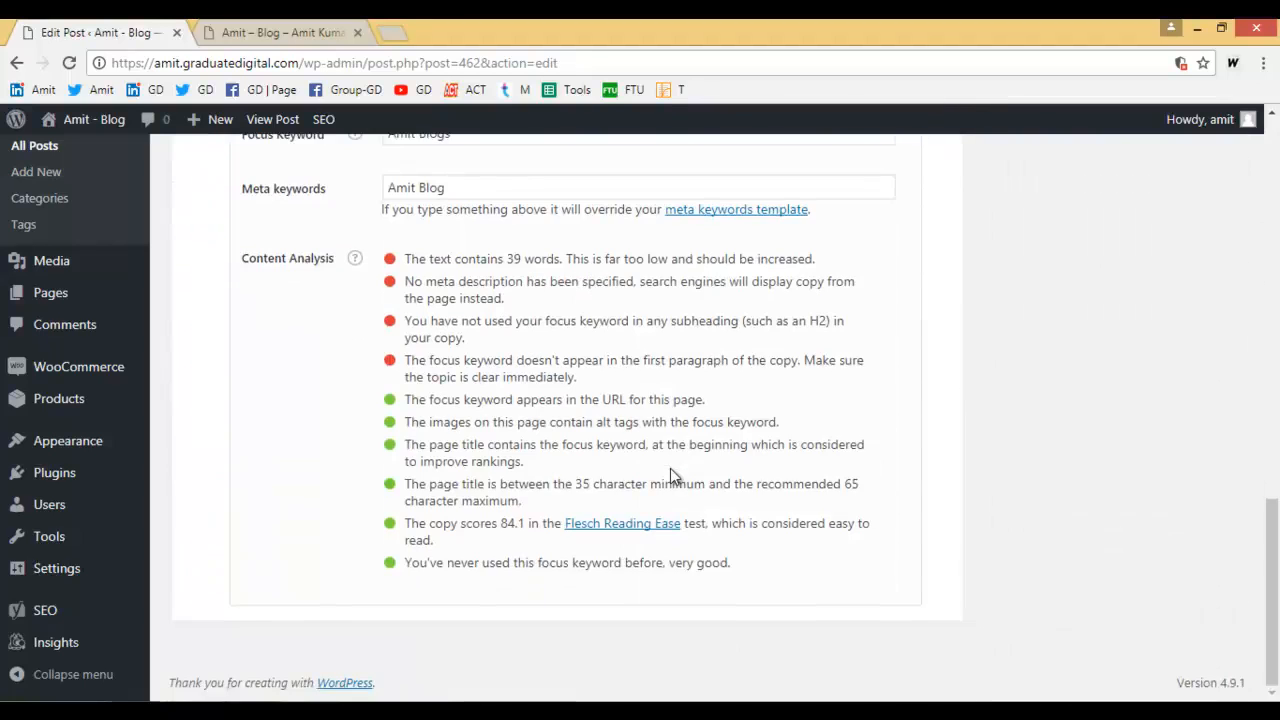
scroll(977, 523, "up", 10)
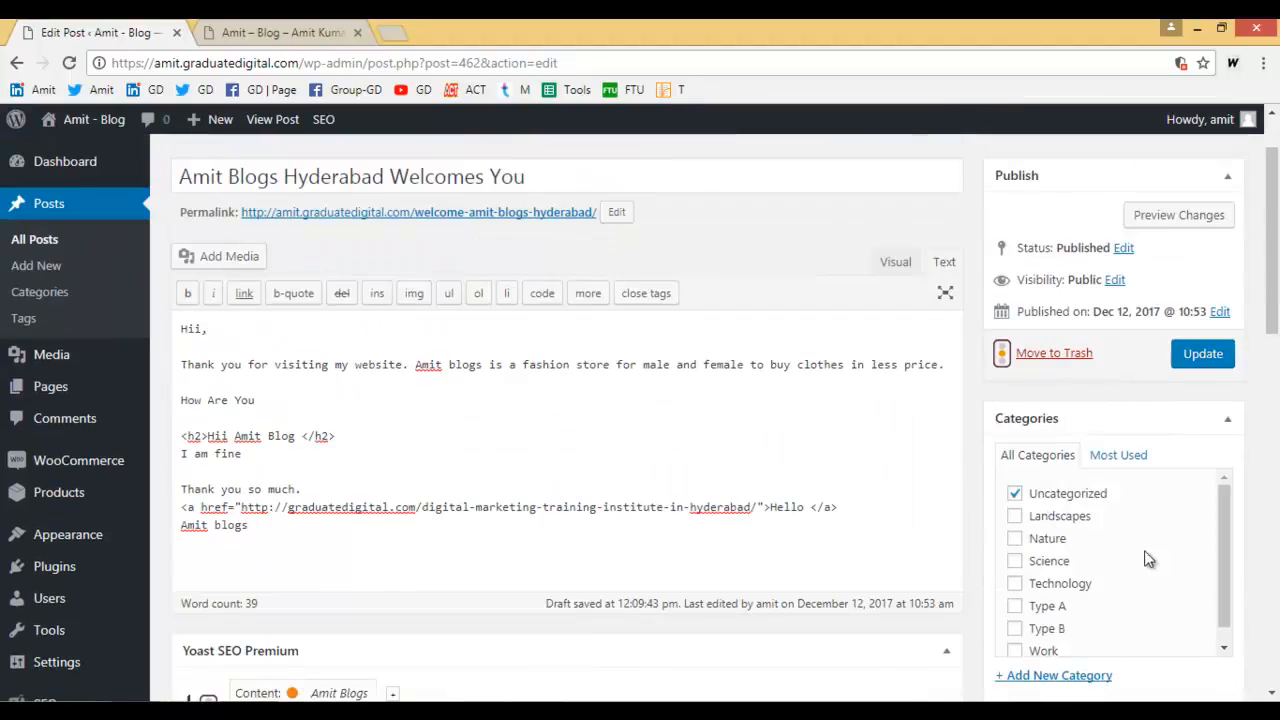
left_click(1203, 354)
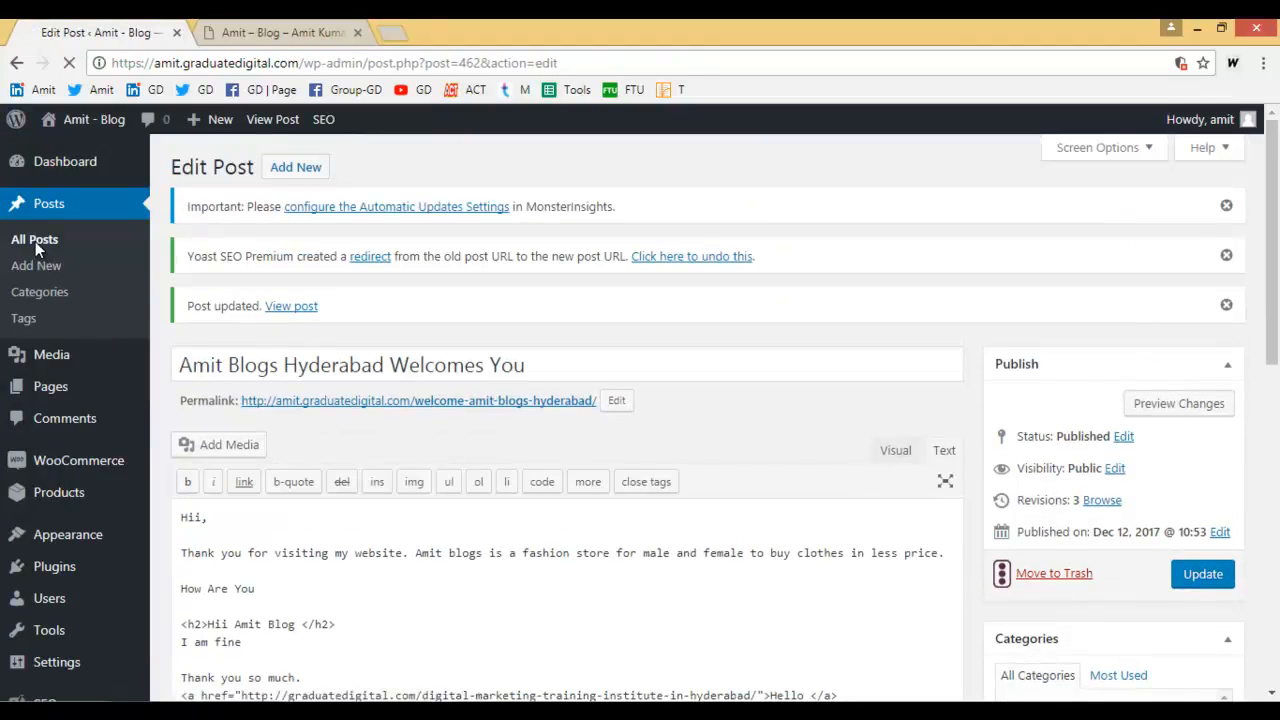
Open the list of all posts and check the SEO score indicator of each one
left_click(35, 241)
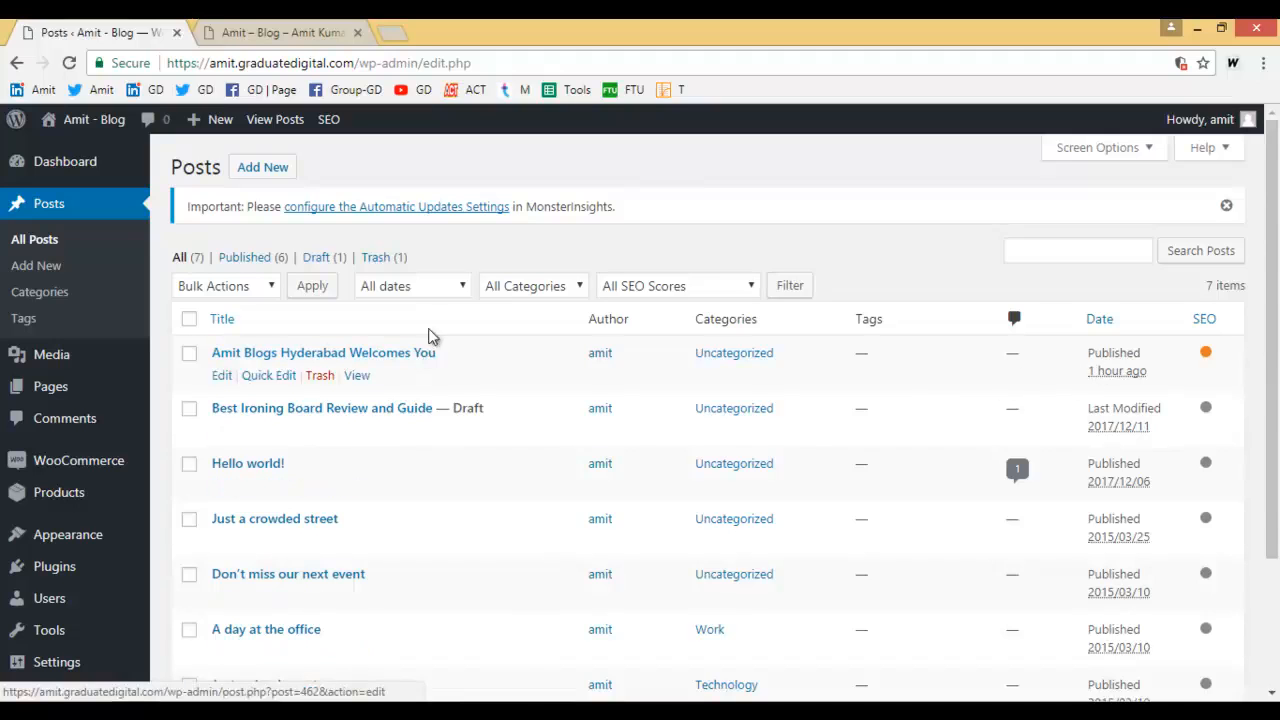
left_click(230, 33)
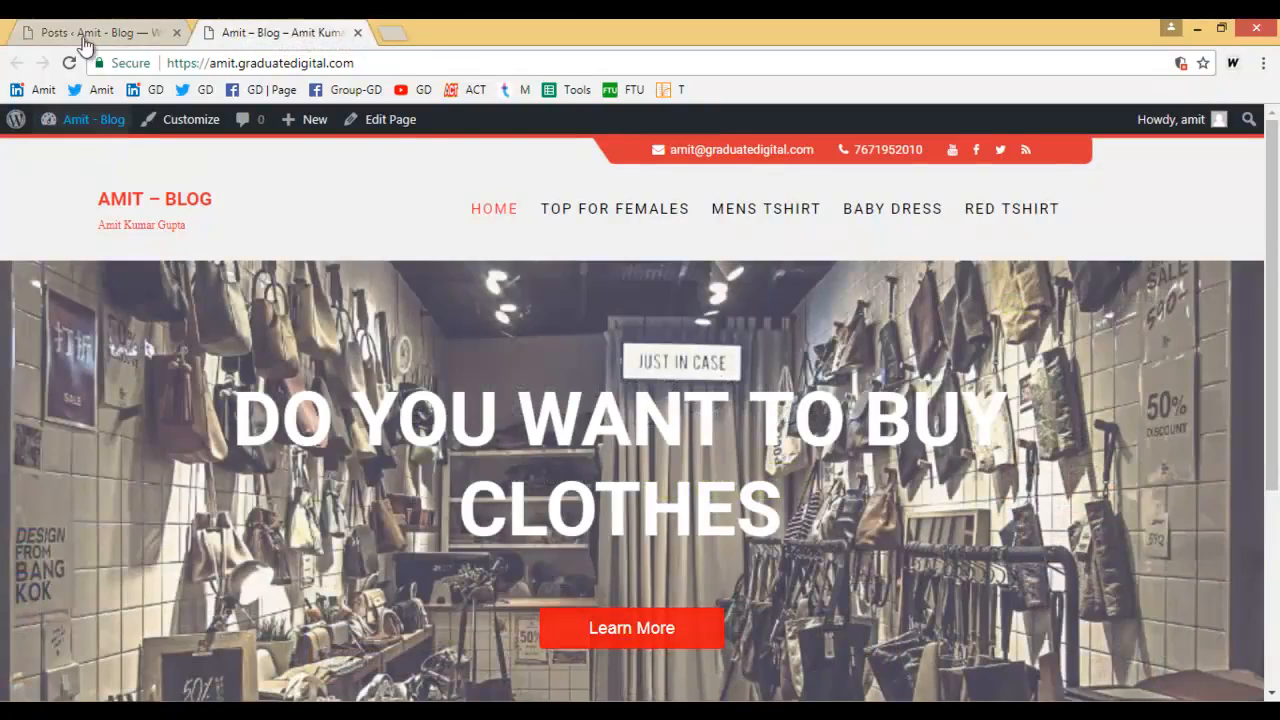
left_click(90, 33)
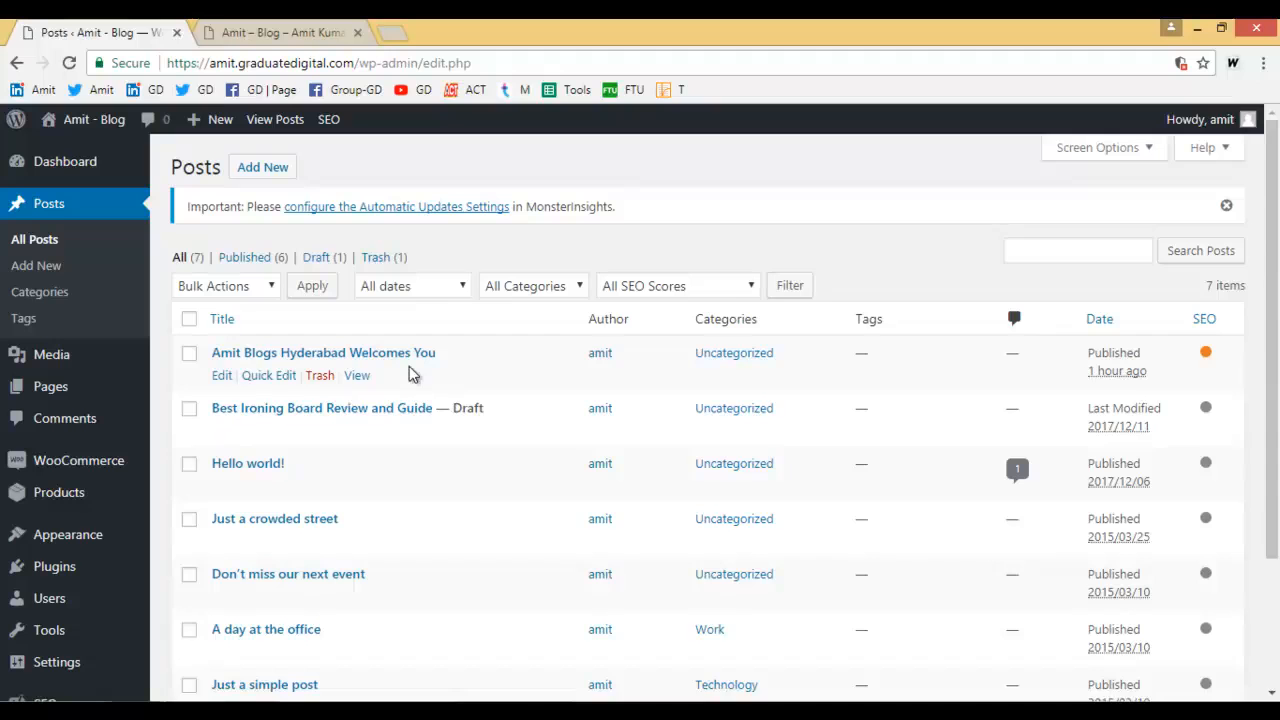
scroll(413, 373, "down", 2)
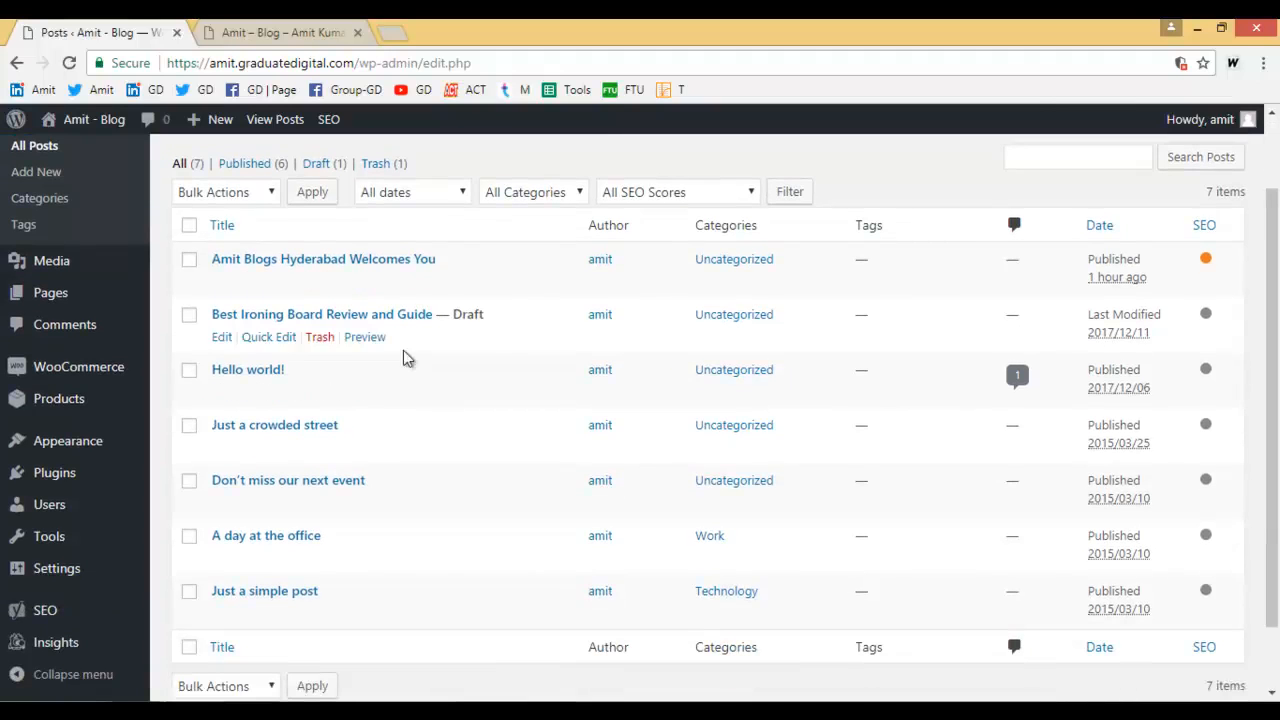
scroll(391, 389, "down", 1)
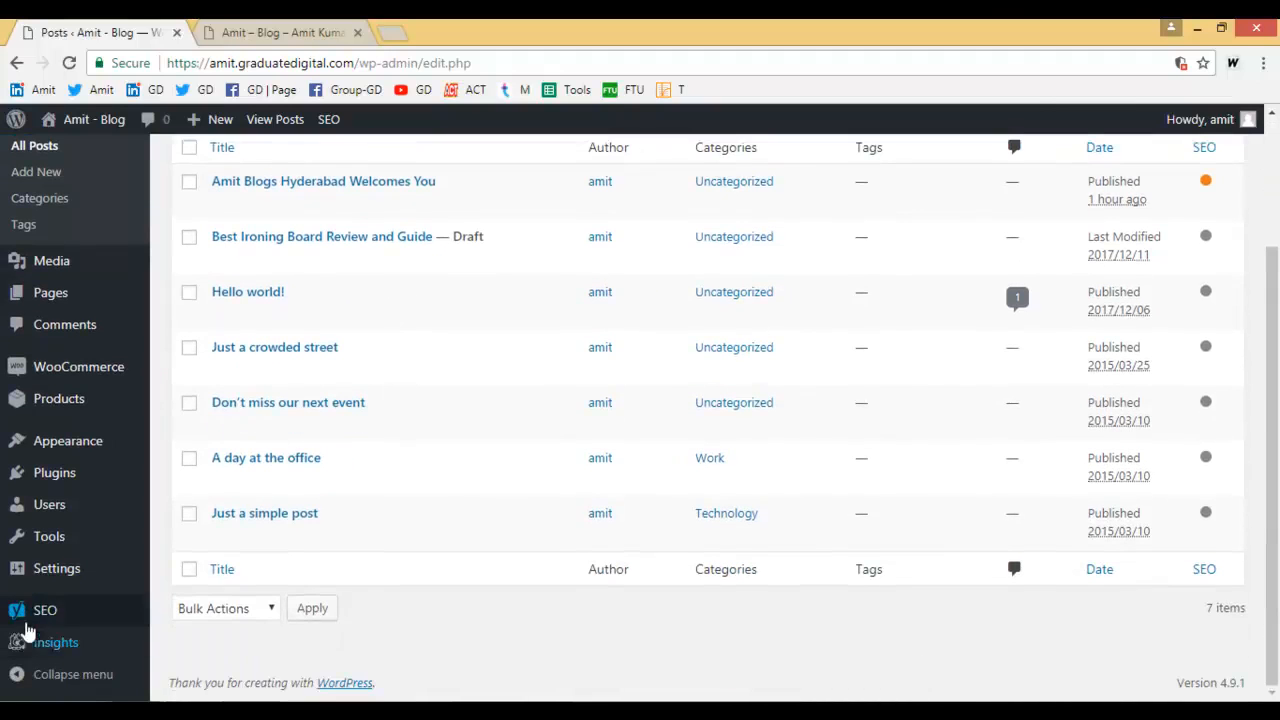
Open Yoast SEO's general settings and review the website name, person details and webmaster tools verification fields
mouse_move(22, 622)
left_click(194, 376)
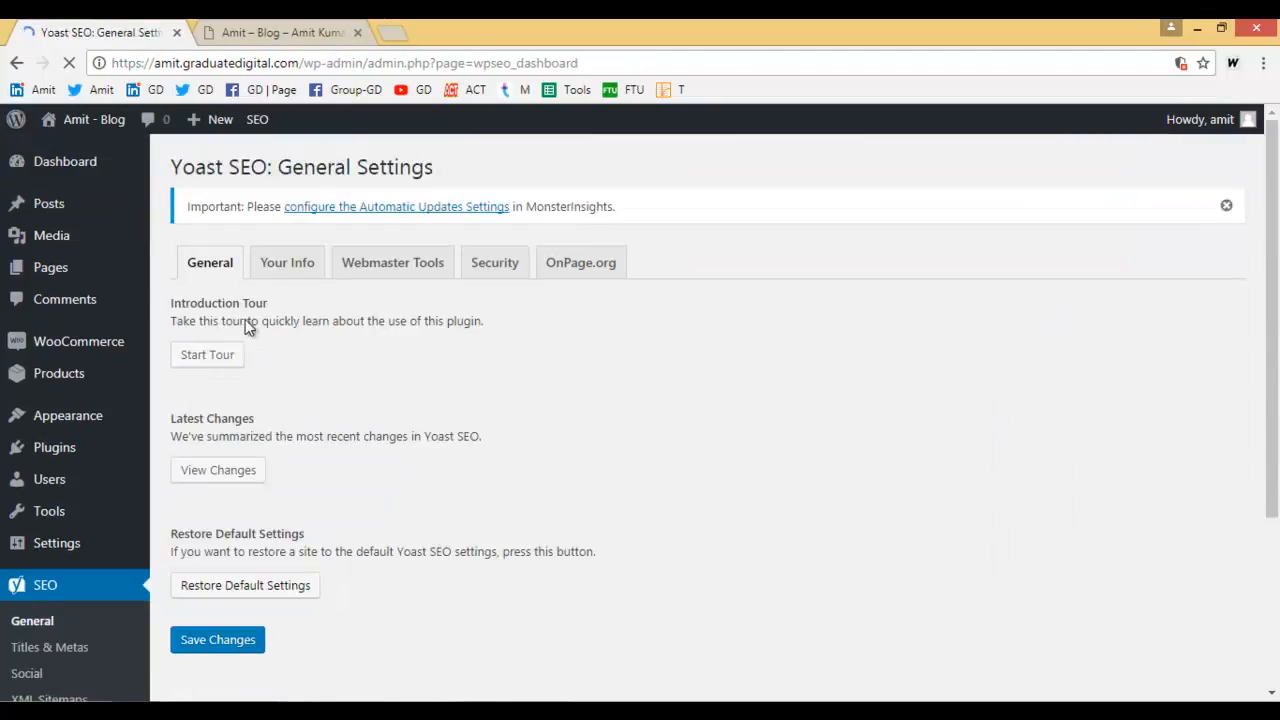
left_click(284, 264)
left_click(458, 391)
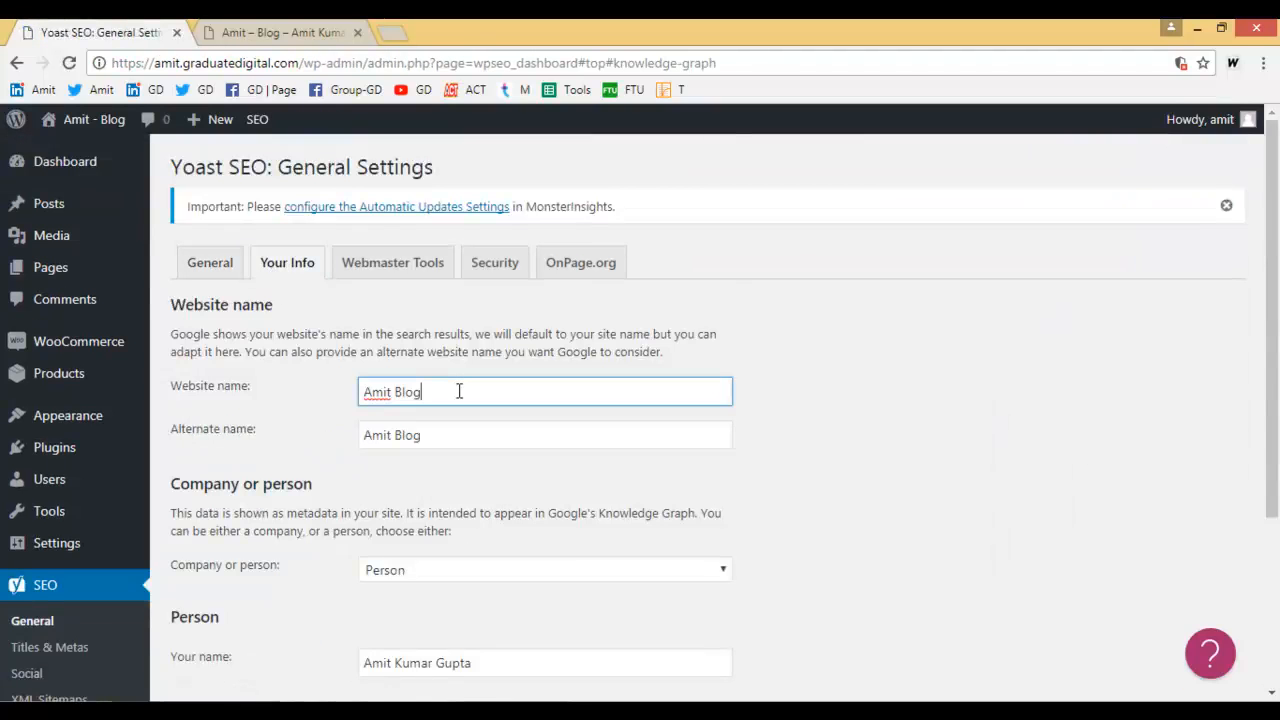
left_click(460, 443)
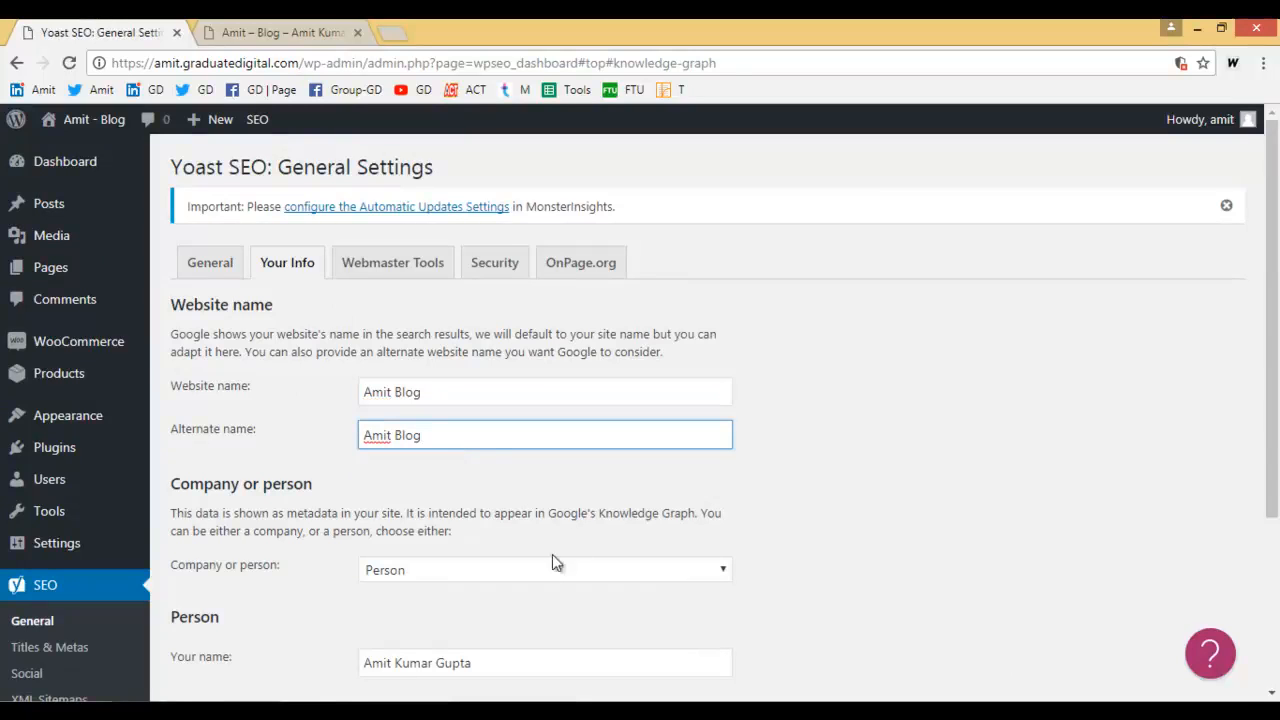
scroll(690, 570, "down", 1)
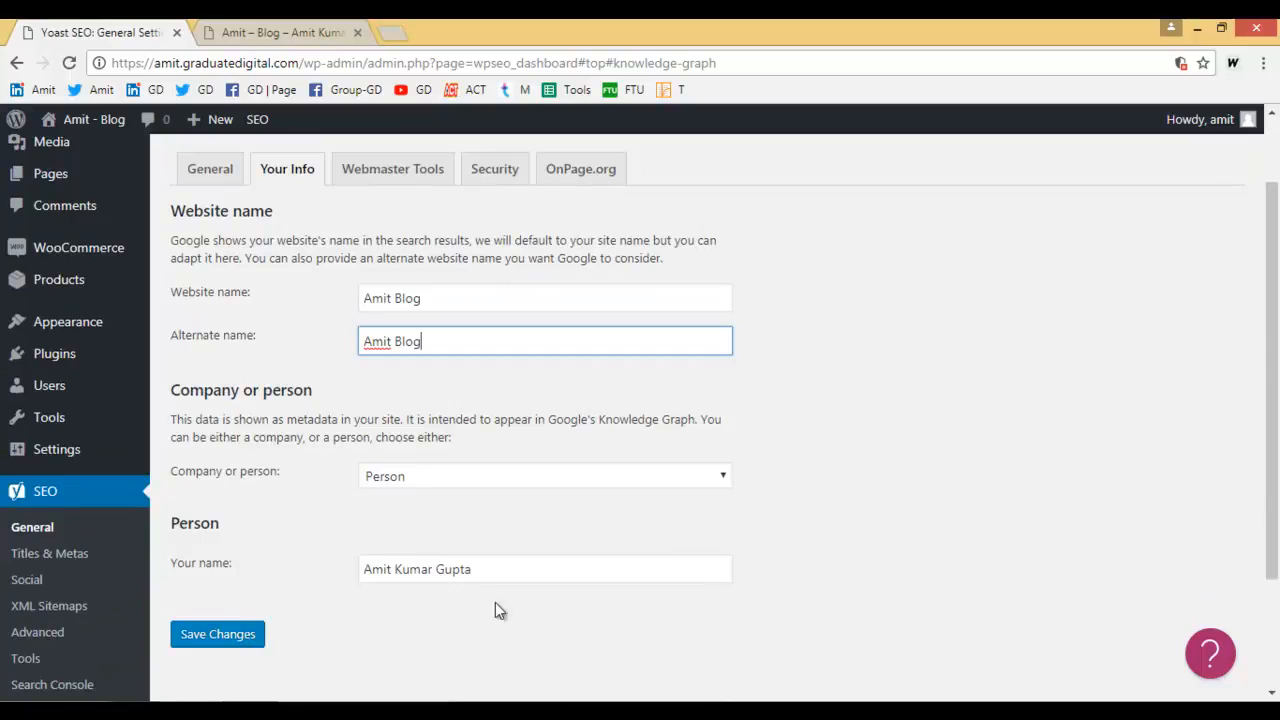
left_click(377, 166)
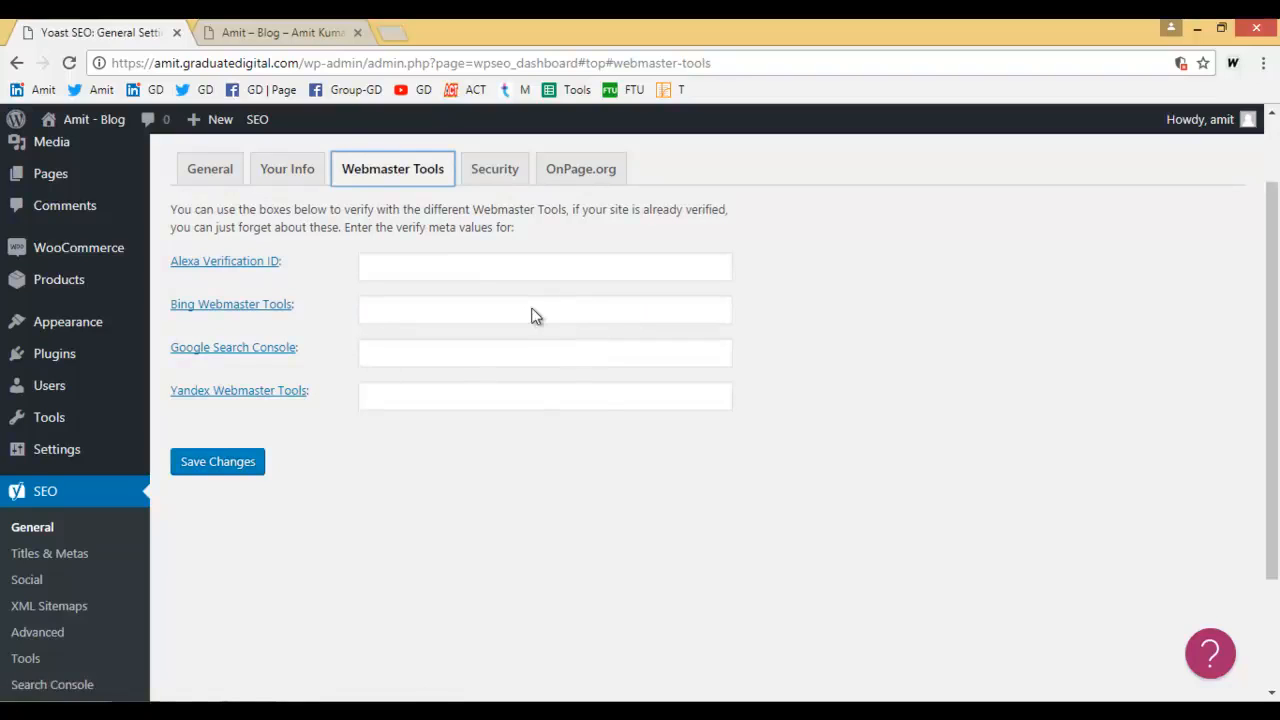
Review the plugin's security setting and its OnPage.org indexability check
left_click(495, 178)
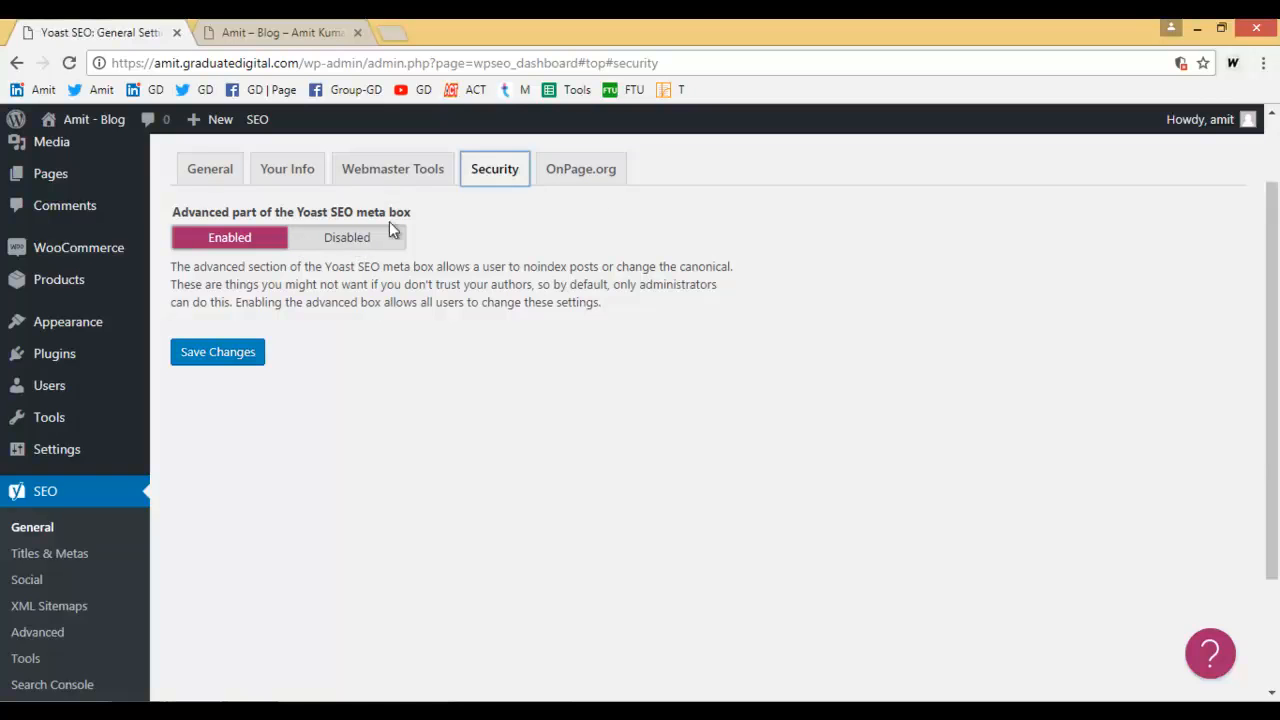
left_click(566, 178)
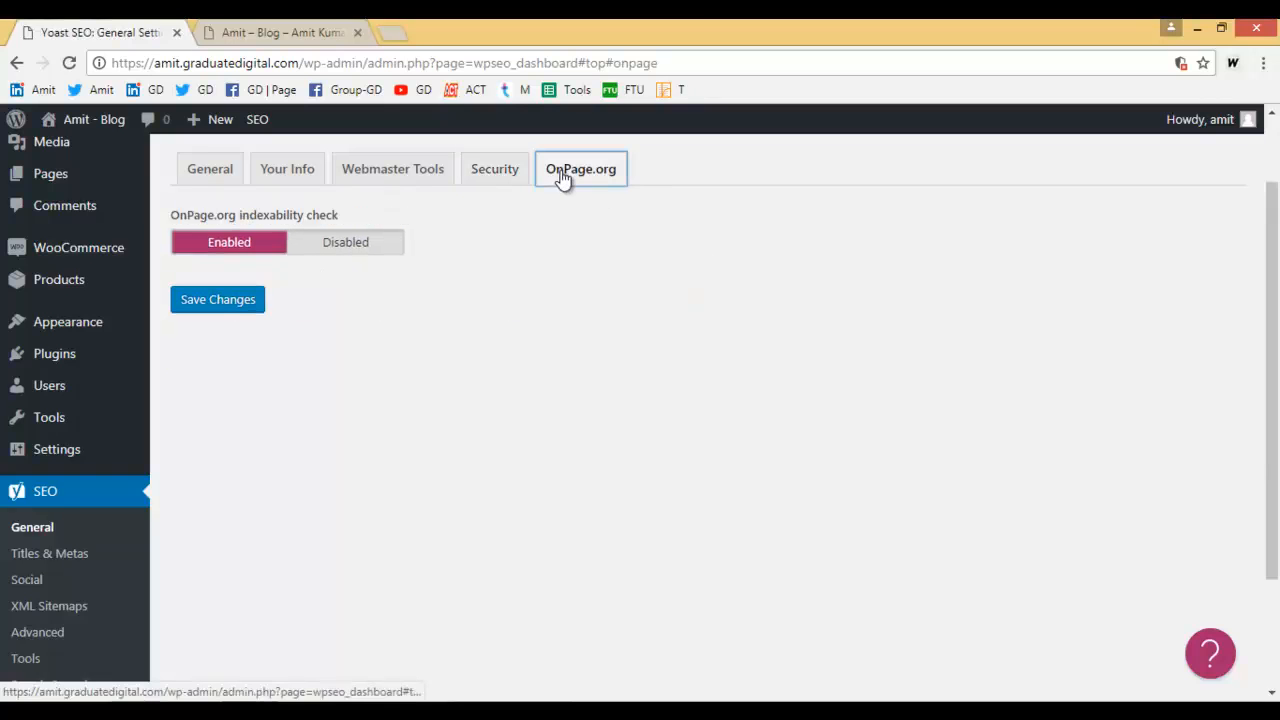
Open the Titles & Metas settings and review the title separator, homepage, post types, taxonomies, archives and sitewide meta options
left_click(40, 553)
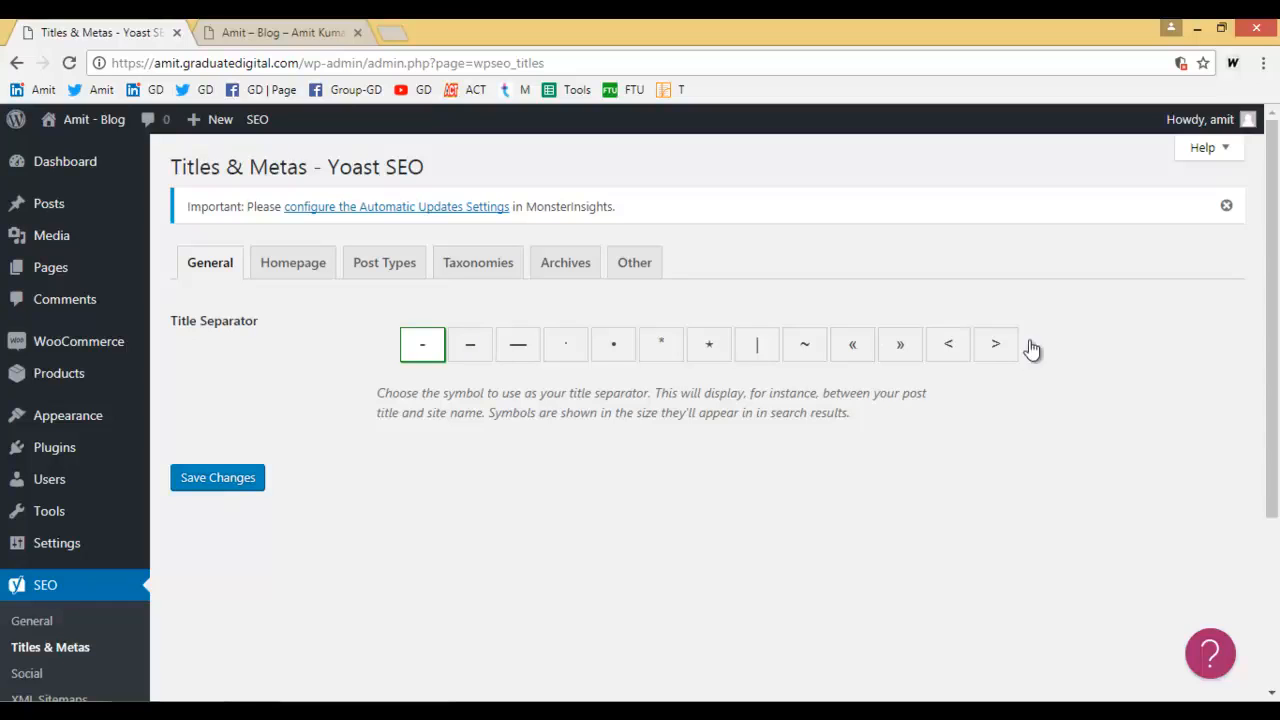
left_click(298, 265)
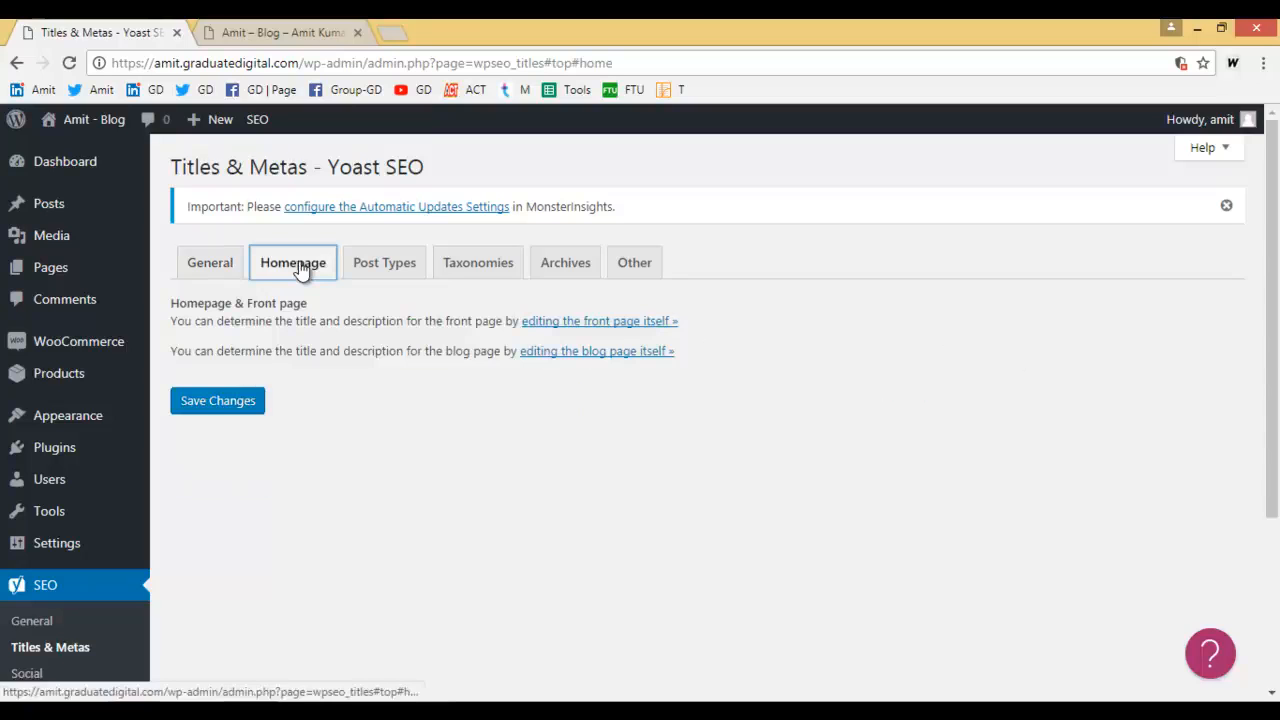
left_click(403, 268)
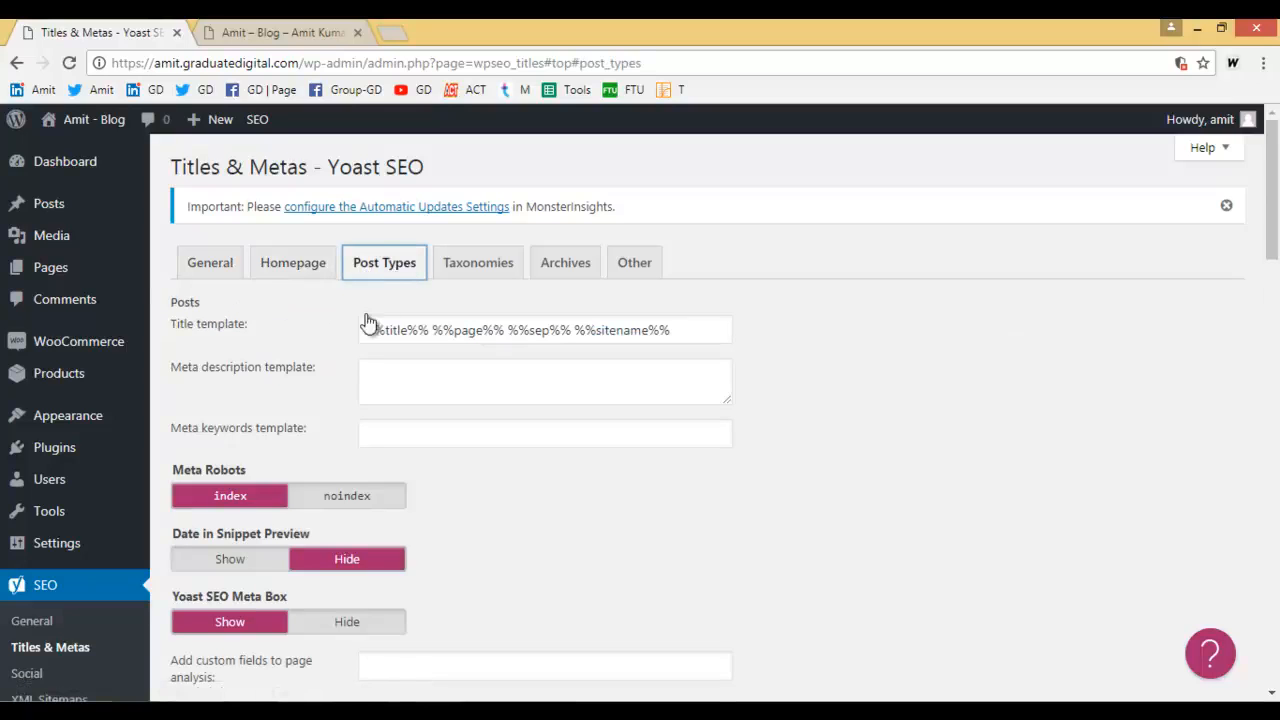
scroll(372, 380, "down", 1)
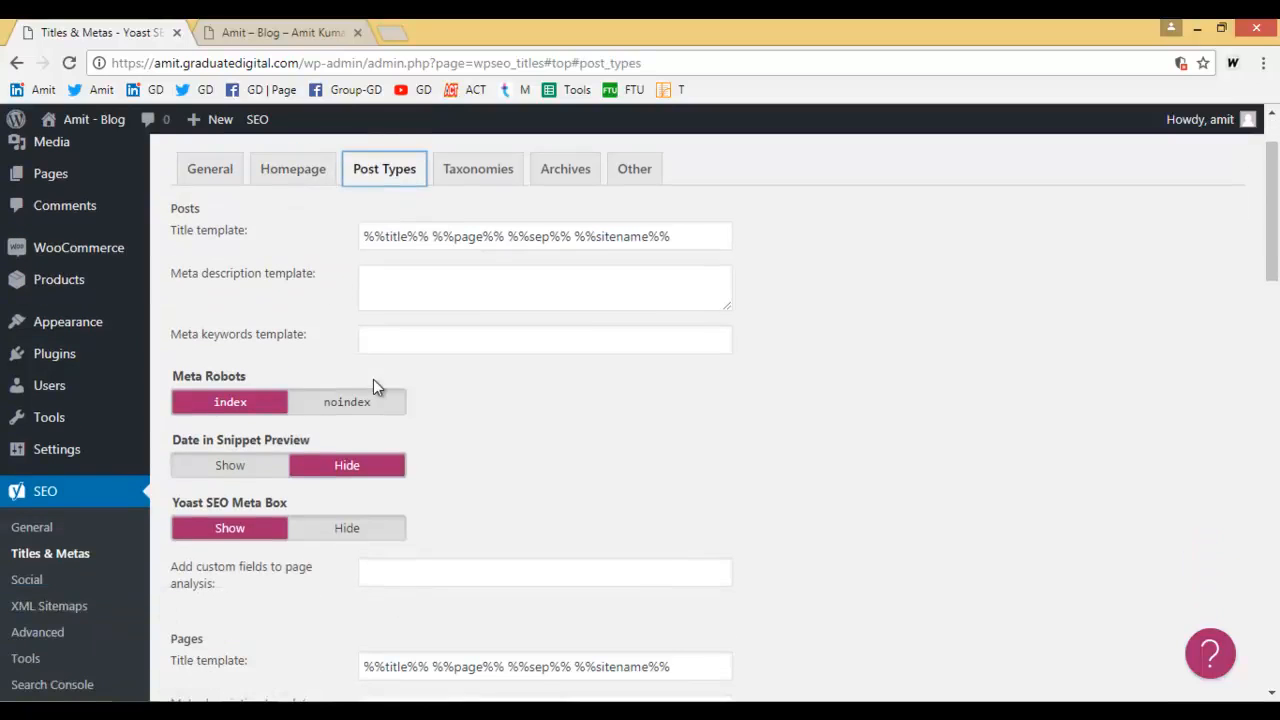
left_click(461, 176)
left_click(563, 176)
left_click(636, 170)
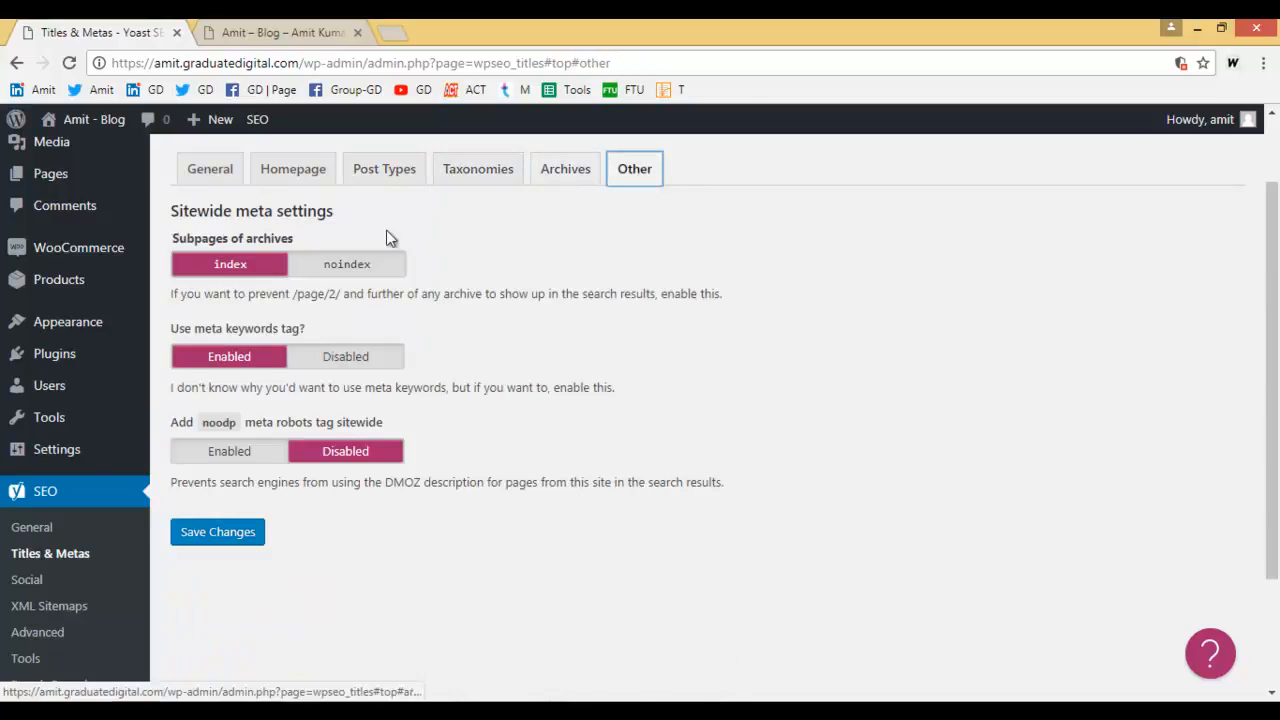
scroll(100, 480, "down", 1)
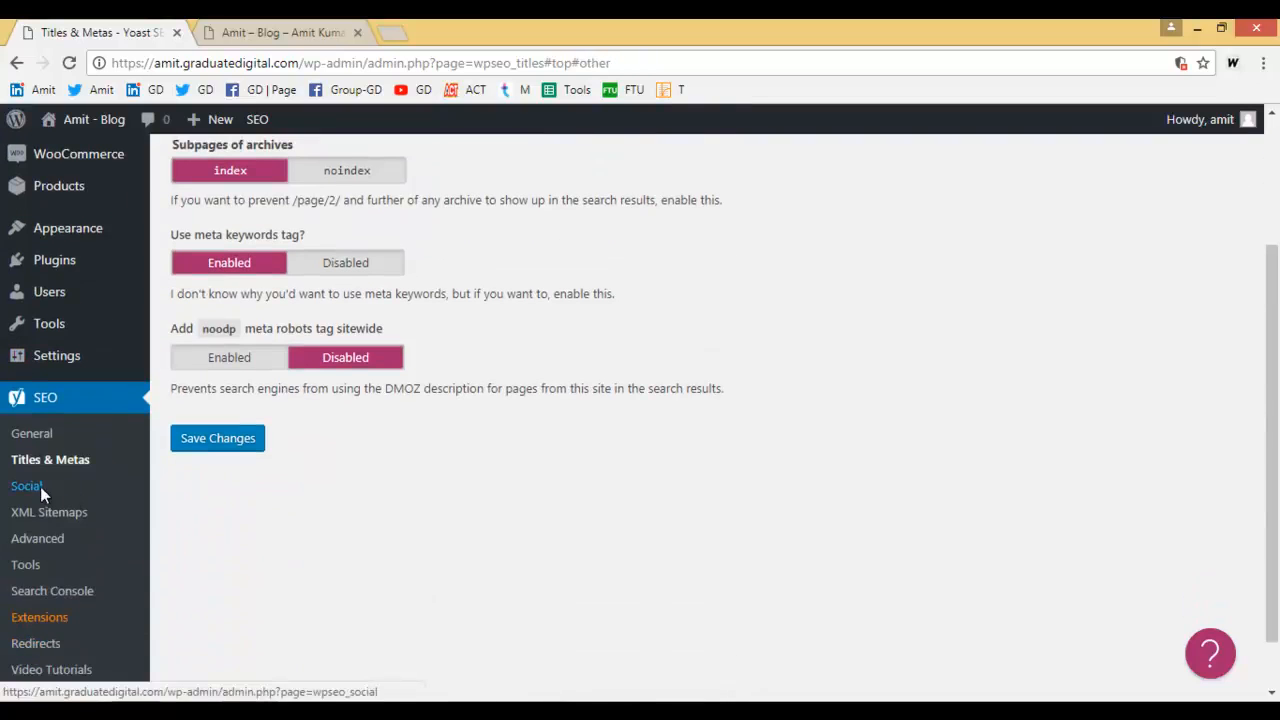
Open Yoast SEO's Social settings and review the profile URL fields for the site's social accounts
left_click(40, 486)
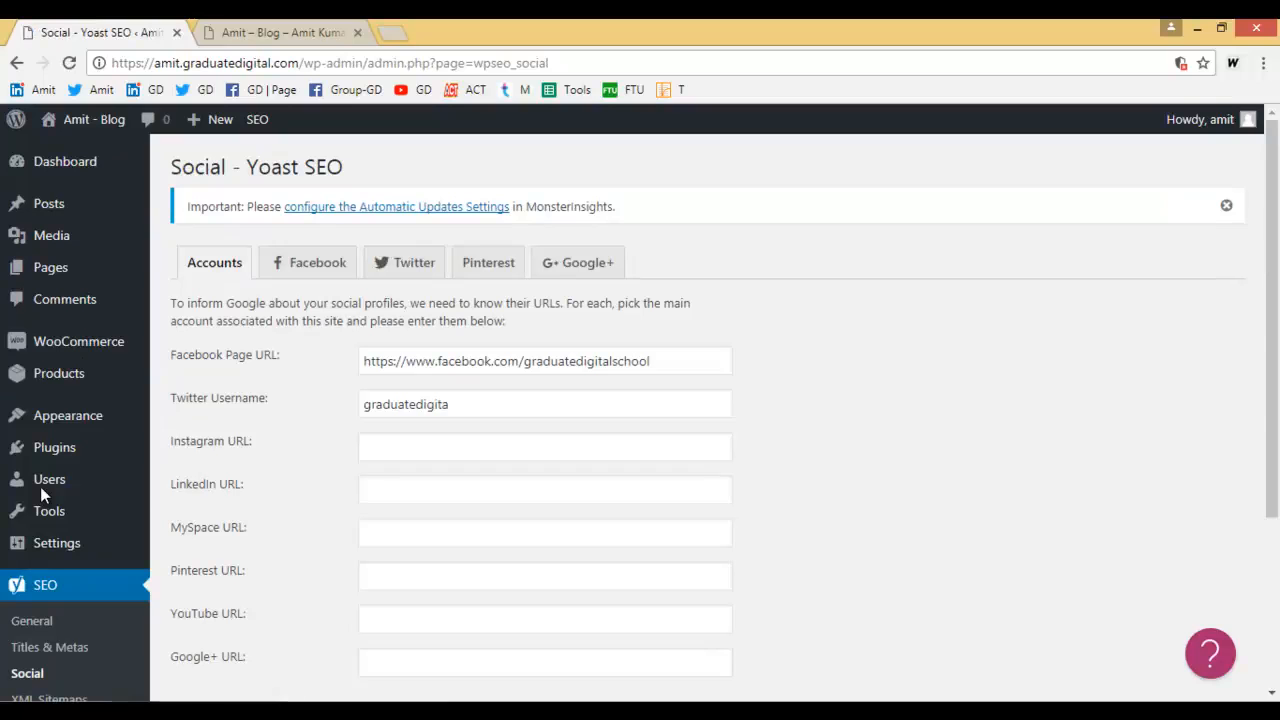
mouse_move(41, 490)
scroll(300, 510, "down", 2)
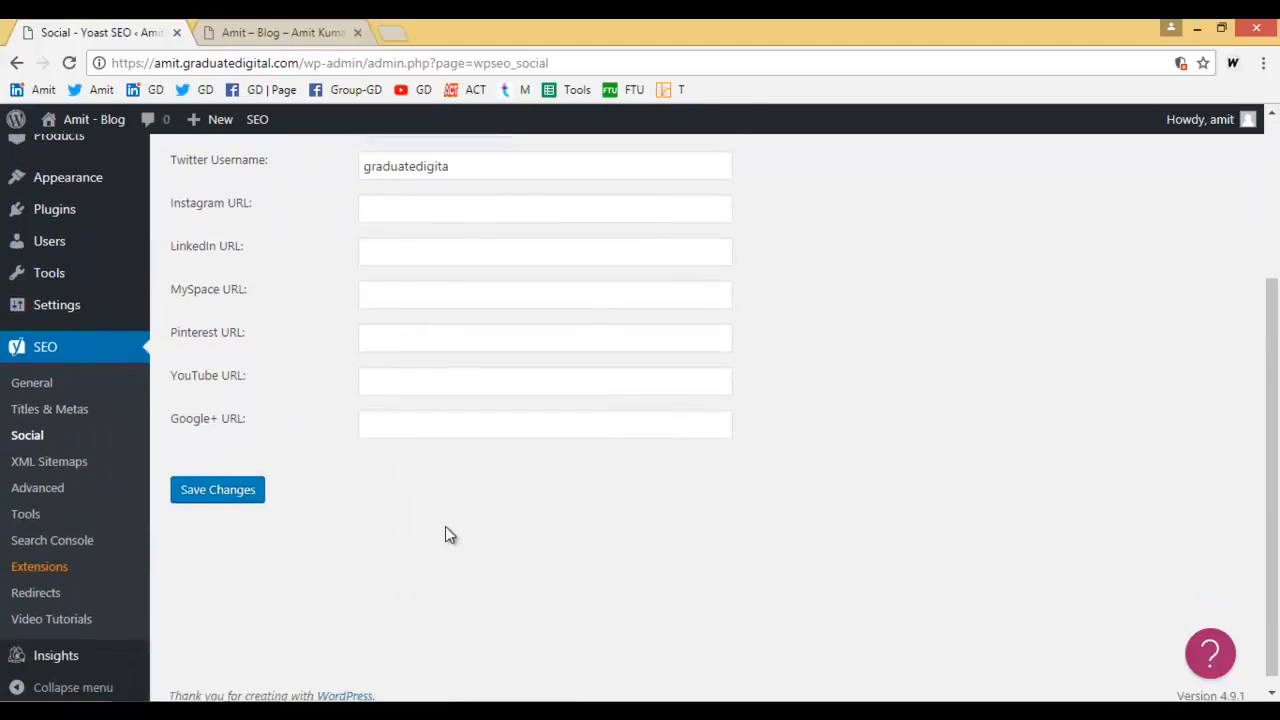
scroll(443, 514, "up", 3)
Set the blue and grey hoodie photo from the media library as the default Facebook sharing image and save the settings
left_click(309, 199)
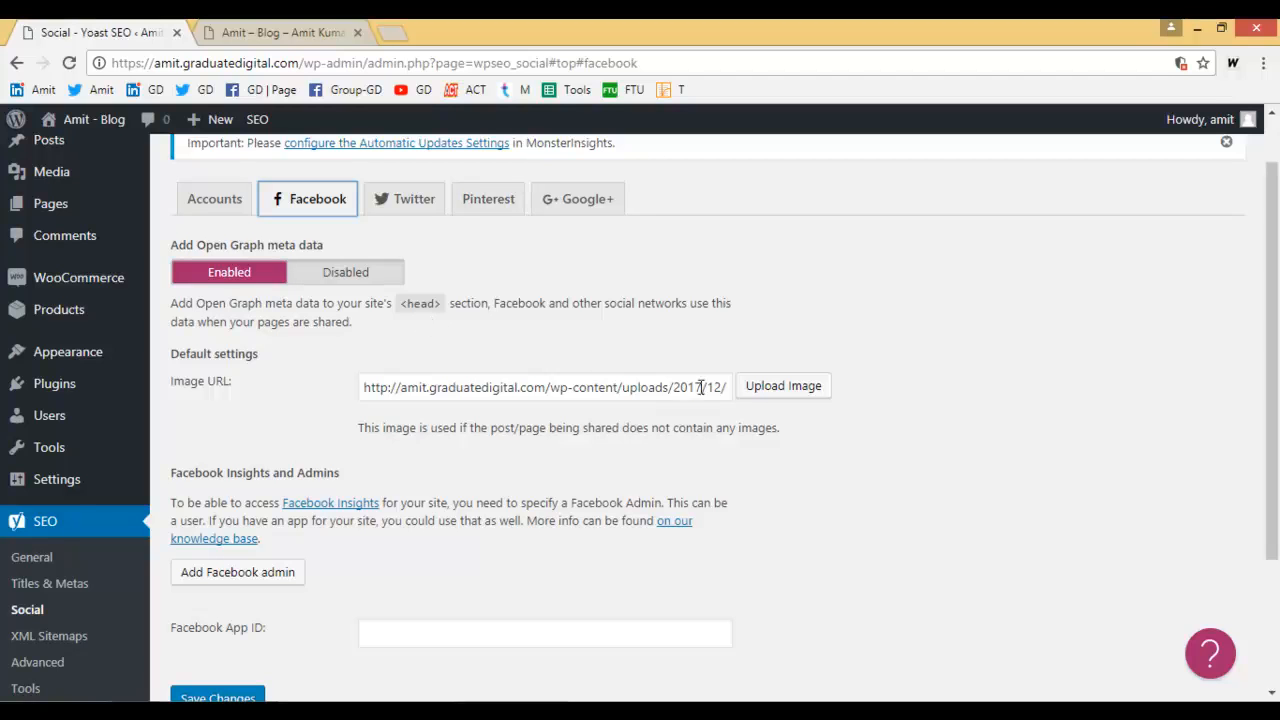
left_click(785, 394)
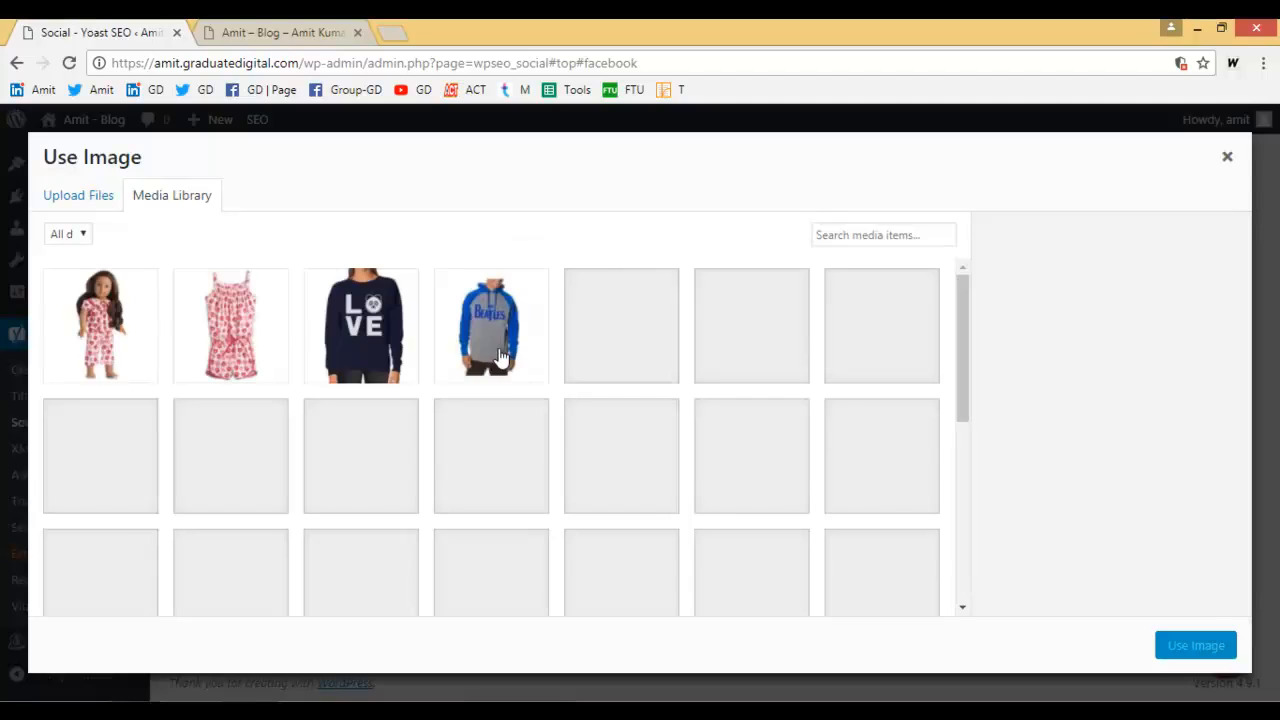
left_click(501, 357)
left_click(1205, 647)
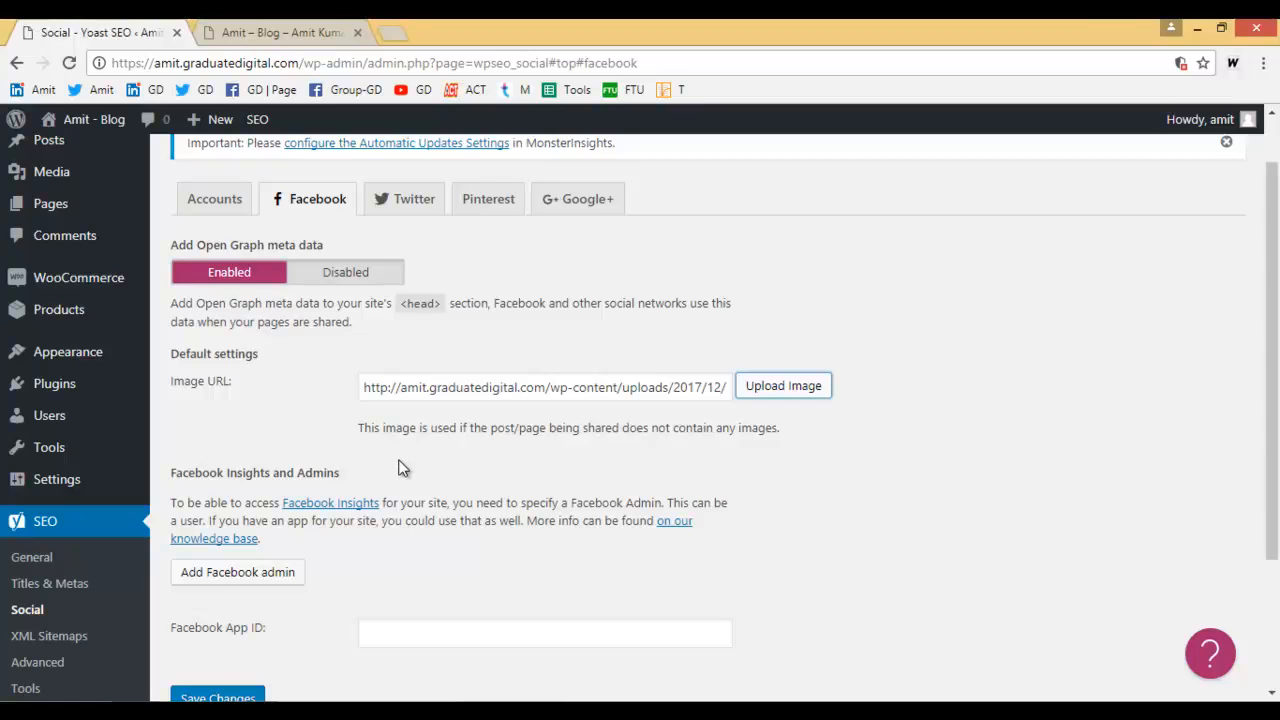
left_click(218, 695)
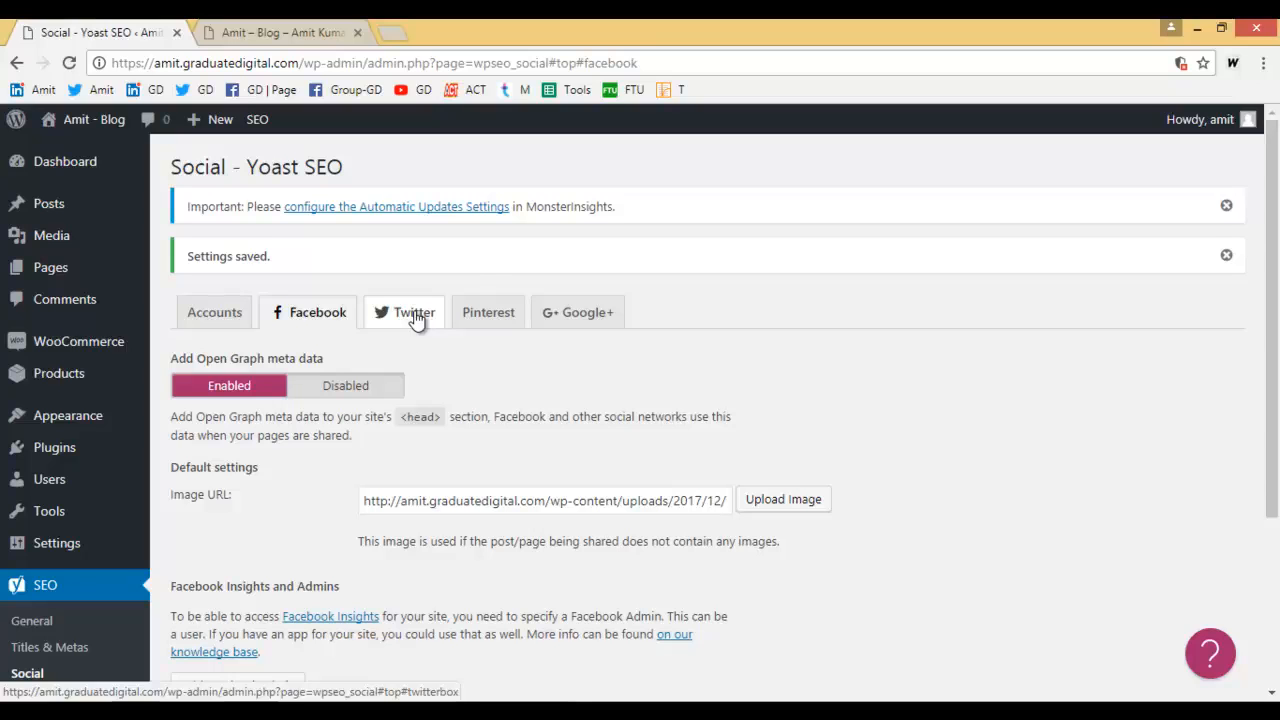
Review the Twitter, Pinterest and Google+ options in the Social settings
left_click(415, 313)
left_click(480, 322)
left_click(576, 318)
scroll(309, 426, "down", 3)
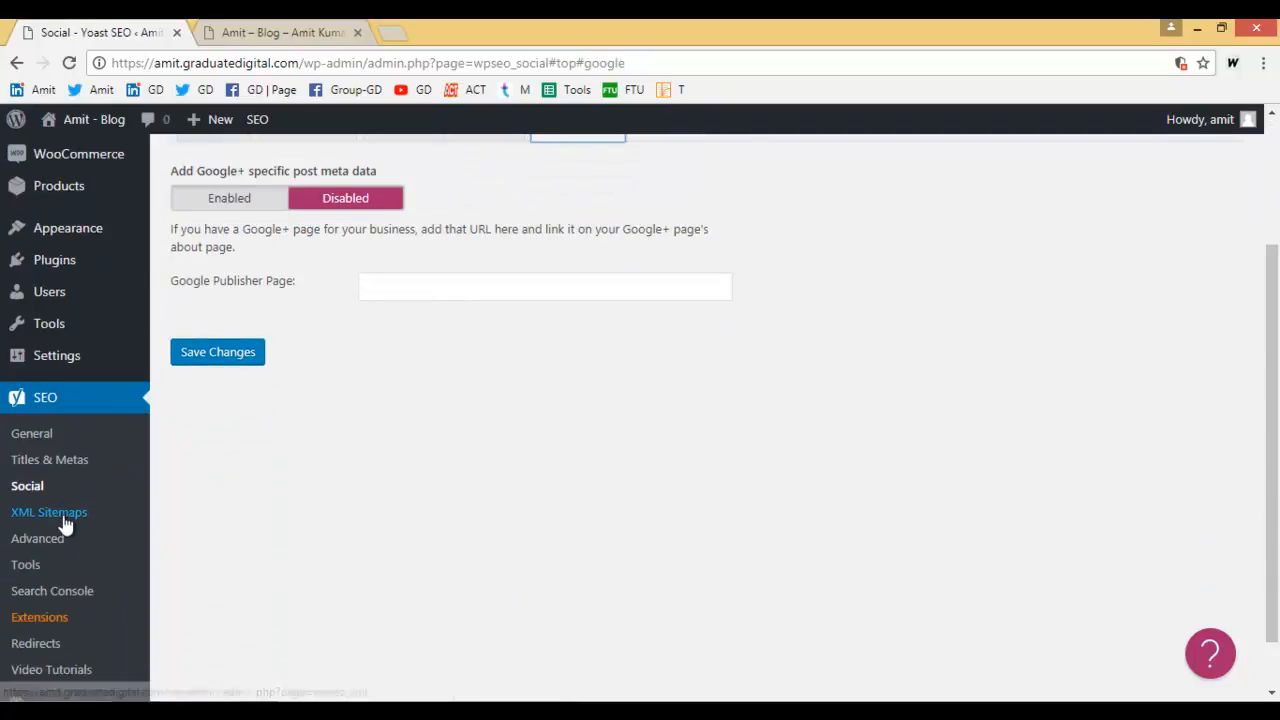
Enable breadcrumbs in Yoast SEO's Advanced settings and review the separator, homepage anchor text and prefix fields
left_click(46, 540)
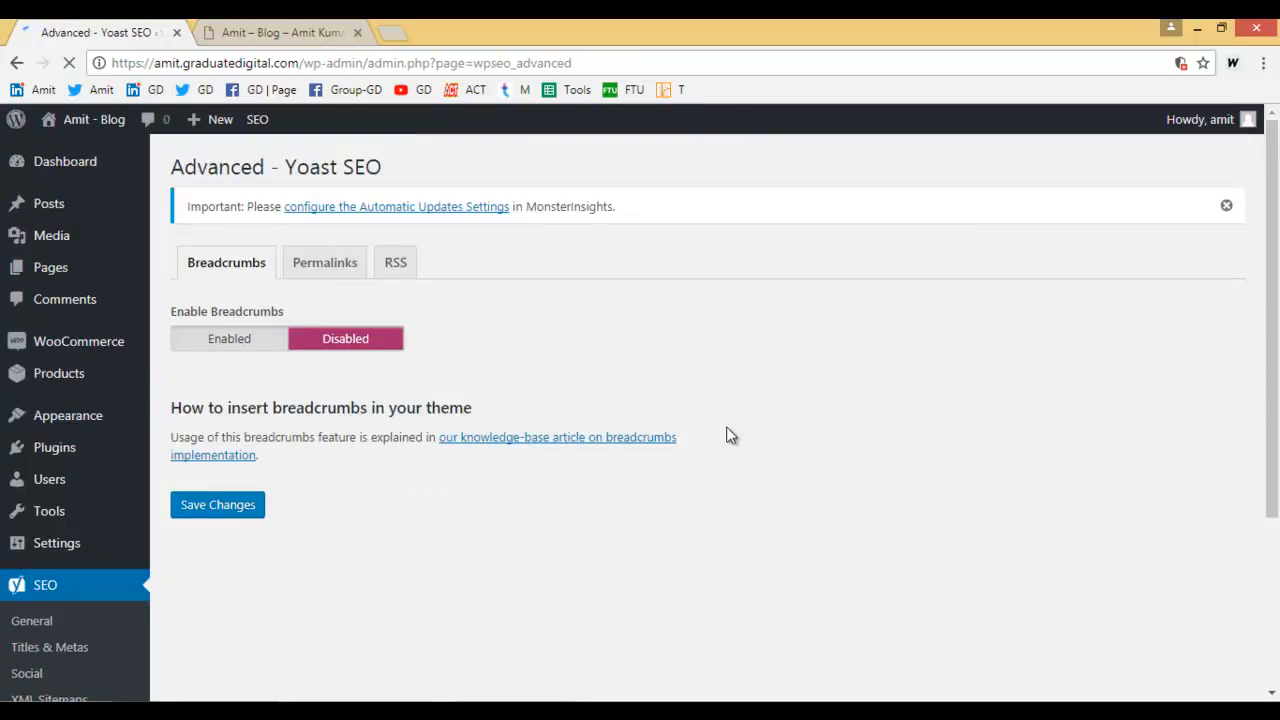
left_click(224, 340)
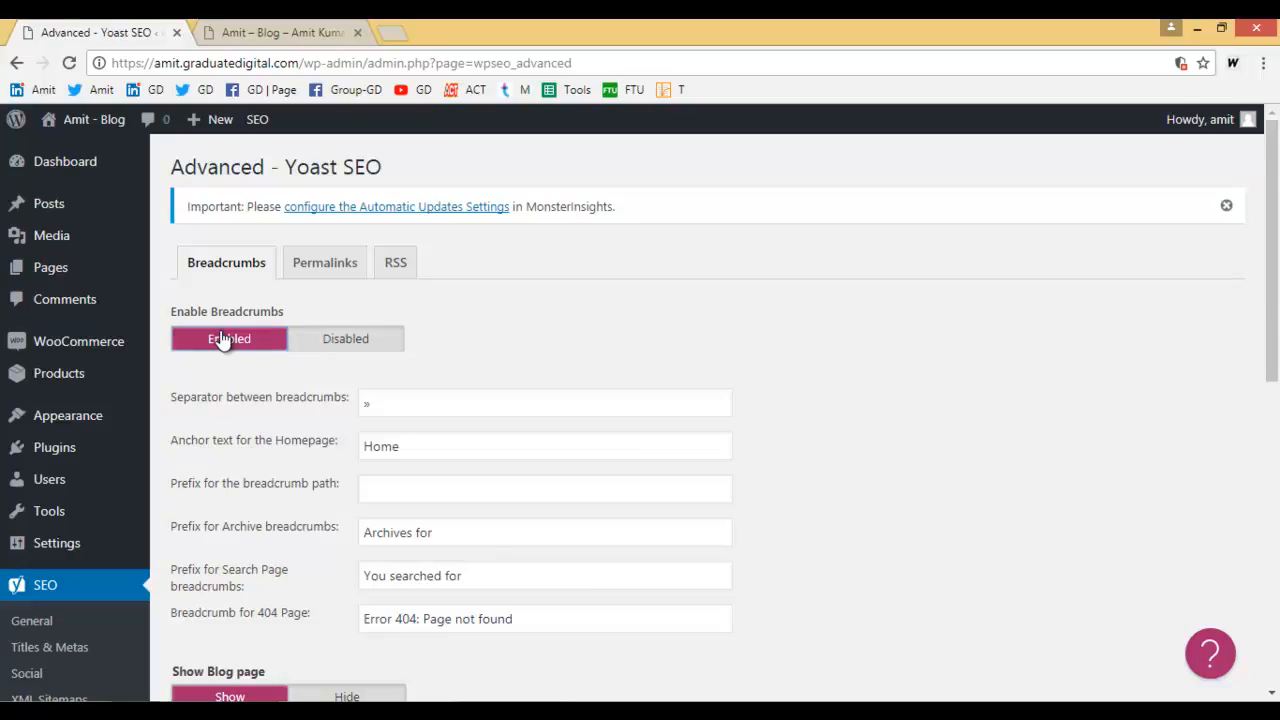
left_click(366, 398)
key("BackSpace")
key("ctrl+z")
left_click(360, 406)
left_click(472, 438)
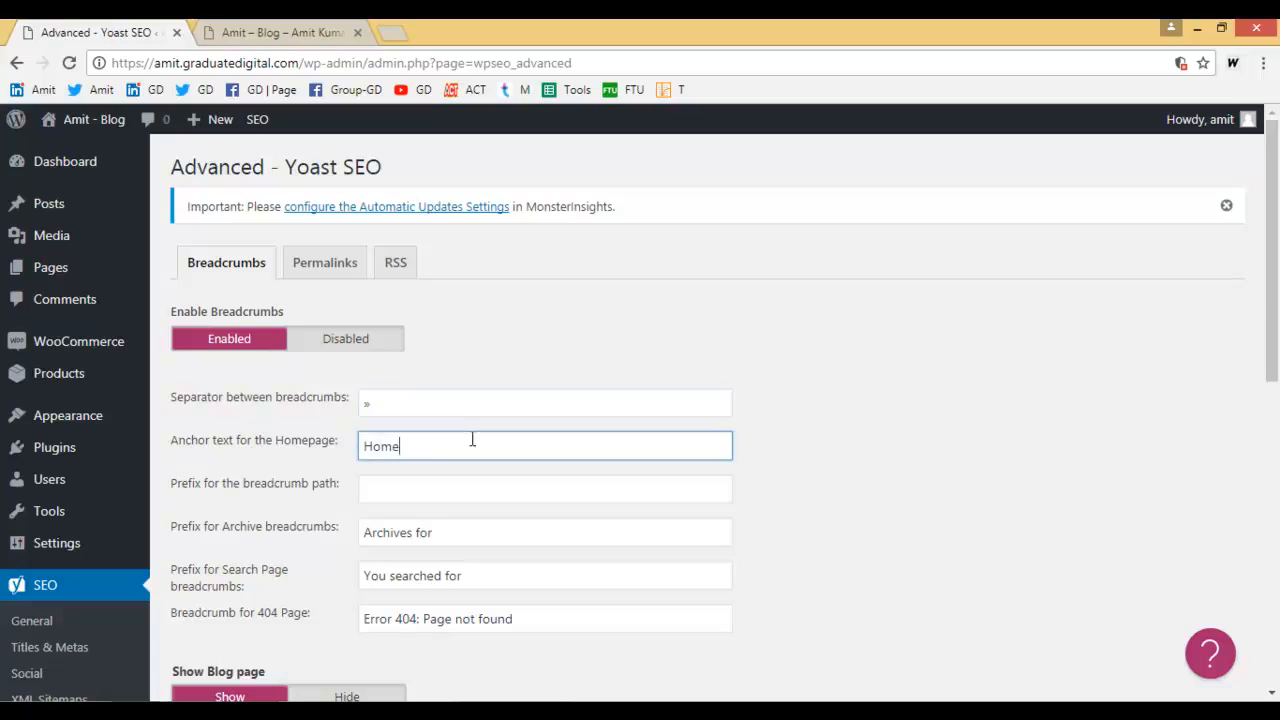
left_click(502, 536)
scroll(551, 614, "down", 2)
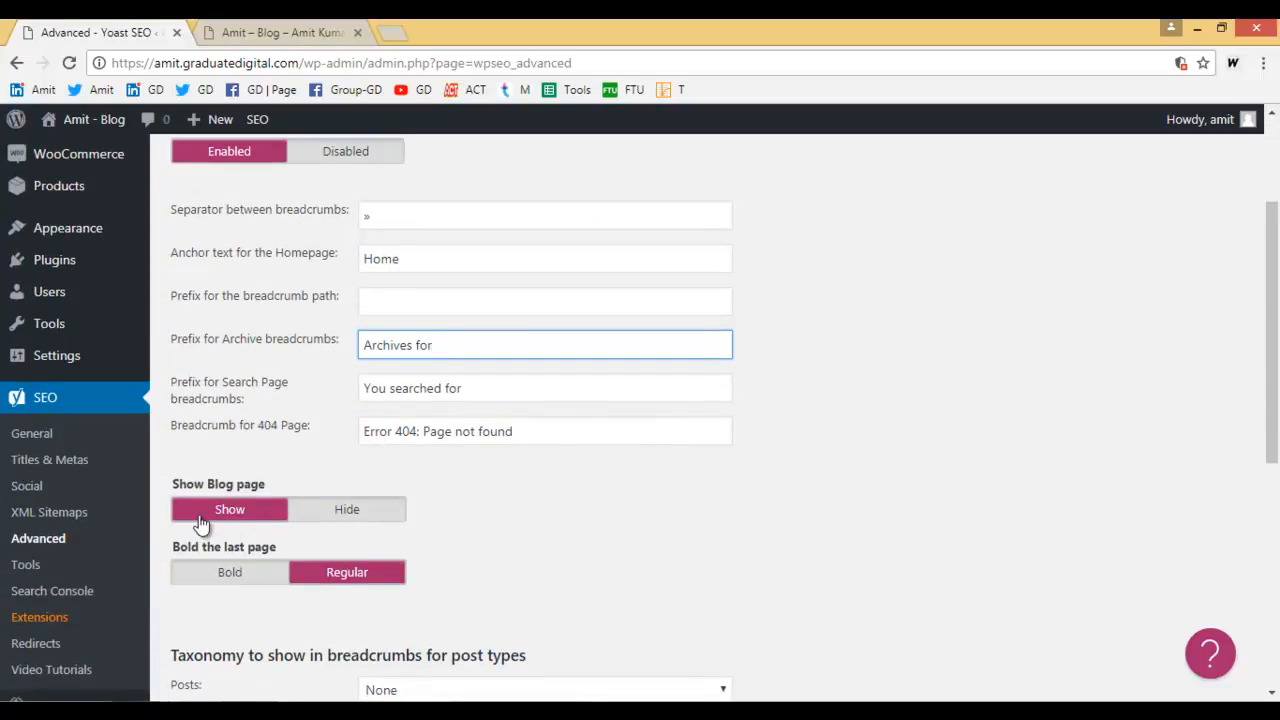
Hide the blog page in the breadcrumbs, then disable breadcrumbs and save the changes
left_click(378, 514)
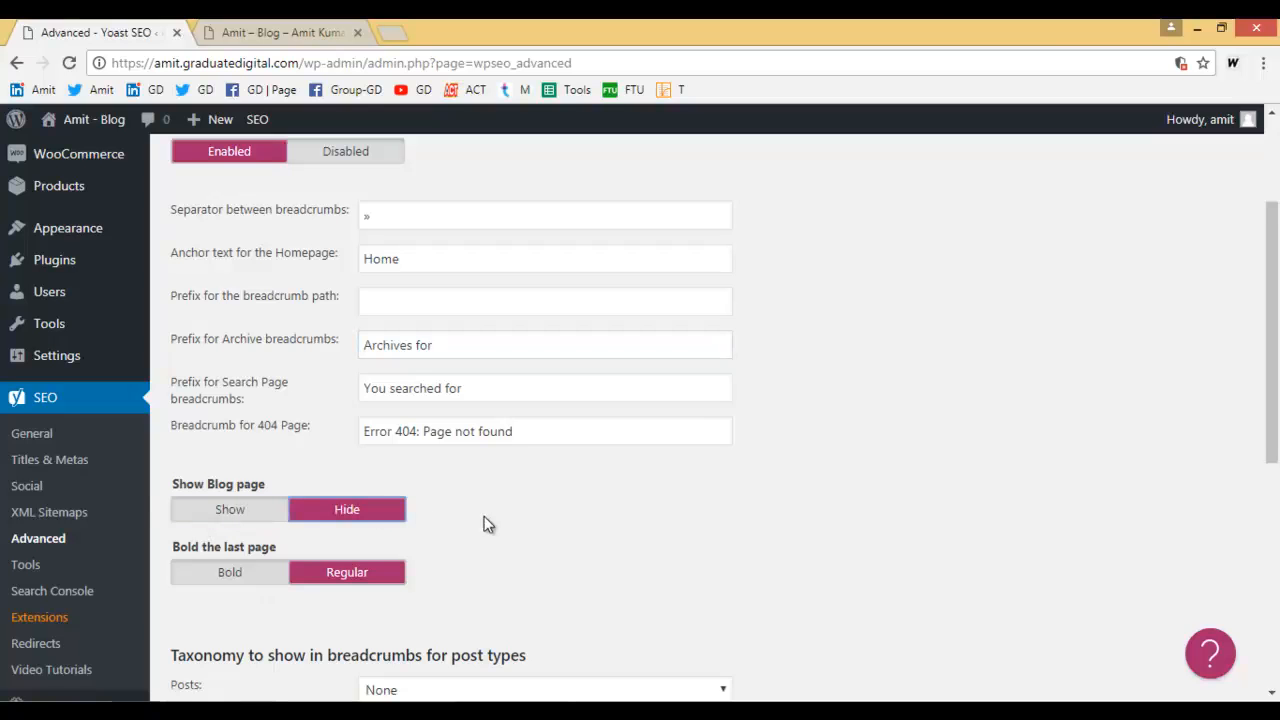
left_click(323, 152)
left_click(258, 326)
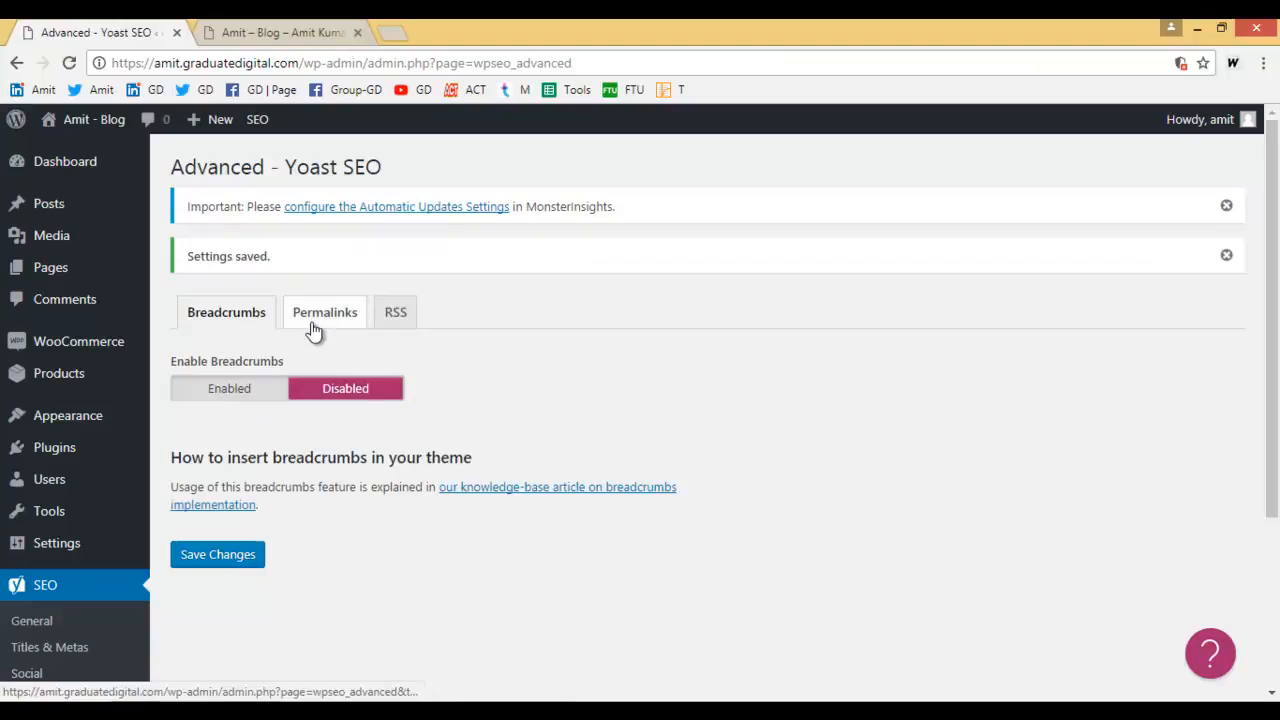
Review the advanced permalink and head clean-up options, and look over the plugin's list of built-in tools
left_click(312, 311)
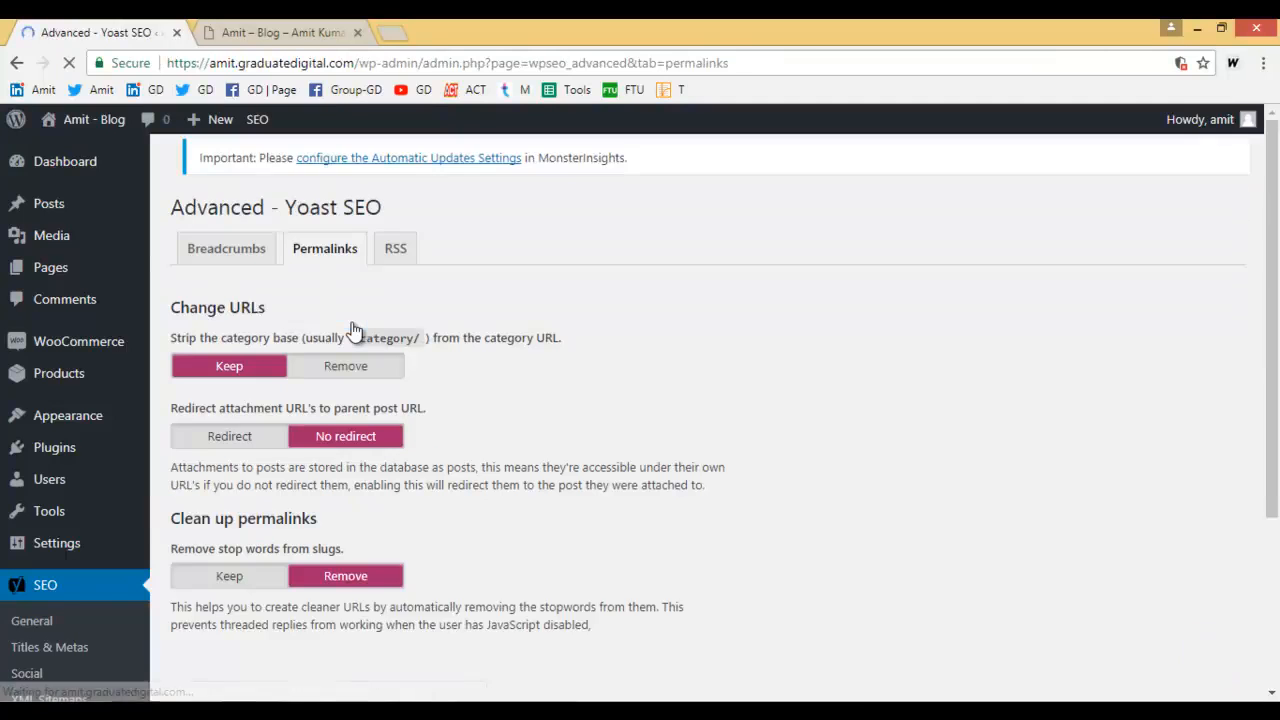
scroll(548, 373, "down", 1)
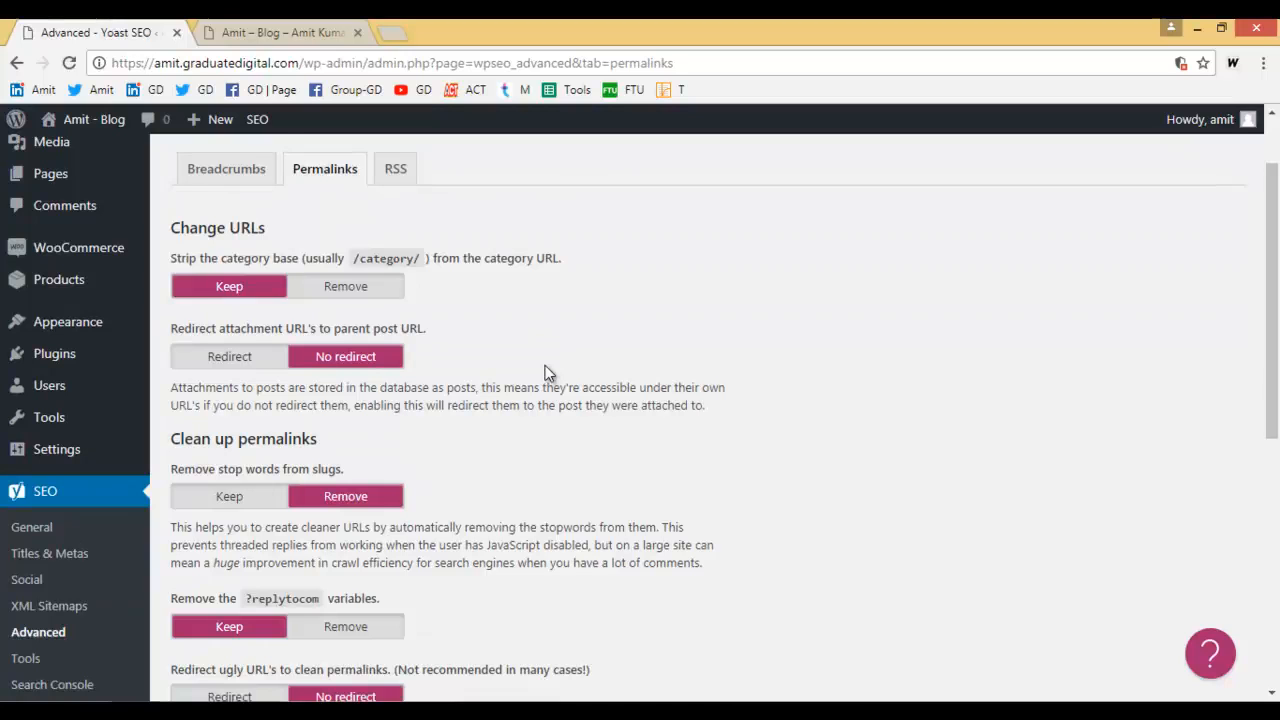
scroll(548, 373, "down", 2)
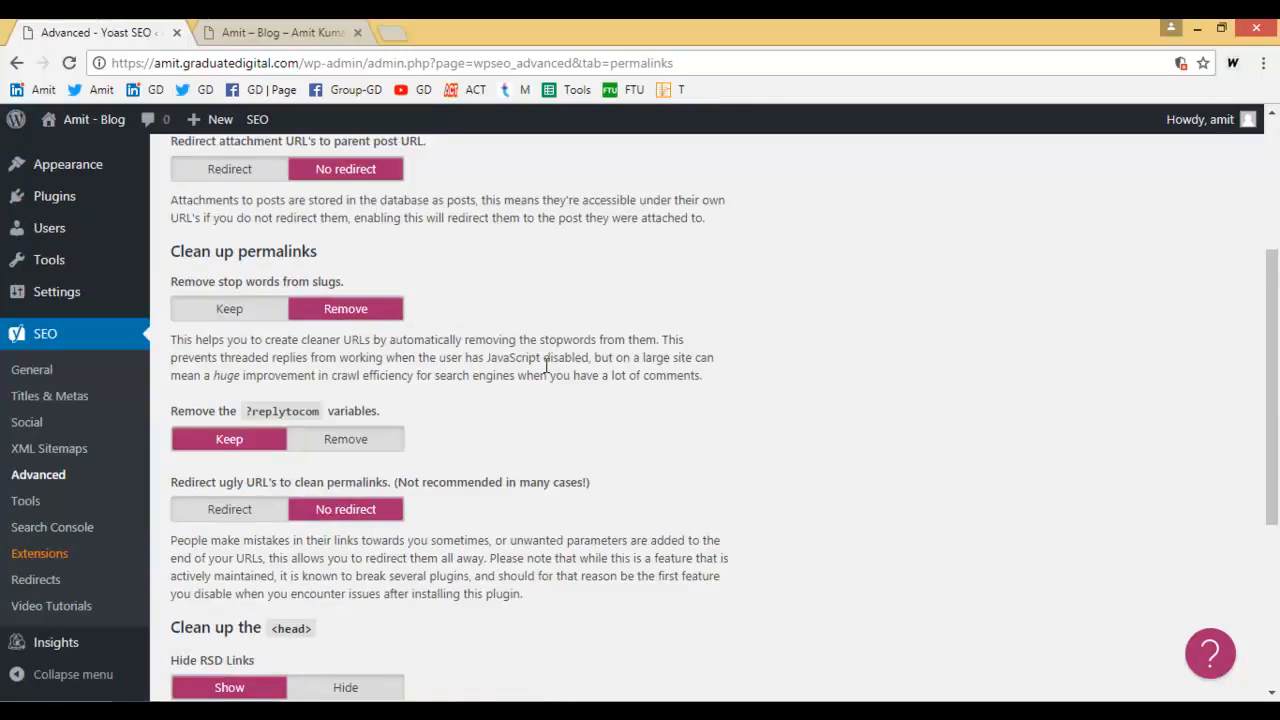
scroll(548, 373, "down", 4)
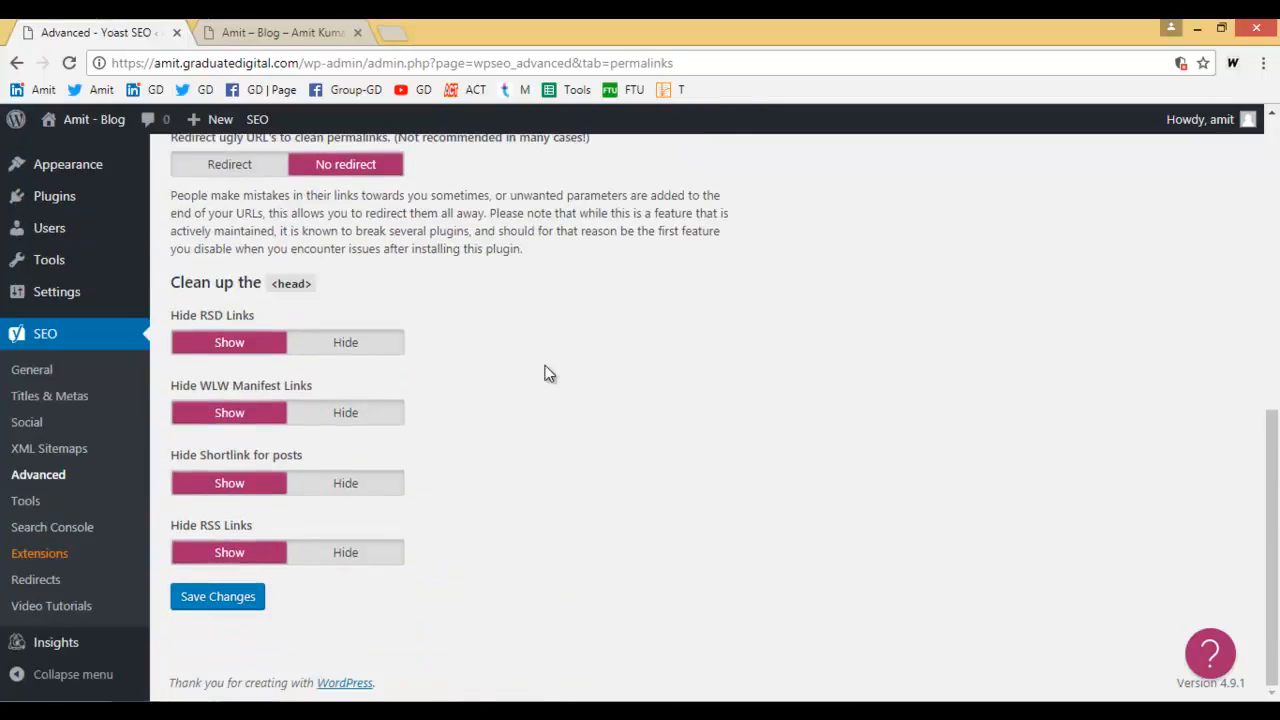
left_click(28, 504)
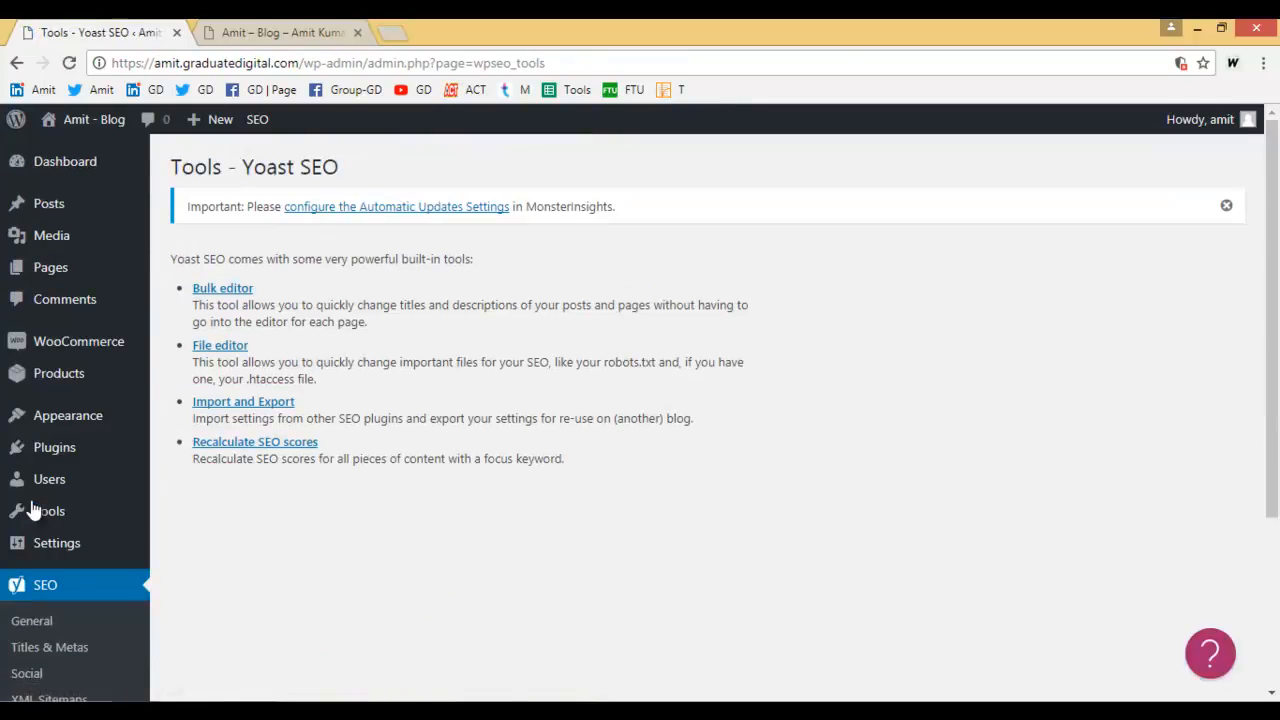
scroll(80, 512, "down", 3)
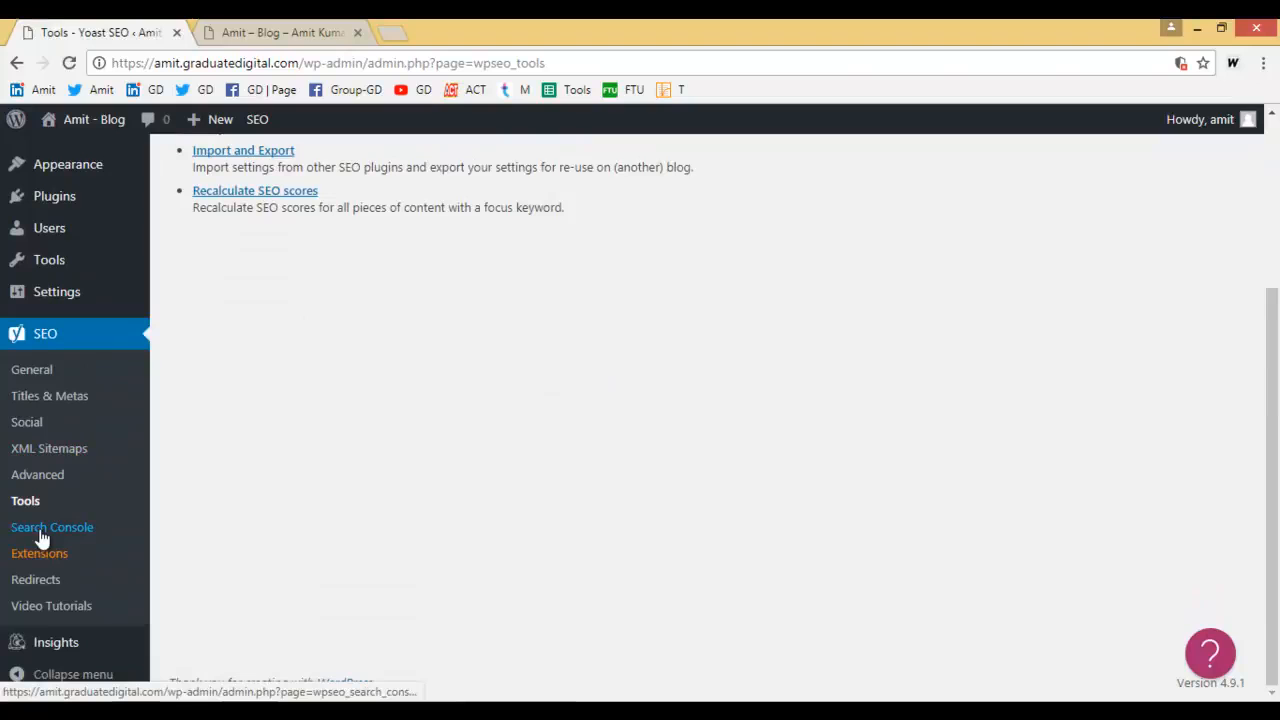
Request a Google authorization code for Search Console, choosing the site owner's Google account and allowing Yoast SEO access
left_click(41, 531)
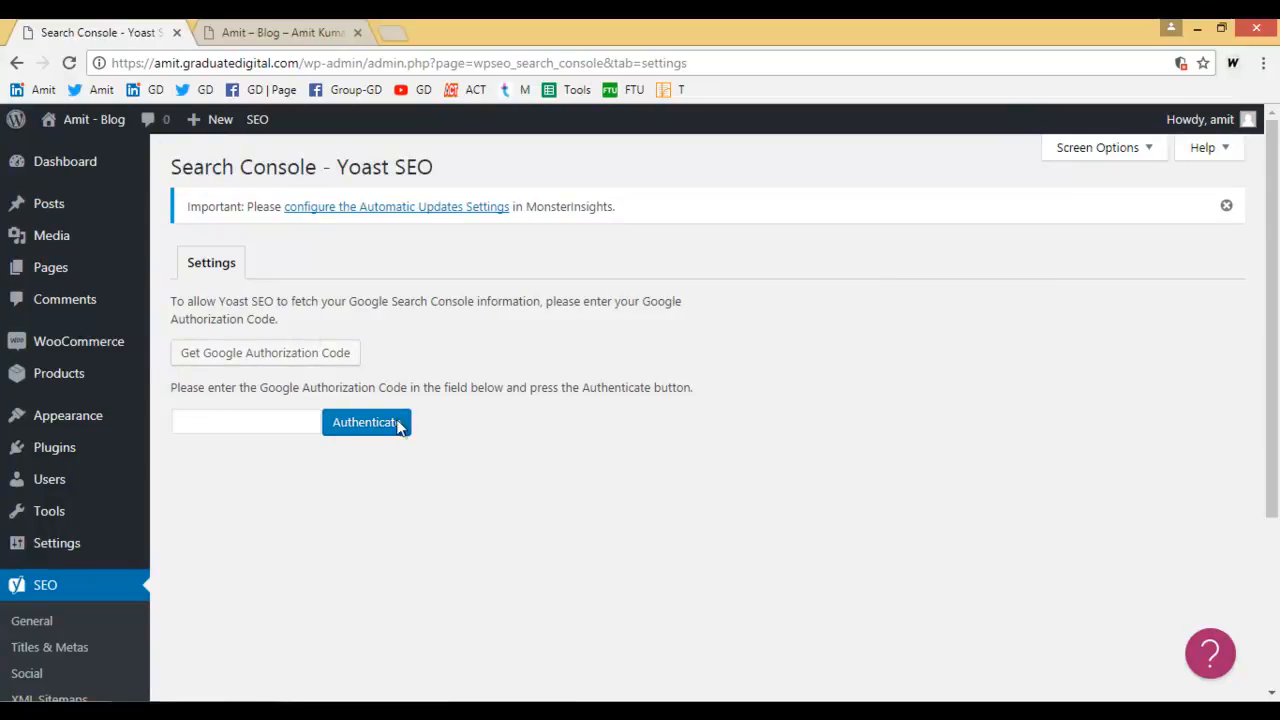
left_click(315, 360)
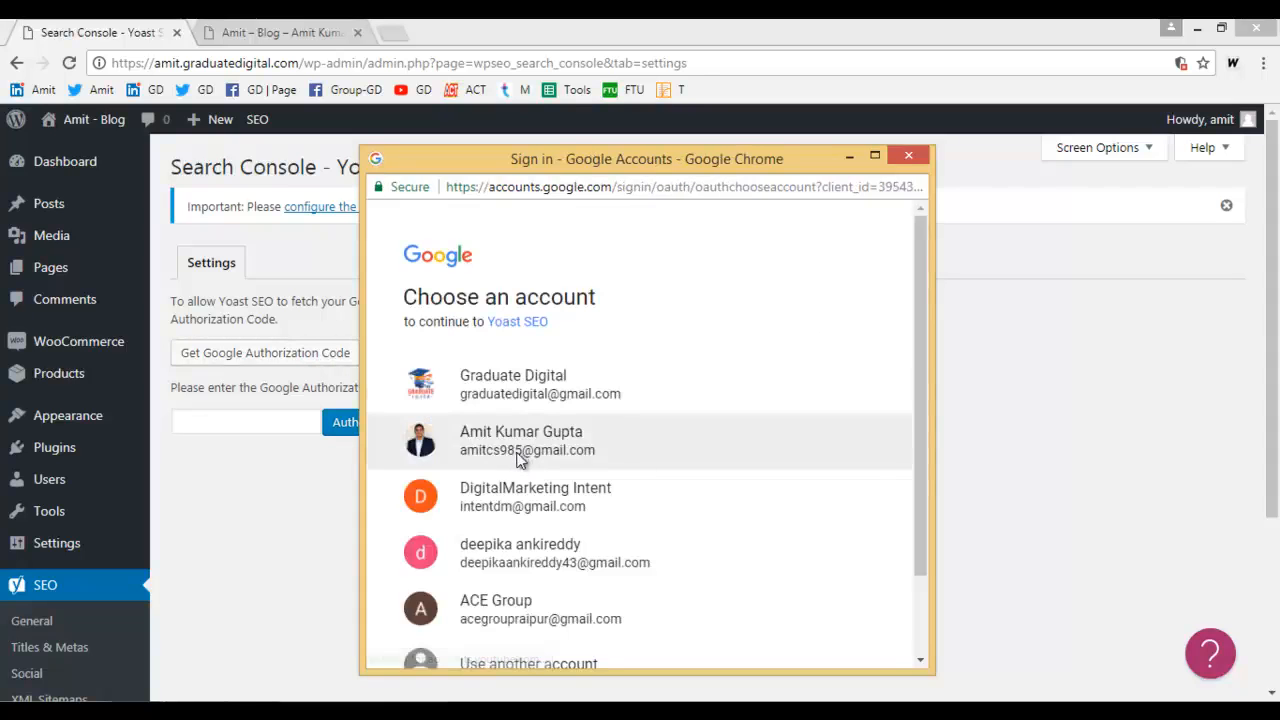
left_click(513, 450)
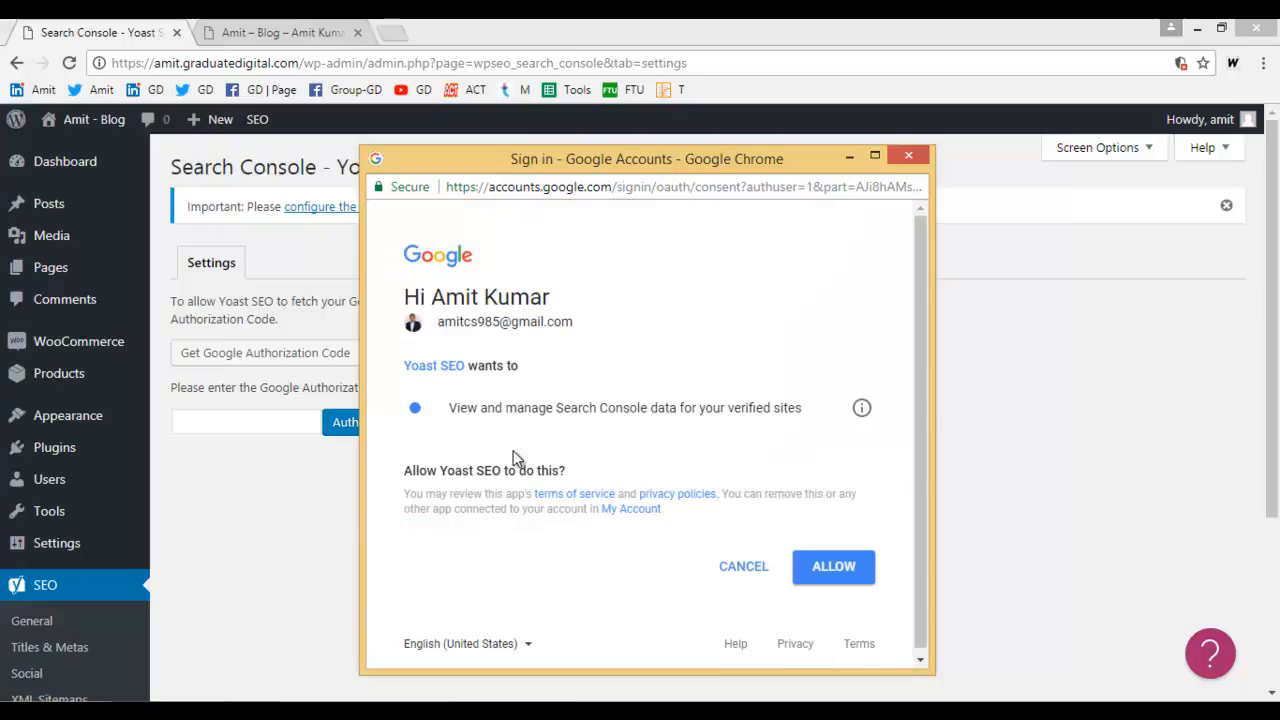
left_click(846, 577)
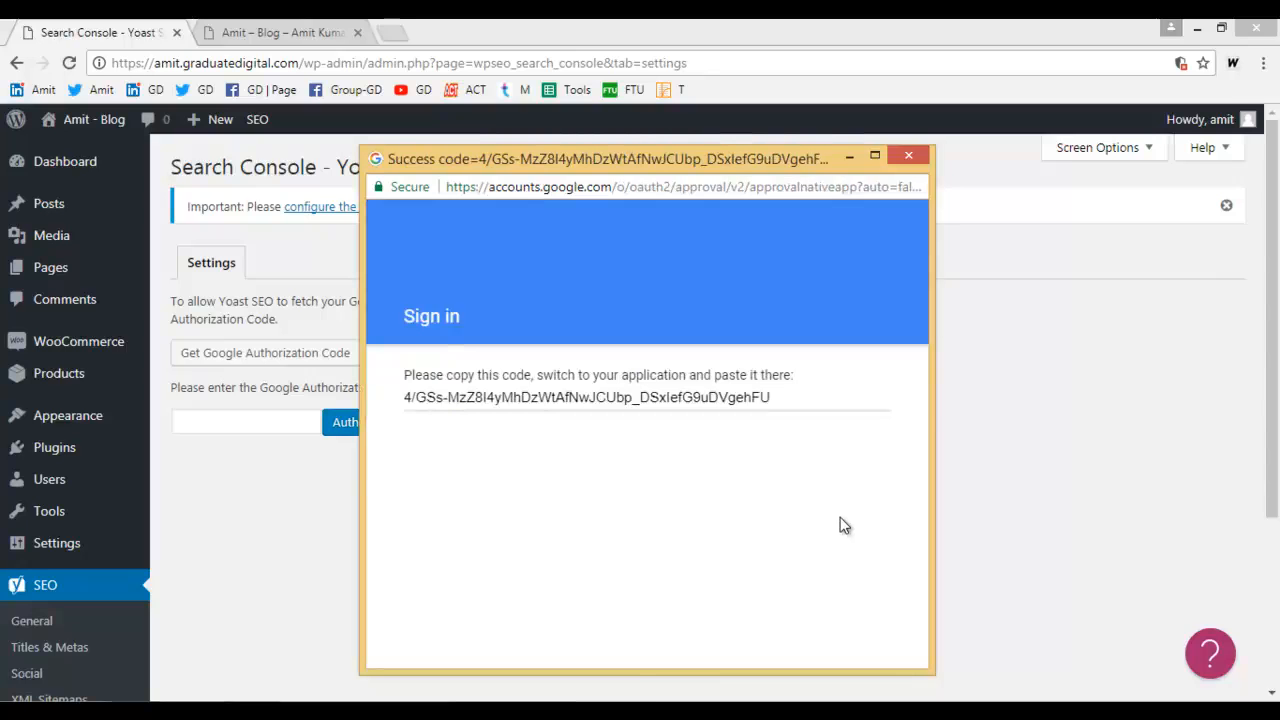
Copy the Google authorization code, close the sign-in window and paste the code into the Search Console authorization field
triple_click(722, 397)
right_click(725, 400)
left_click(757, 408)
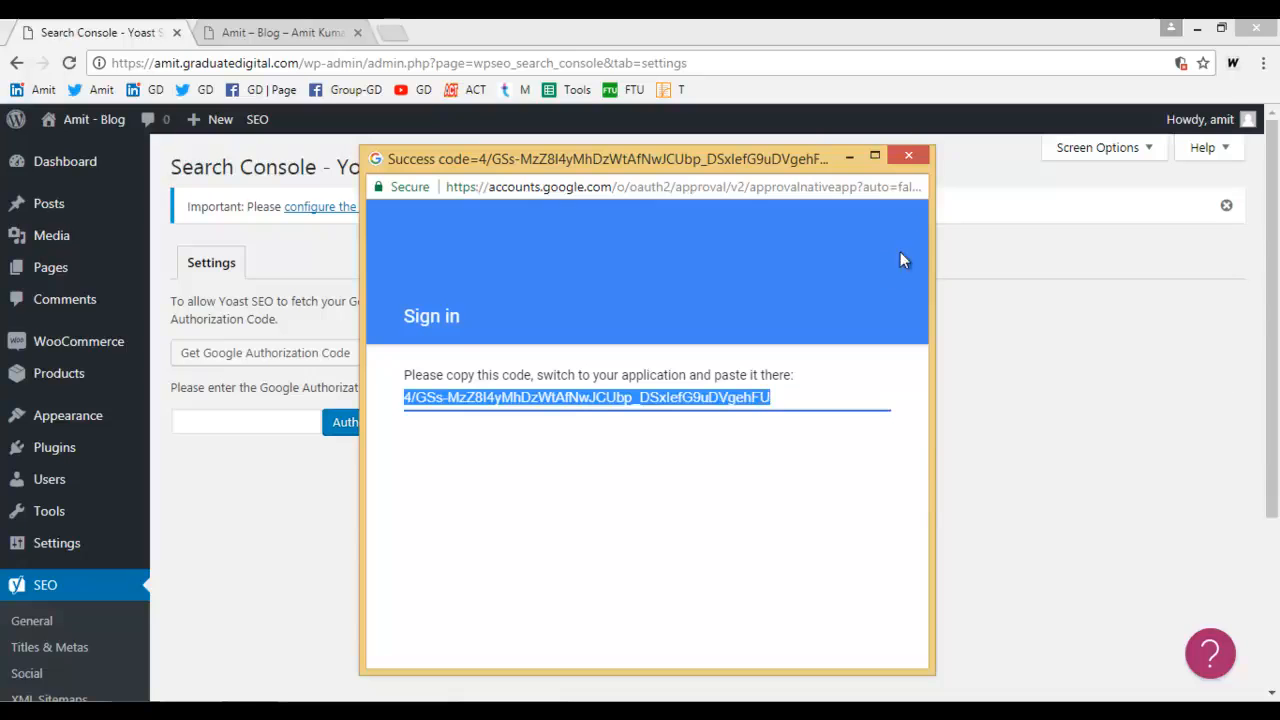
left_click(908, 156)
left_click(269, 421)
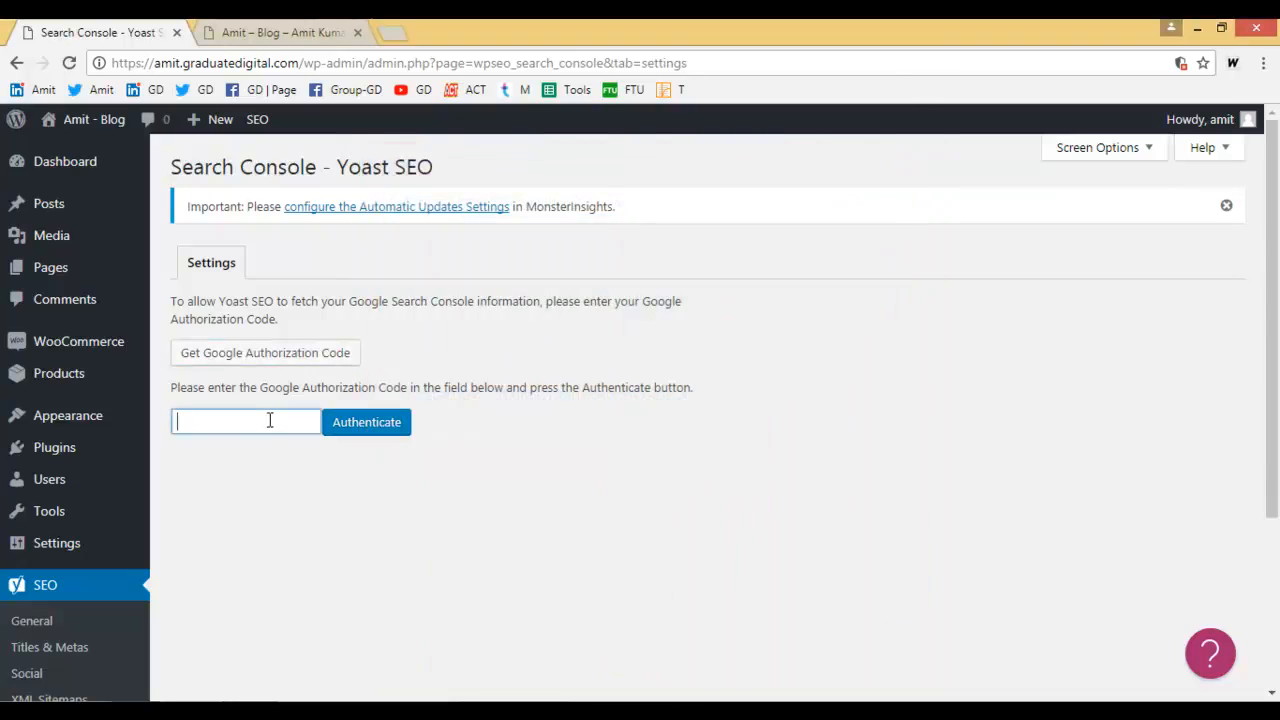
right_click(270, 421)
left_click(316, 533)
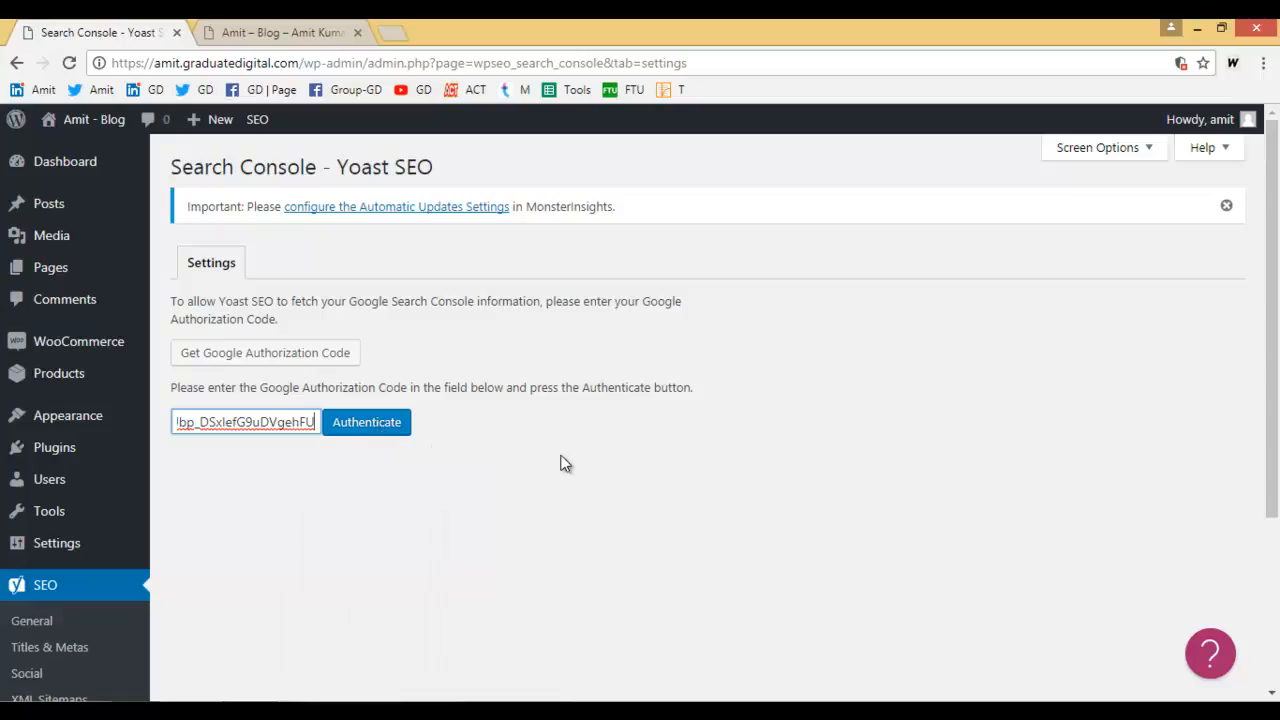
scroll(414, 526, "down", 2)
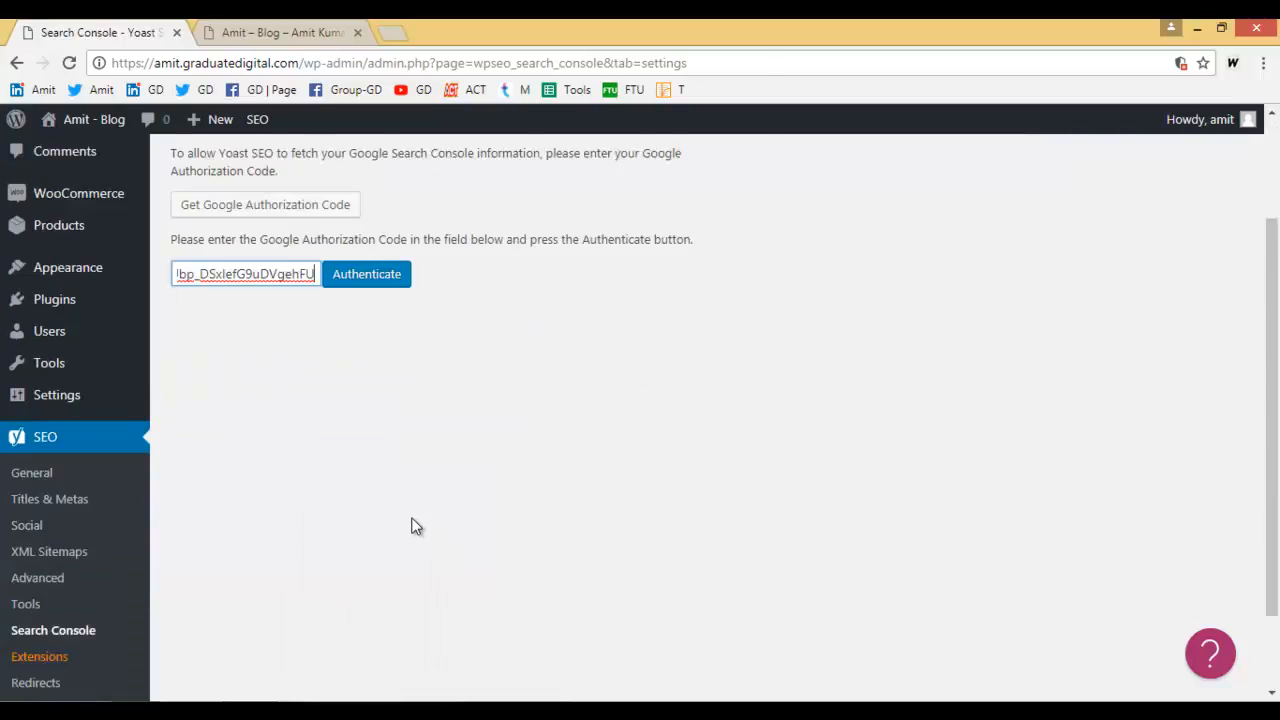
Open the Yoast redirects page and review the redirect type options and the list of existing redirects
left_click(29, 648)
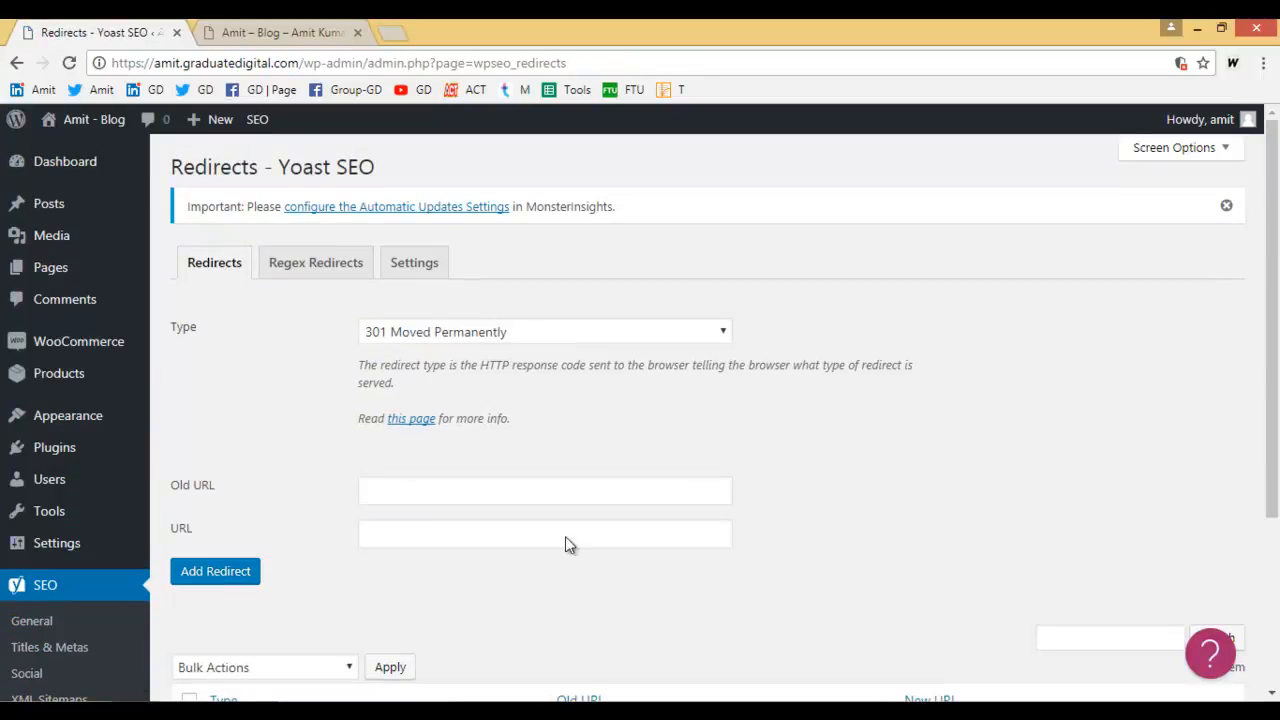
left_click(487, 341)
left_click(487, 354)
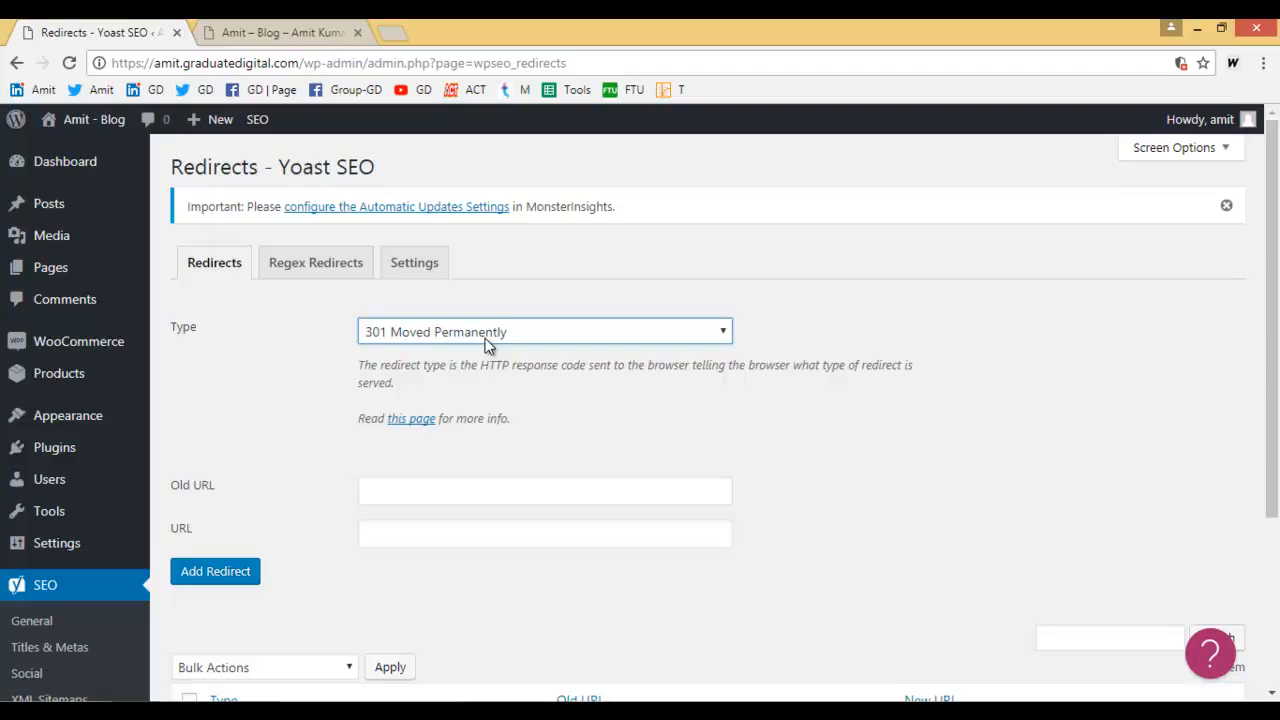
scroll(191, 449, "down", 3)
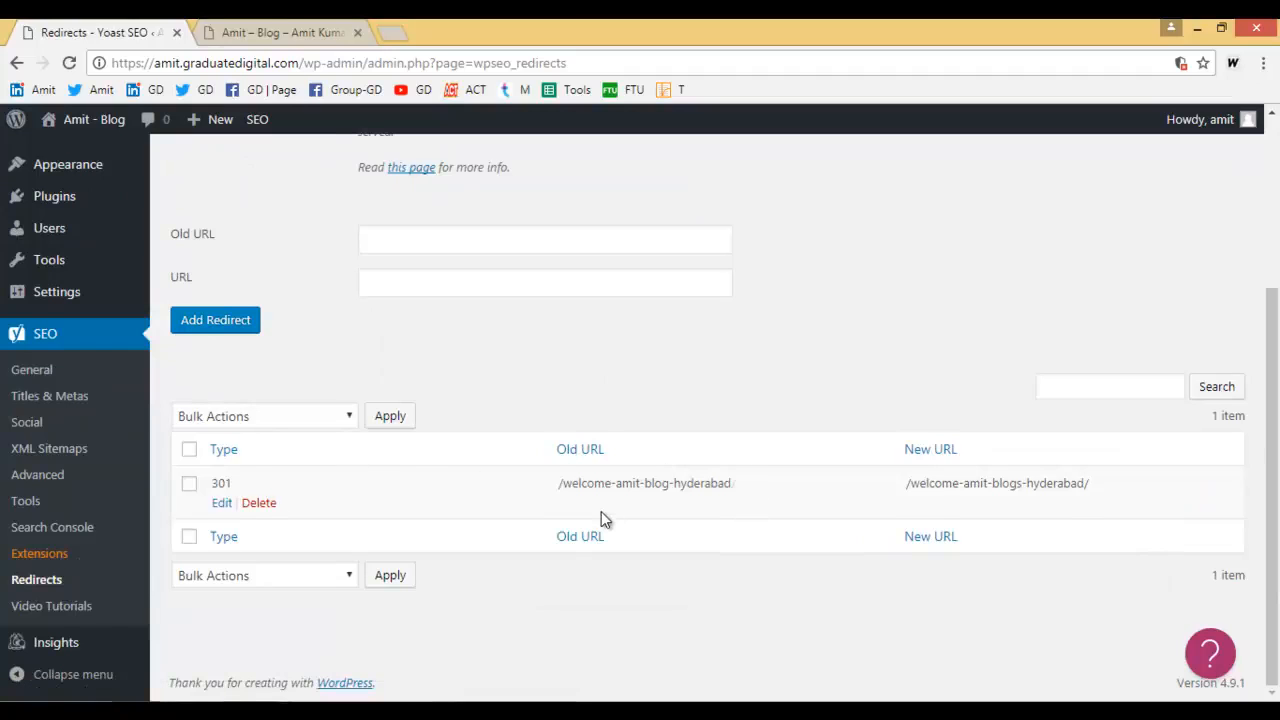
scroll(598, 512, "up", 1)
left_click(488, 327)
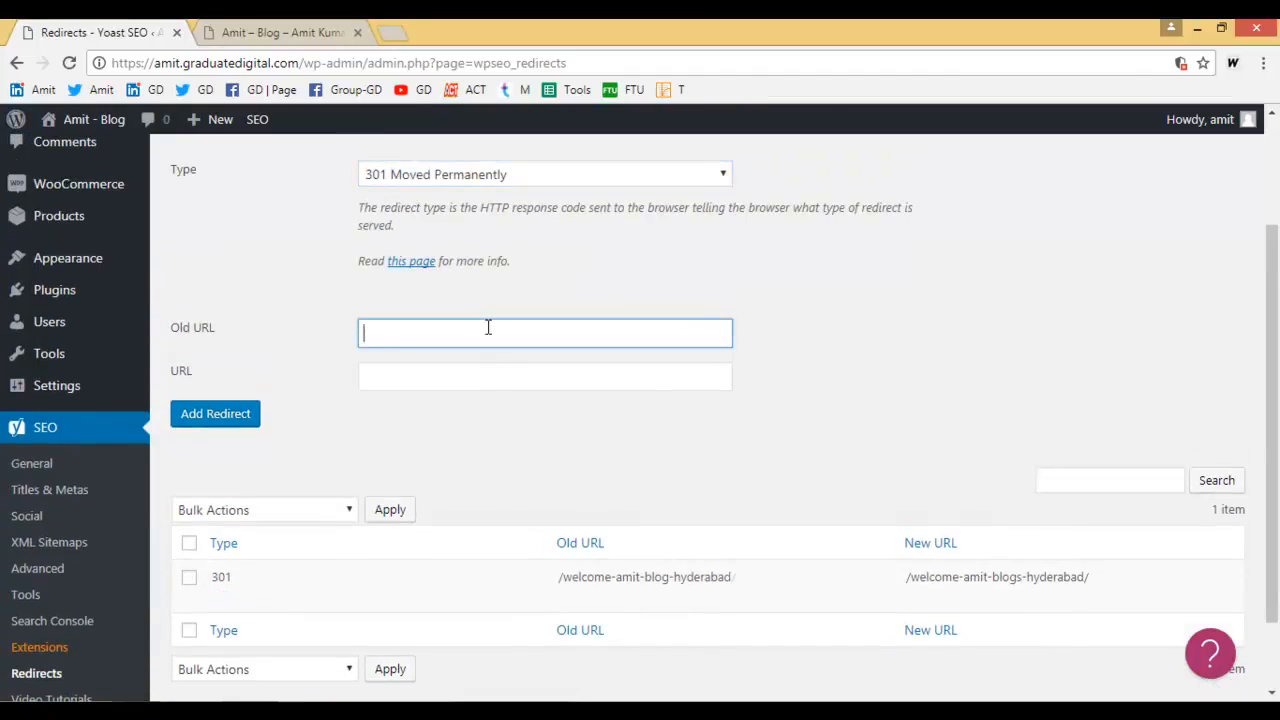
key("ctrl+v")
key("ctrl+z")
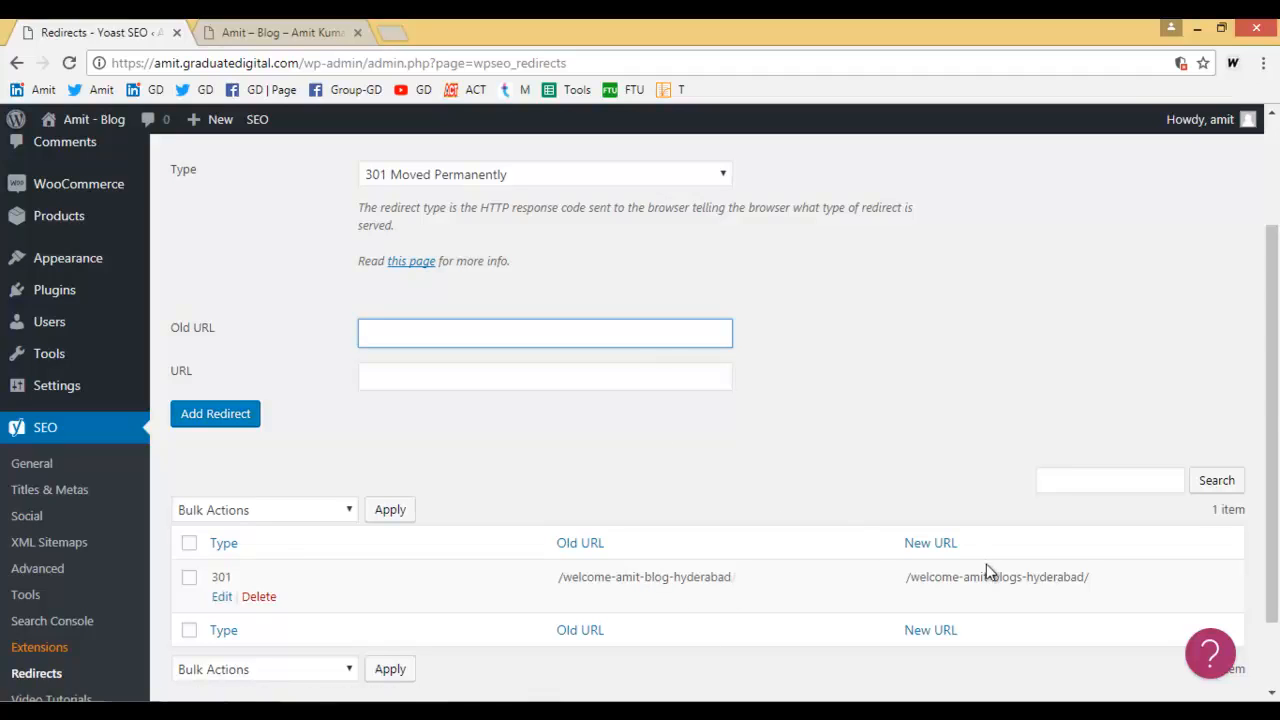
Look over the existing redirect and the regex redirect options, then return to the plugin's general settings
scroll(614, 483, "down", 2)
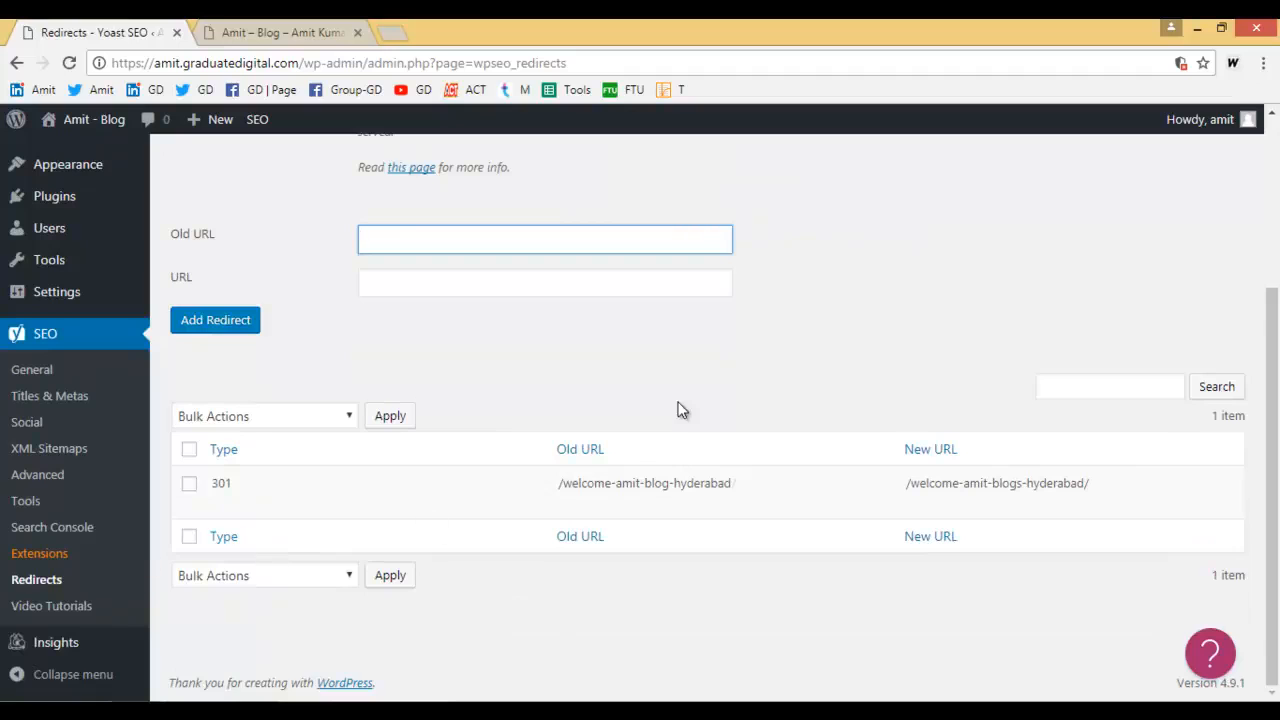
scroll(675, 404, "up", 3)
left_click(340, 280)
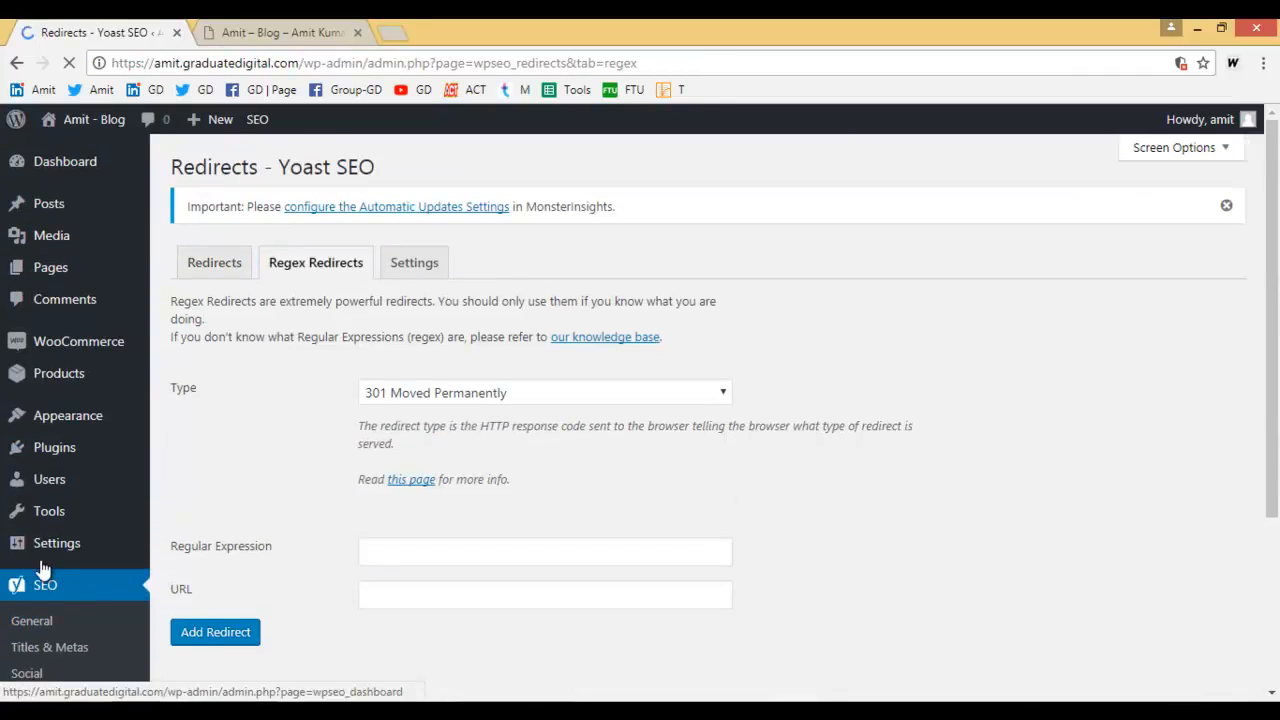
scroll(35, 565, "down", 3)
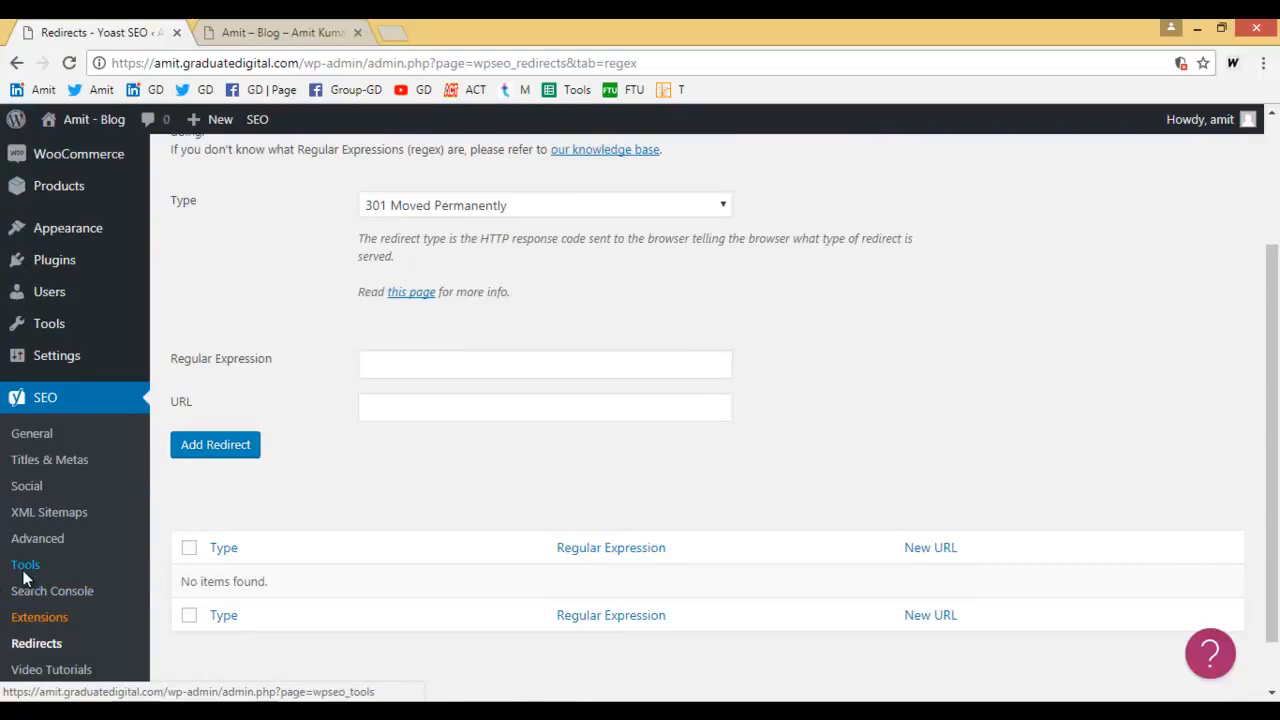
left_click(28, 440)
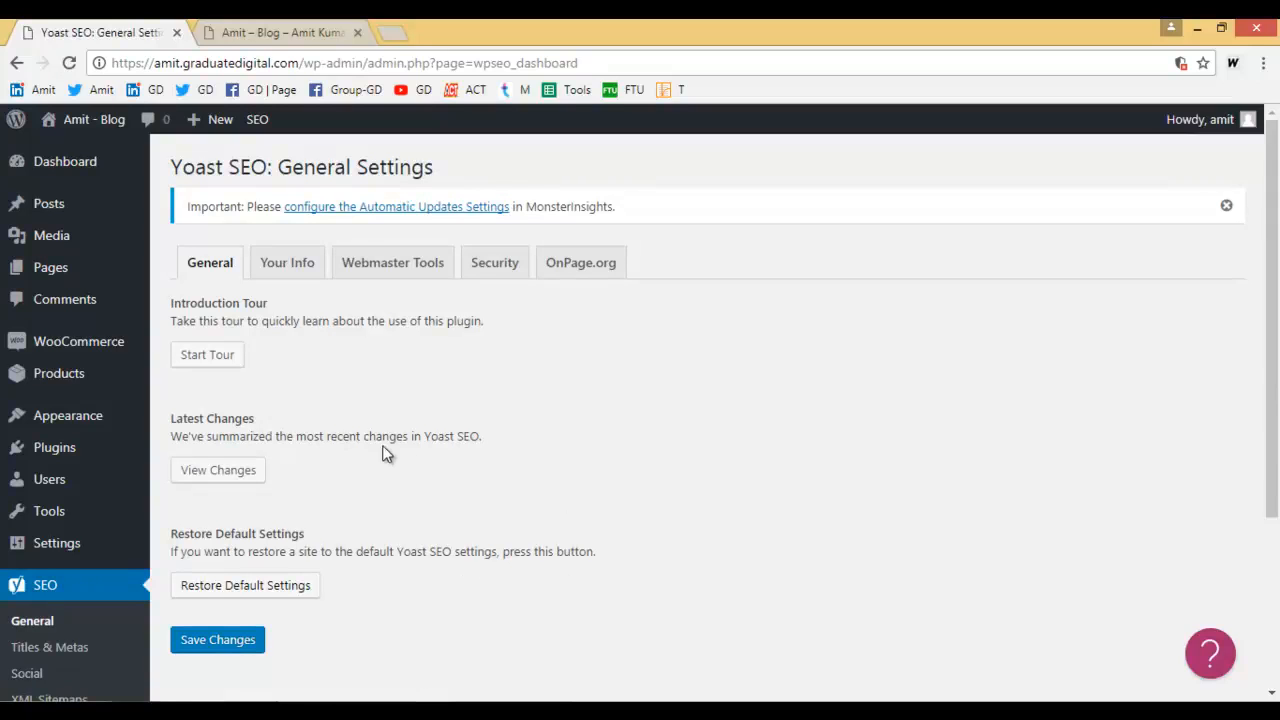
Review the SEO scores in the list of all posts and open the post "Just a crowded street" for editing
mouse_move(96, 210)
left_click(220, 209)
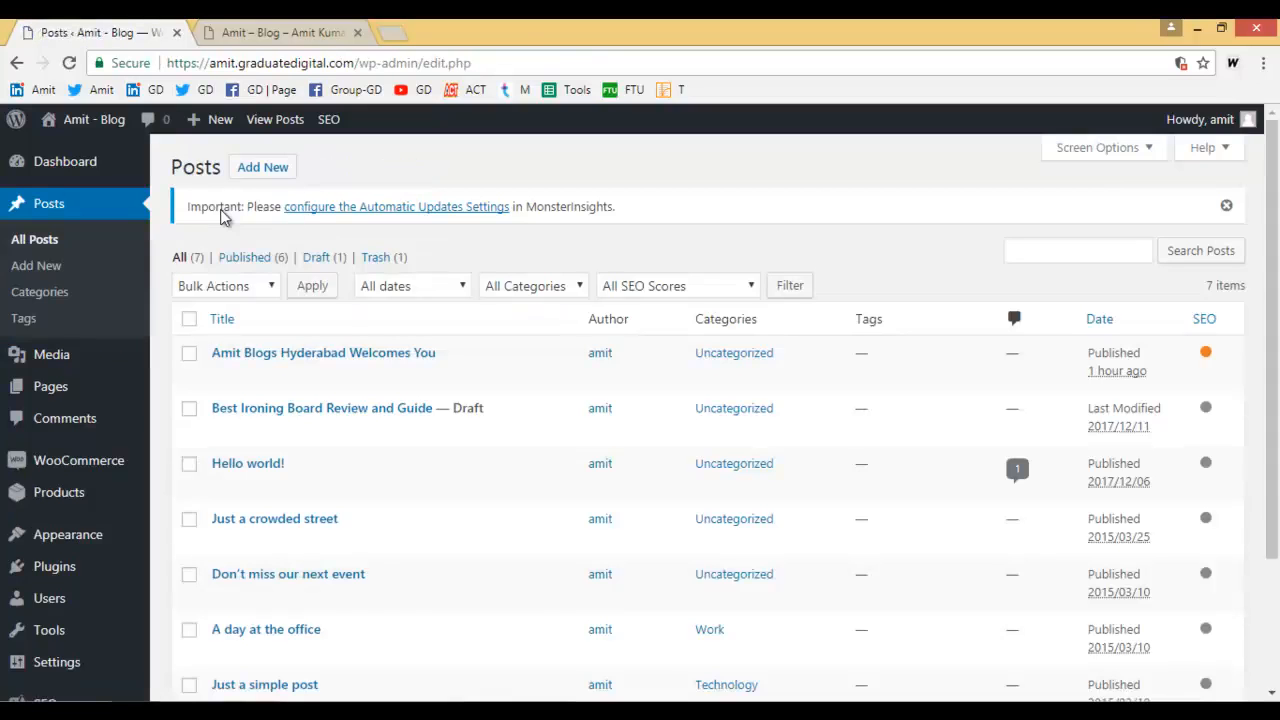
scroll(663, 449, "down", 3)
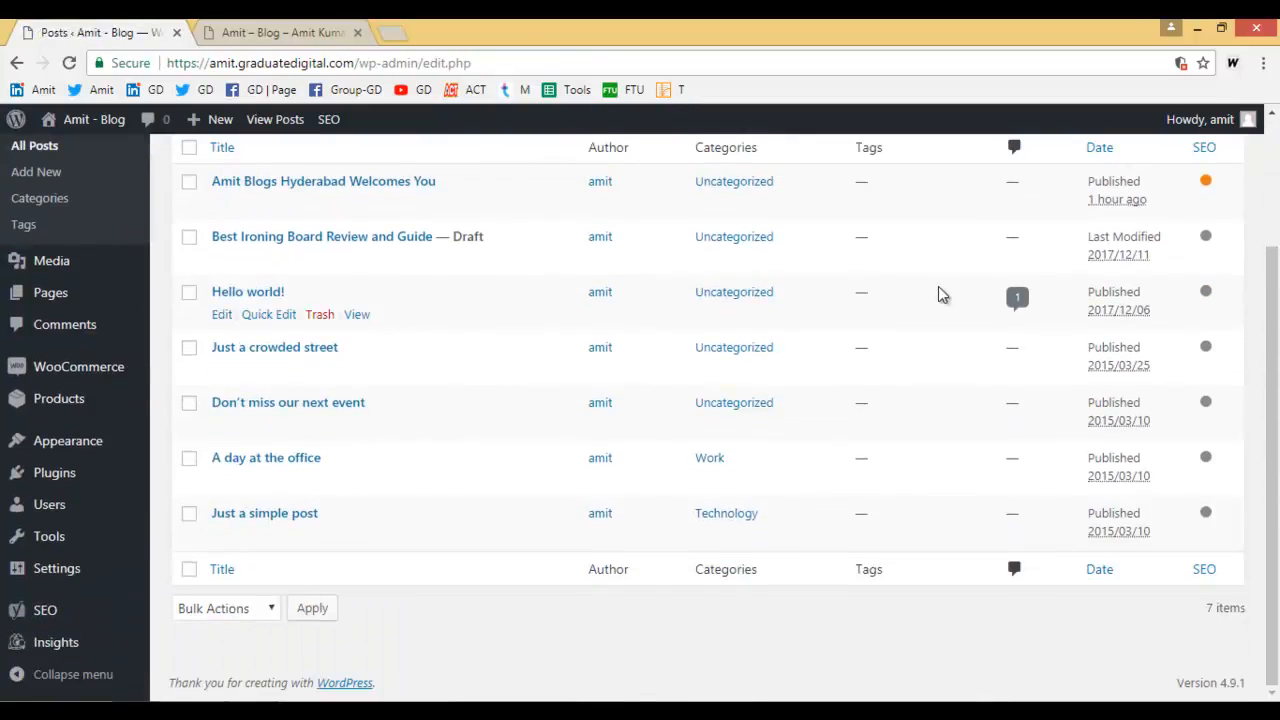
scroll(1118, 311, "up", 2)
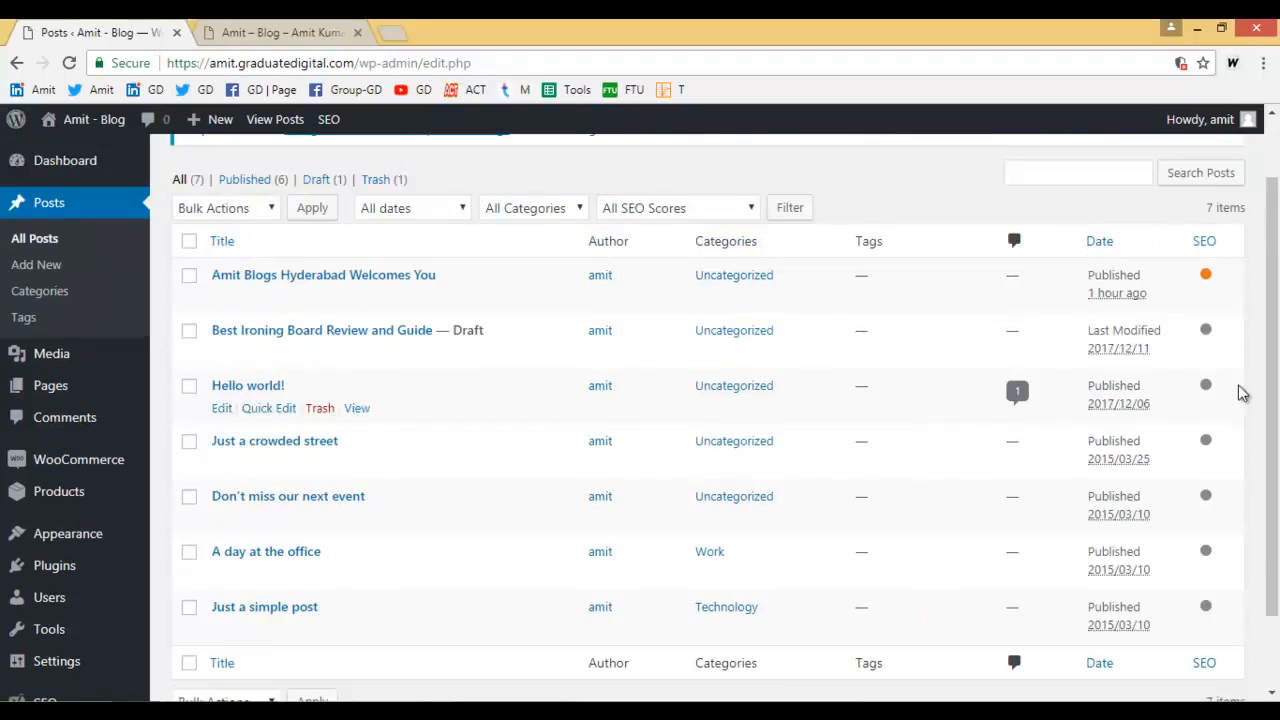
left_click(222, 469)
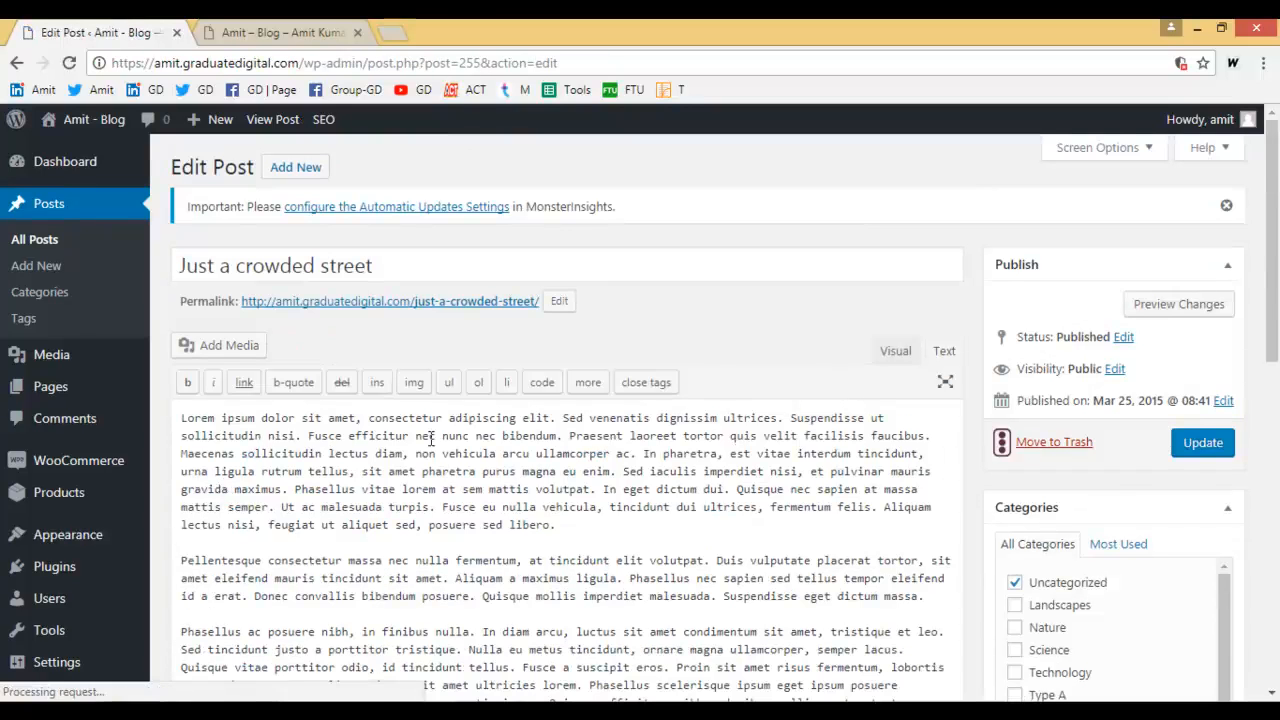
Set both the focus keyword and the meta keywords of the post to "just" in the Yoast SEO Premium section
scroll(651, 526, "down", 8)
scroll(622, 537, "up", 4)
left_click(541, 621)
type("just")
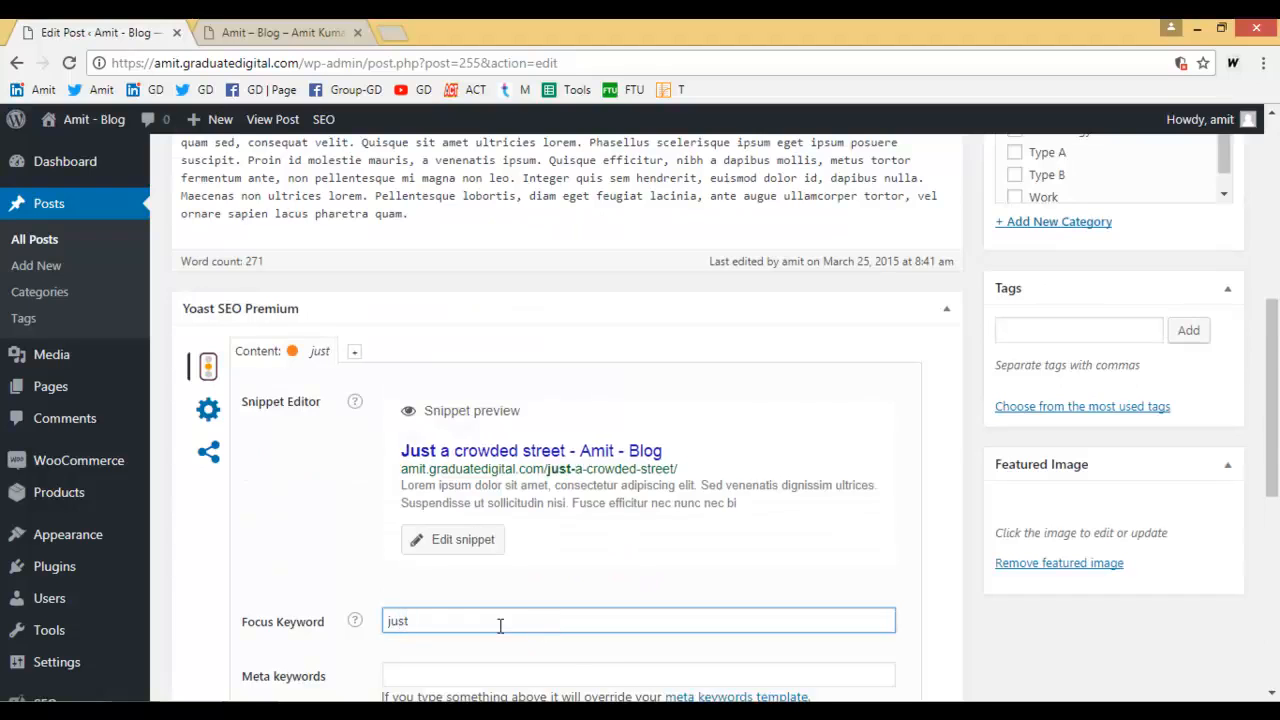
left_click(610, 670)
type("just")
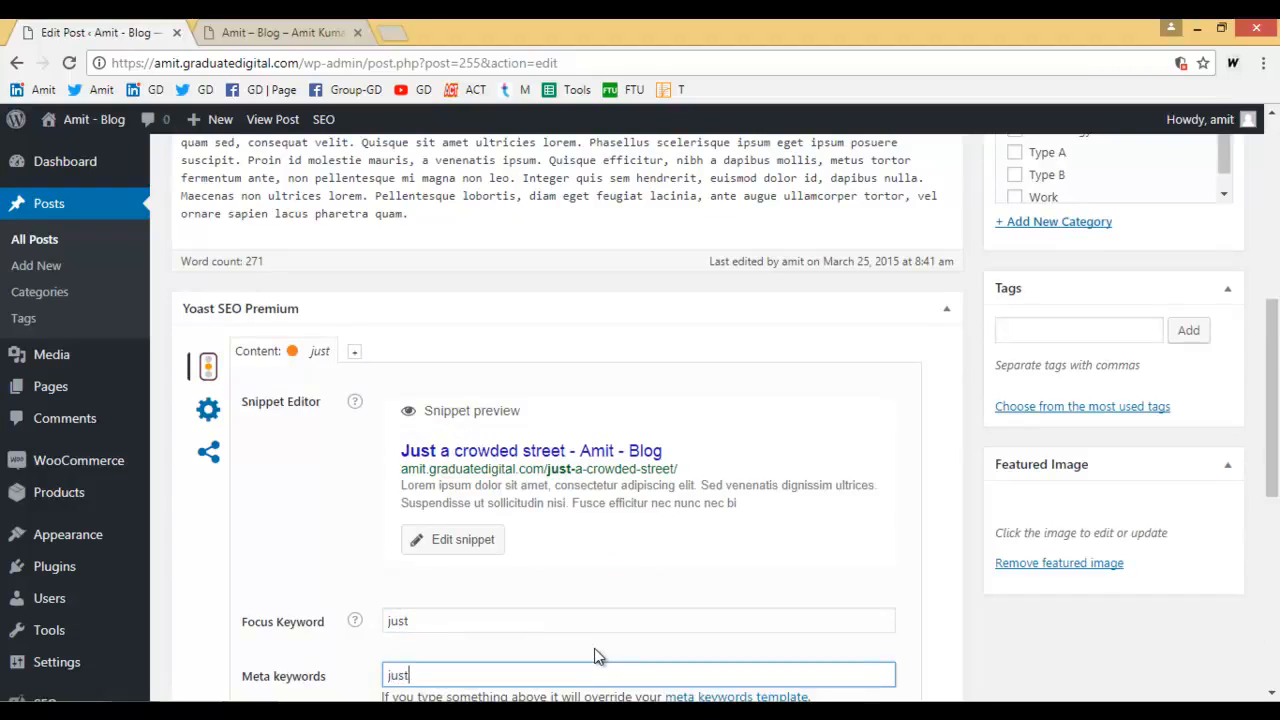
Examine the content analysis signals for the focus keyword and compare them with the post's text
scroll(608, 595, "down", 3)
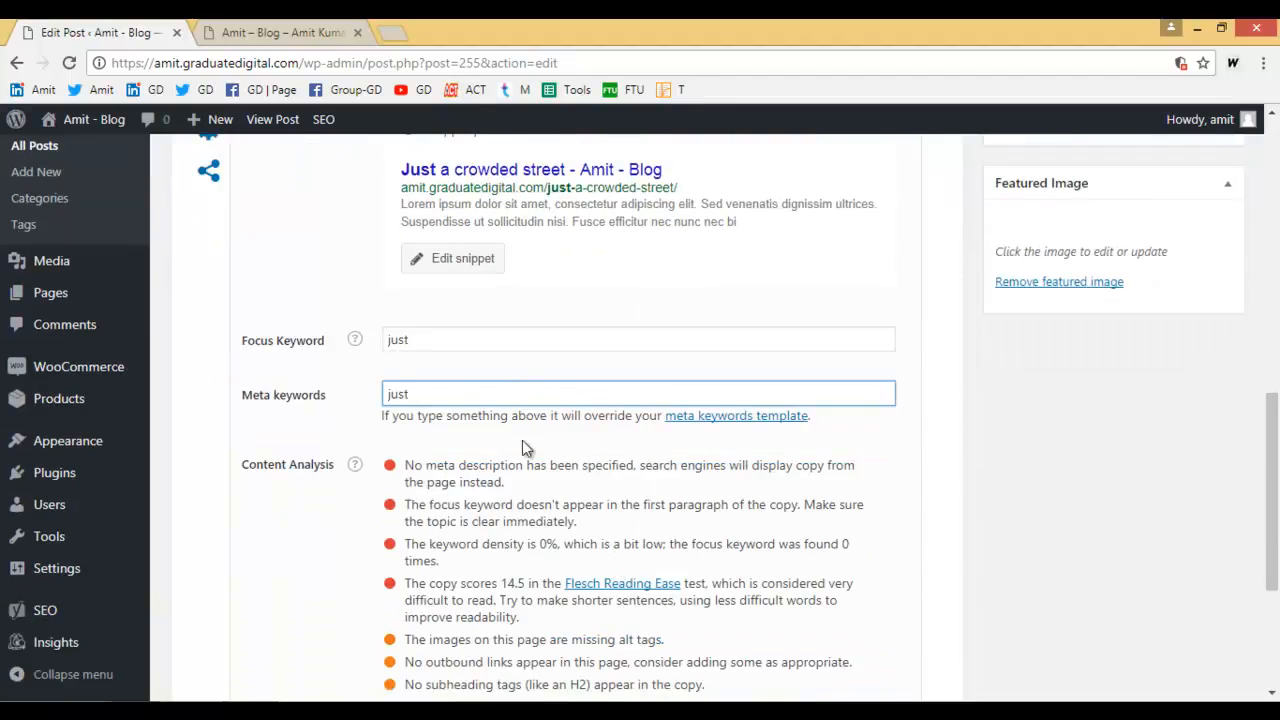
scroll(538, 415, "down", 1)
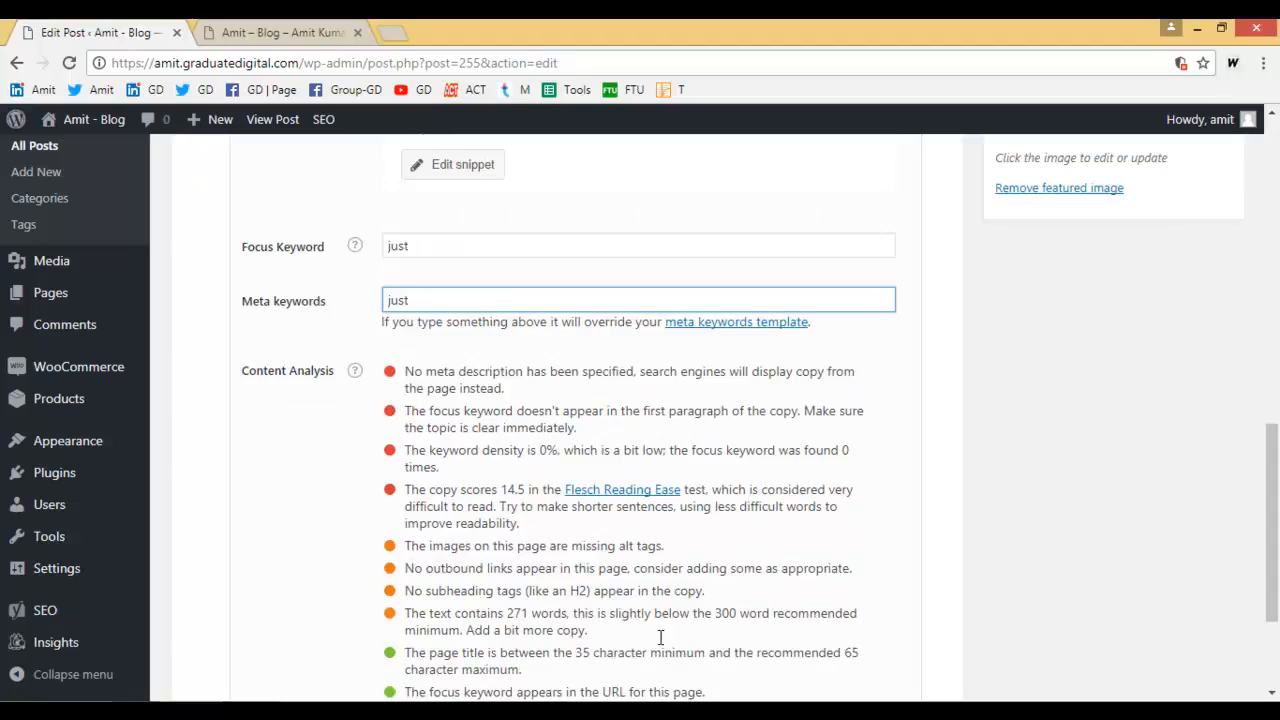
scroll(640, 530, "up", 3)
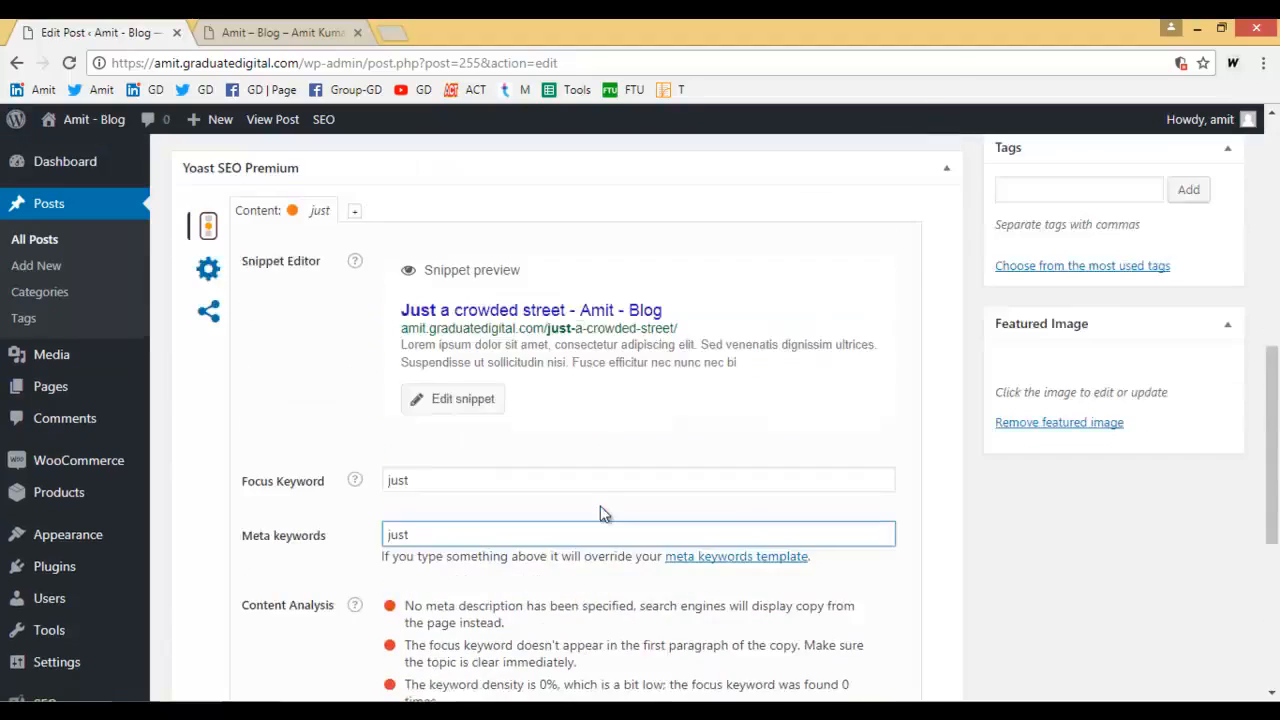
scroll(700, 491, "up", 6)
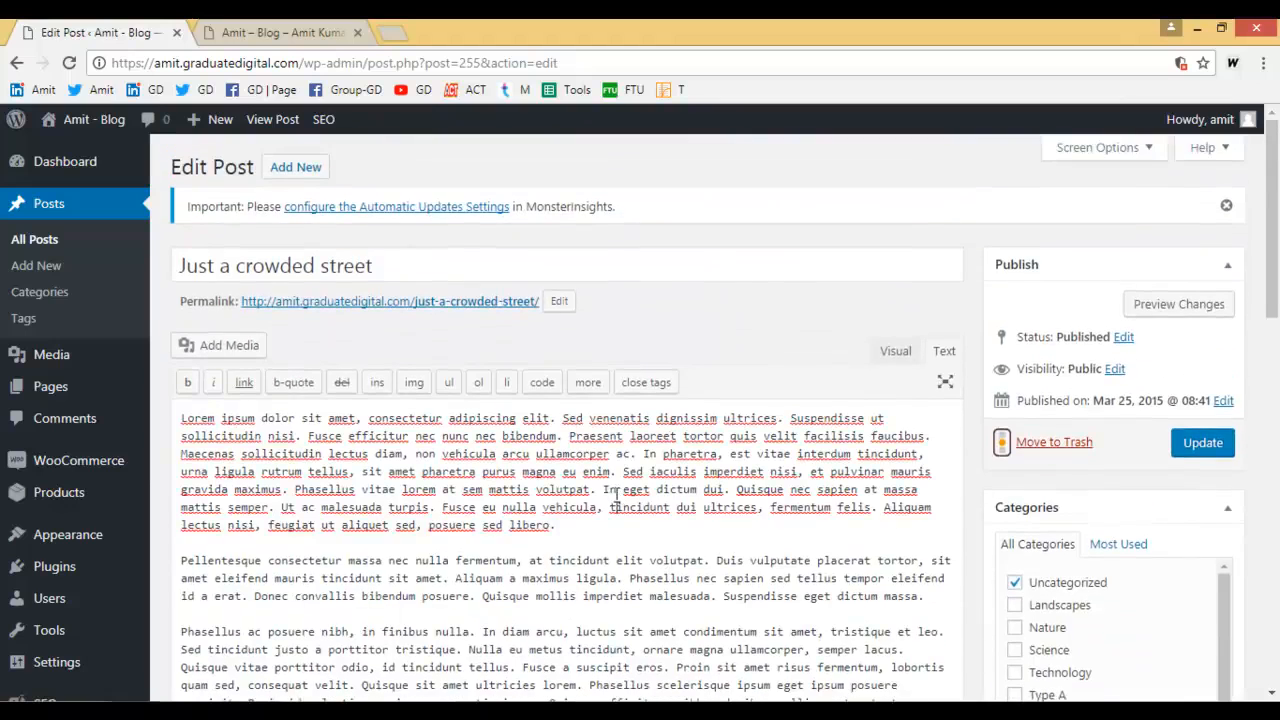
scroll(620, 497, "down", 14)
scroll(620, 540, "up", 4)
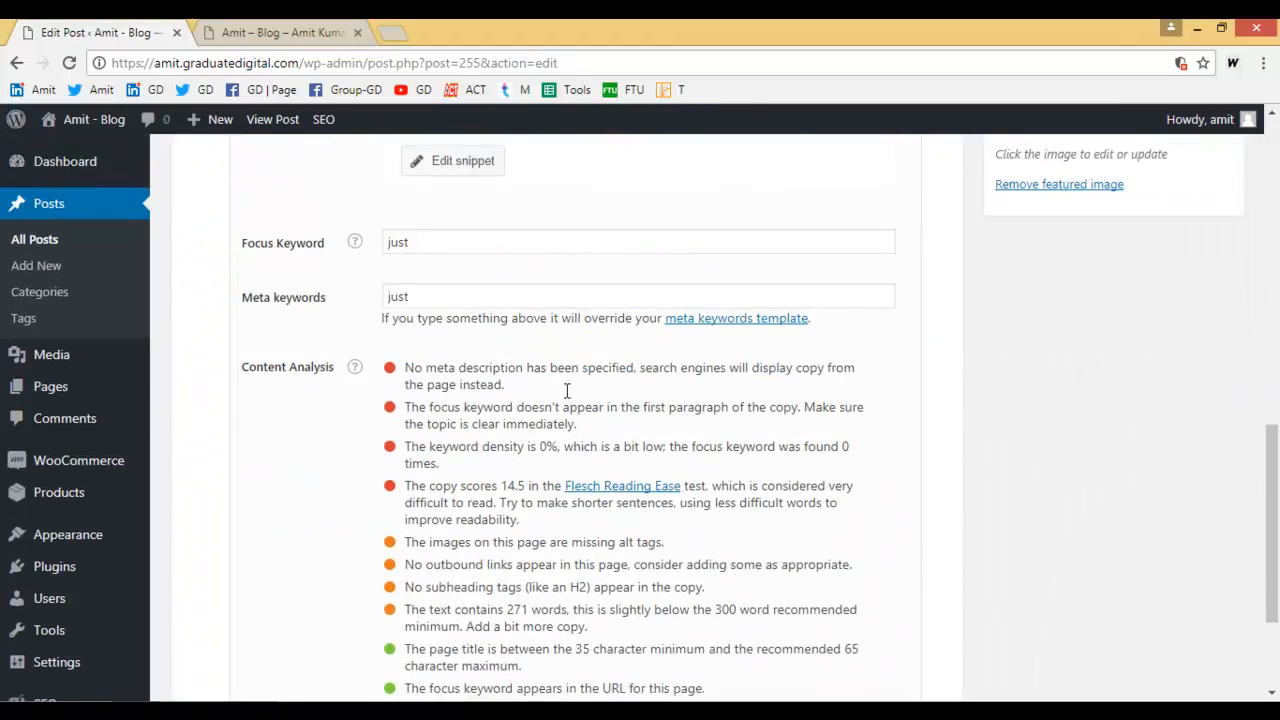
Open the snippet editor, inspect its SEO title, slug and meta description fields, and look over the post's media and featured image options
left_click(478, 348)
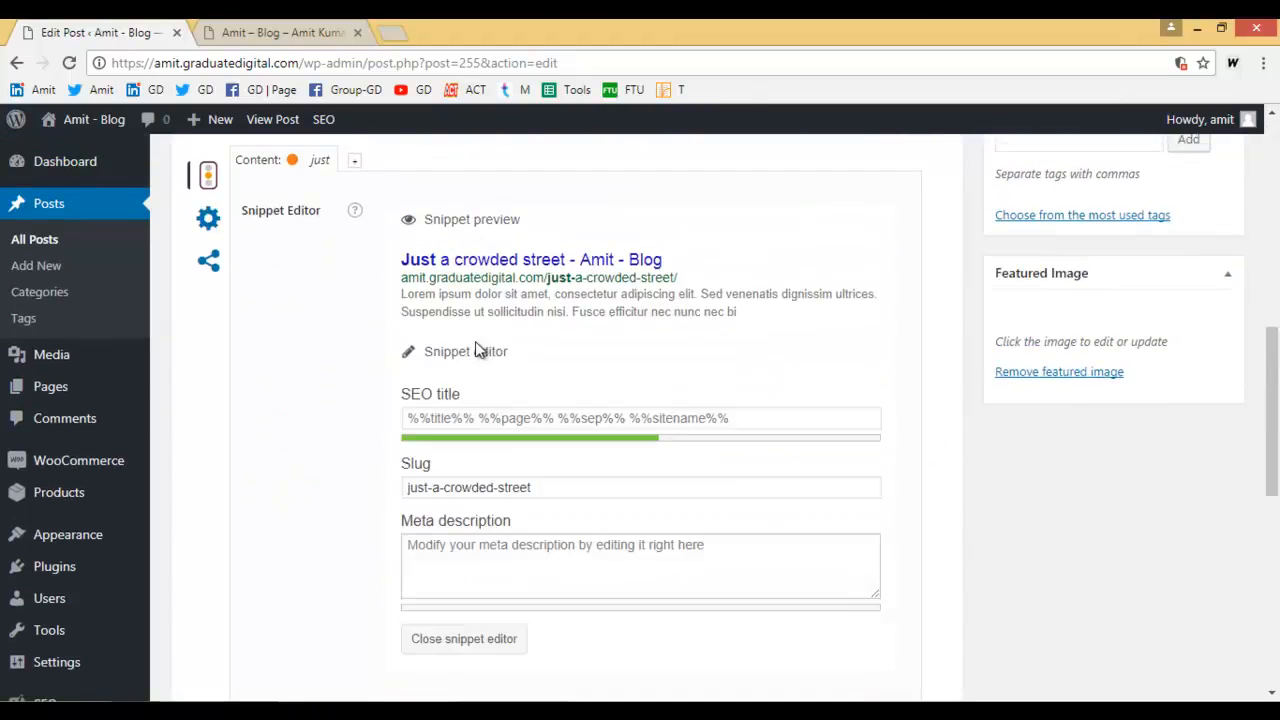
left_click(677, 572)
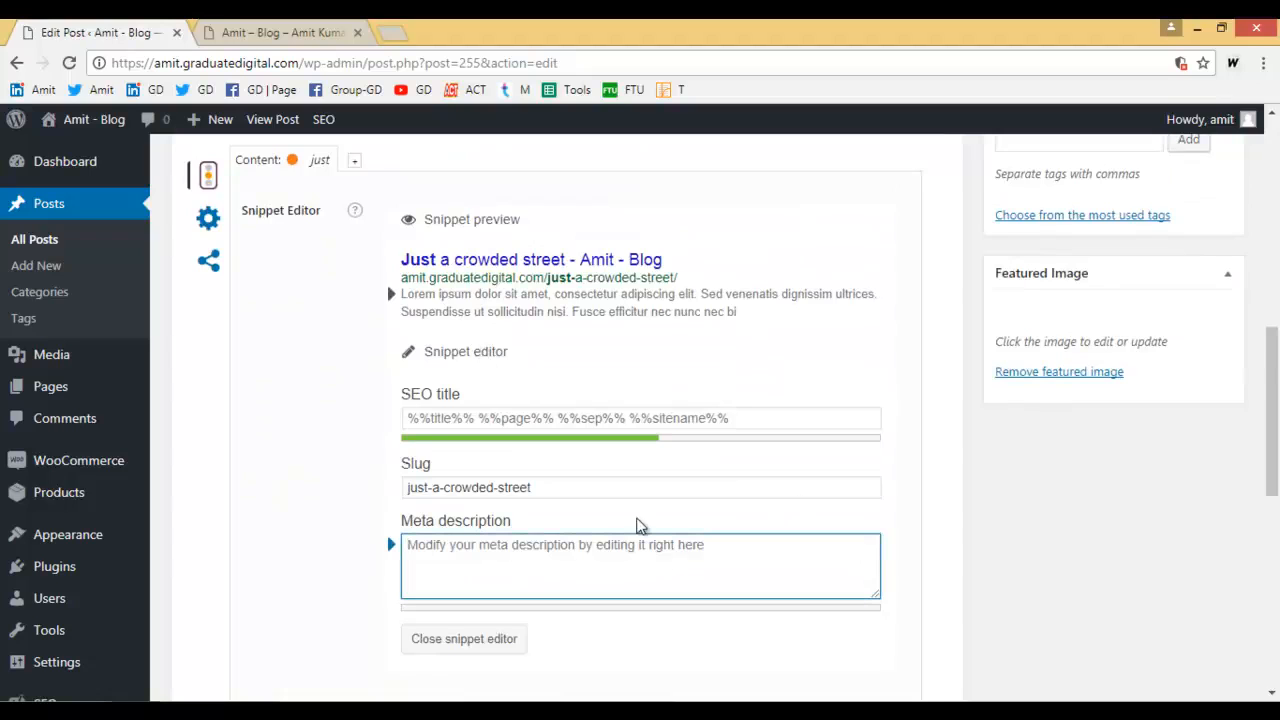
left_click(630, 487)
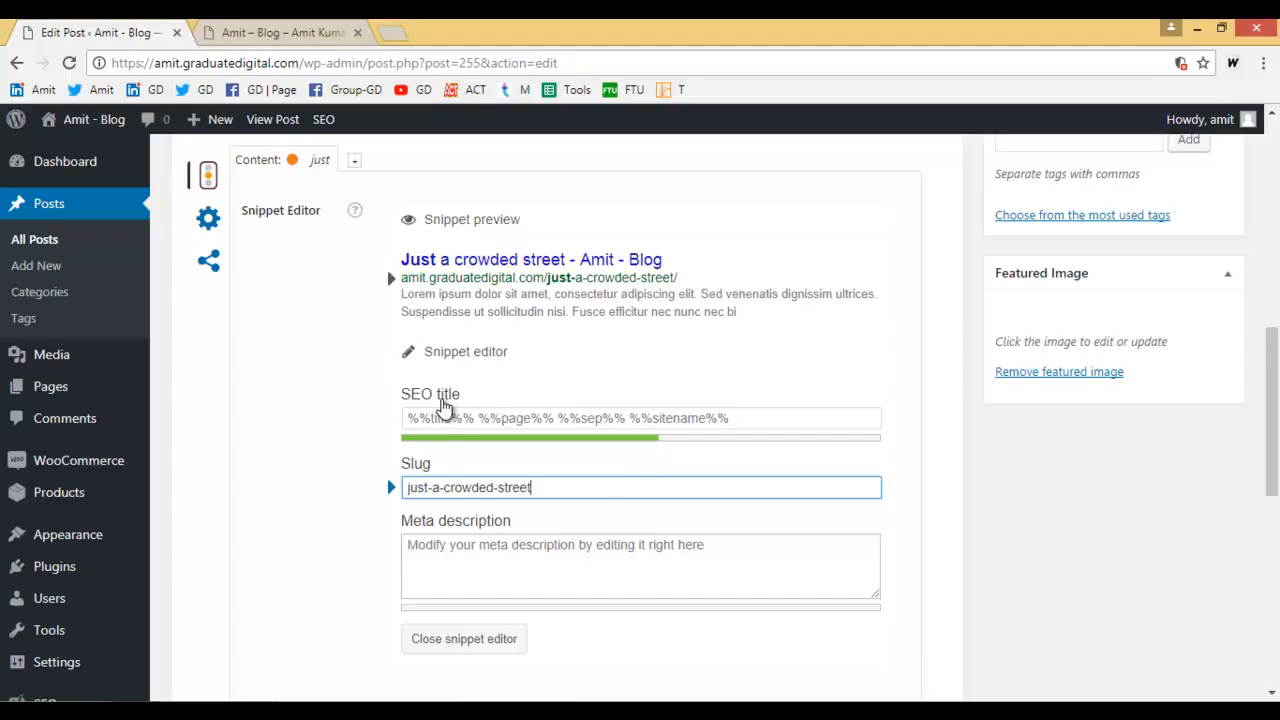
scroll(1049, 491, "up", 1)
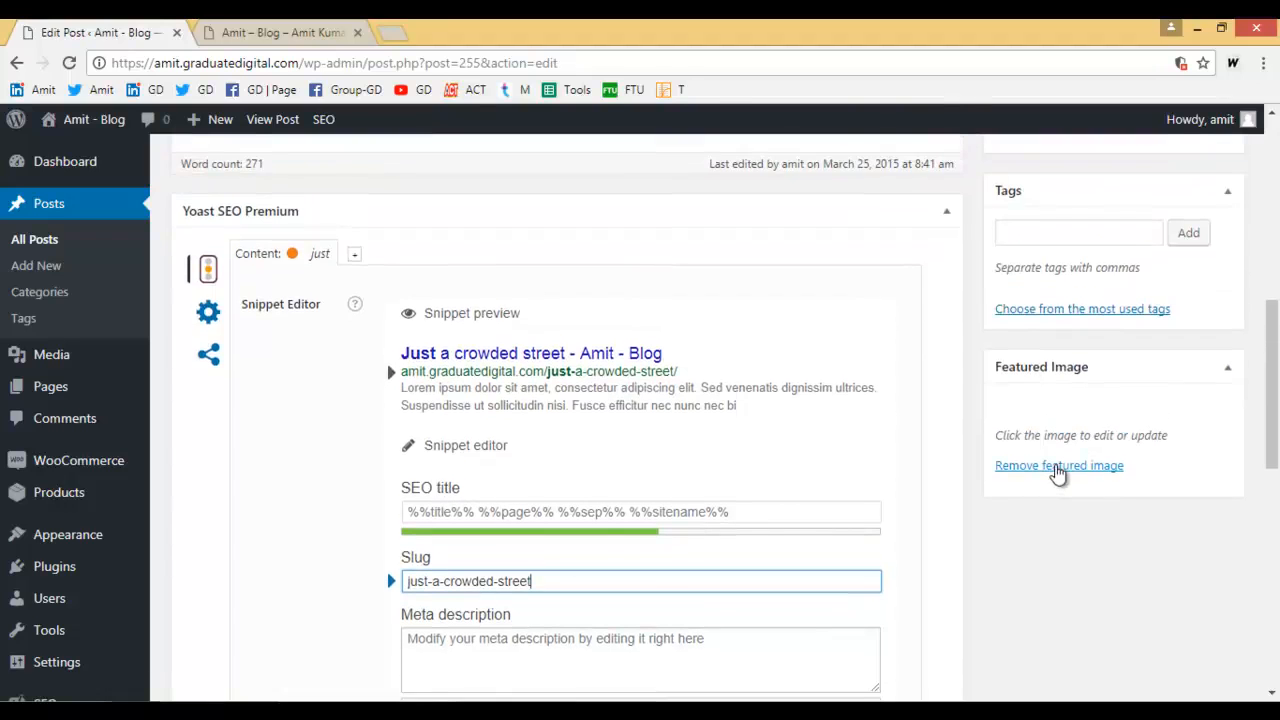
scroll(1057, 470, "up", 7)
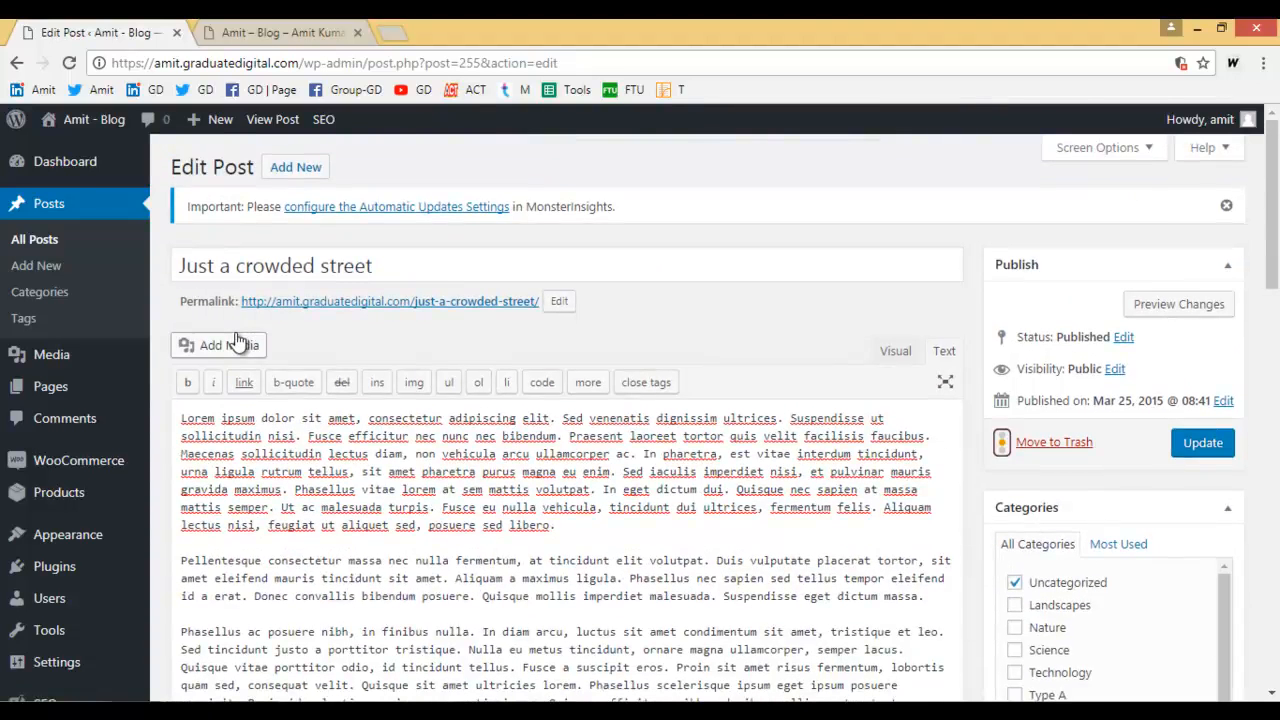
scroll(30, 486, "down", 2)
Switch to the PowerPoint slide show, advance to the Sitemap Generation slide and return to the post in the browser
mouse_move(482, 710)
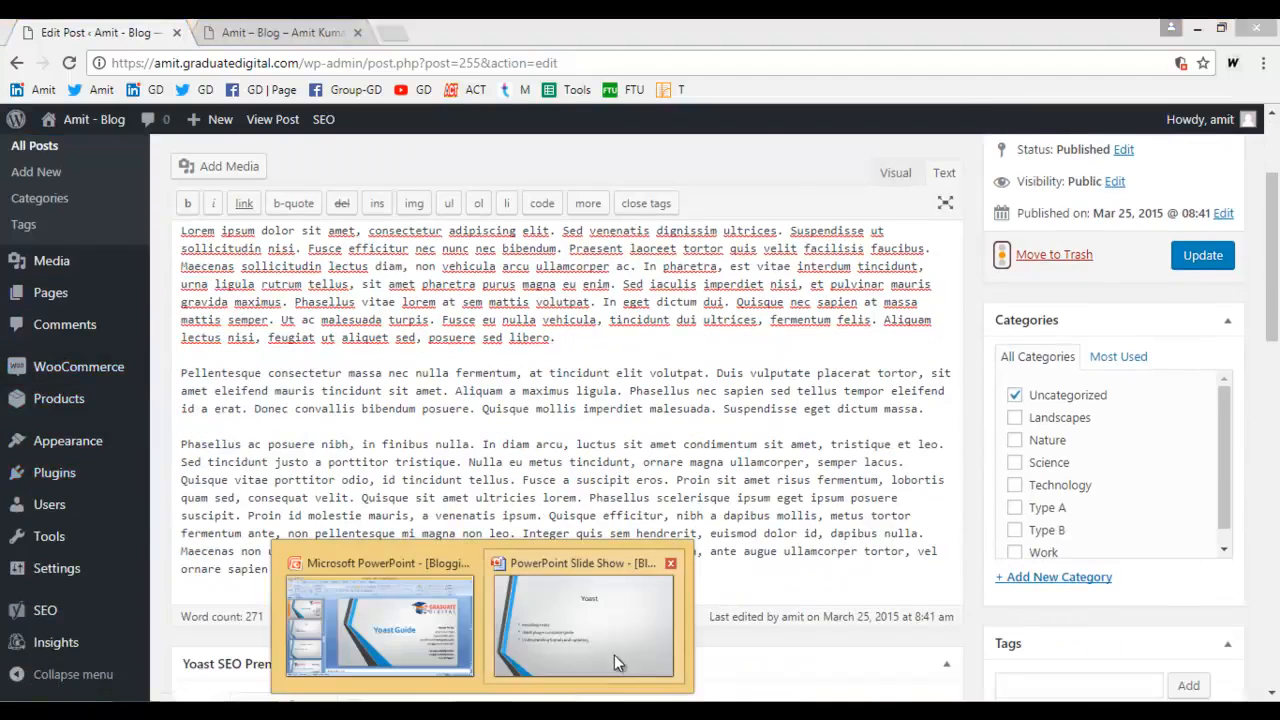
left_click(608, 635)
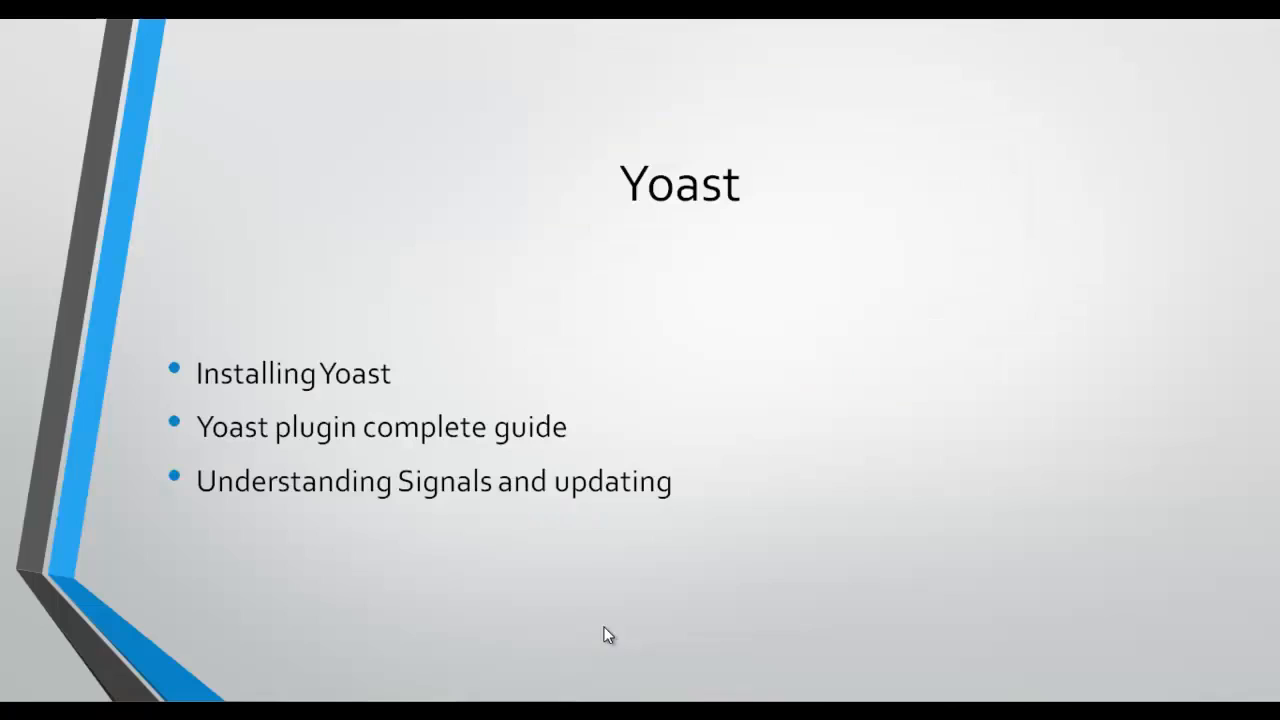
left_click(565, 497)
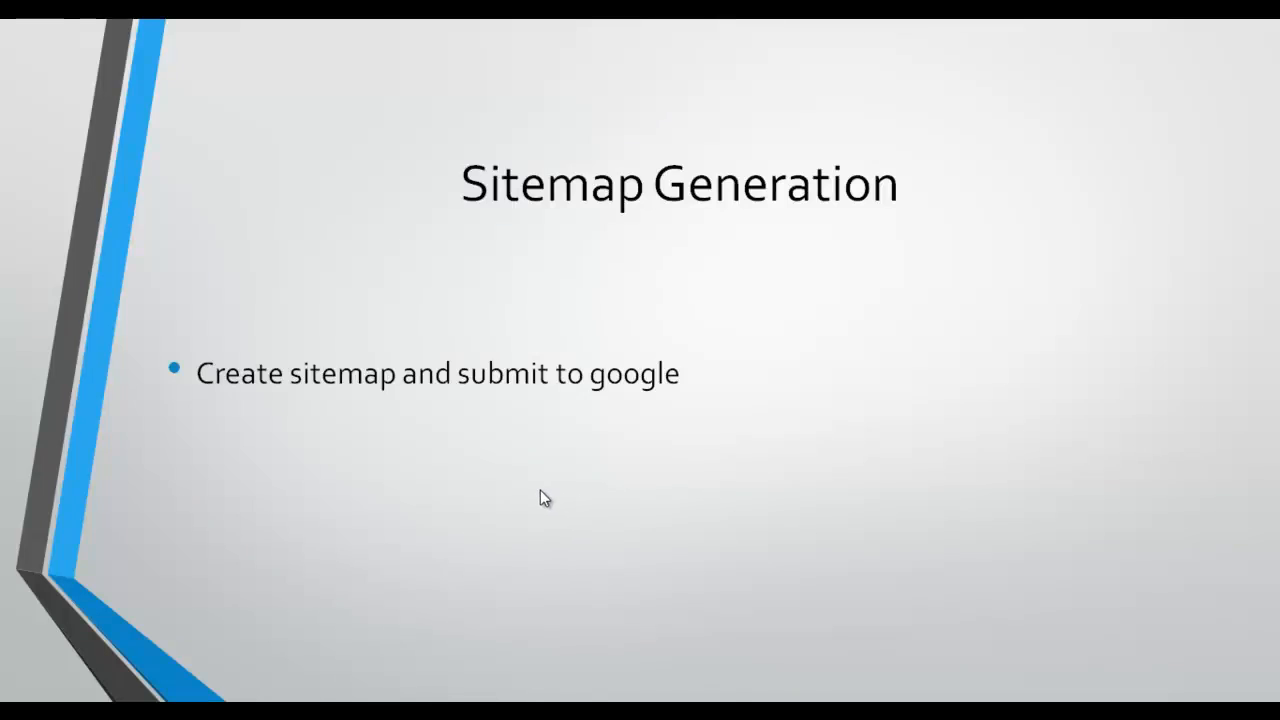
key("alt+Tab")
key("alt+Tab")
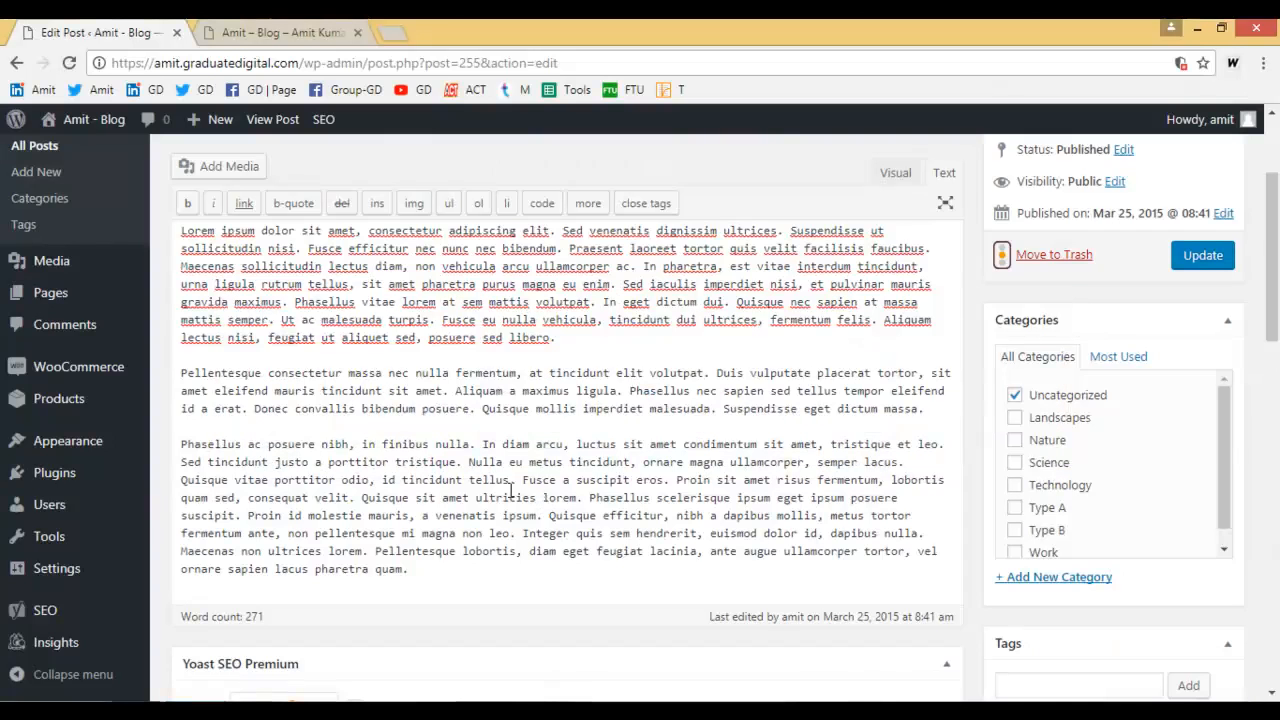
Open the Yoast XML Sitemaps settings, view the site's XML sitemap in a separate tab and close it
scroll(40, 565, "down", 10)
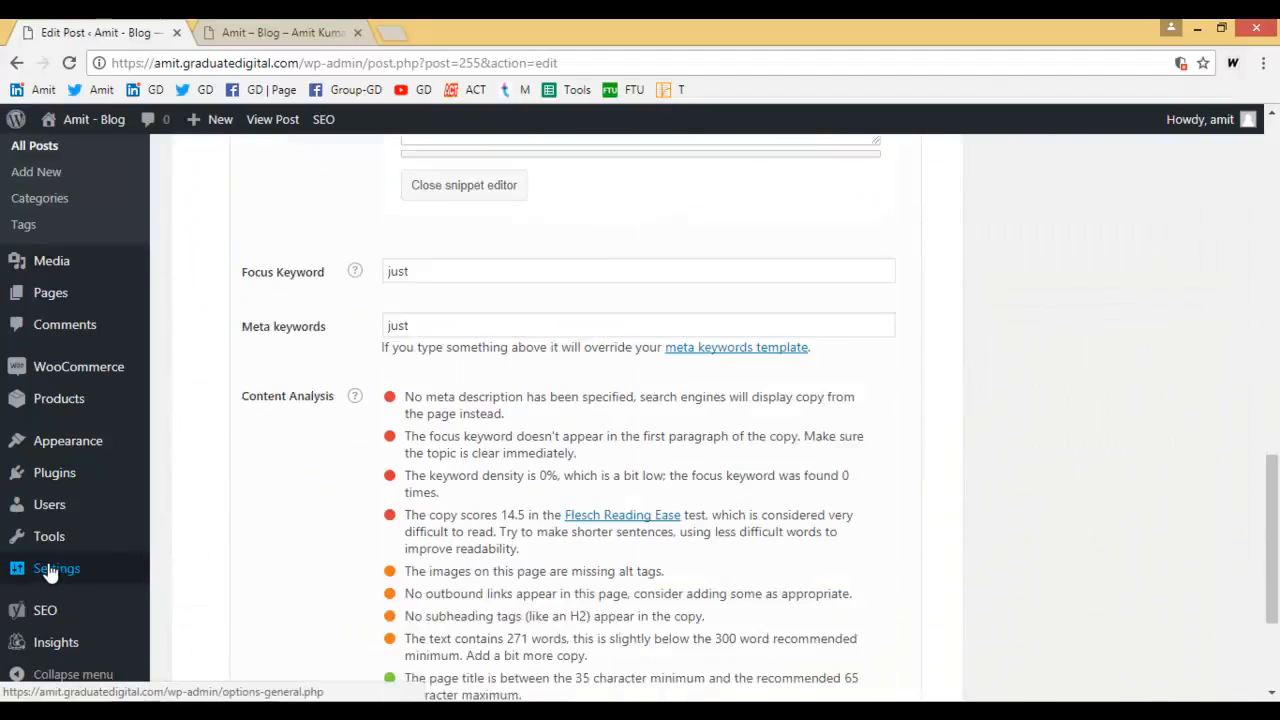
mouse_move(97, 619)
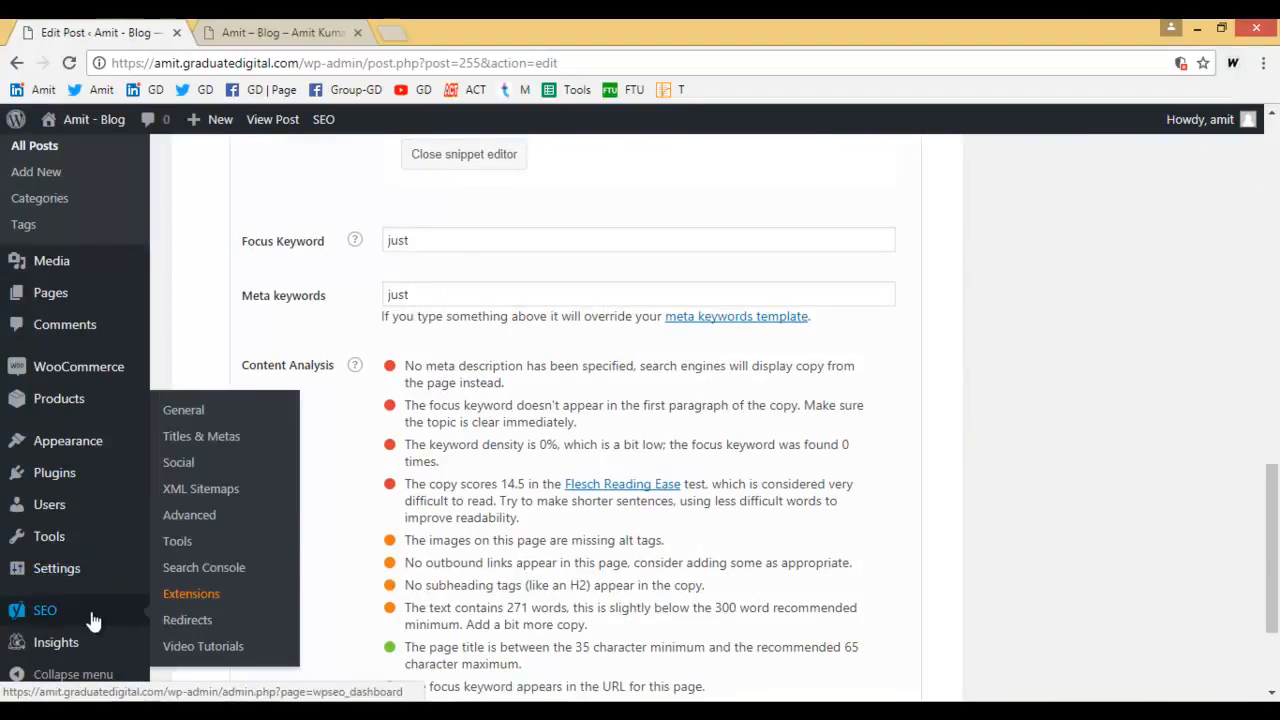
left_click(180, 492)
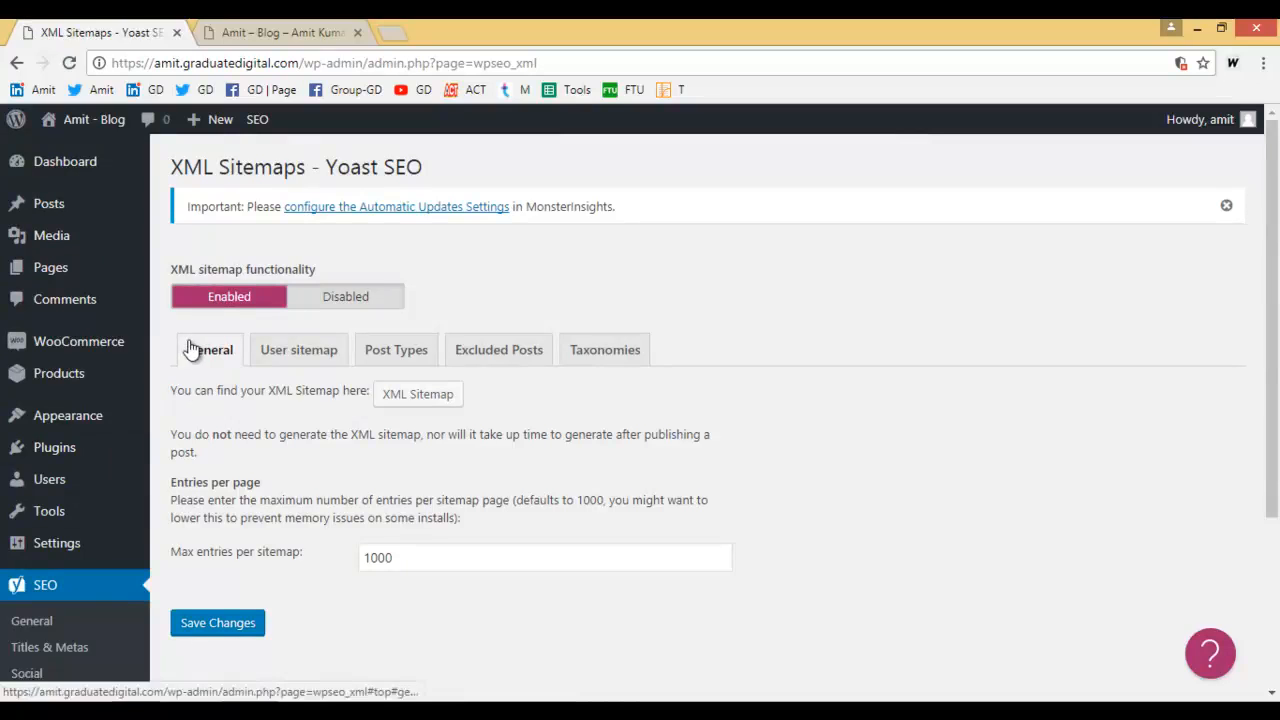
left_click(432, 396)
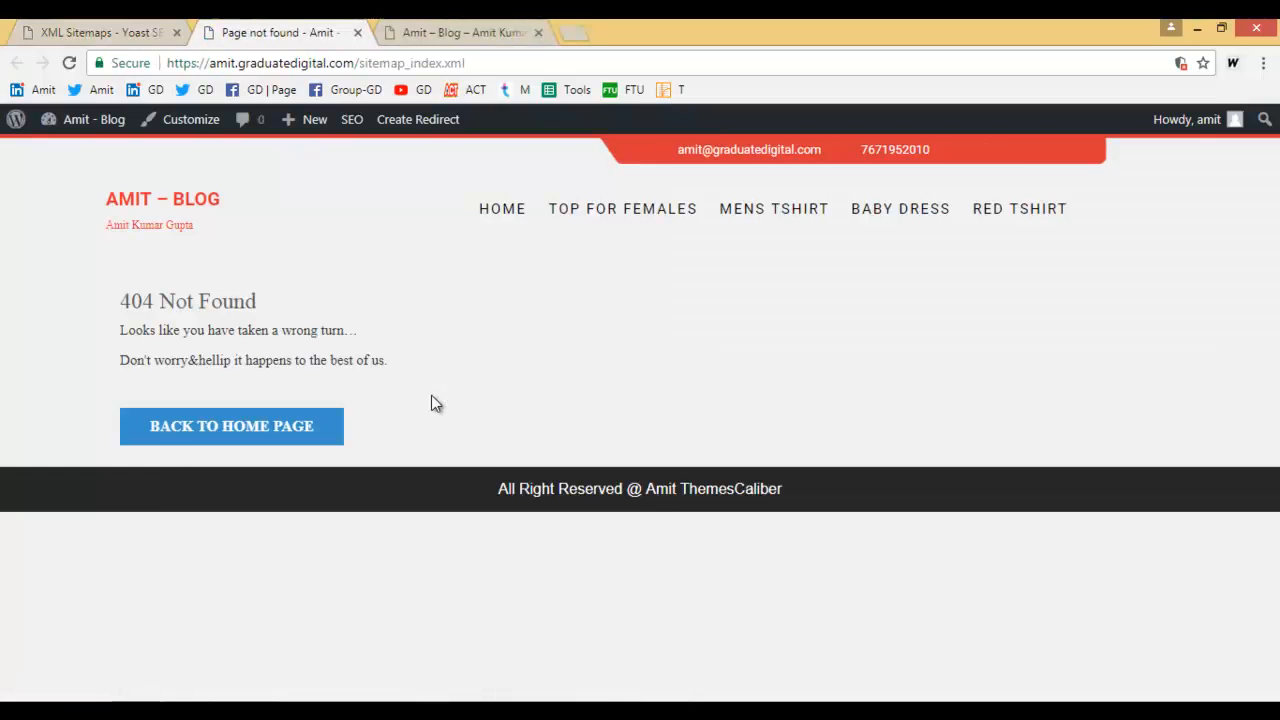
left_click(357, 32)
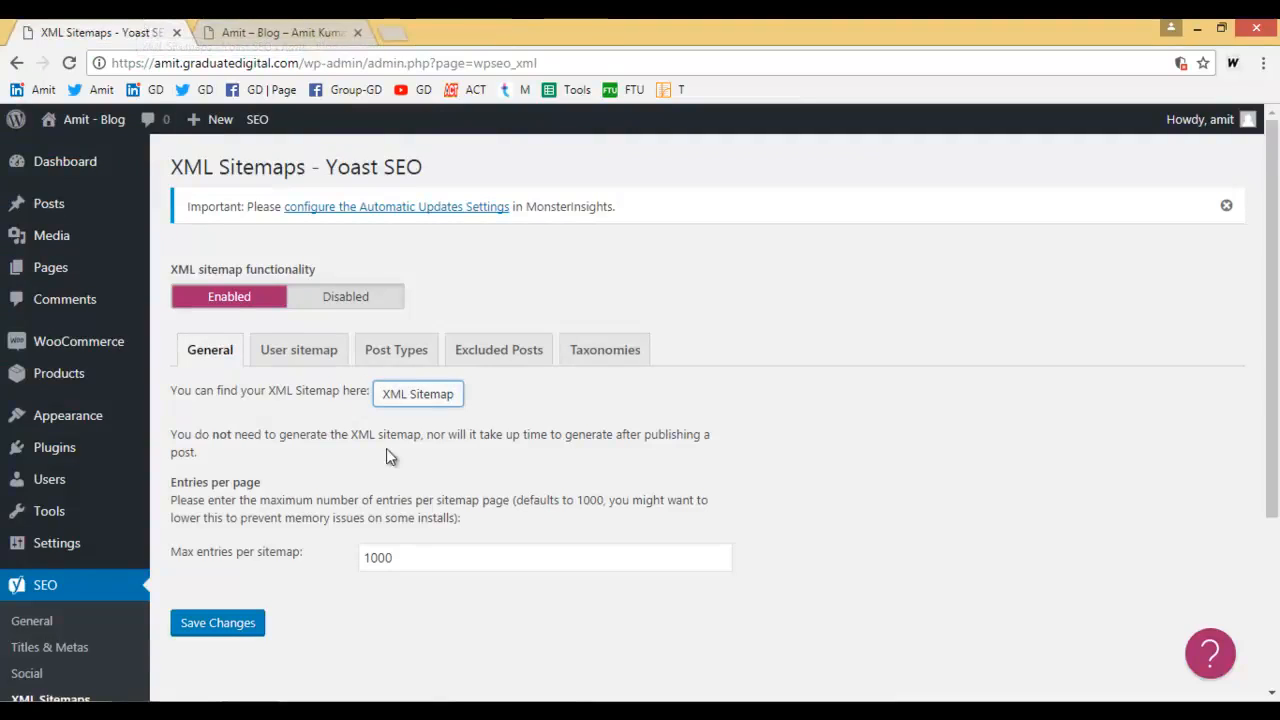
Switch the XML sitemap functionality to Disabled and back to Enabled
left_click(352, 296)
left_click(206, 302)
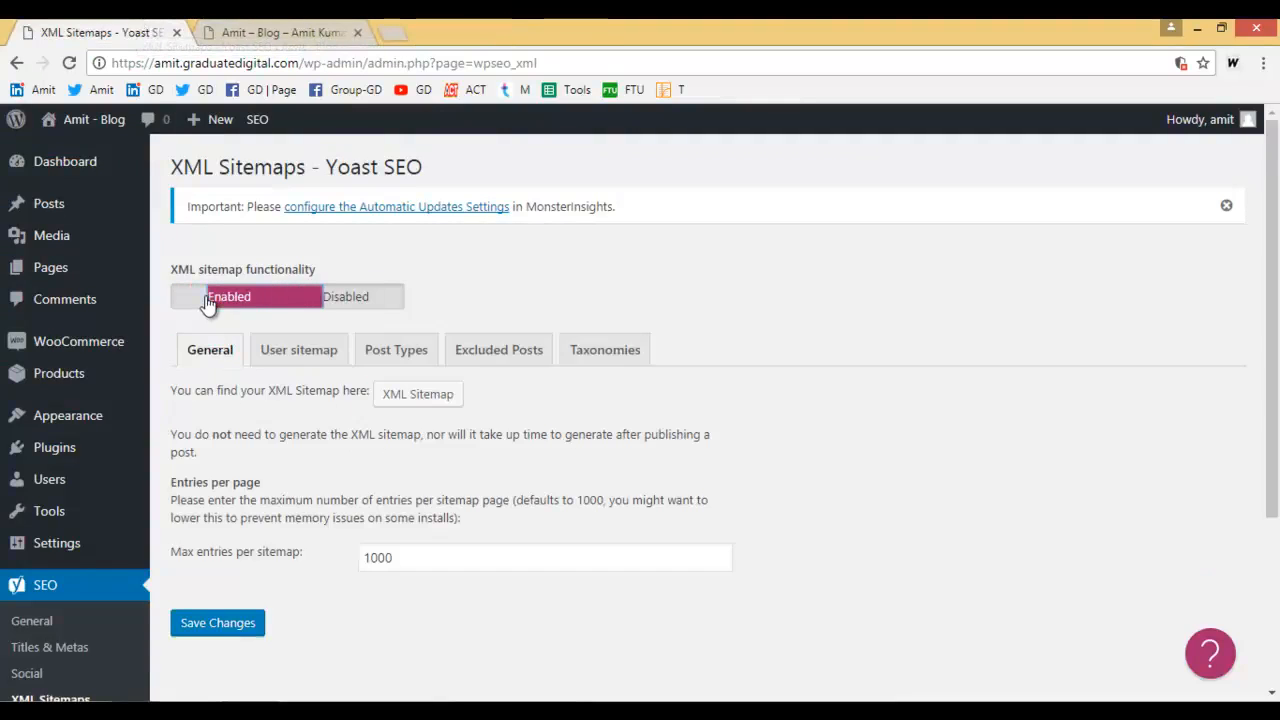
Set the author / user sitemap to Enabled, check the user role filters and save the changes
left_click(285, 350)
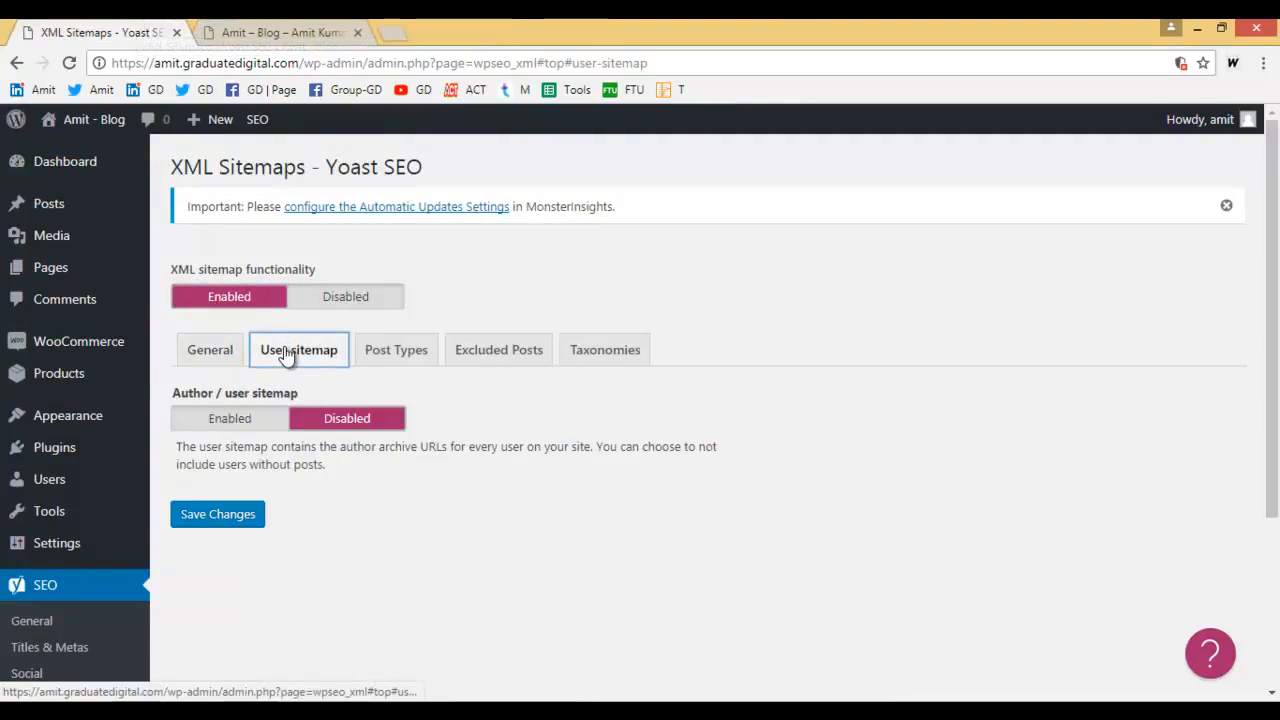
left_click(224, 420)
scroll(471, 463, "down", 2)
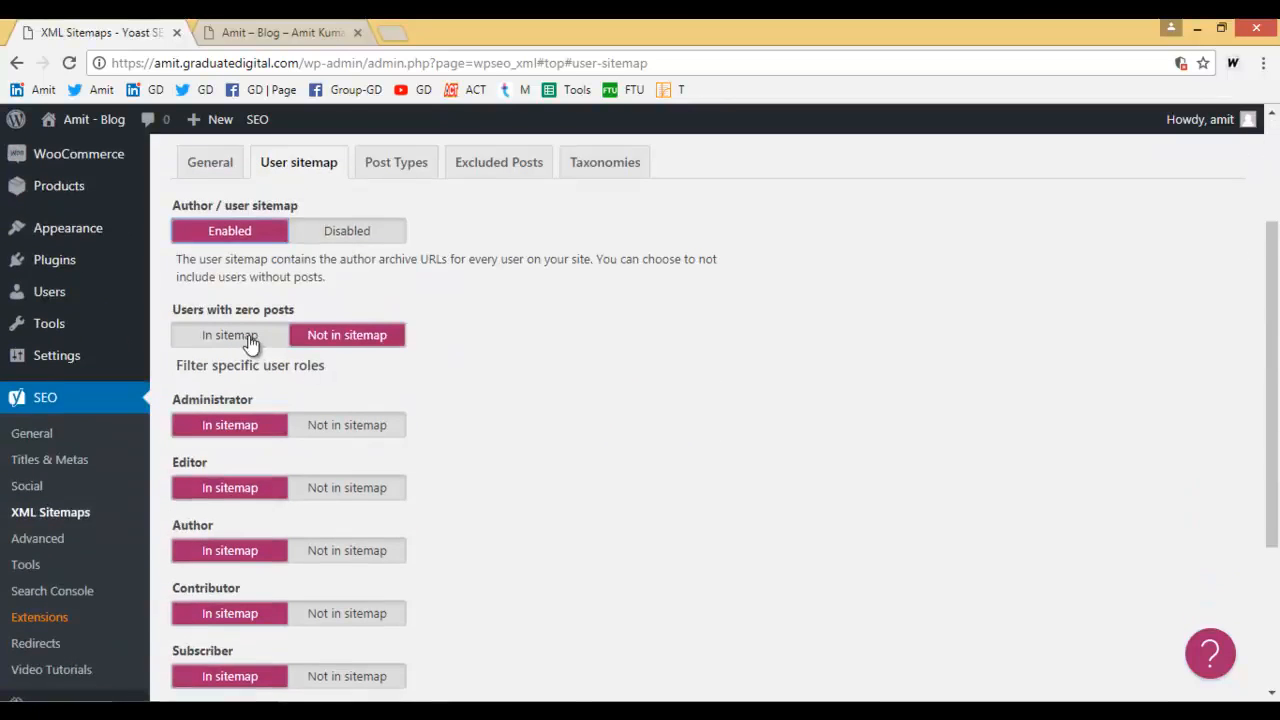
left_click_drag(249, 338, 491, 376)
left_click(585, 375)
scroll(414, 351, "down", 1)
scroll(300, 483, "down", 2)
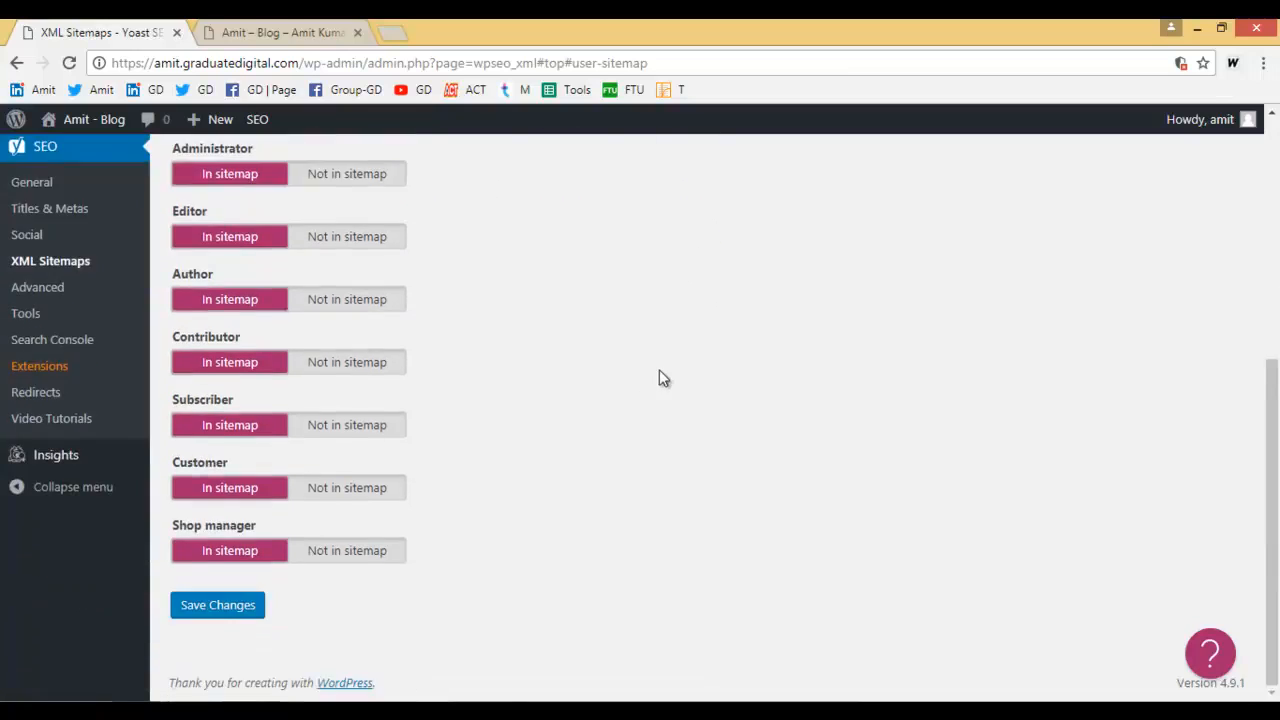
left_click(229, 617)
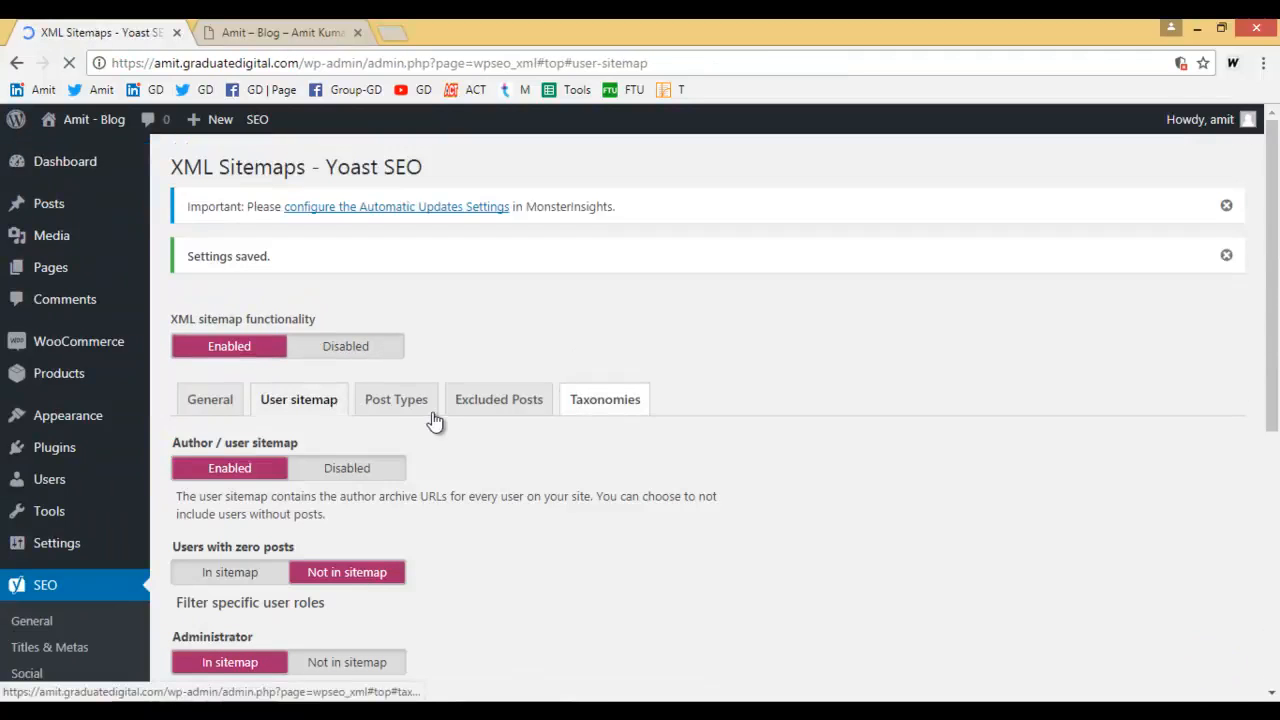
Review which post types are included in the sitemap and save the Post Types settings
left_click(414, 408)
scroll(588, 462, "down", 2)
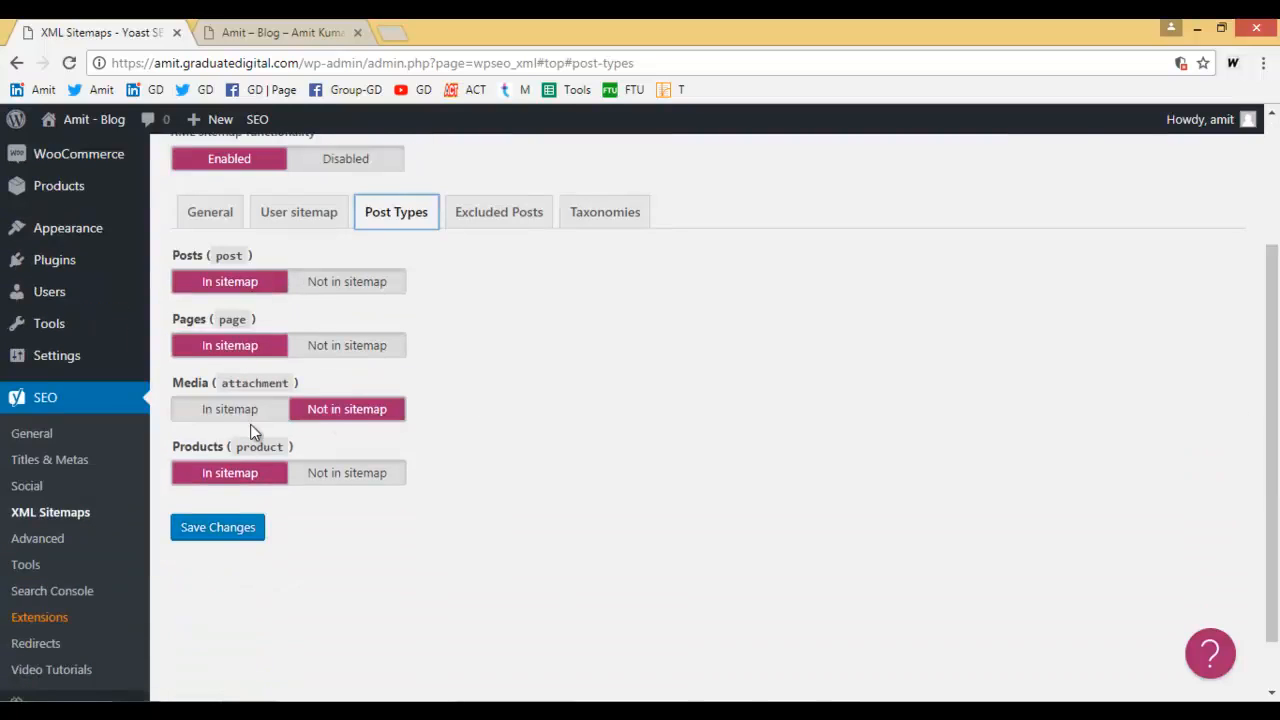
left_click(186, 530)
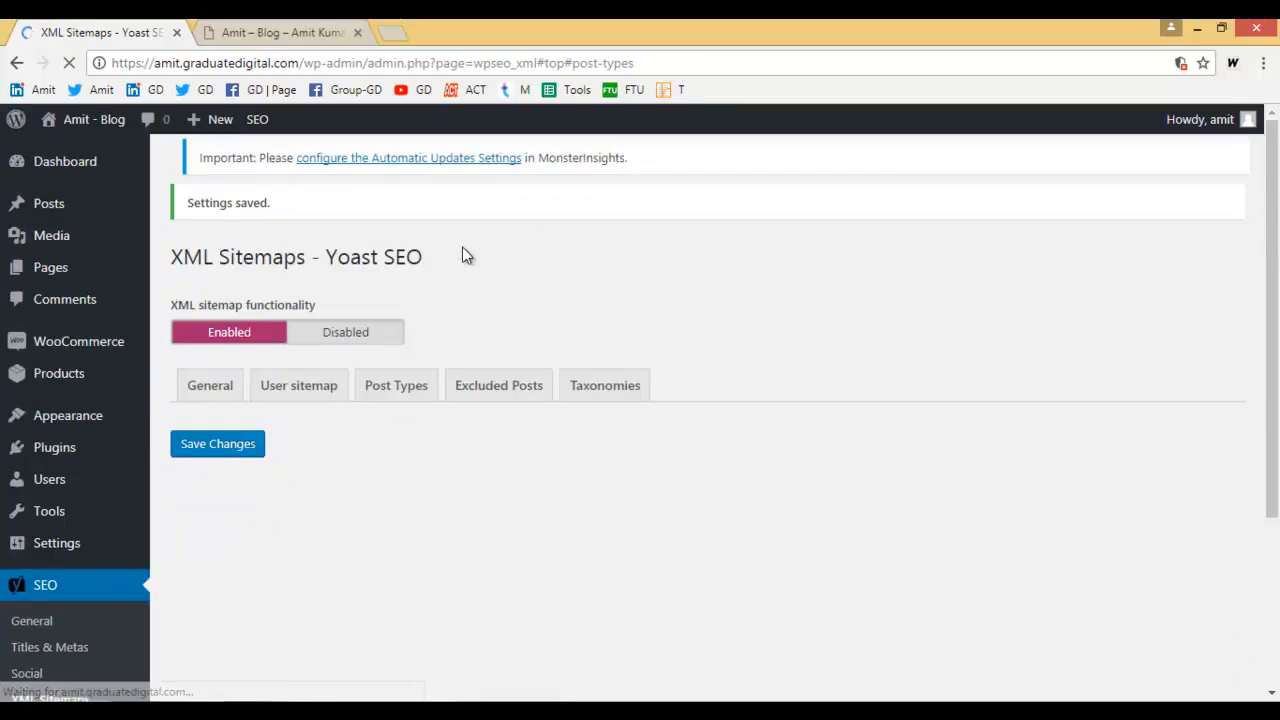
Look over the sitemap's Excluded Posts option and the inclusion settings for each taxonomy
left_click(487, 399)
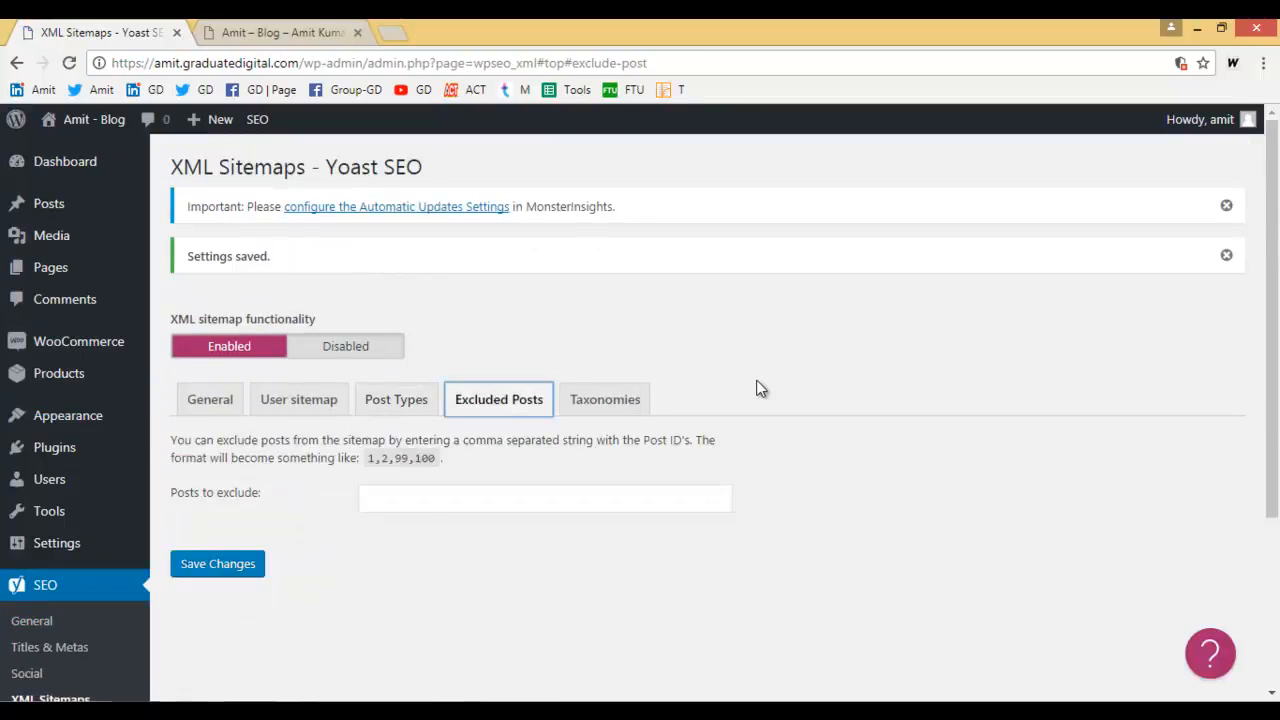
left_click(630, 401)
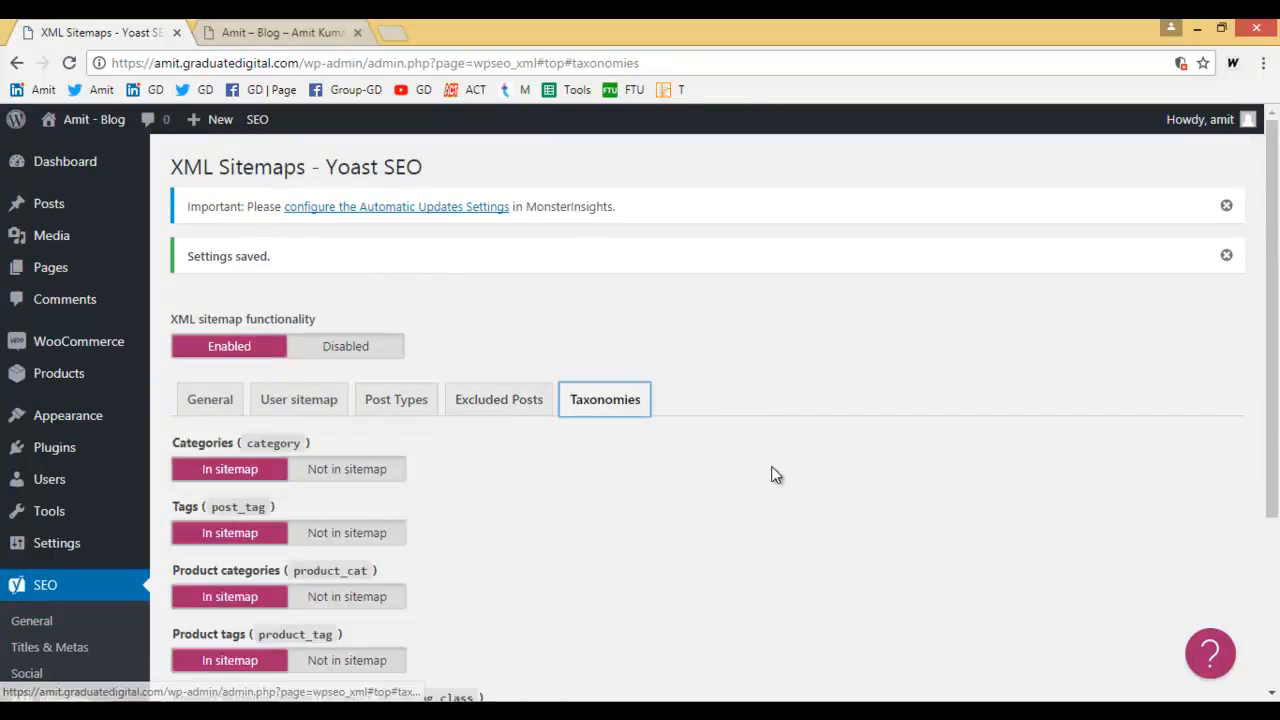
scroll(700, 450, "down", 3)
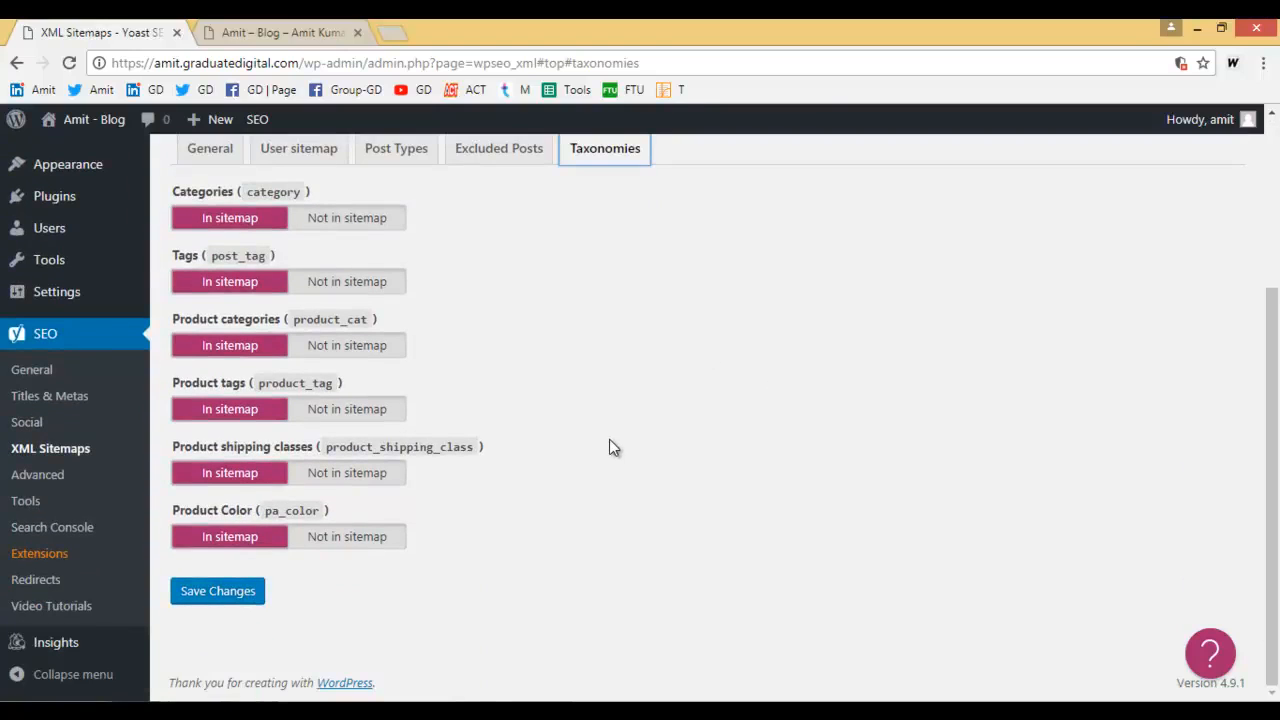
scroll(610, 440, "up", 1)
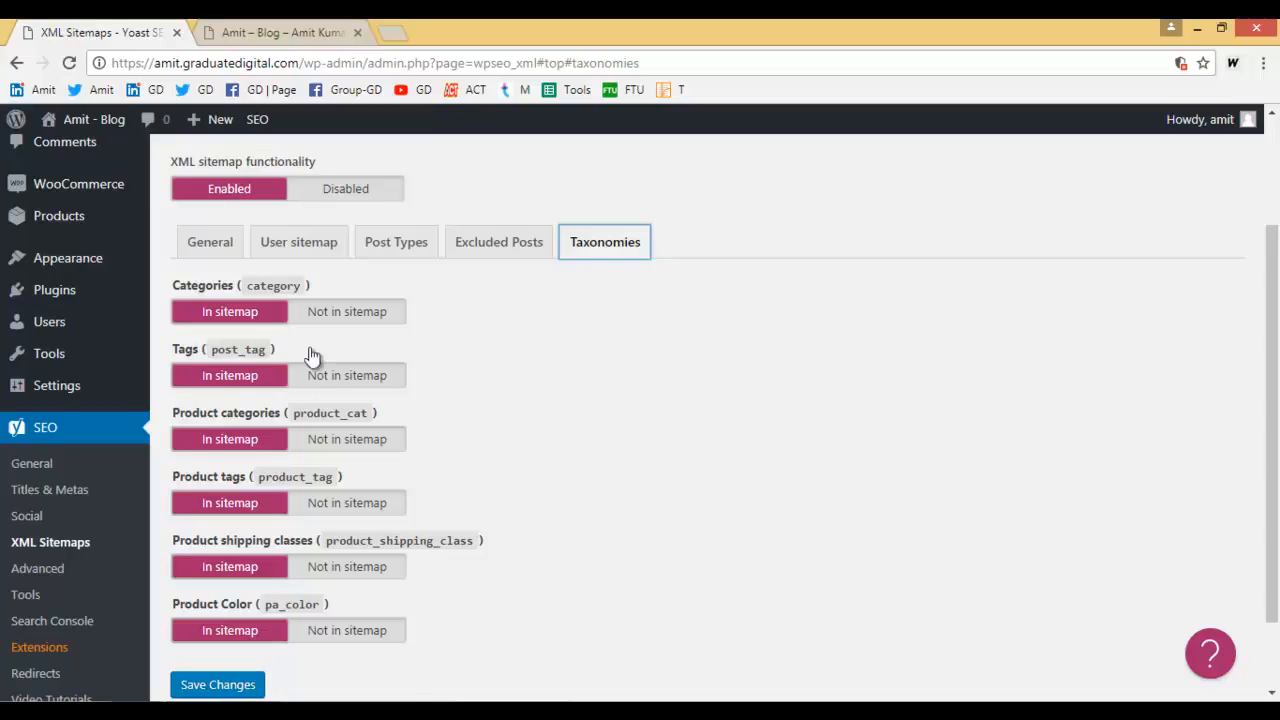
Open the site's XML sitemap from the General settings, inspect post-sitemap.xml and return to the sitemap index
left_click(219, 243)
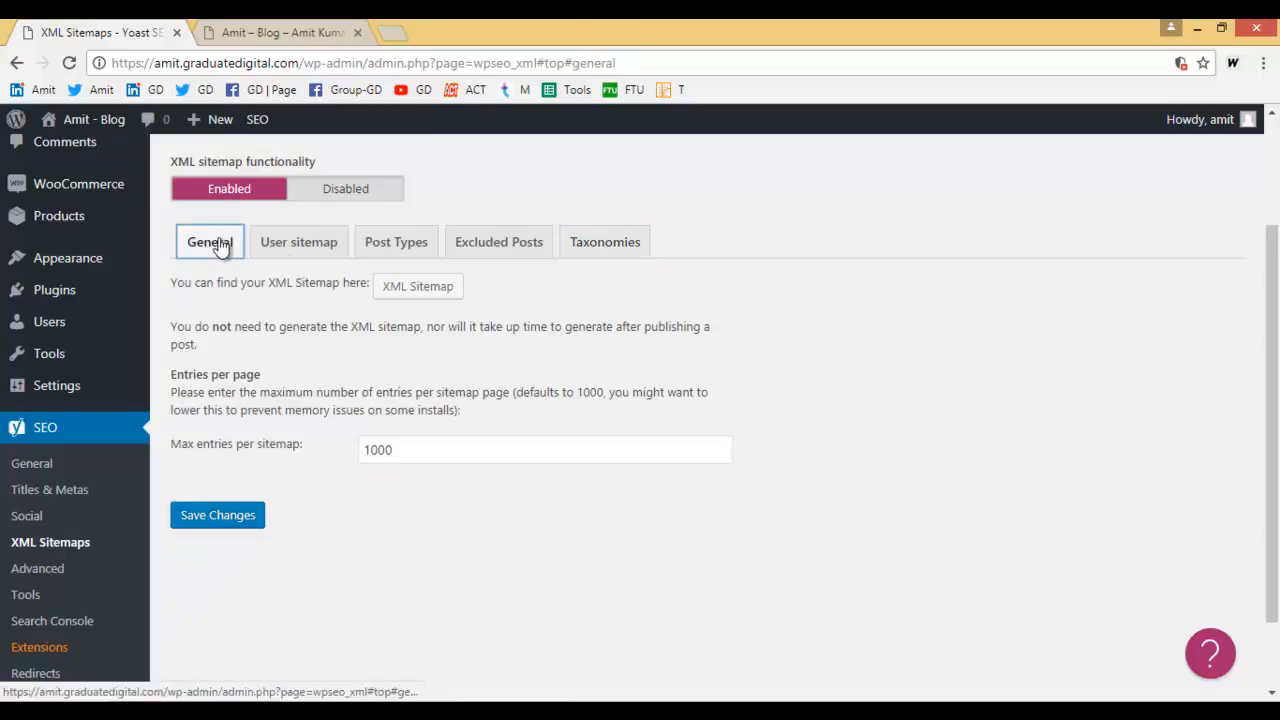
left_click(402, 294)
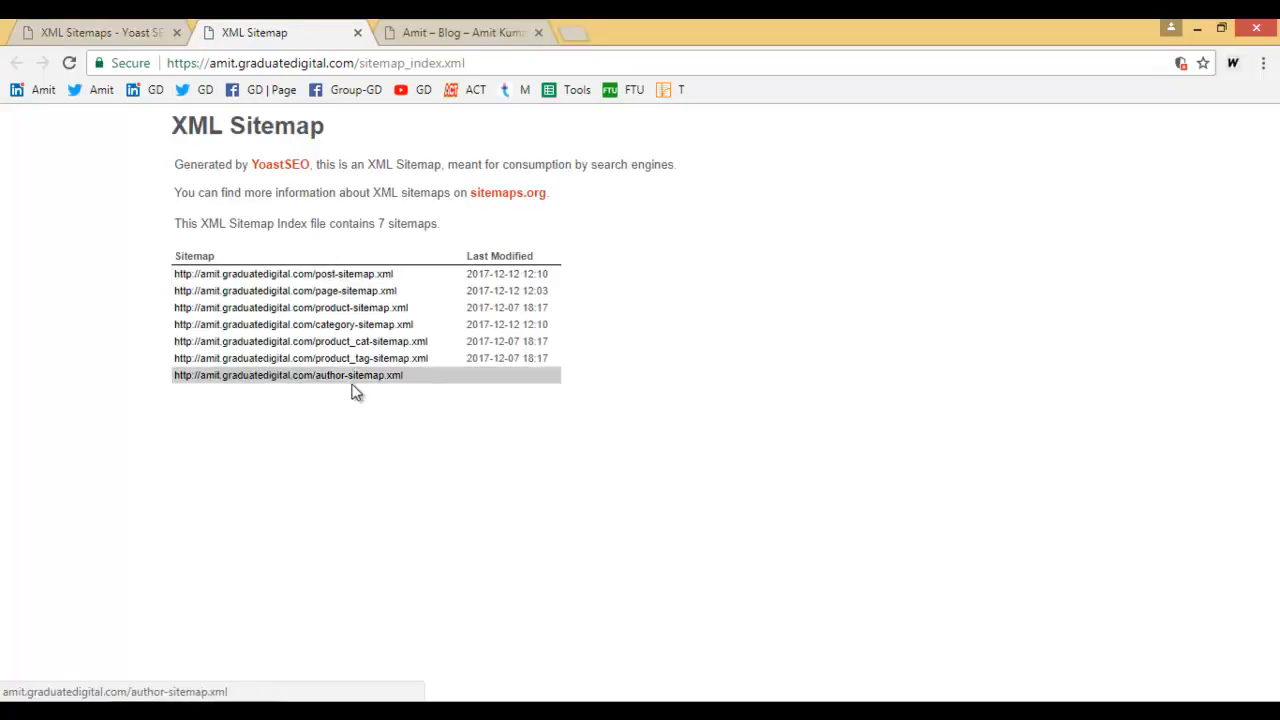
left_click(337, 279)
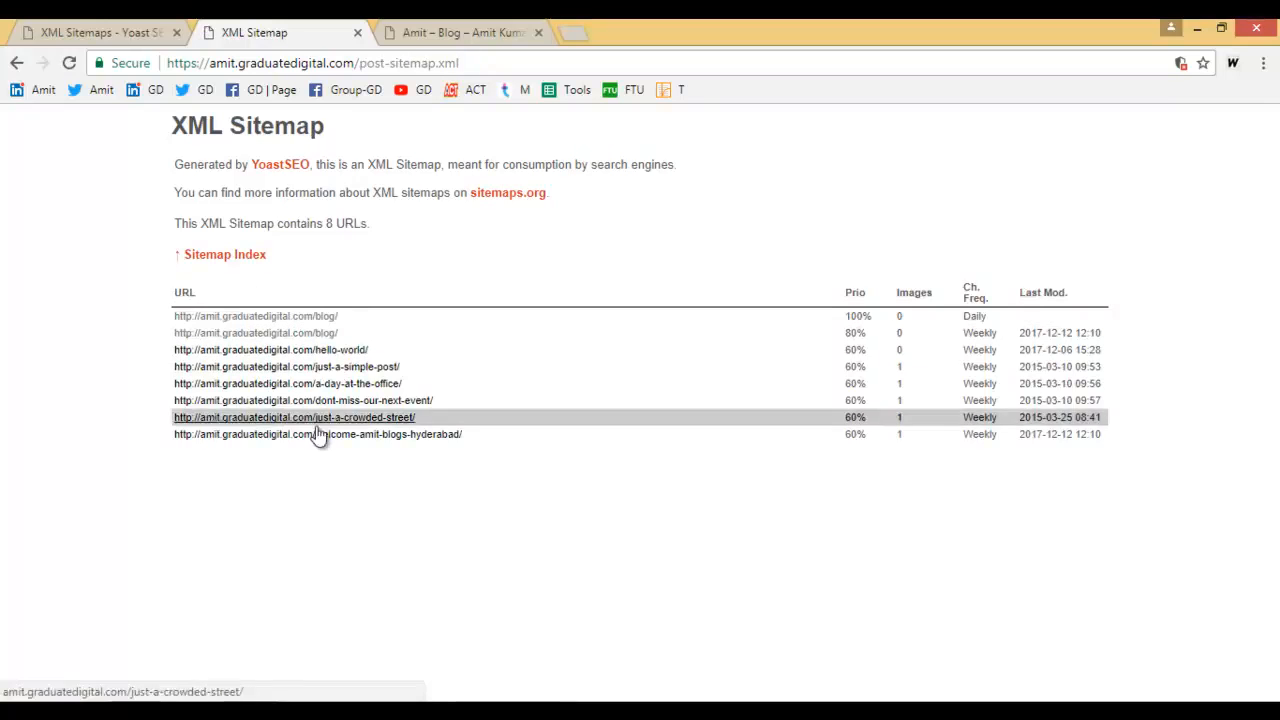
left_click(16, 62)
Clear the sitemap index address from the address field, open a new browser tab and return to the sitemap index
left_click(285, 66)
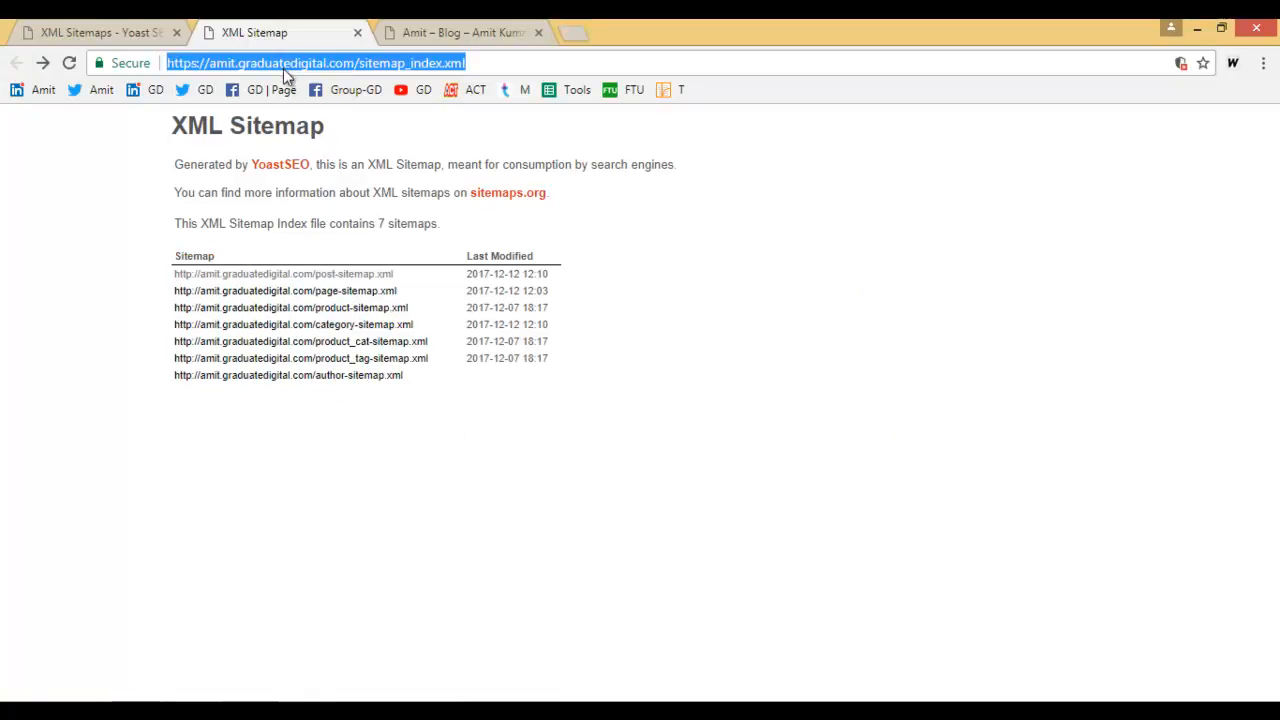
key("BackSpace")
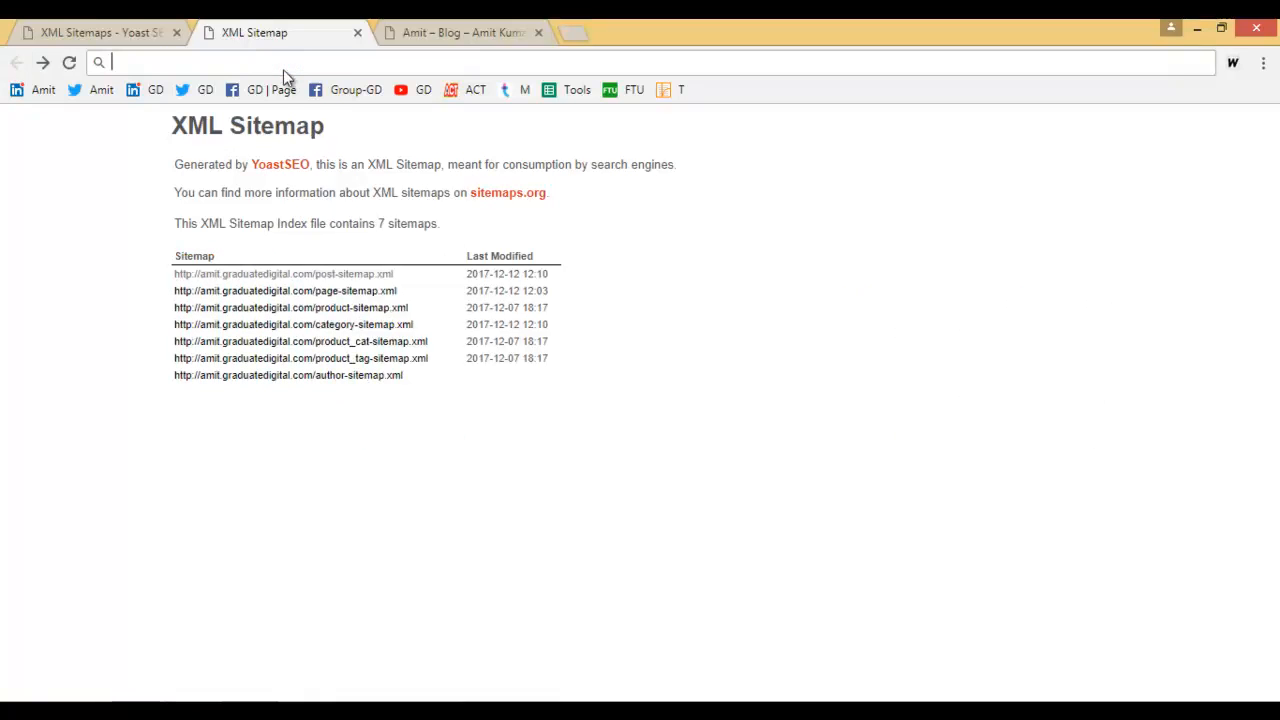
left_click(493, 33)
left_click(576, 35)
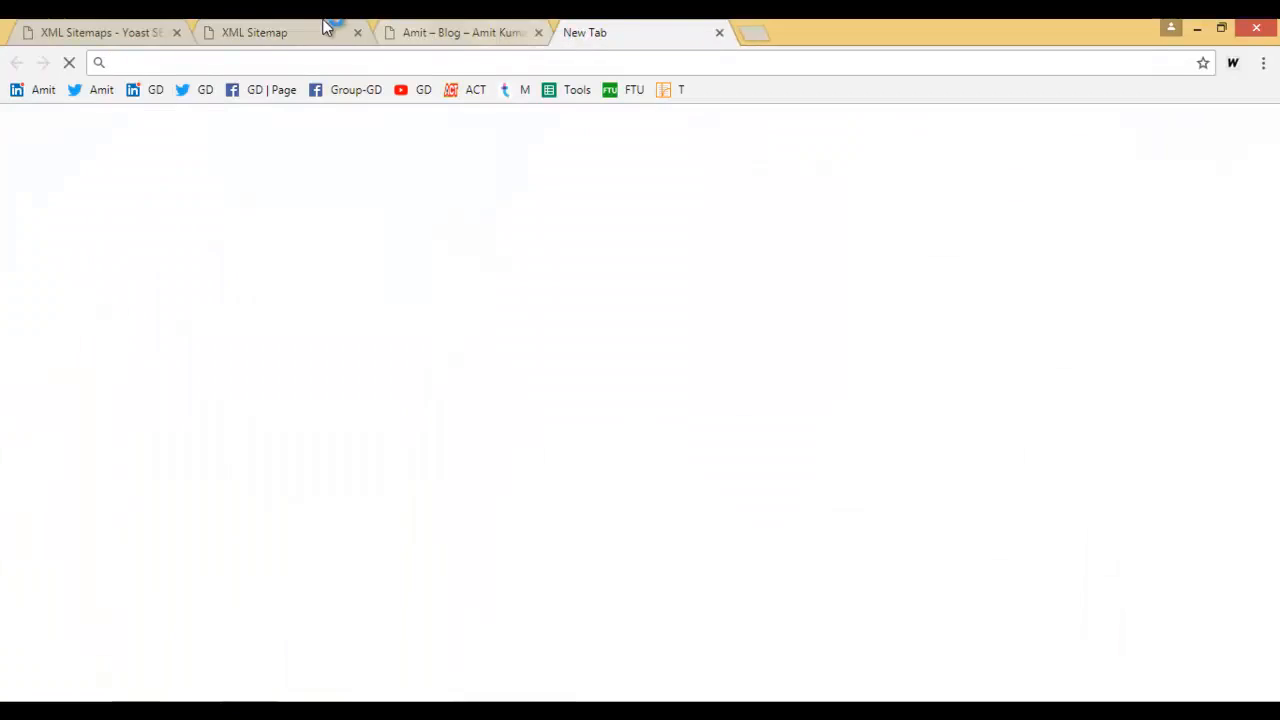
left_click(333, 32)
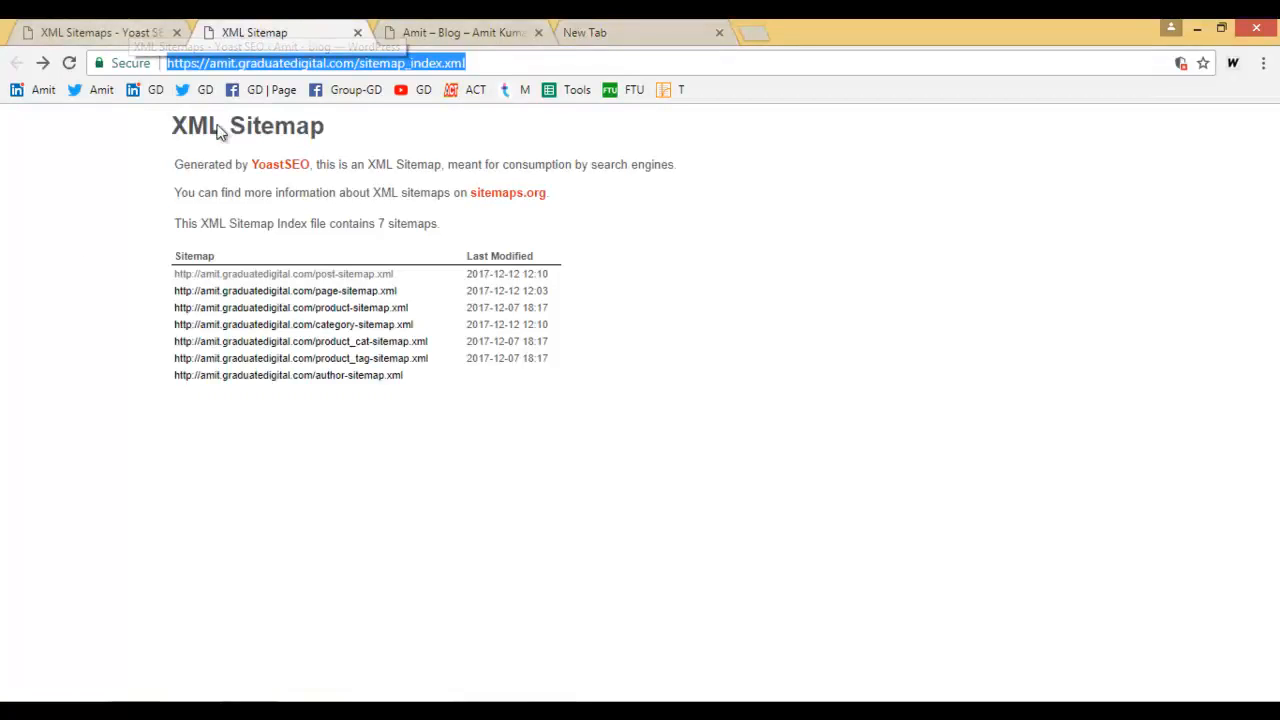